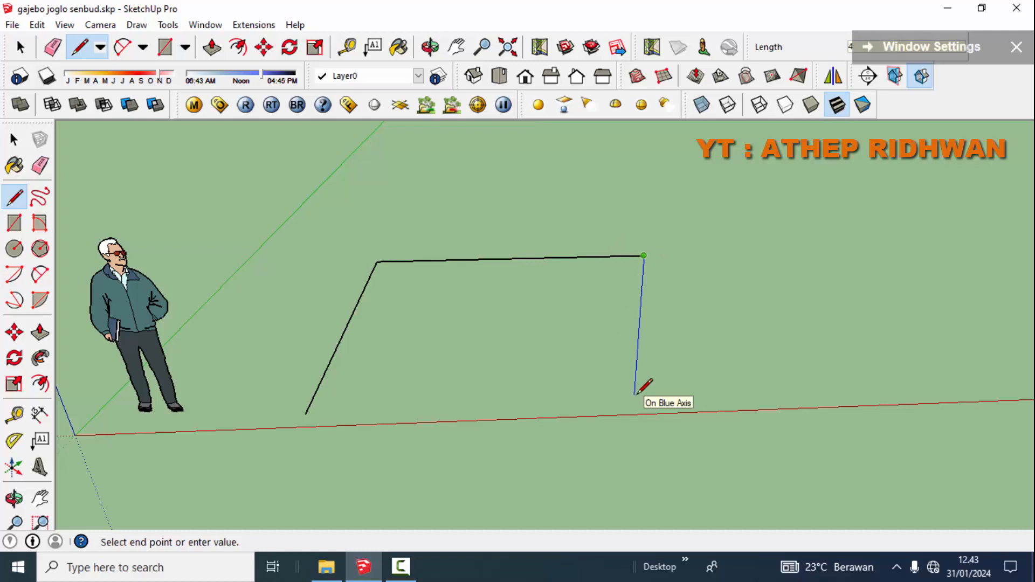
- Undo the stray edge and close the four-sided outline at its start point into a floor face
middle_click_drag(270, 402, 294, 473)
key("ctrl+z")
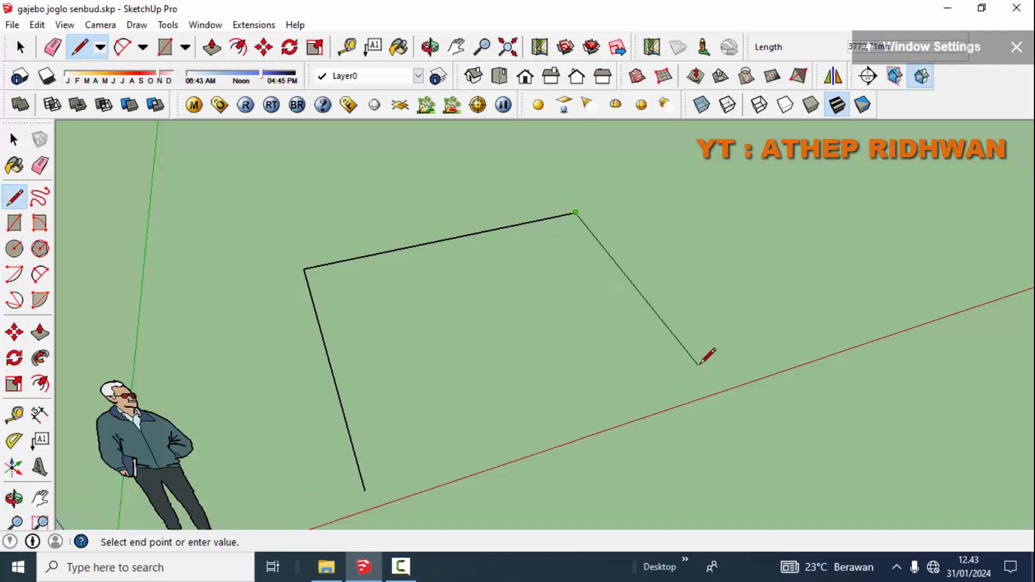
mouse_move(696, 359)
middle_mouse_down()
mouse_move(646, 411)
mouse_move(709, 430)
middle_mouse_up()
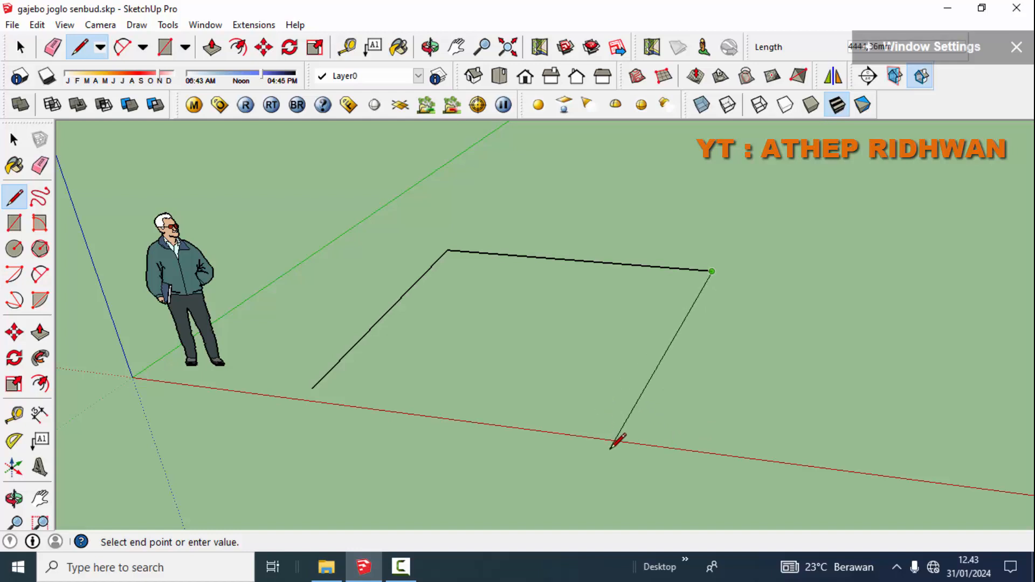
middle_click_drag(618, 439, 606, 456)
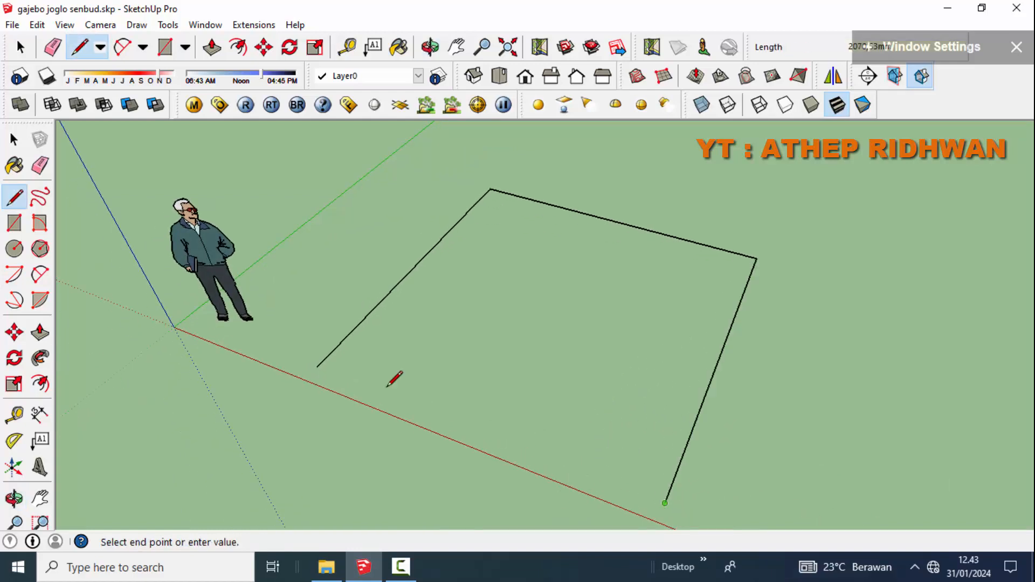
left_click(317, 366)
middle_click_drag(430, 363, 166, 138)
left_click(17, 142)
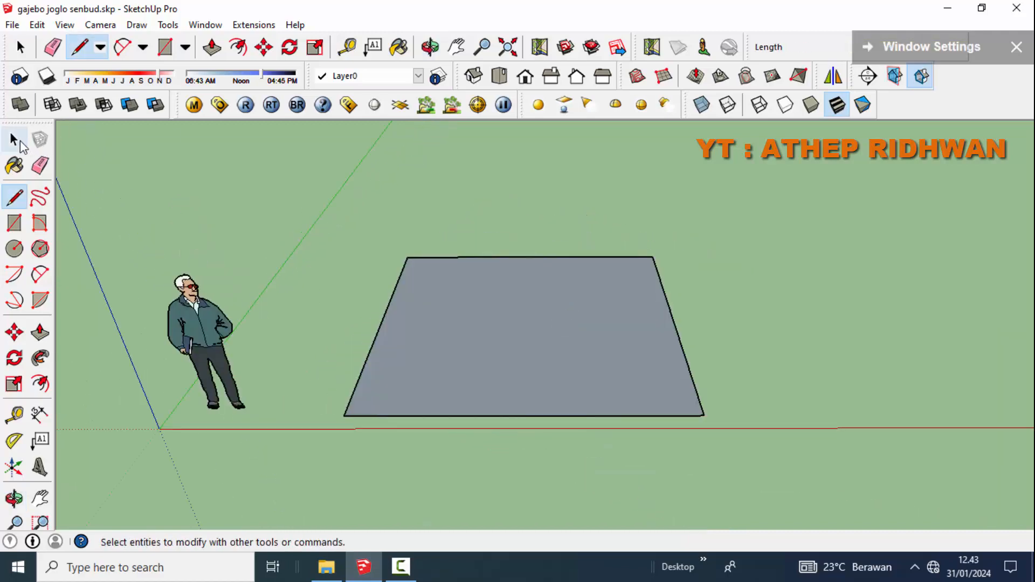
- Make the new floor face a group
left_click(586, 319)
right_click(585, 319)
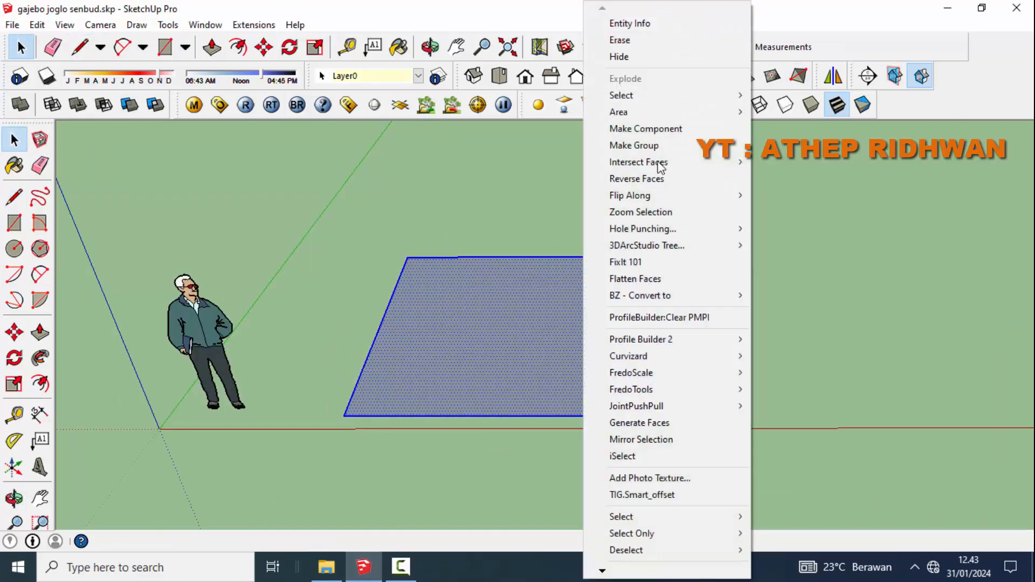
left_click(654, 146)
- Zoom in on the floor's left corner and start a line on its edge
scroll(394, 407, "up", 3)
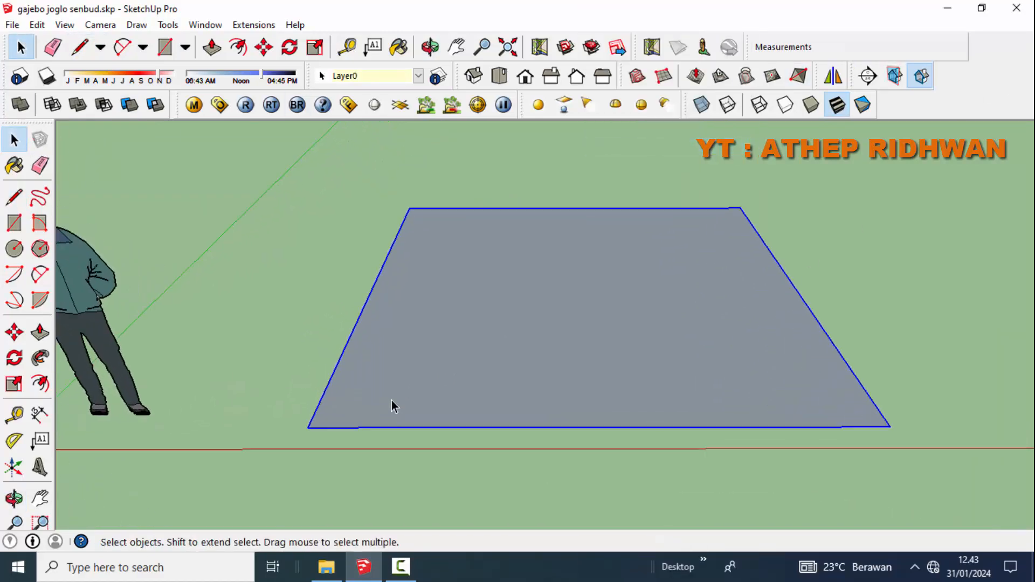
scroll(394, 407, "up", 2)
scroll(270, 477, "up", 3)
scroll(310, 401, "up", 2)
left_click(242, 325)
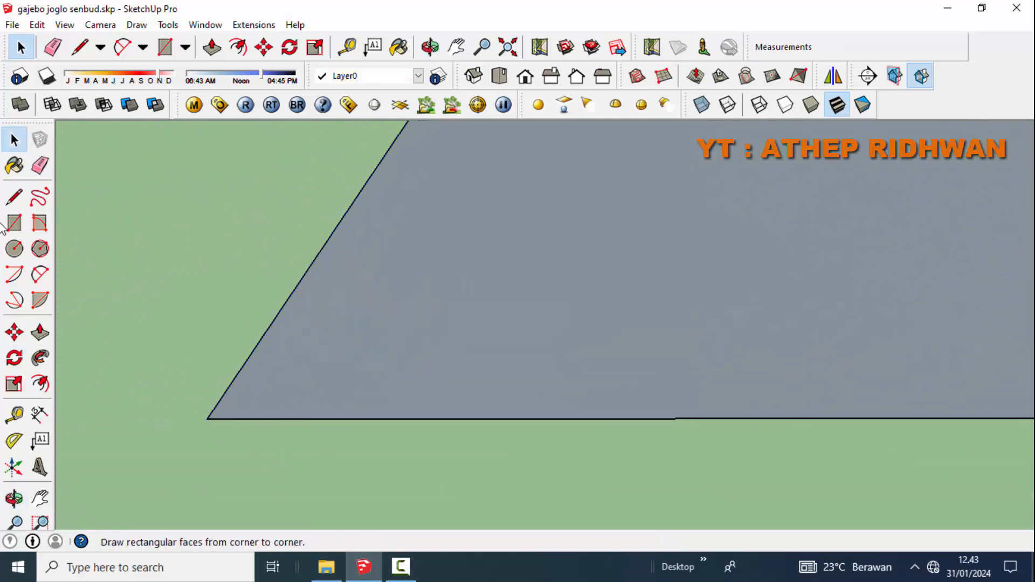
left_click(14, 197)
left_click(324, 391)
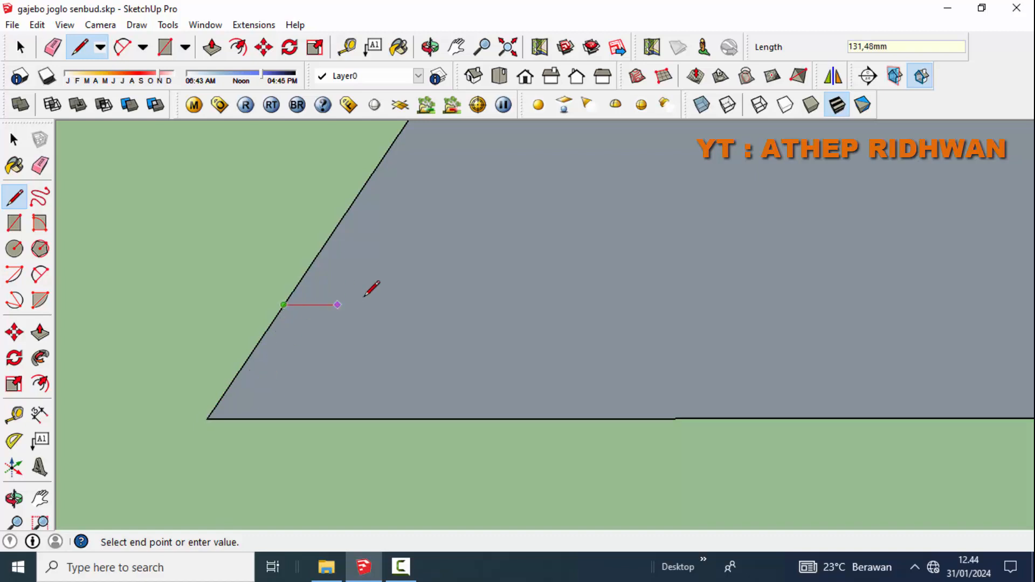
- Draw a 300 mm square at the corner and push/pull it up 300 mm
middle_click_drag(371, 290, 443, 304)
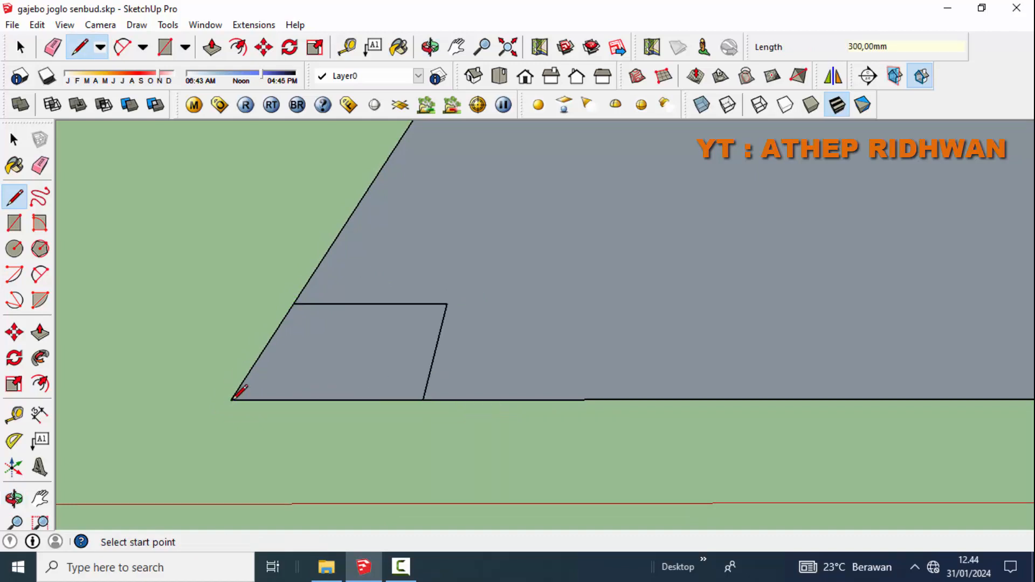
left_click(294, 302)
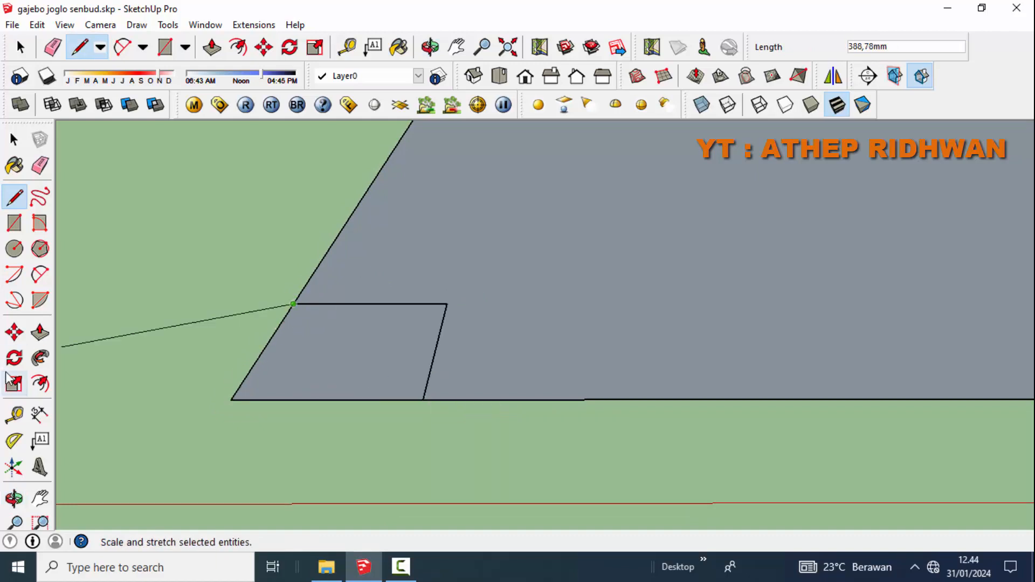
left_click(40, 332)
left_click(323, 356)
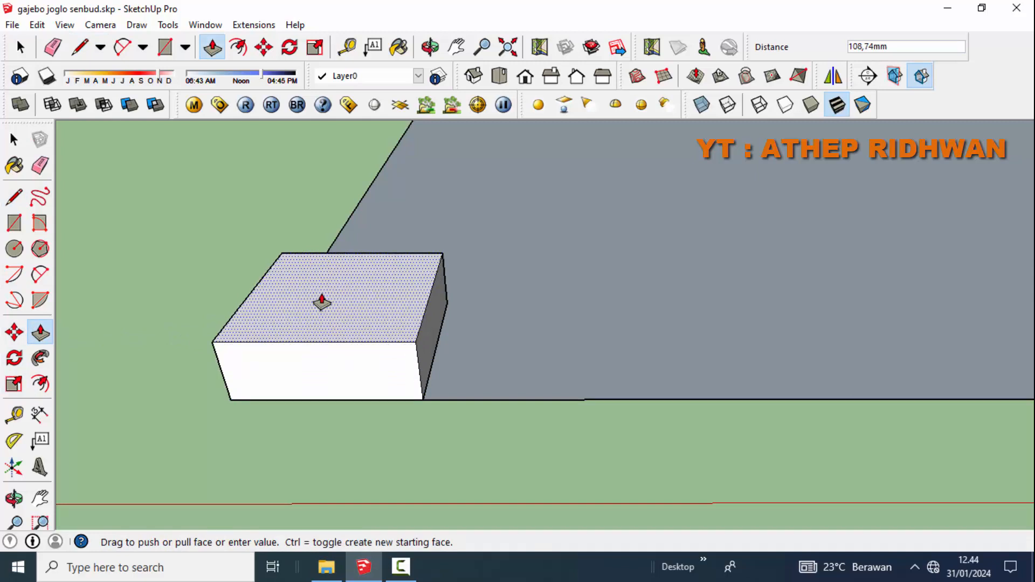
type("3")
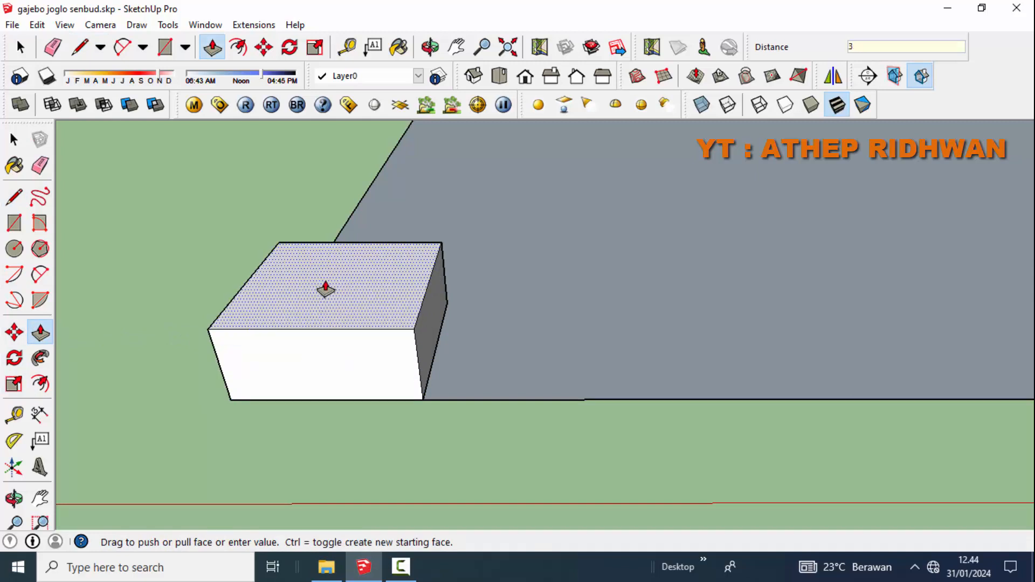
type("00")
key("Return")
- Push the block's right and left side faces in by 100 mm
left_click(421, 307)
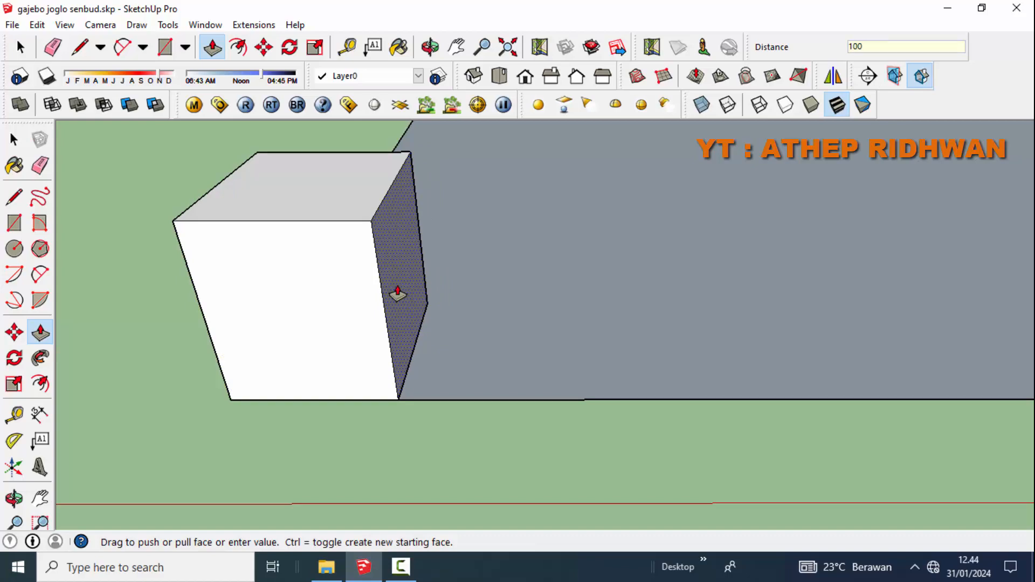
key("Return")
middle_click_drag(321, 289, 135, 418)
left_click(410, 401)
type("100")
key("Return")
middle_click_drag(451, 396, 363, 374)
scroll(418, 379, "down", 2)
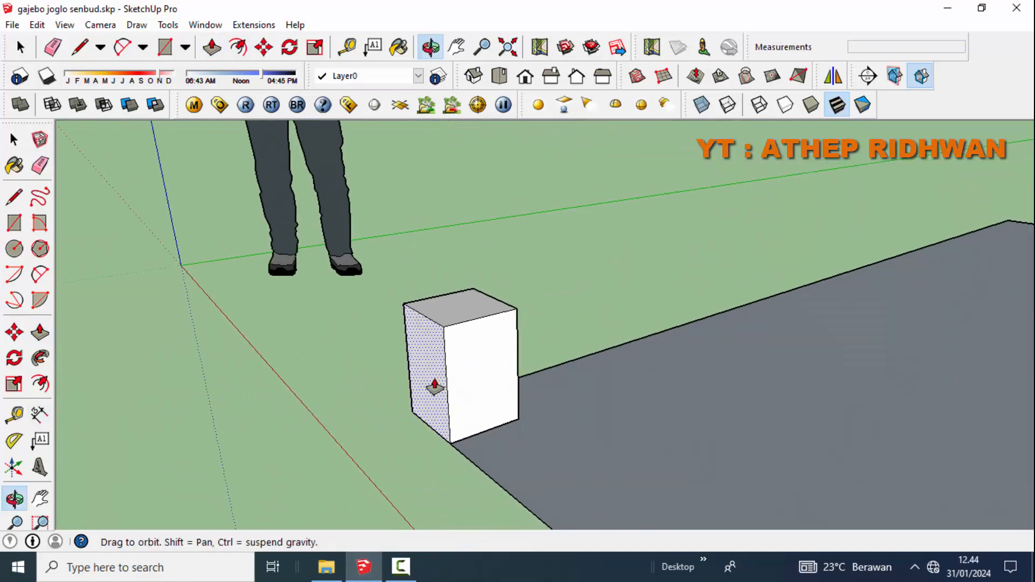
- Make the corner block a group
left_click(24, 143)
scroll(529, 356, "down", 2)
left_click(524, 365)
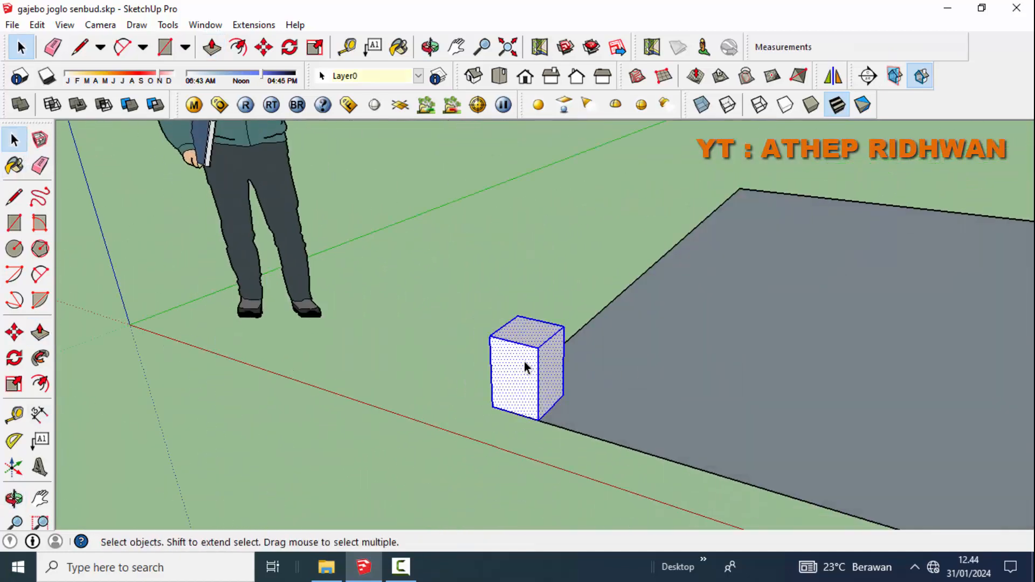
right_click(525, 363)
left_click(575, 145)
middle_click_drag(534, 364, 574, 368)
scroll(534, 338, "up", 3)
middle_click_drag(539, 335, 313, 355)
- Pull the block's front and side faces out by 50 mm each
left_click(40, 332)
left_click(582, 350)
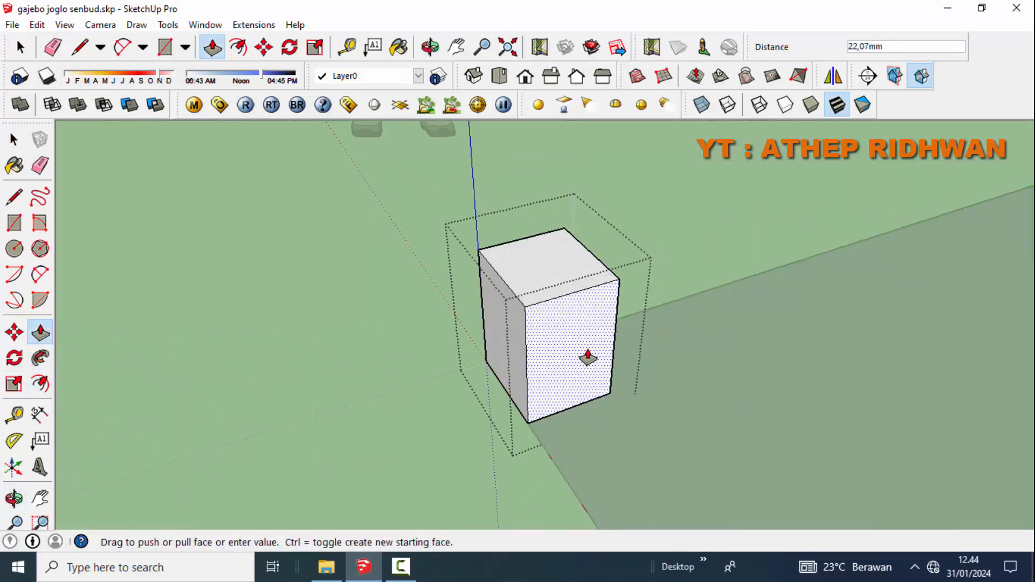
type("50")
key("Return")
middle_click_drag(623, 345, 564, 343)
left_click(566, 345)
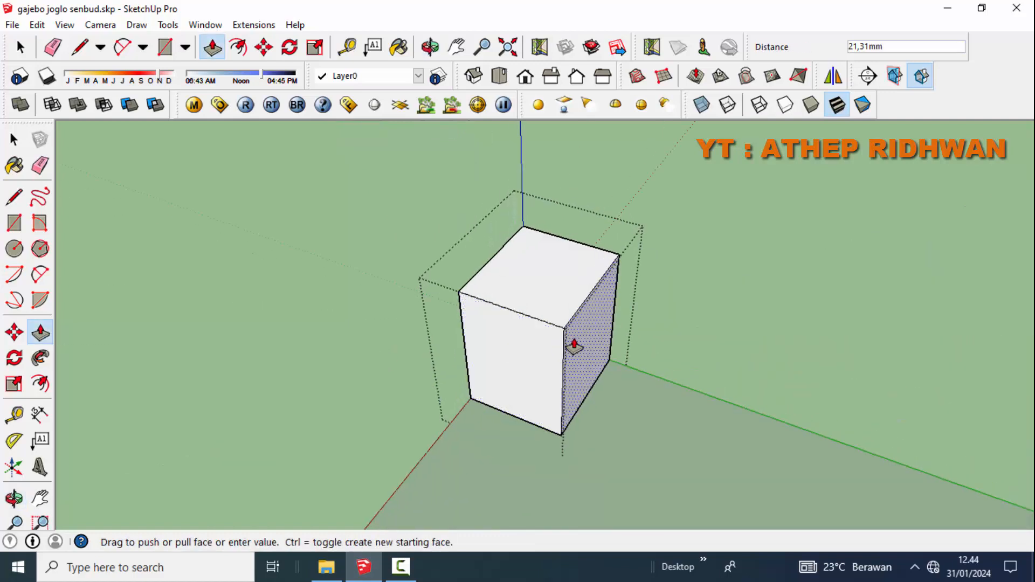
type("50")
key("Return")
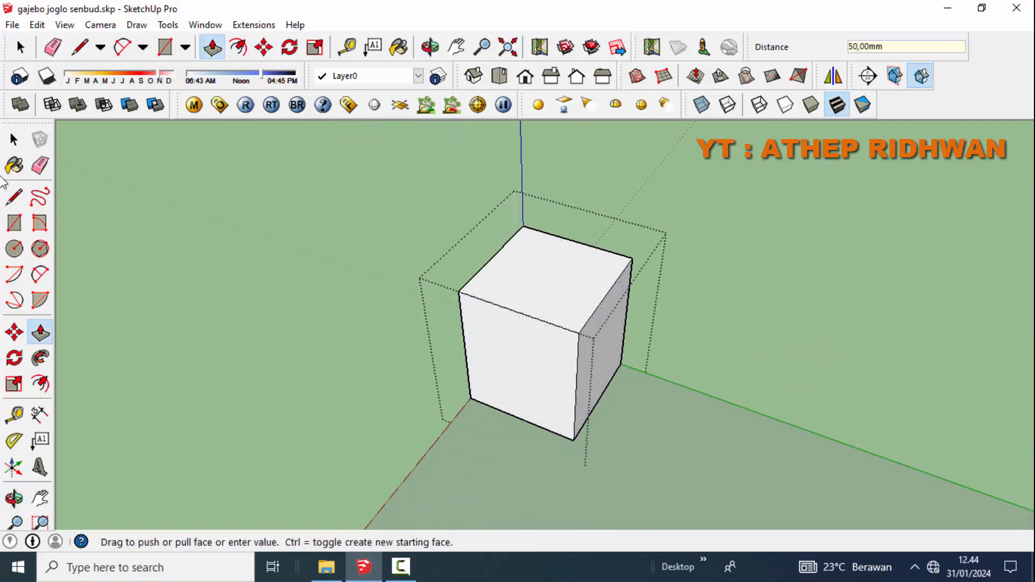
left_click(14, 140)
left_click(348, 297)
scroll(352, 301, "down", 1)
middle_click_drag(351, 306, 700, 370)
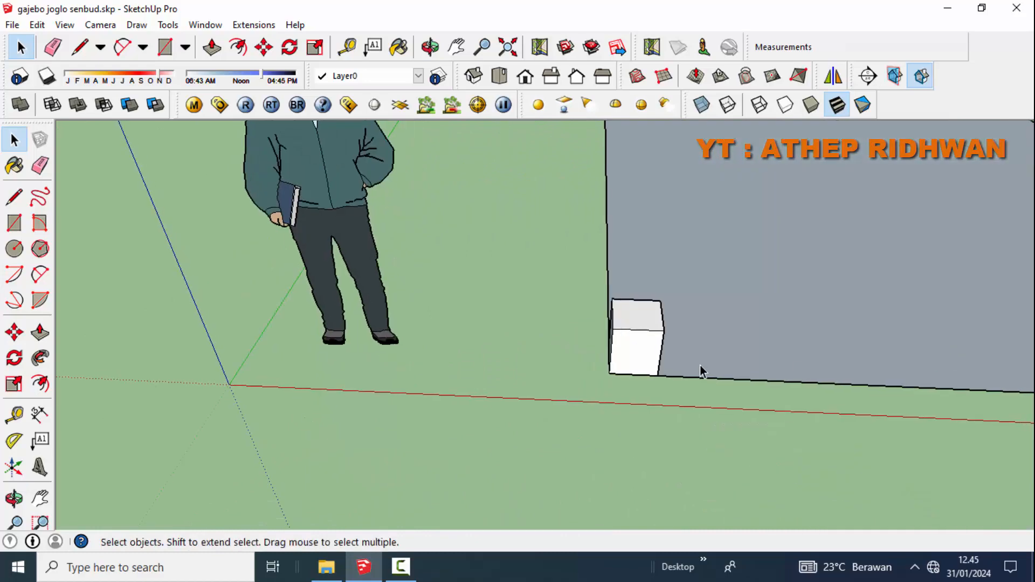
- Copy the corner block 3750 mm to the floor's near corner
scroll(700, 370, "up", 2)
left_click(606, 340)
left_click(14, 332)
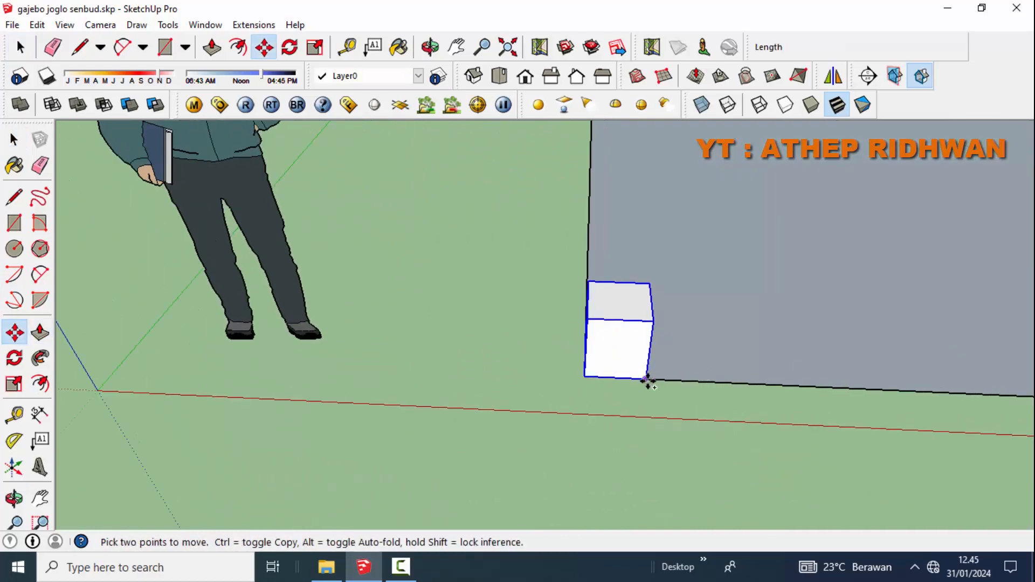
left_click(647, 380)
key("ctrl")
middle_click_drag(728, 393, 725, 359)
left_click(656, 356)
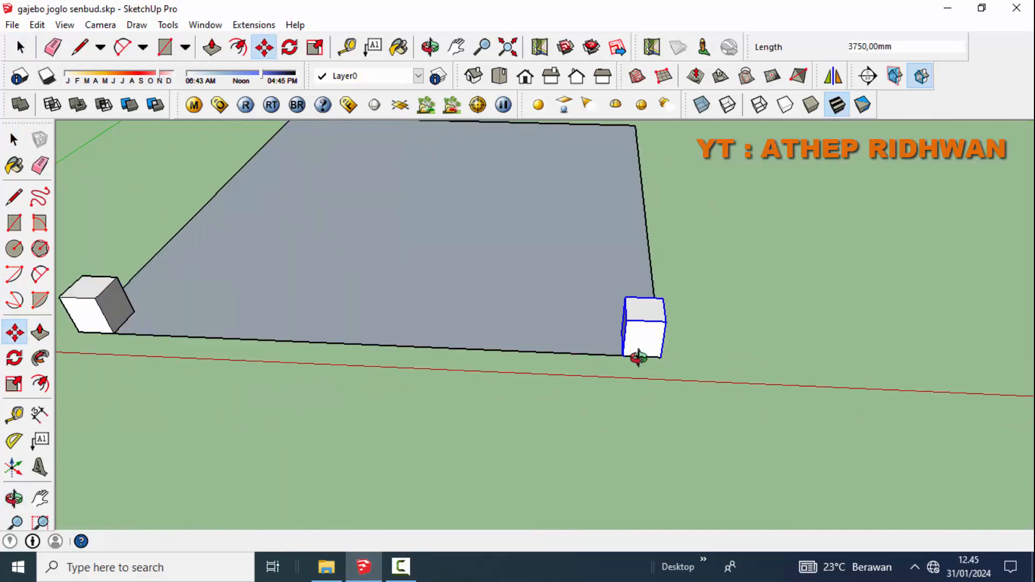
middle_click_drag(642, 358, 335, 351)
- Copy both blocks together to the two remaining floor corners
left_click(13, 139)
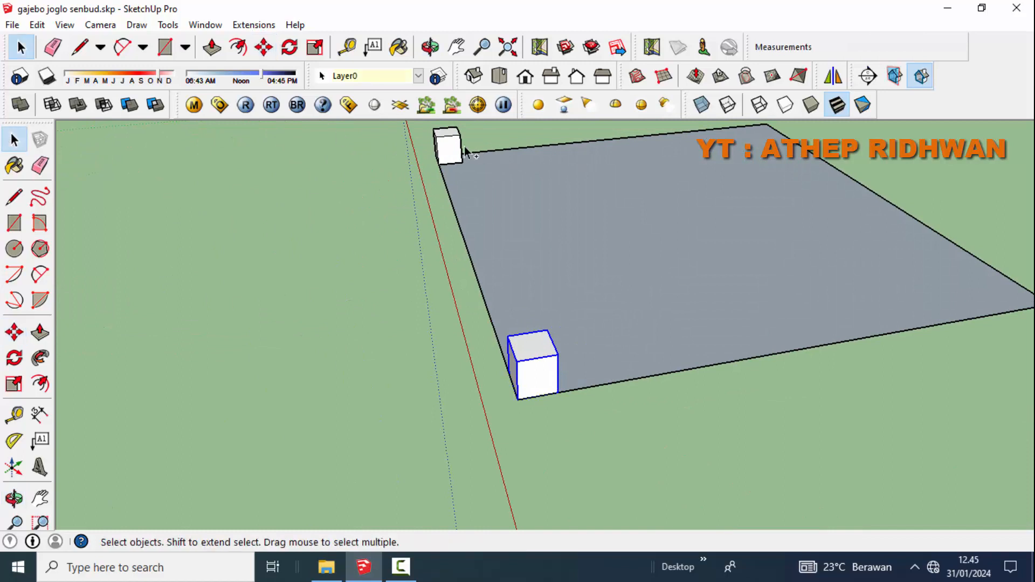
left_click(14, 333)
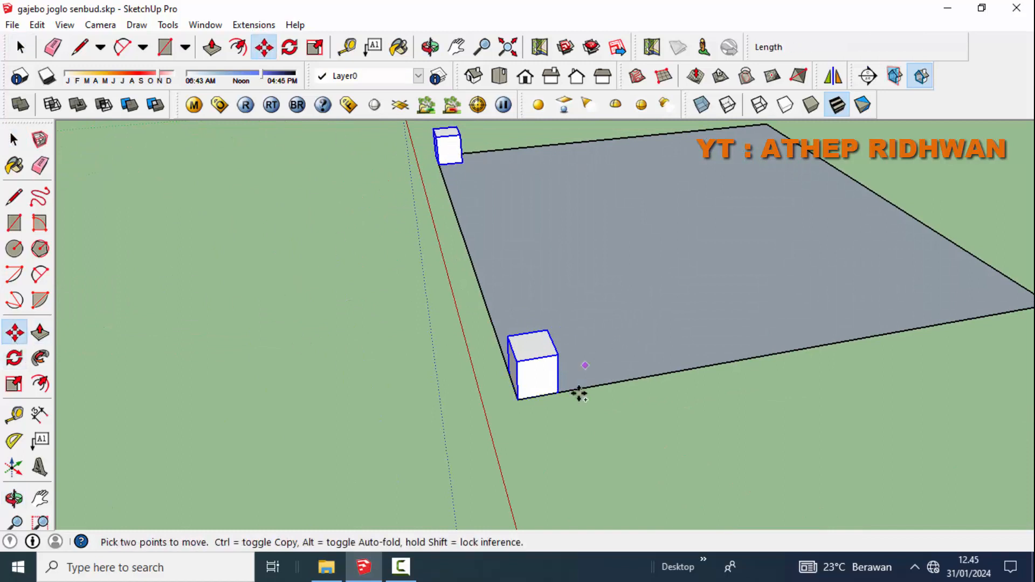
left_click(559, 392)
key("ctrl")
middle_click_drag(767, 347, 512, 365)
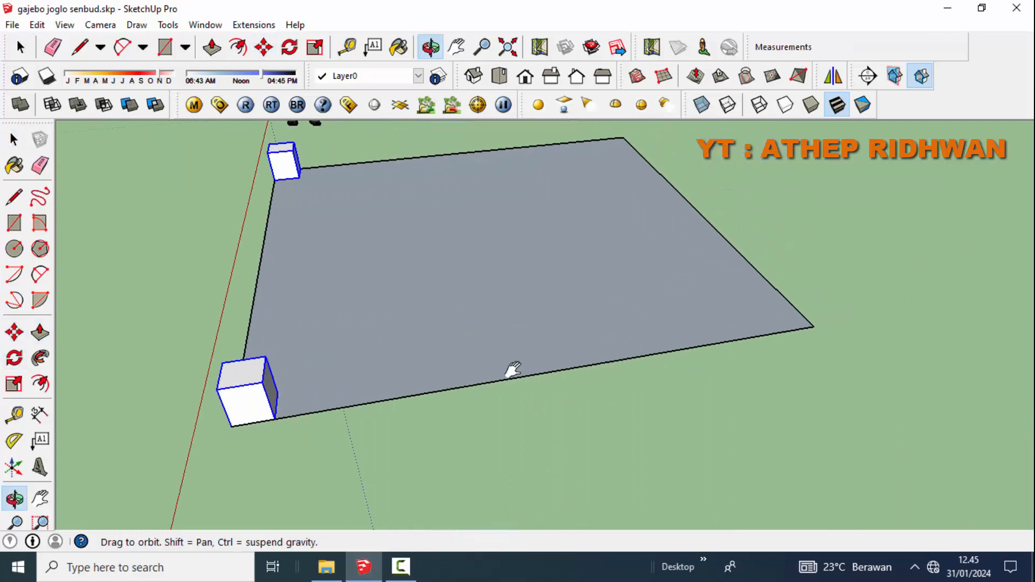
left_click(816, 327)
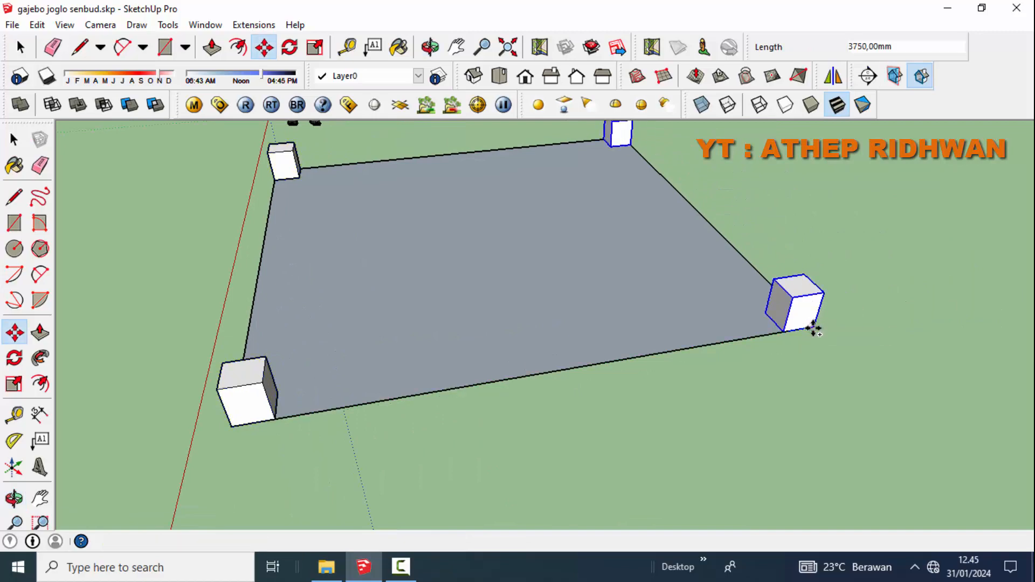
middle_click_drag(588, 359, 825, 374)
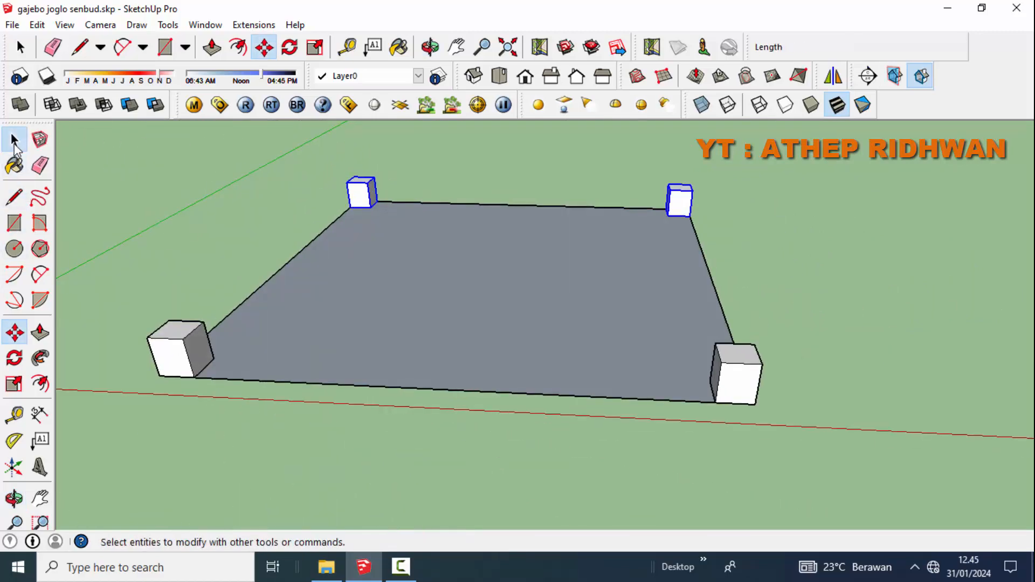
left_click(14, 140)
left_click(162, 215)
scroll(350, 305, "down", 2)
middle_click_drag(232, 341, 363, 453, "shift")
scroll(432, 372, "up", 8)
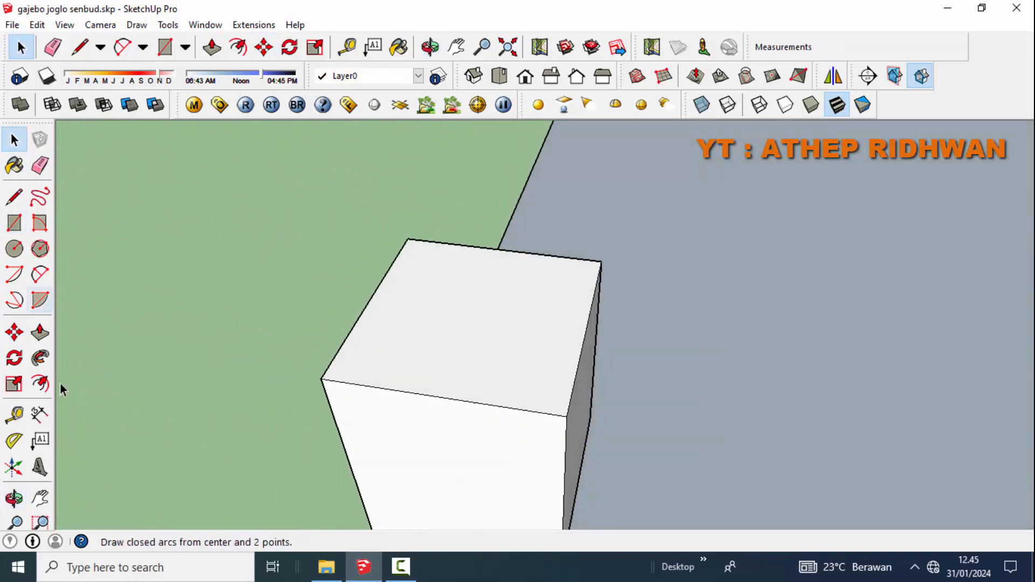
- Place trial guides on the block's top, then delete the unwanted guide lines
left_click(14, 416)
left_click(375, 387)
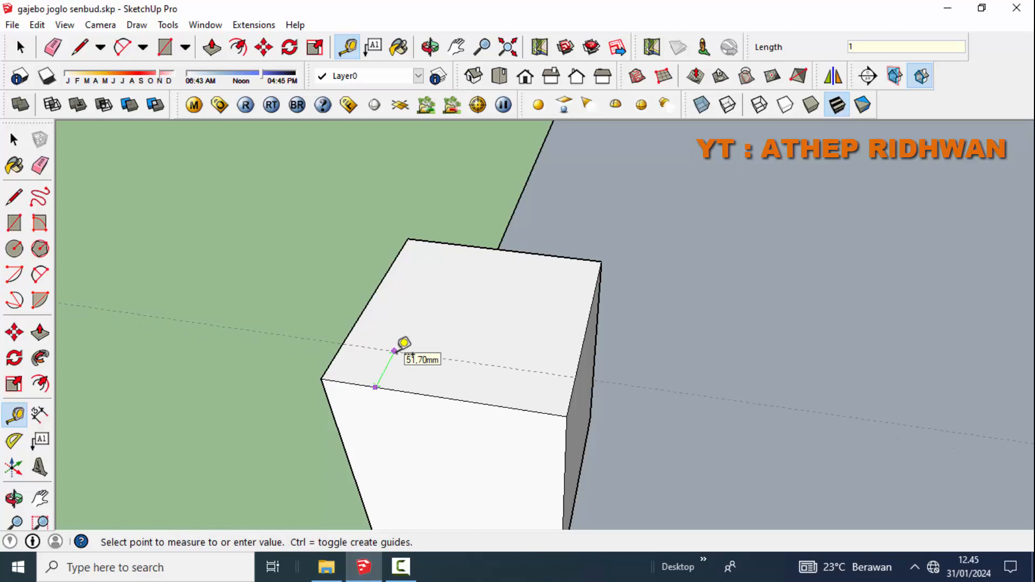
type("150")
key("Return")
left_click(370, 299)
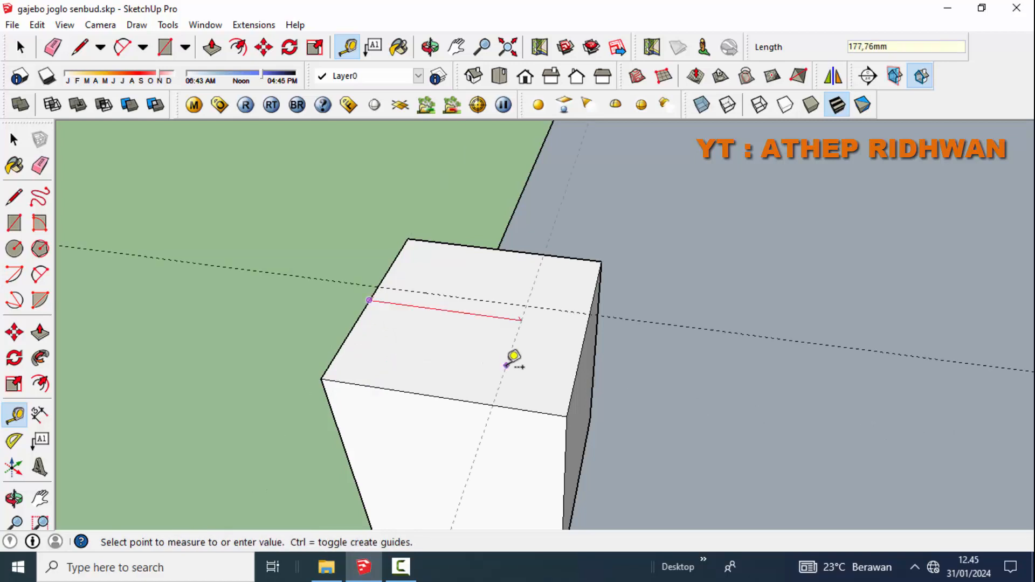
key("Escape")
left_click(536, 254)
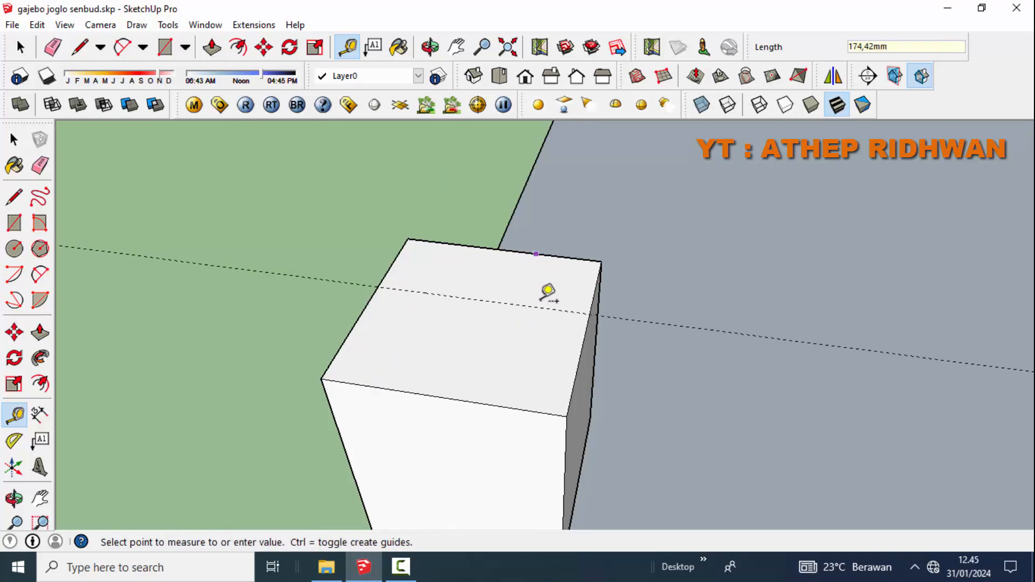
left_click(591, 322)
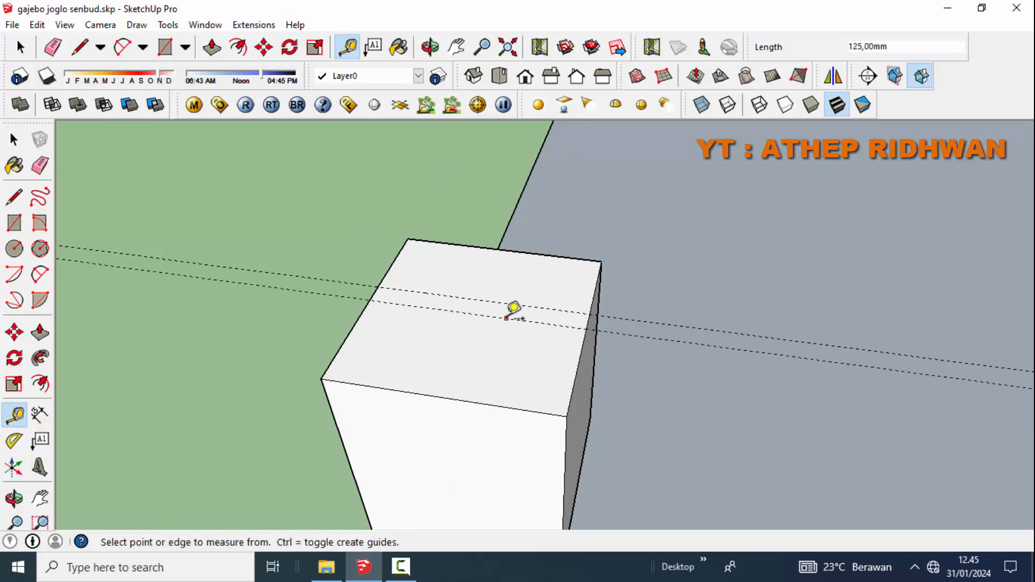
left_click(507, 318)
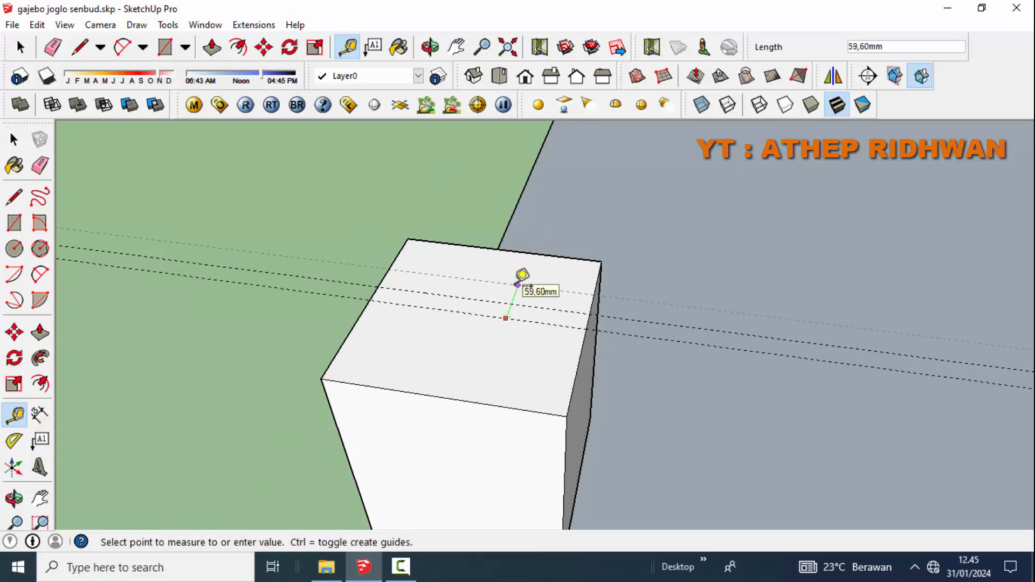
key("b")
key("e")
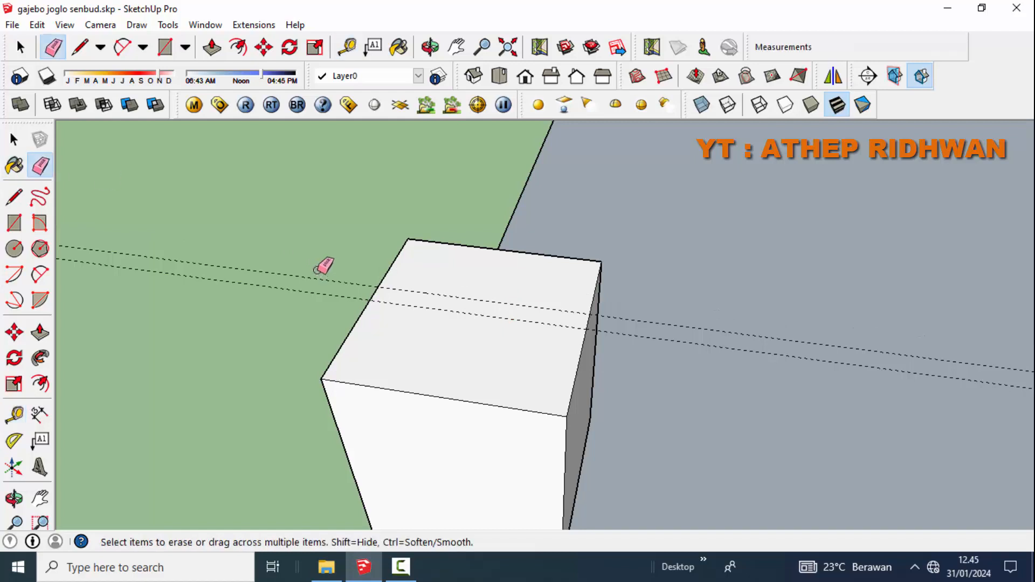
key("Delete")
- Add guides 150 mm in from the block's front and left top edges
left_click(14, 416)
left_click(463, 400)
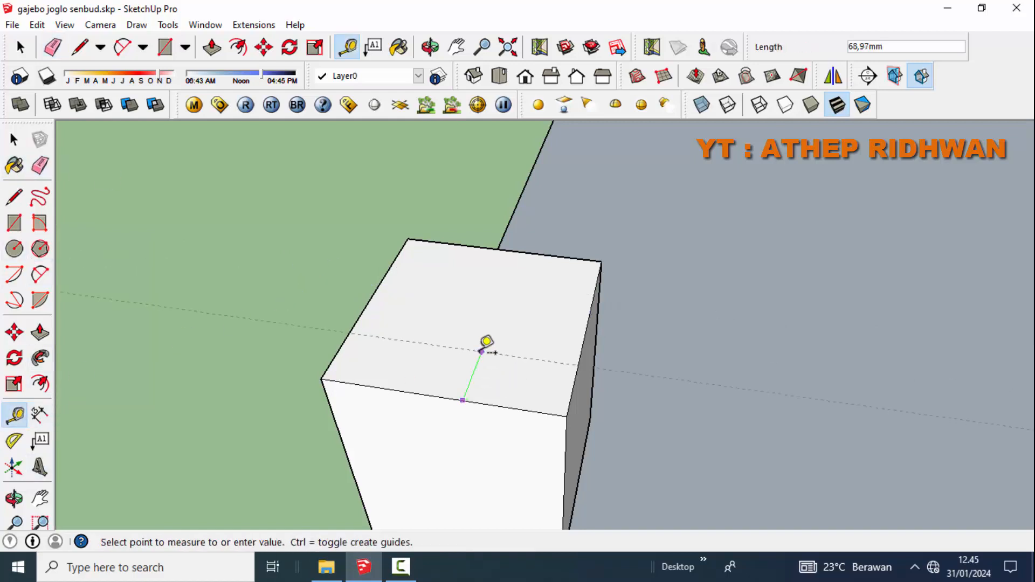
type("150")
key("Return")
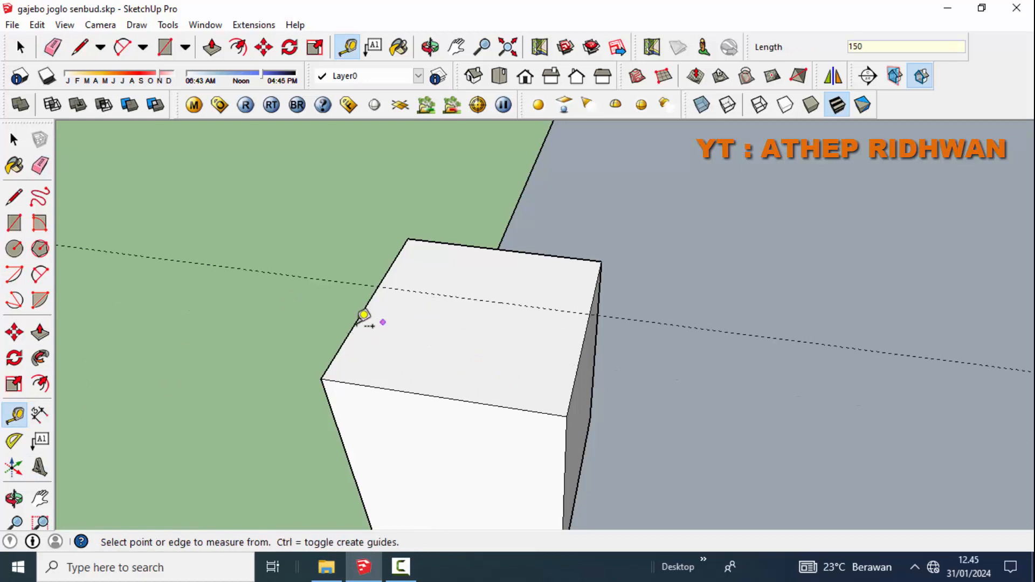
left_click(354, 327)
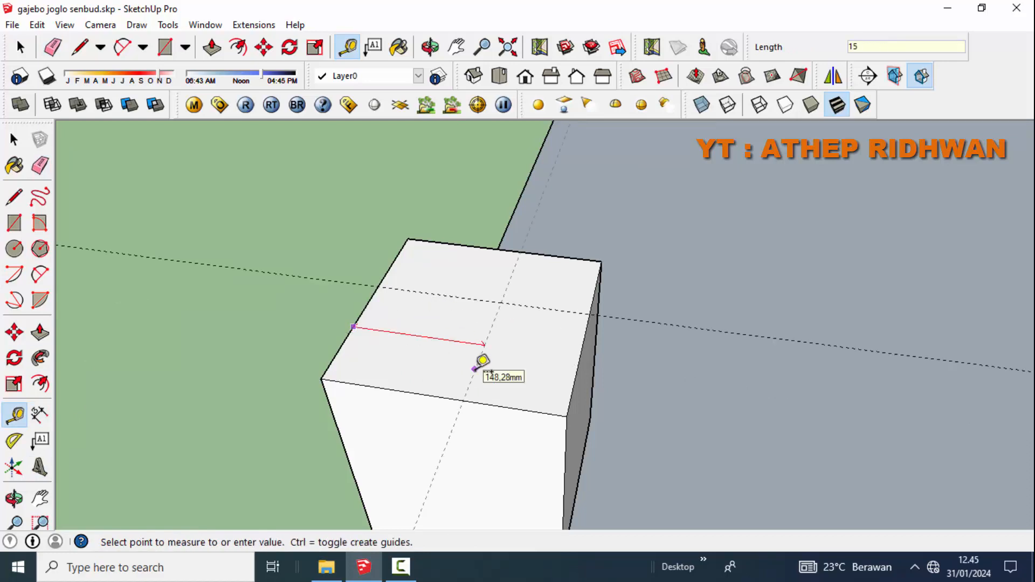
left_click(482, 360)
- Draw a rectangle from the block-top corner to the guide crossing, then erase both guides
key("r")
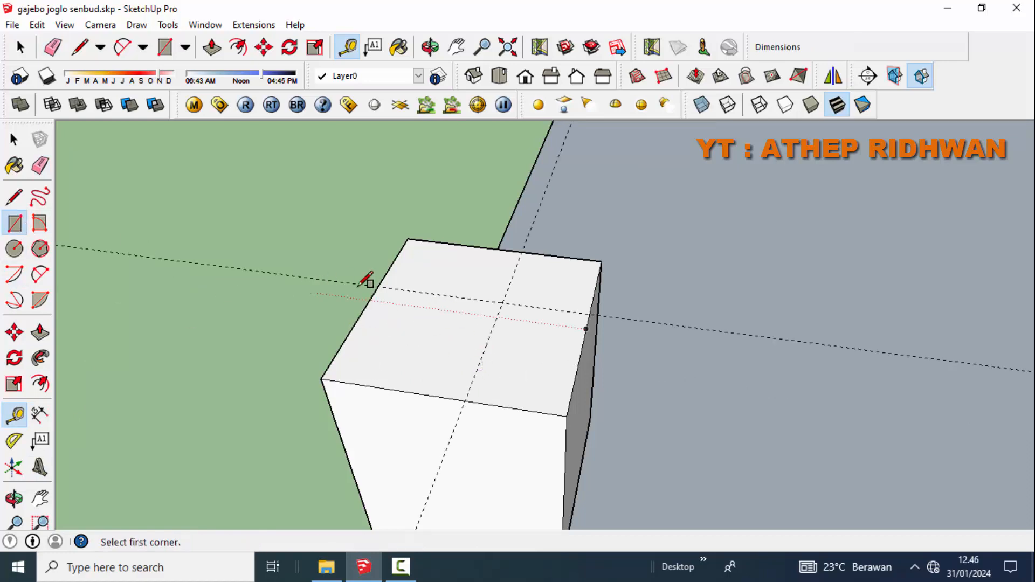
left_click(377, 287)
left_click(465, 401)
key("e")
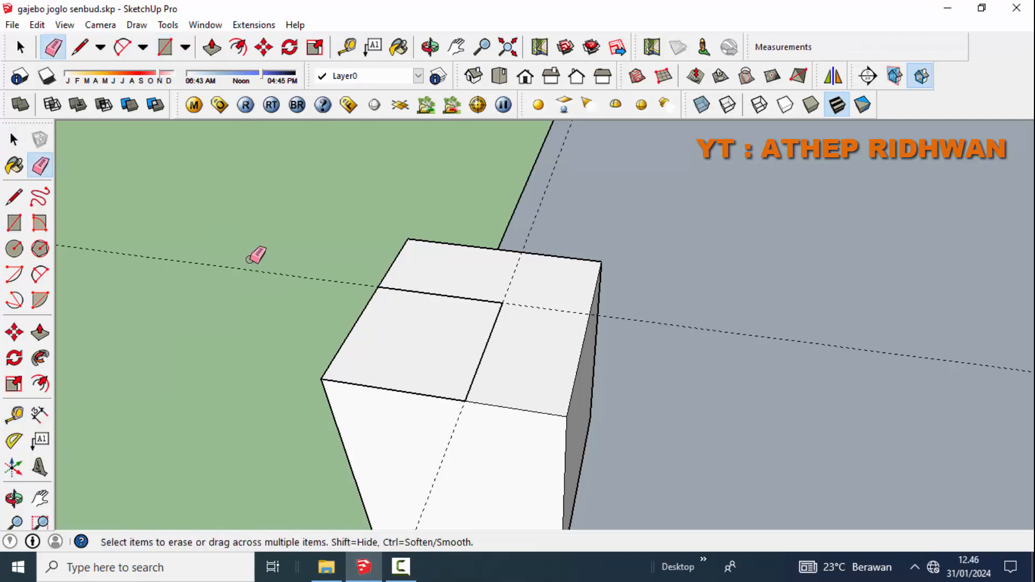
left_click(248, 269)
left_click(444, 462)
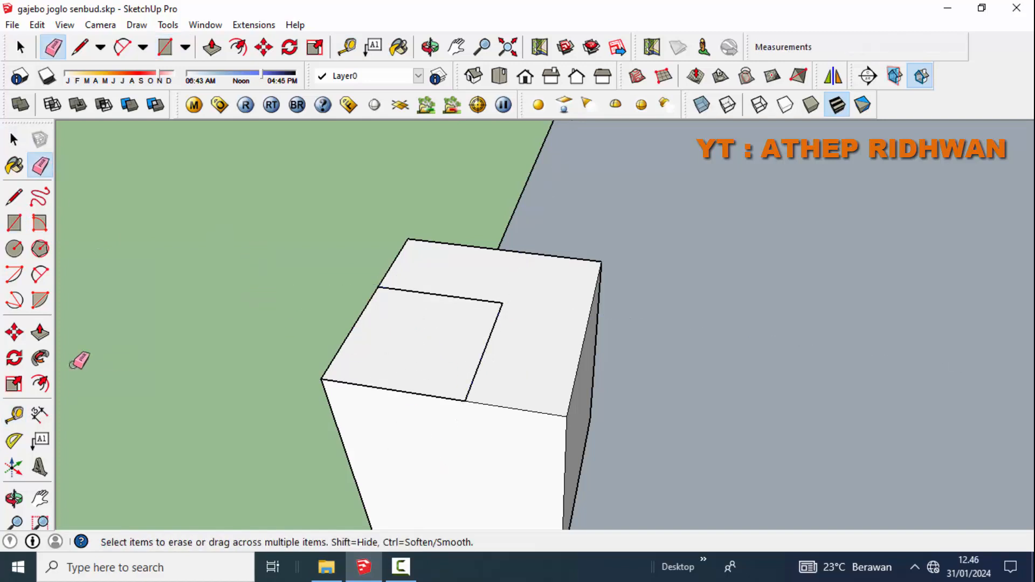
- Push/pull the square up 3000 mm into a column
left_click(40, 333)
left_click_drag(428, 352, 438, 280)
scroll(440, 295, "down", 2)
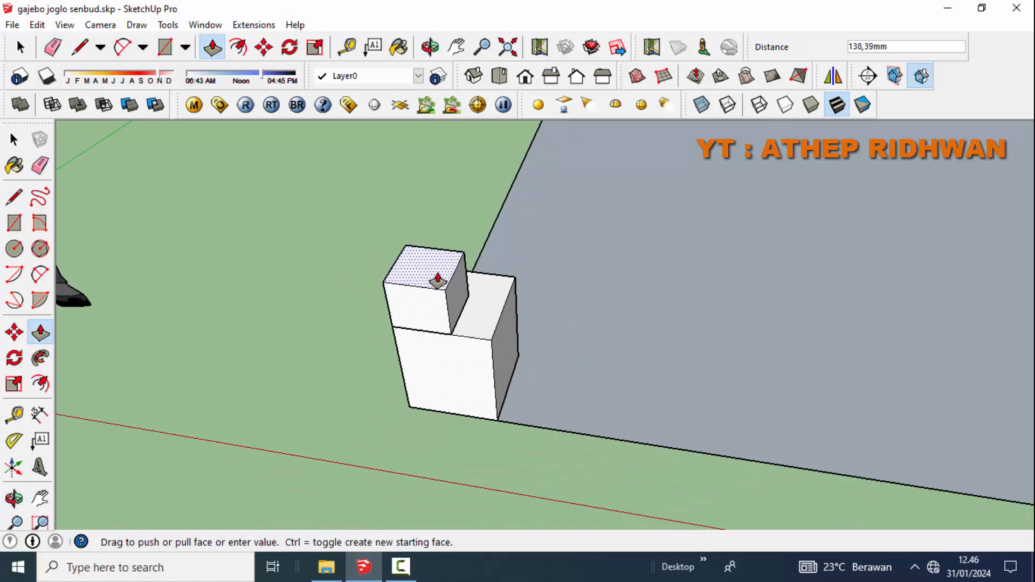
type("3000")
key("Return")
scroll(437, 280, "down", 5)
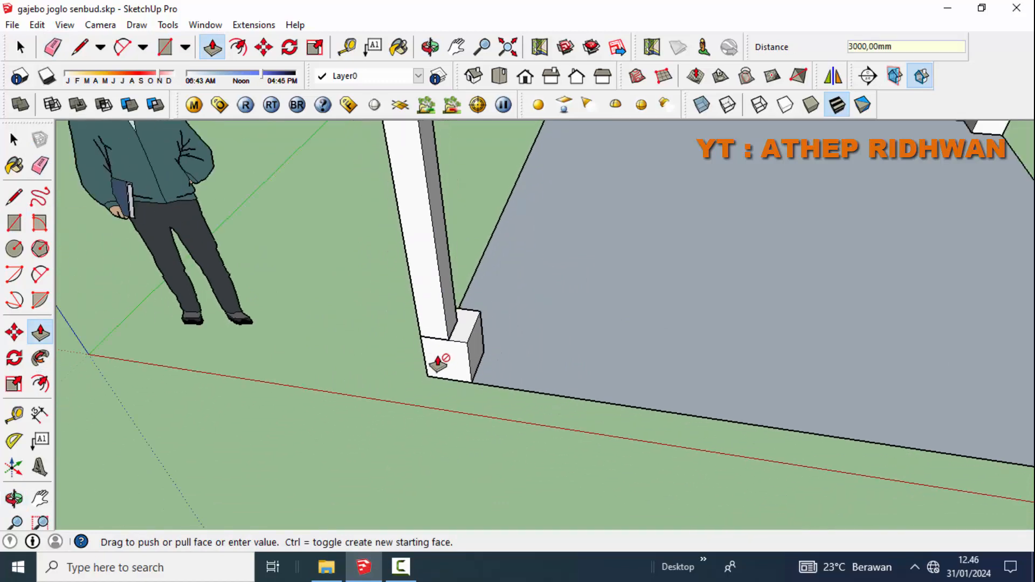
middle_click_drag(435, 363, 442, 265)
scroll(443, 265, "up", 3)
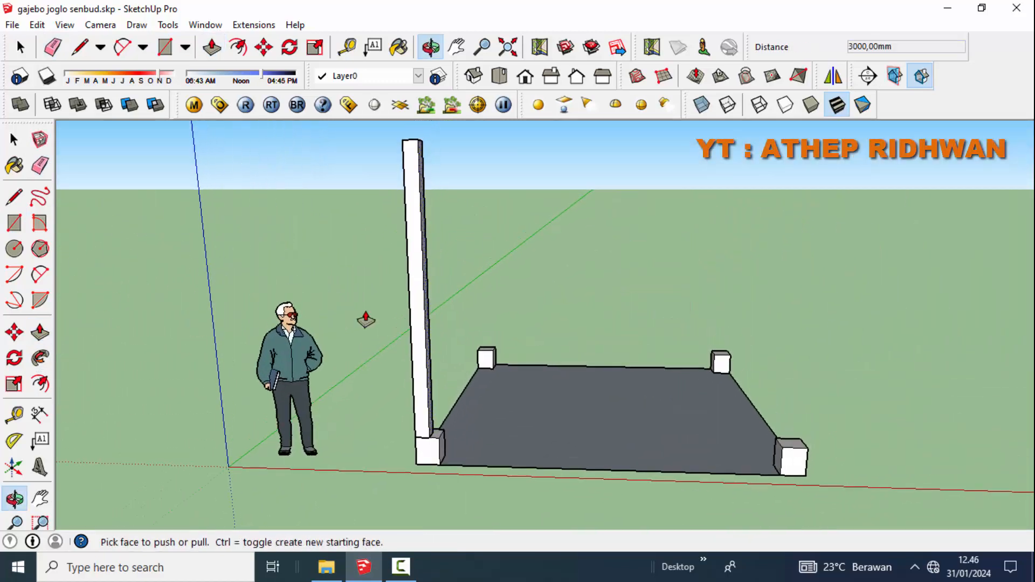
- Group the column and copy it onto the right corner block
key("space")
left_click(420, 264)
right_click(419, 265)
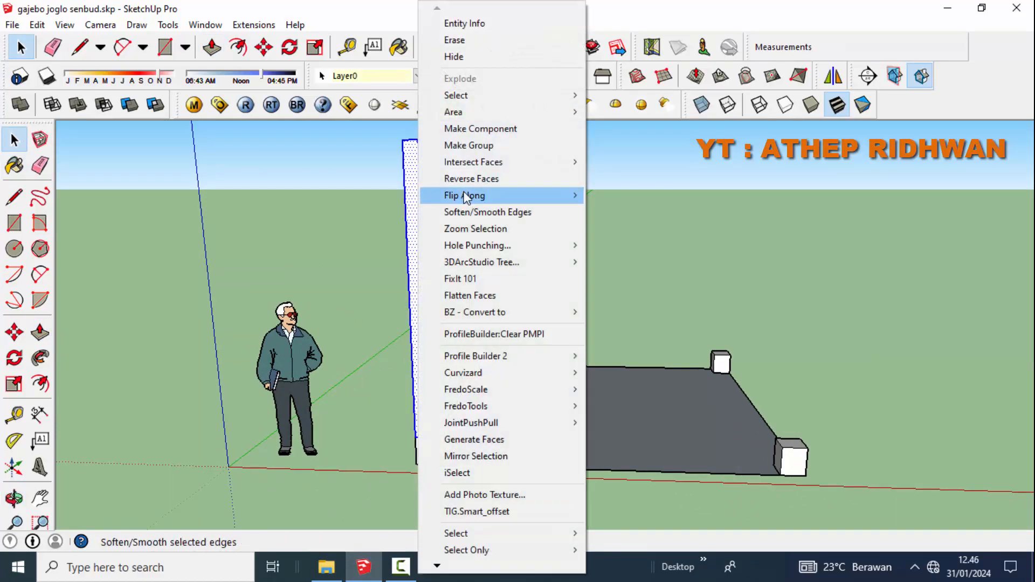
left_click(455, 143)
left_click(18, 325)
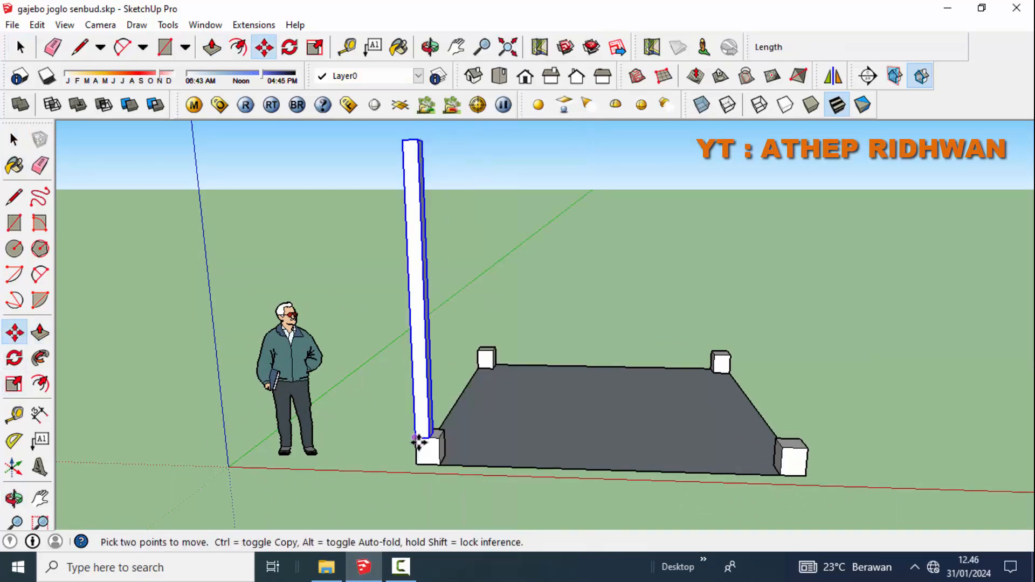
left_click(427, 441)
left_click(804, 442)
middle_click_drag(804, 441, 502, 427)
- Copy both columns 3850 mm onto the far-right corner blocks
left_click(14, 139)
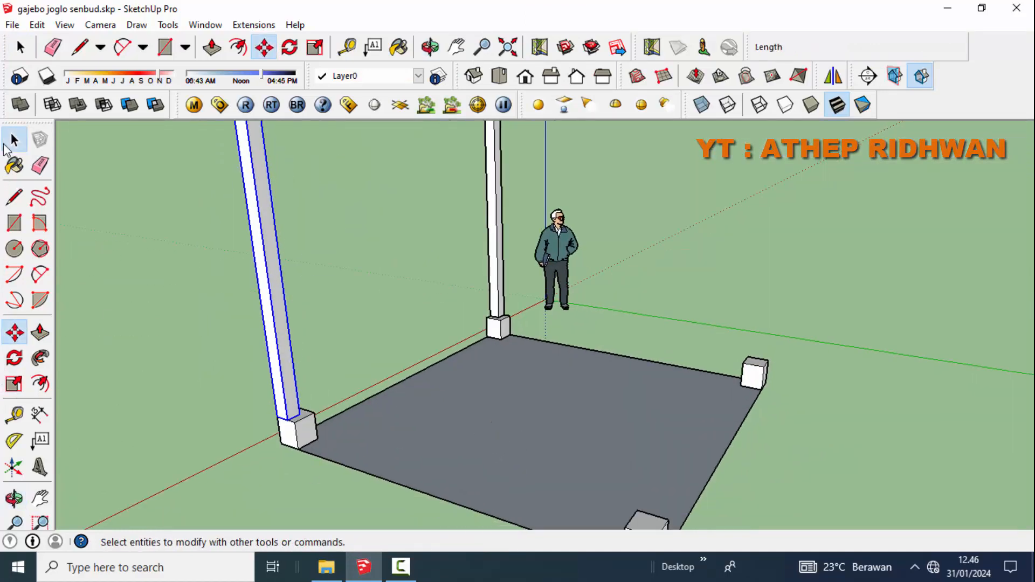
left_click(14, 332)
scroll(289, 426, "up", 3)
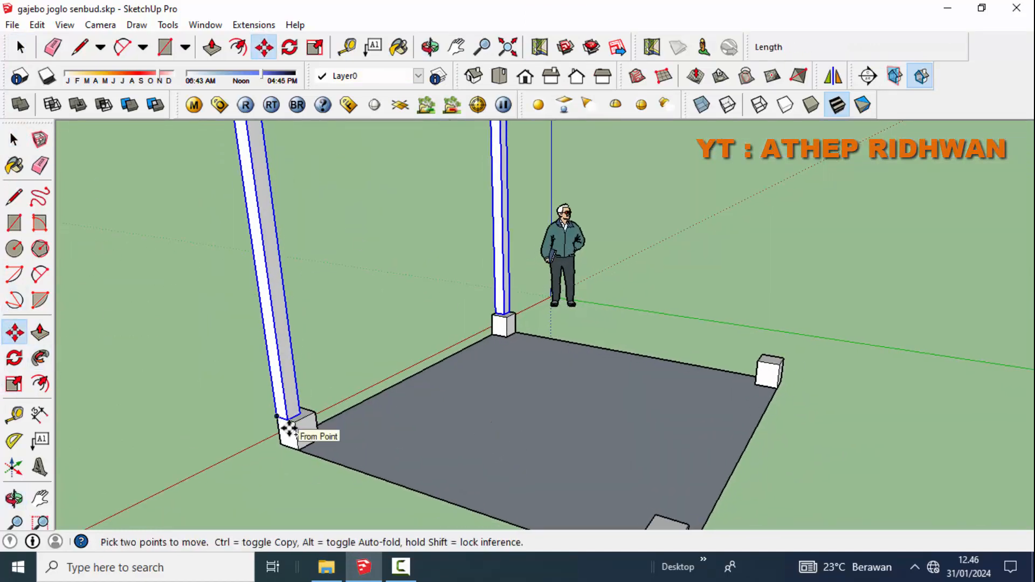
middle_click_drag(289, 428, 292, 402)
left_click(288, 393)
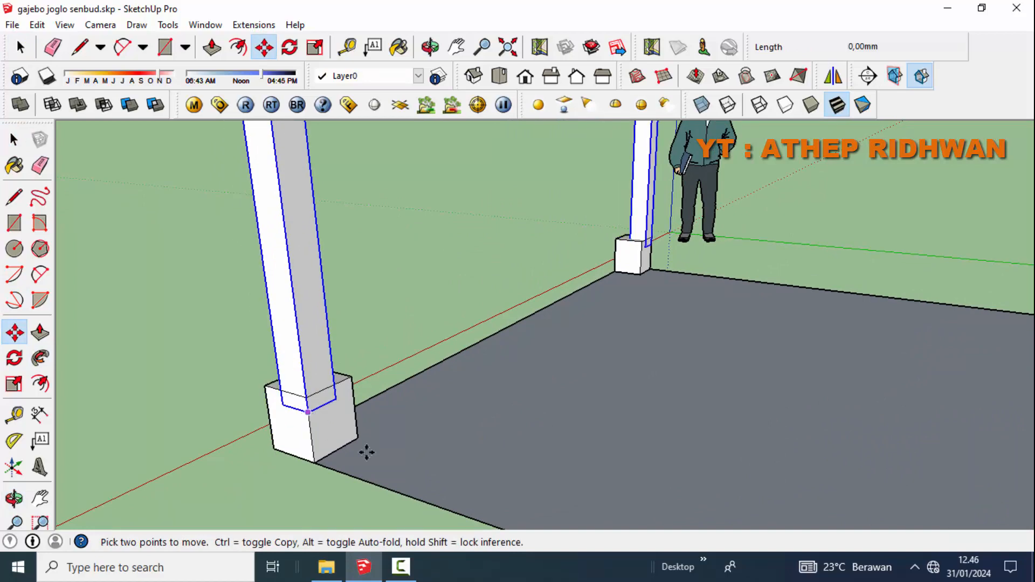
key("ctrl")
scroll(407, 465, "down", 5)
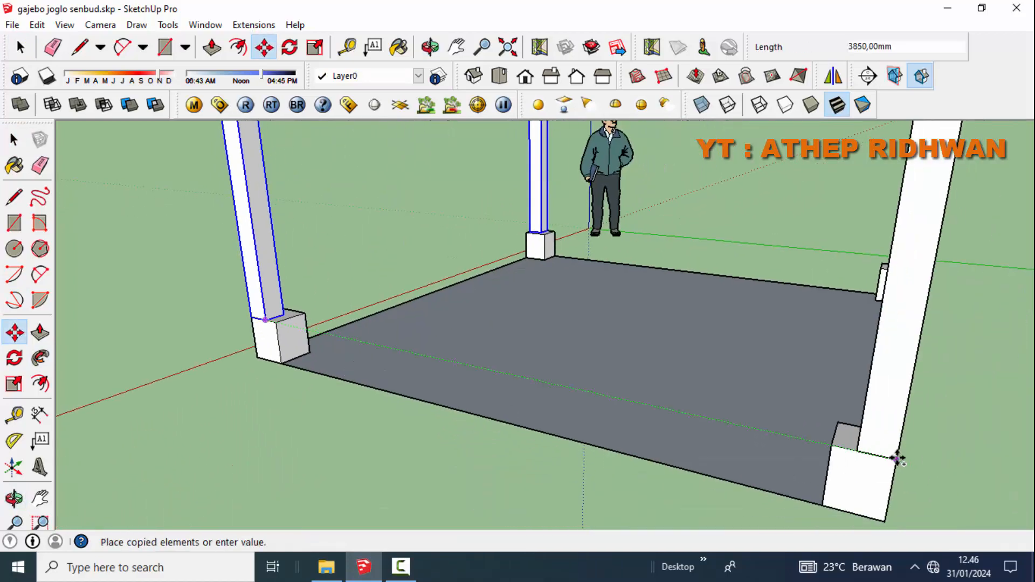
left_click(897, 459)
- Orbit around the gazebo to check all four columns and clear the selection
middle_click_drag(522, 393, 755, 410)
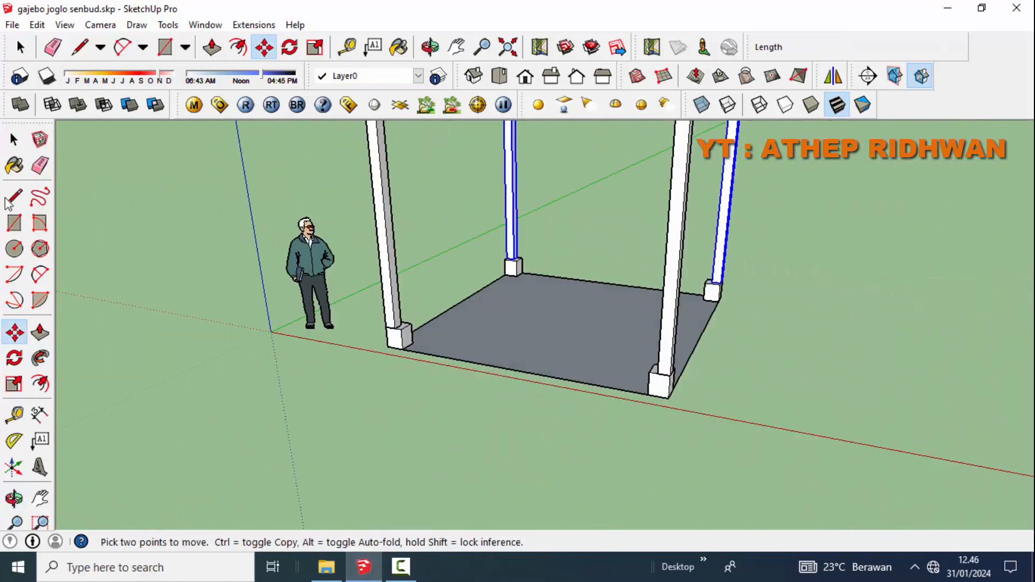
left_click(16, 140)
left_click(23, 144)
scroll(492, 341, "up", 4)
middle_click_drag(492, 342, 295, 436)
left_click(194, 400)
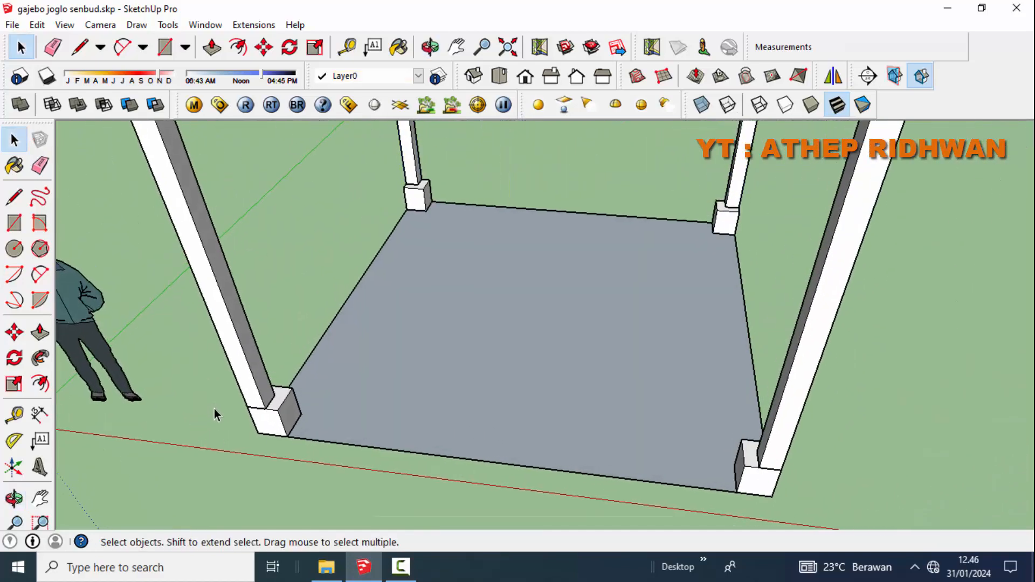
- Draw the floor rectangle from the near-left column base to the far corner
scroll(215, 409, "up", 5)
left_click(18, 226)
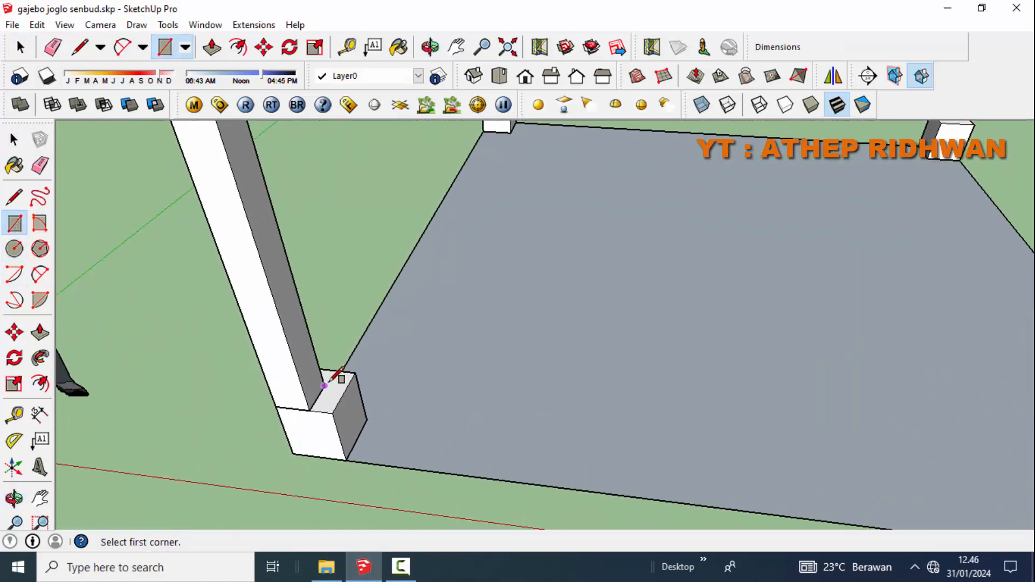
left_click(325, 385)
middle_click_drag(884, 207, 684, 292, "shift")
left_click(743, 208)
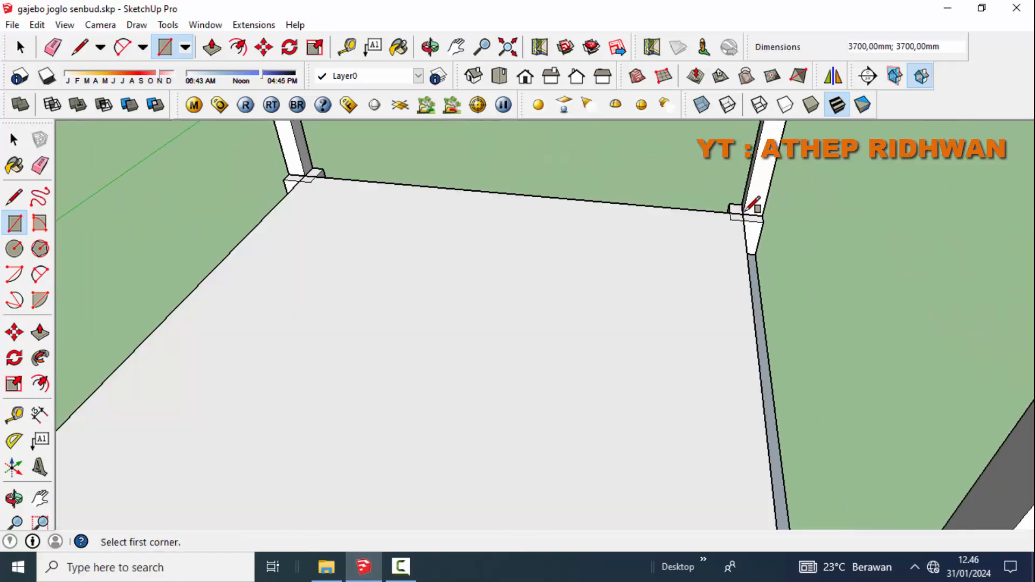
- Select the floor face and move it up 200 mm
left_click(14, 140)
left_click(343, 303)
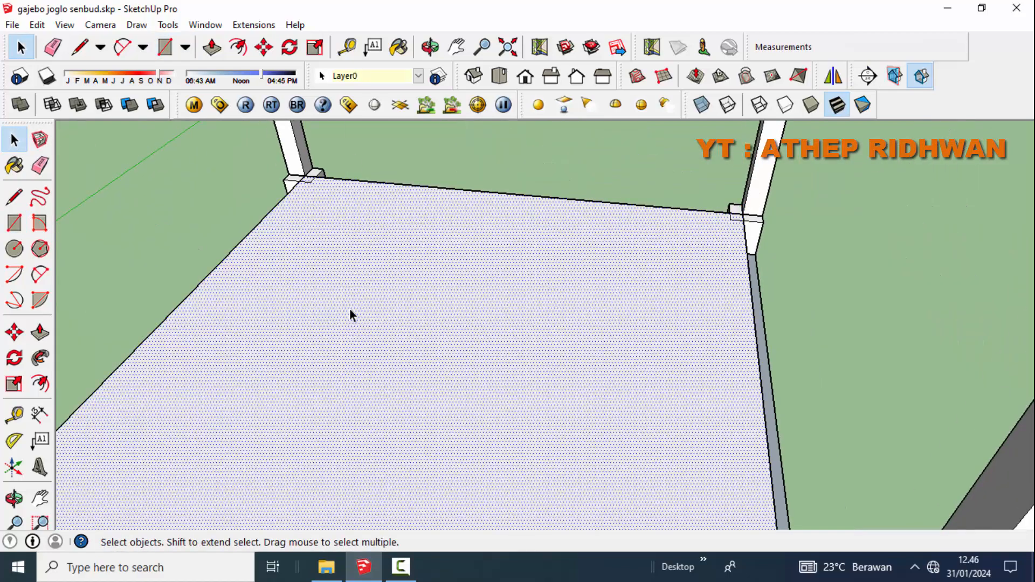
middle_click_drag(351, 312, 477, 302)
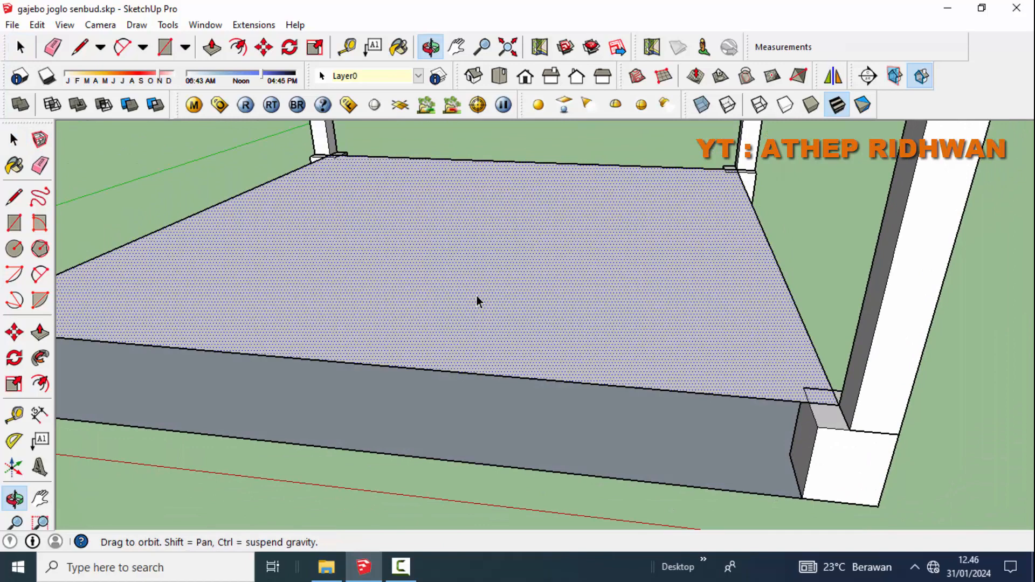
left_click(14, 333)
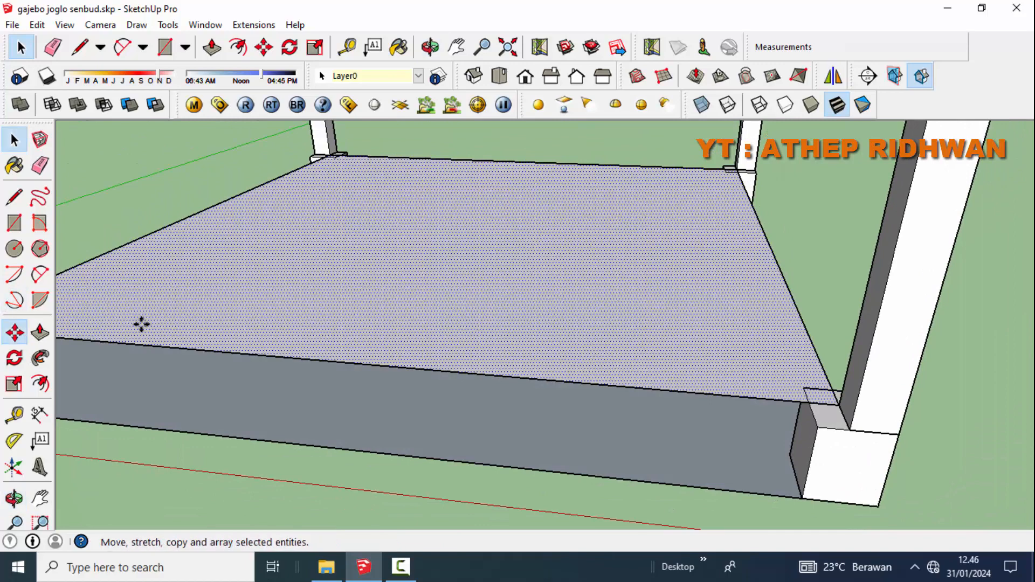
left_click(838, 406)
type("200")
key("Return")
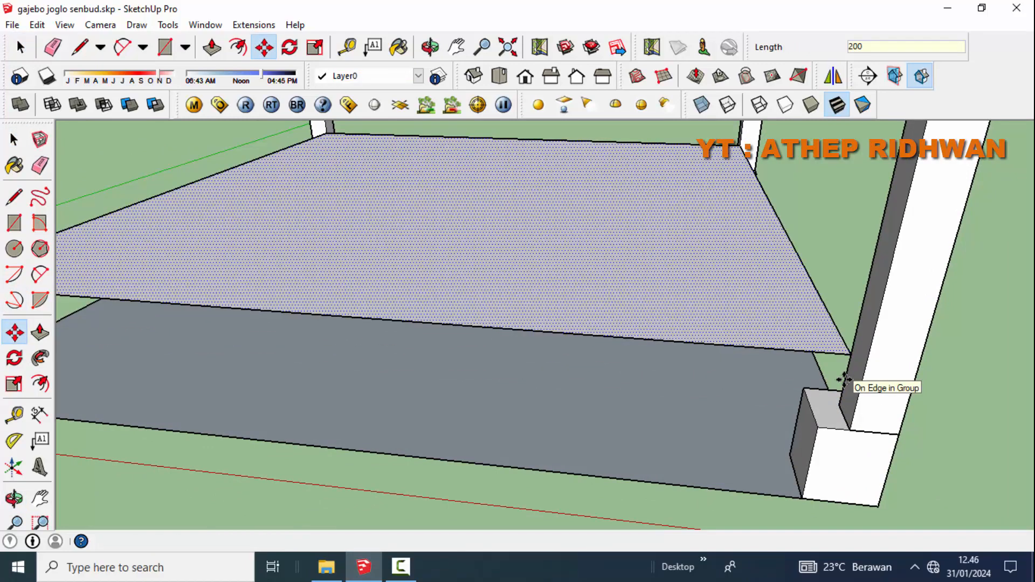
middle_click_drag(843, 377, 828, 361)
scroll(828, 361, "up", 1)
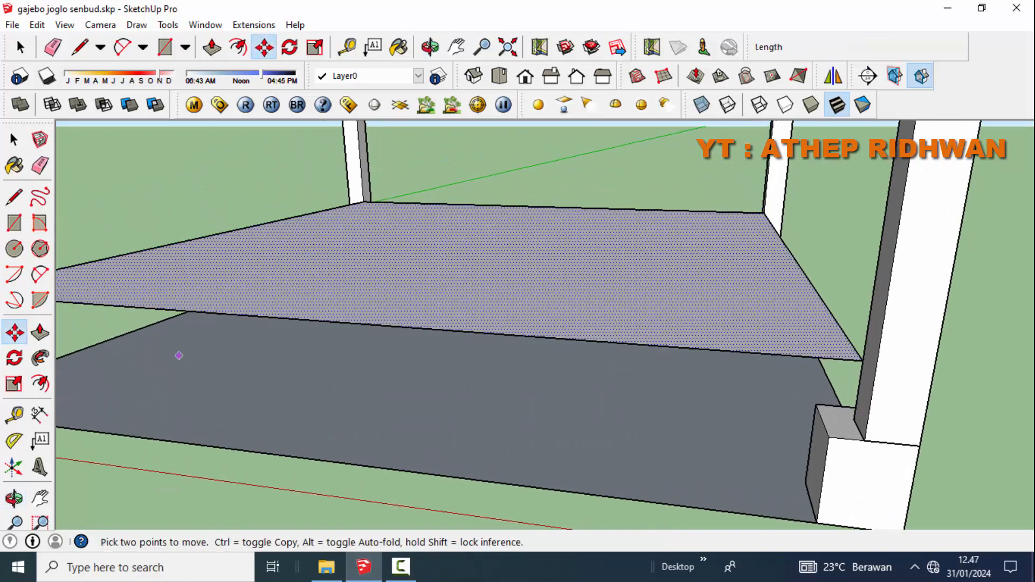
- Push/Pull the raised floor face to a 60 mm thick slab
left_click(40, 333)
left_click(459, 301)
type("6")
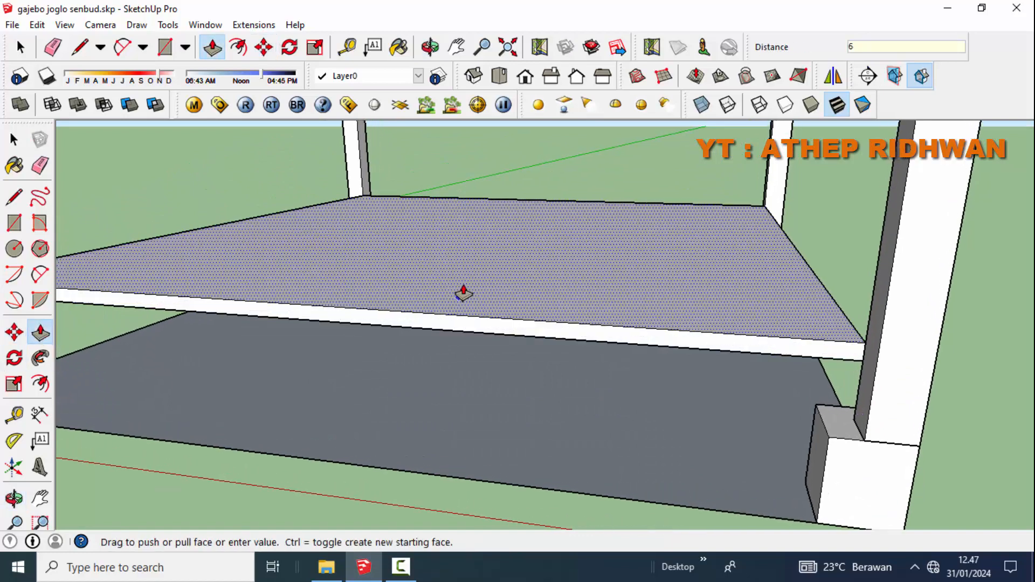
type("0")
key("Return")
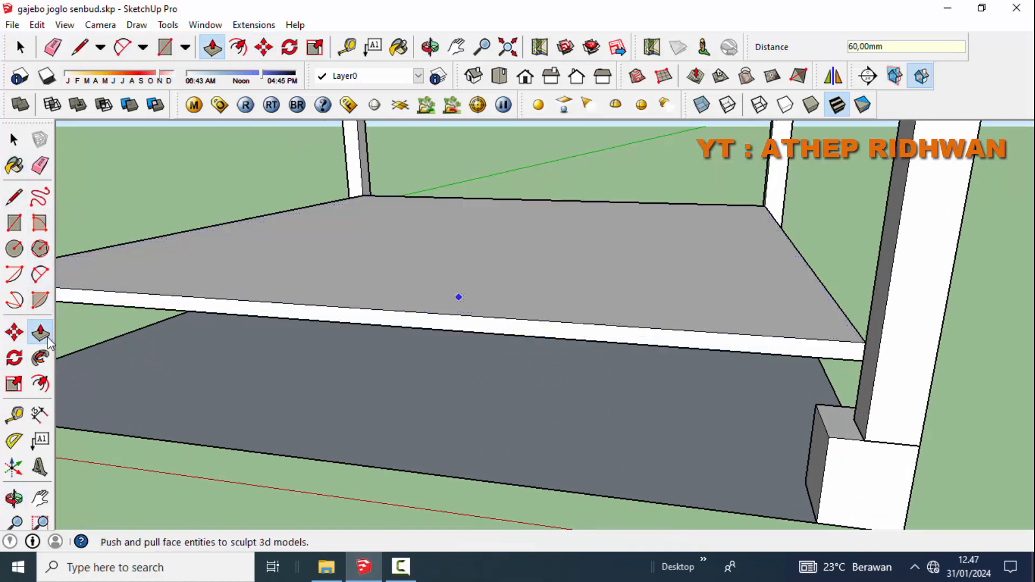
- Push the slab's edge faces on two sides outward 150 mm
left_click(871, 355)
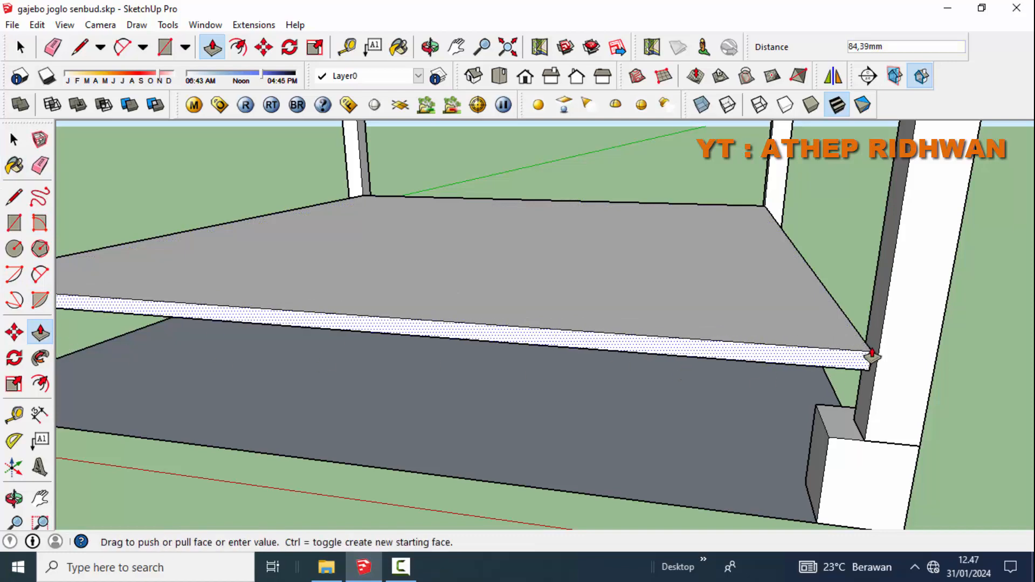
left_click(893, 360)
middle_click_drag(897, 361, 504, 359)
scroll(668, 406, "down", 3)
middle_click_drag(809, 396, 475, 396)
left_click(671, 372)
left_click(659, 386)
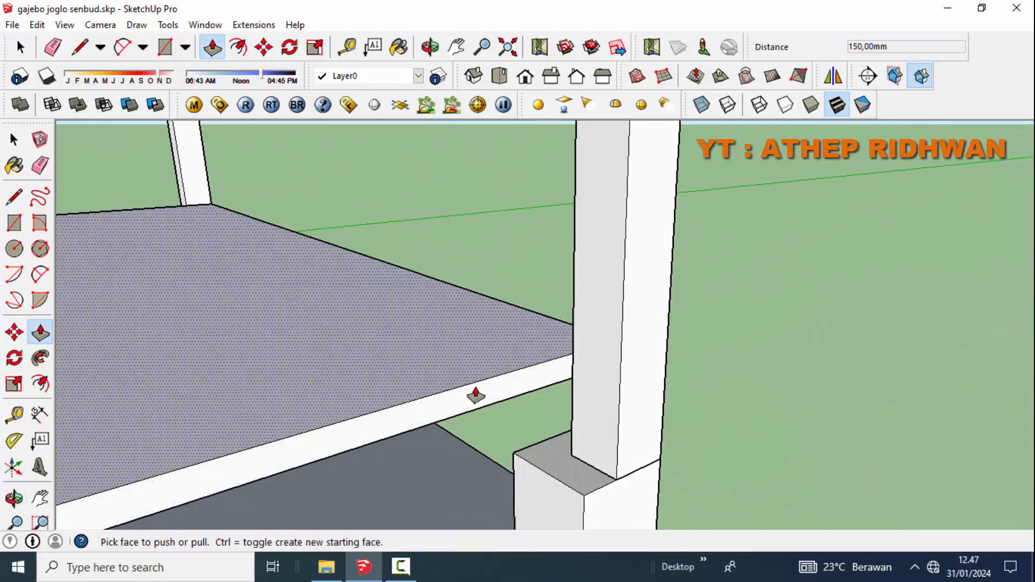
scroll(483, 394, "up", 2)
- Split the slab edge at a column with a line and push that strip out 150 mm
left_click(14, 198)
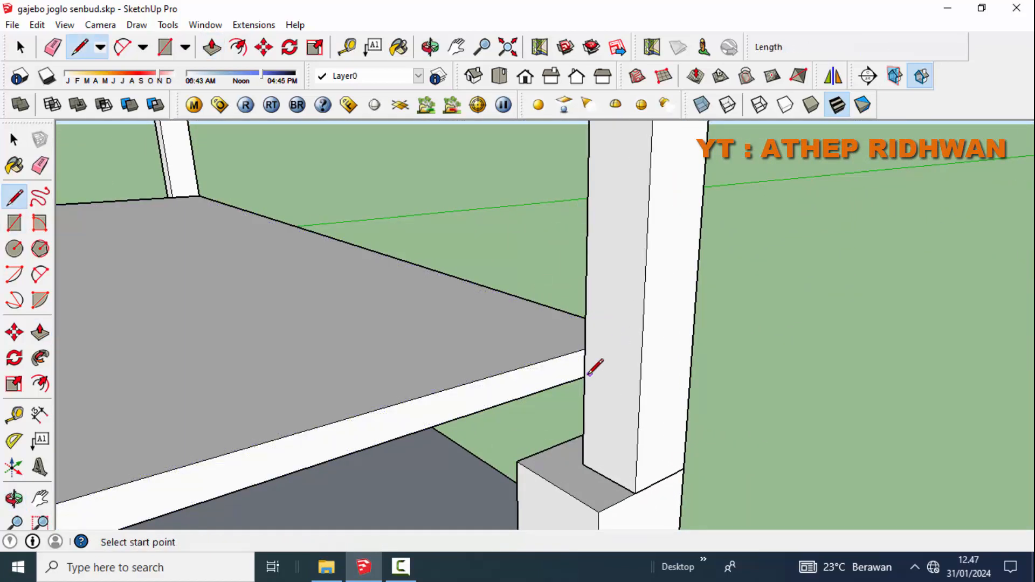
key("Escape")
middle_click_drag(587, 370, 399, 386)
scroll(404, 380, "up", 6)
middle_click_drag(277, 363, 452, 358)
left_click(398, 371)
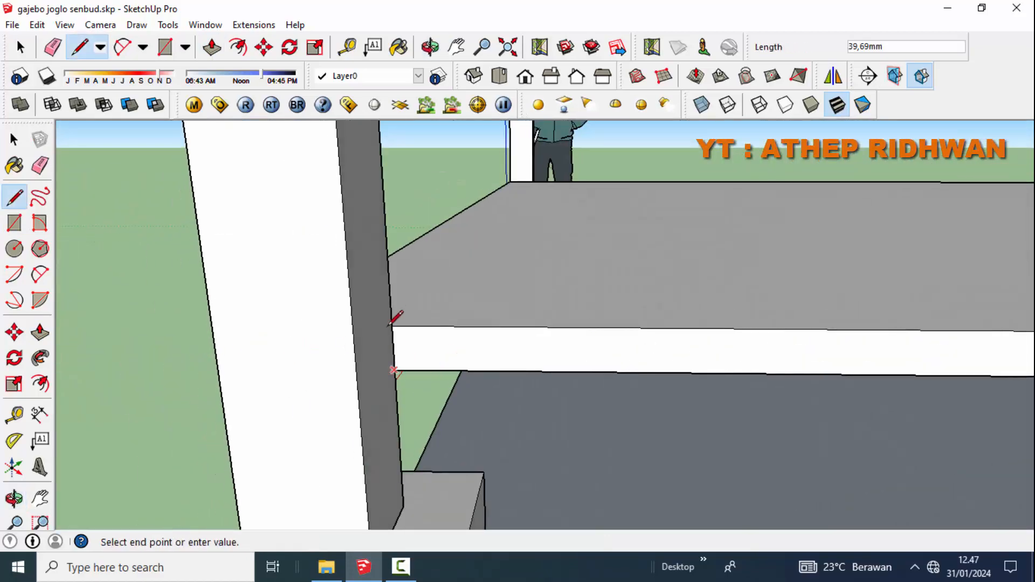
left_click(40, 332)
left_click(439, 342)
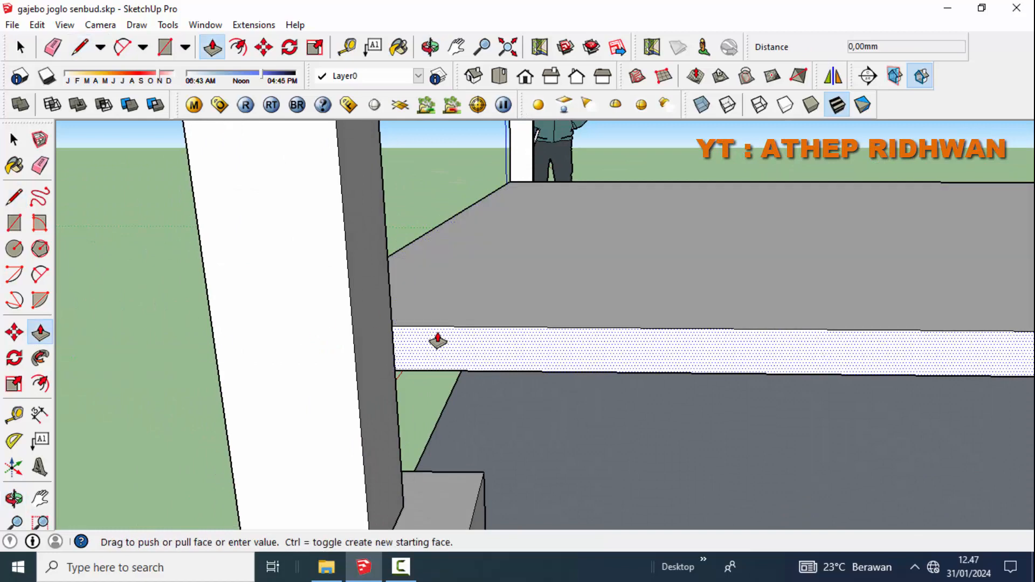
left_click(353, 327)
- Split the slab edge at the next column and push the remaining strip out 150 mm
middle_click_drag(353, 327, 572, 371)
left_click(573, 371)
key("Escape")
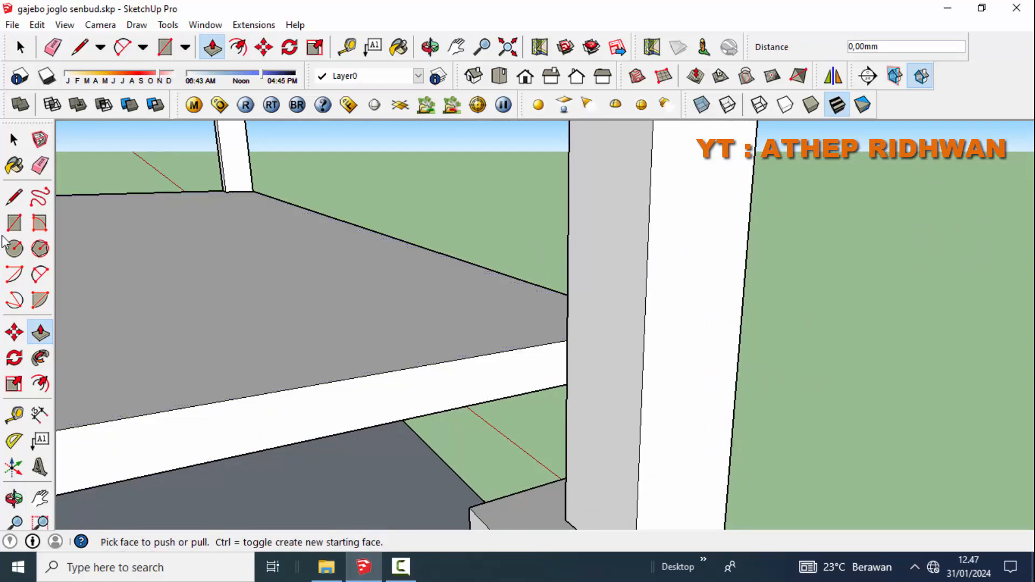
key("l")
left_click(566, 385)
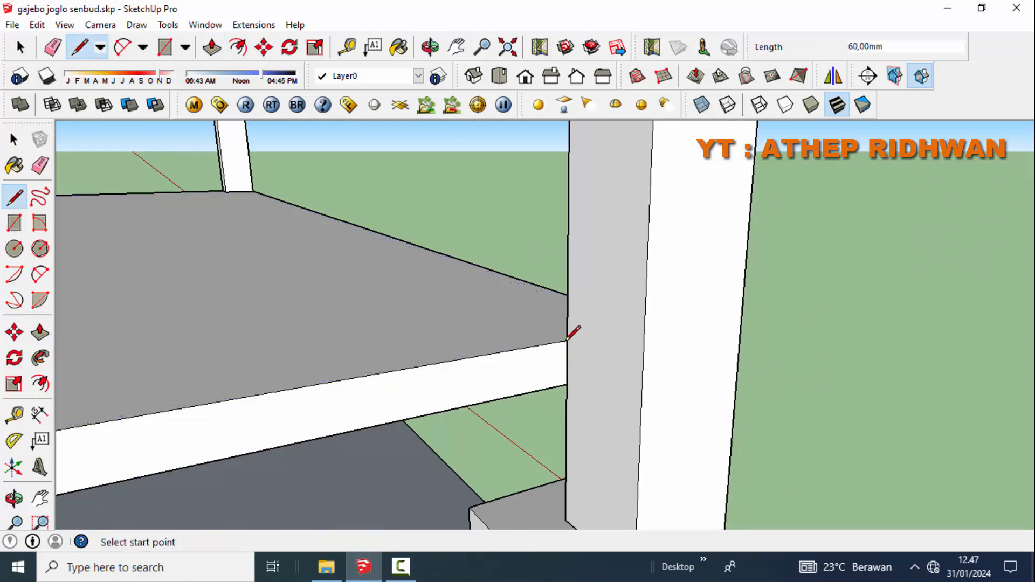
mouse_move(574, 332)
middle_mouse_down()
mouse_move(688, 277)
mouse_move(539, 315)
mouse_move(418, 281)
mouse_move(511, 302)
mouse_move(432, 318)
middle_mouse_up()
scroll(104, 425, "up", 1)
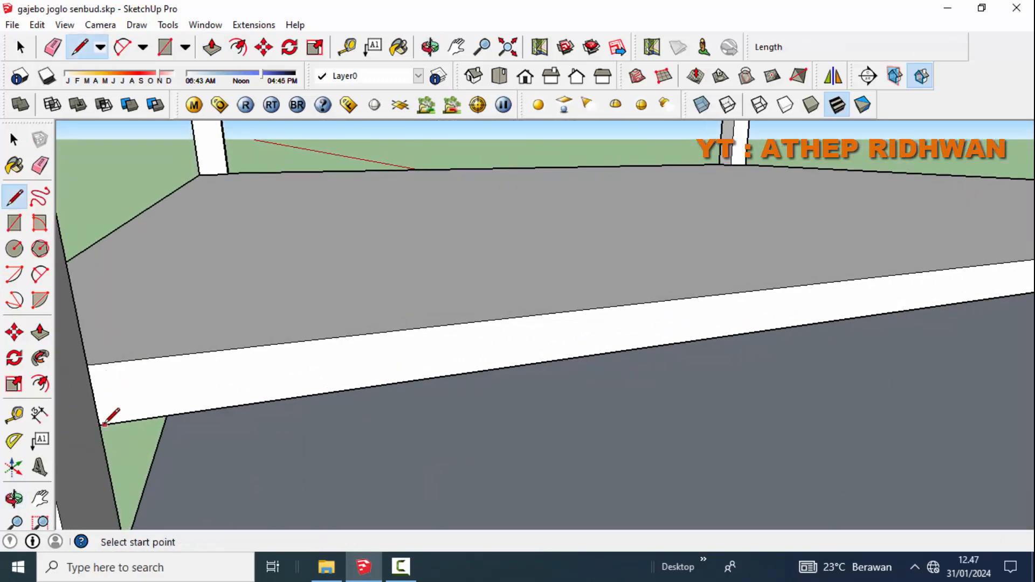
left_click(40, 333)
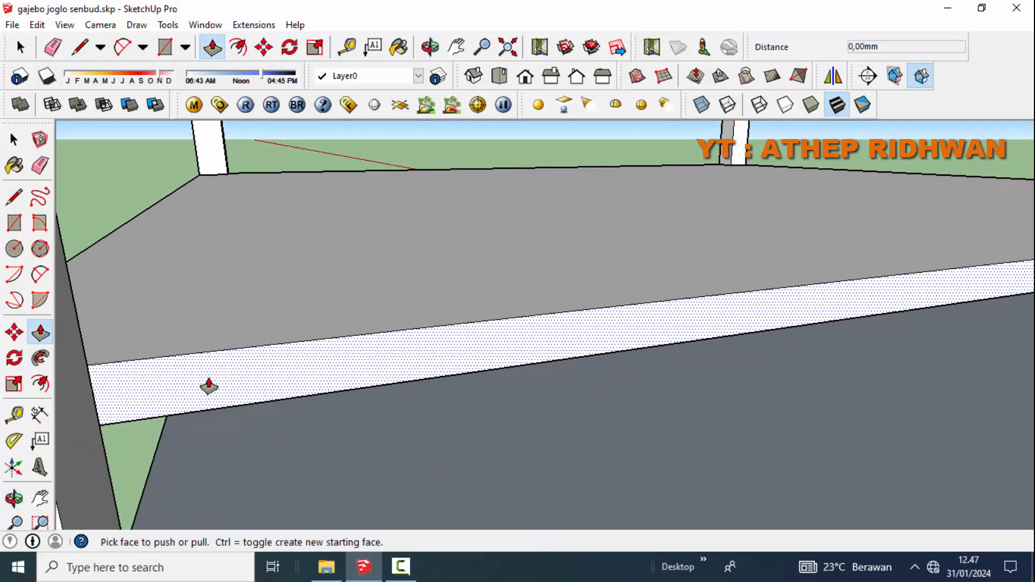
left_click(209, 386)
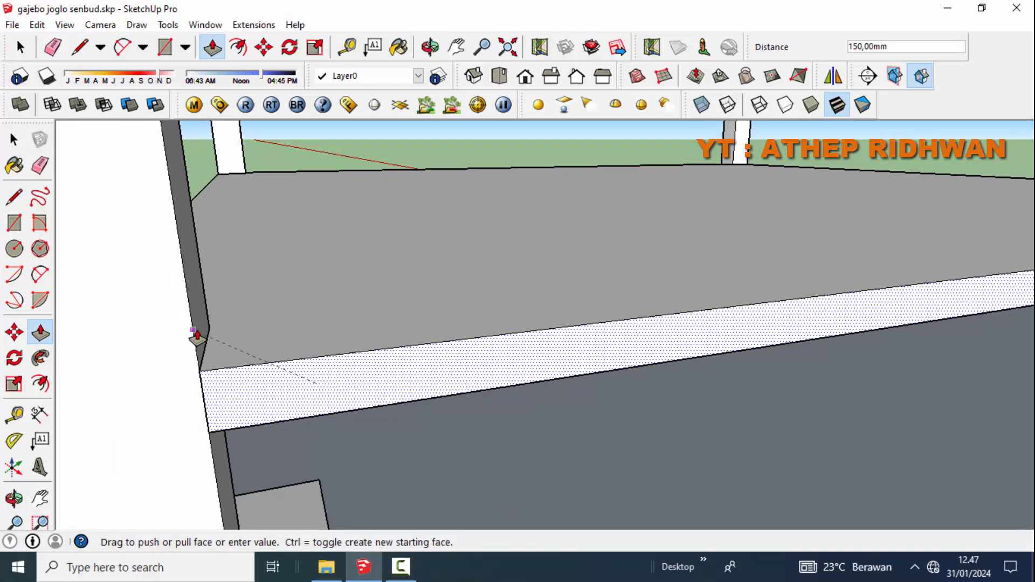
left_click(197, 337)
- Select the floor face of the gazebo
key("space")
scroll(471, 355, "down", 10)
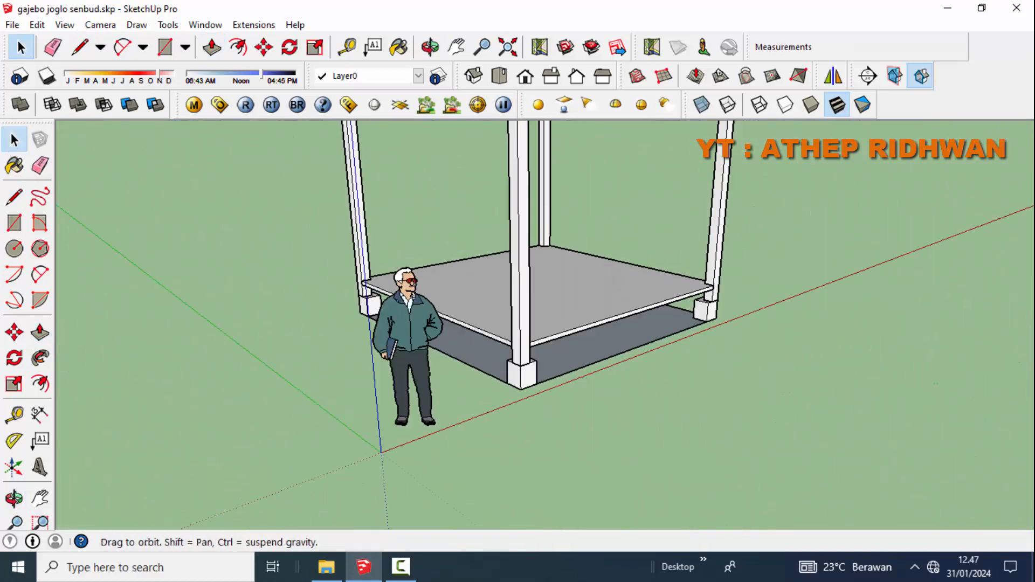
middle_click_drag(471, 355, 442, 343)
left_click(442, 343)
- Reverse the floor faces so they point outward
right_click(442, 343)
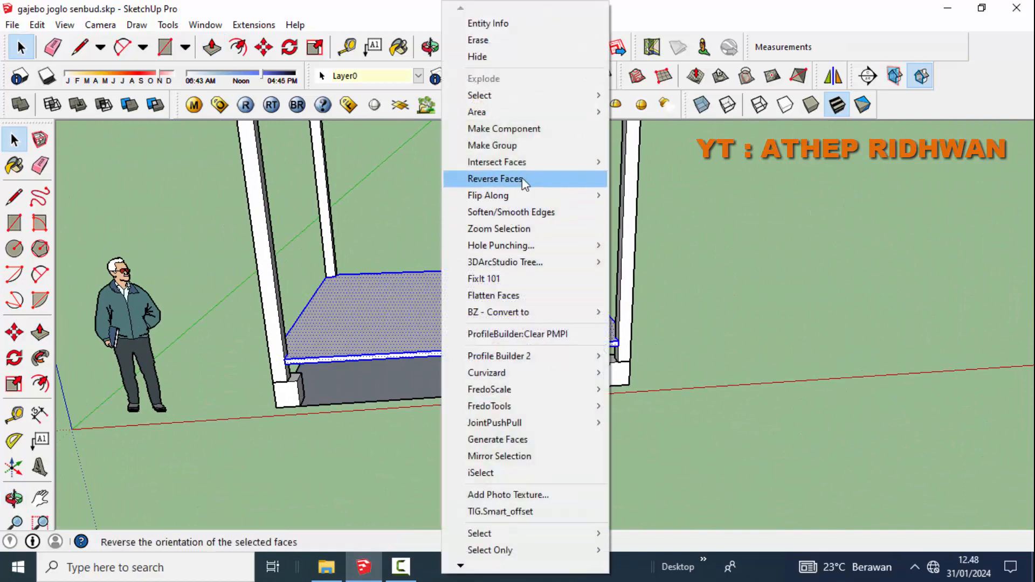
left_click(526, 148)
middle_click_drag(526, 150, 577, 356)
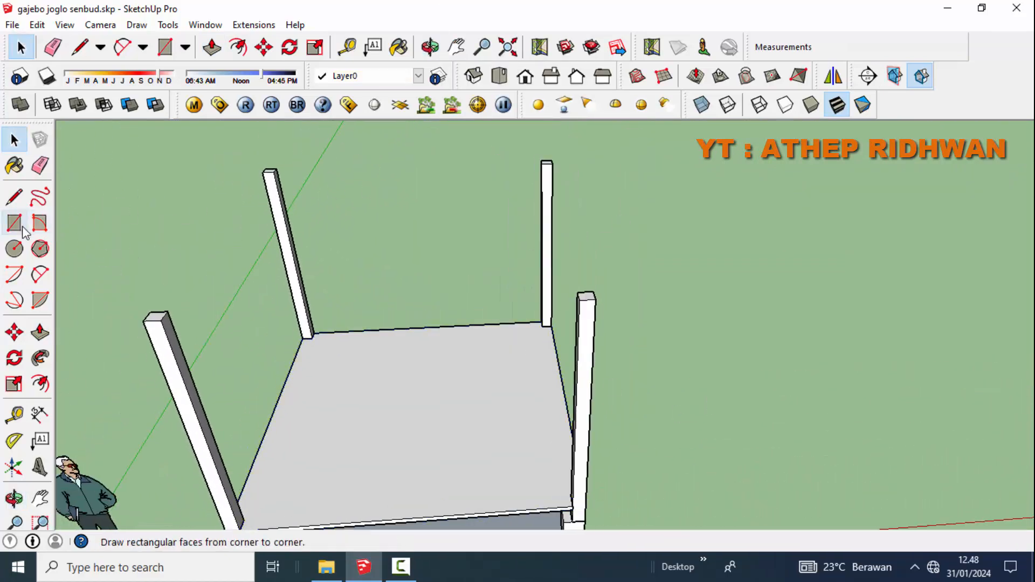
- Draw a 4000 × 4000 mm rectangle capping the four column tops
middle_click_drag(154, 307, 488, 234)
left_click(501, 243)
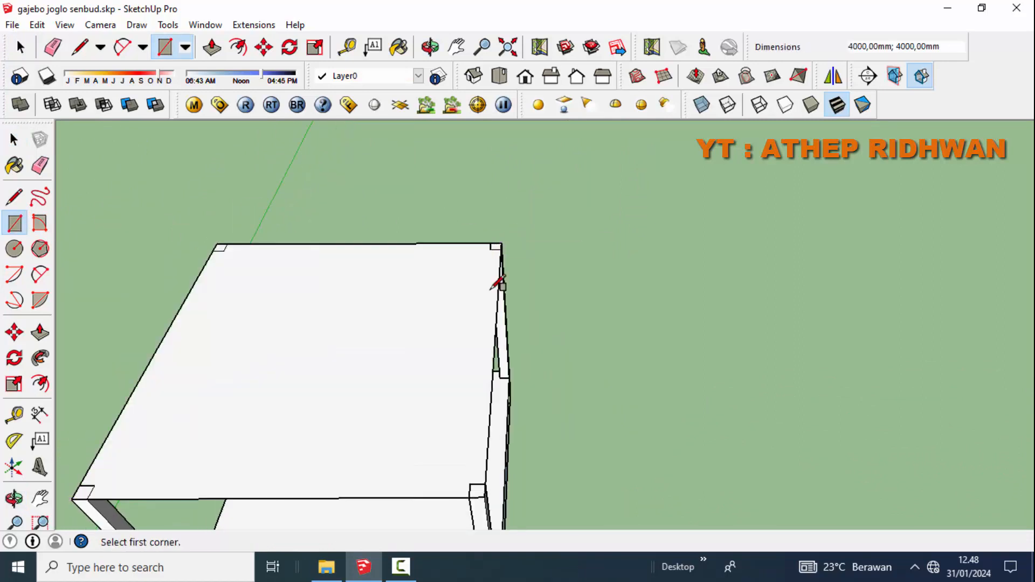
middle_click_drag(499, 282, 327, 239)
left_click(15, 142)
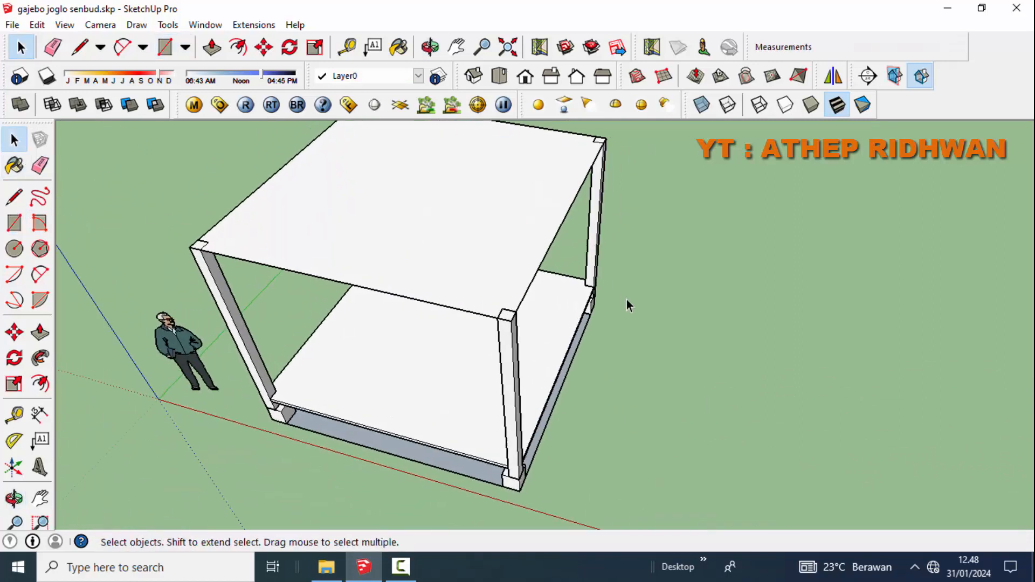
middle_click_drag(626, 300, 481, 323)
scroll(417, 286, "up", 4)
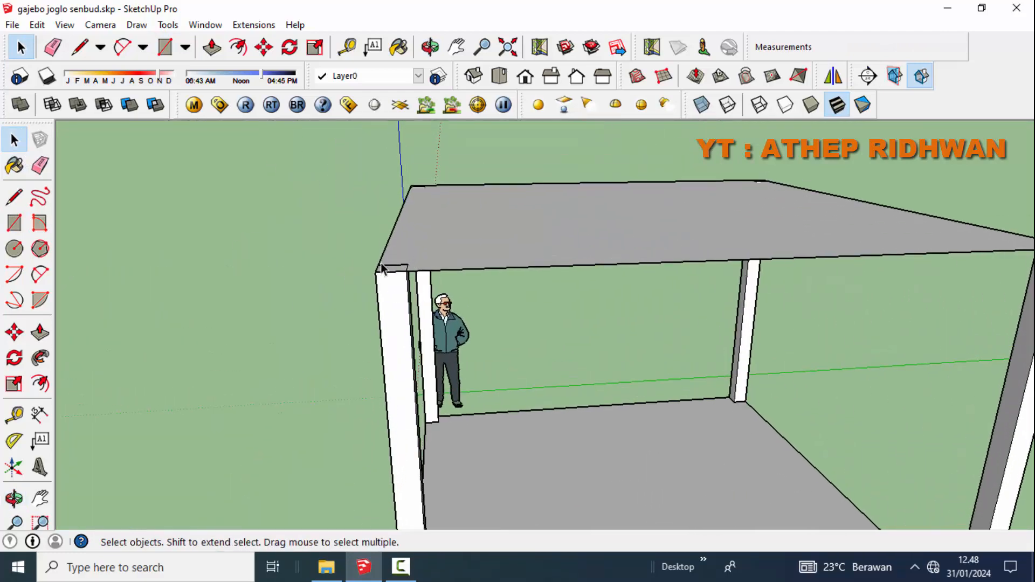
mouse_move(394, 300)
middle_mouse_down()
mouse_move(180, 241)
mouse_move(485, 313)
mouse_move(376, 307)
middle_mouse_up()
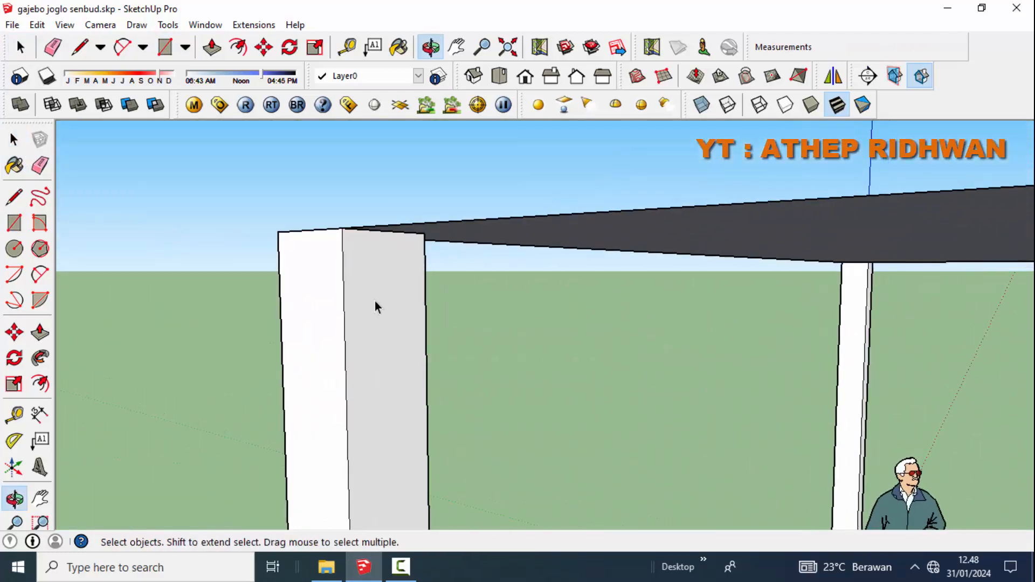
- Guide down from a column top and pull its upper section 3700 mm into a beam
left_click(14, 416)
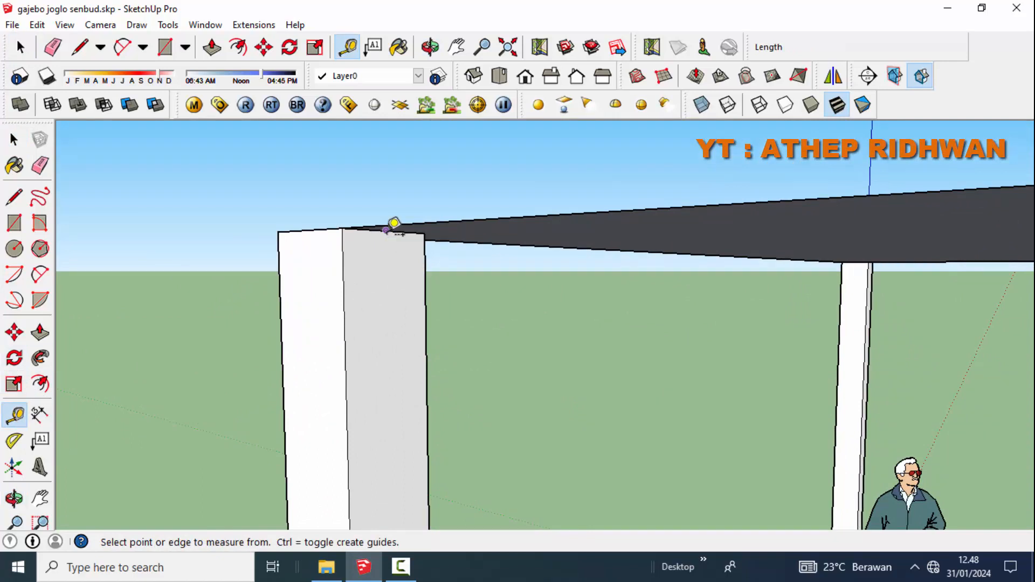
left_click(386, 230)
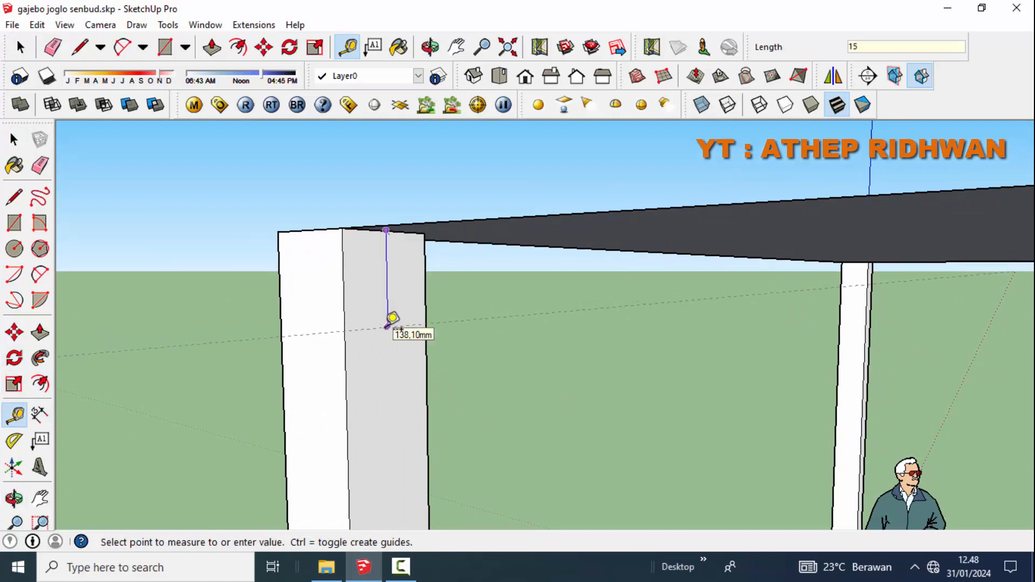
left_click(14, 222)
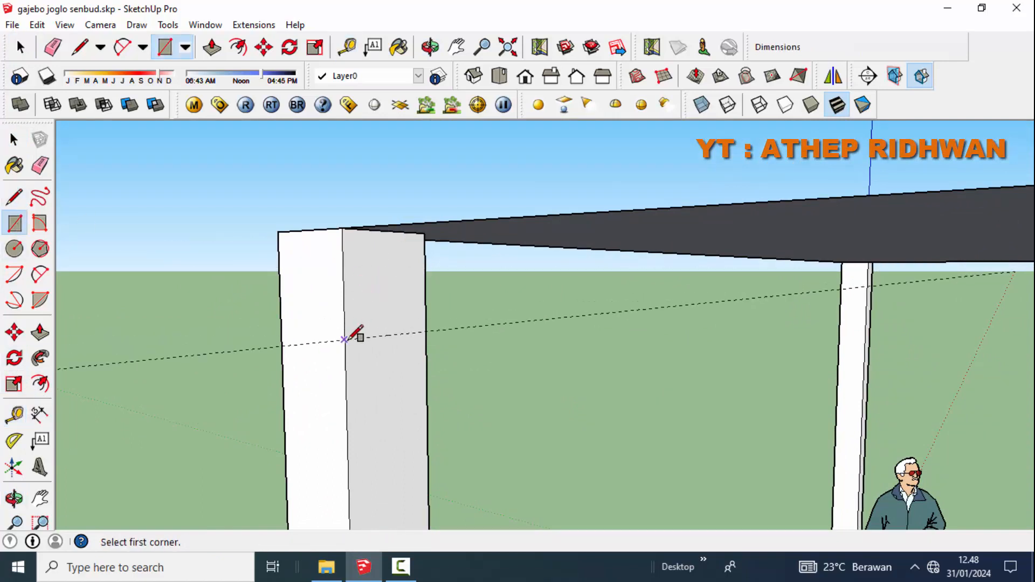
key("p")
left_click(359, 289)
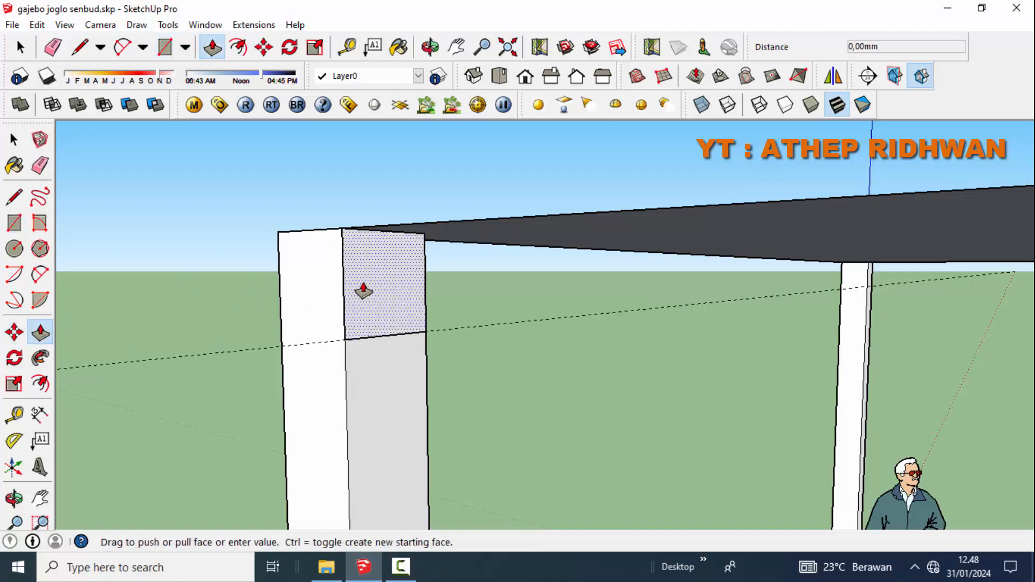
scroll(421, 273, "down", 3)
middle_click_drag(421, 273, 59, 254)
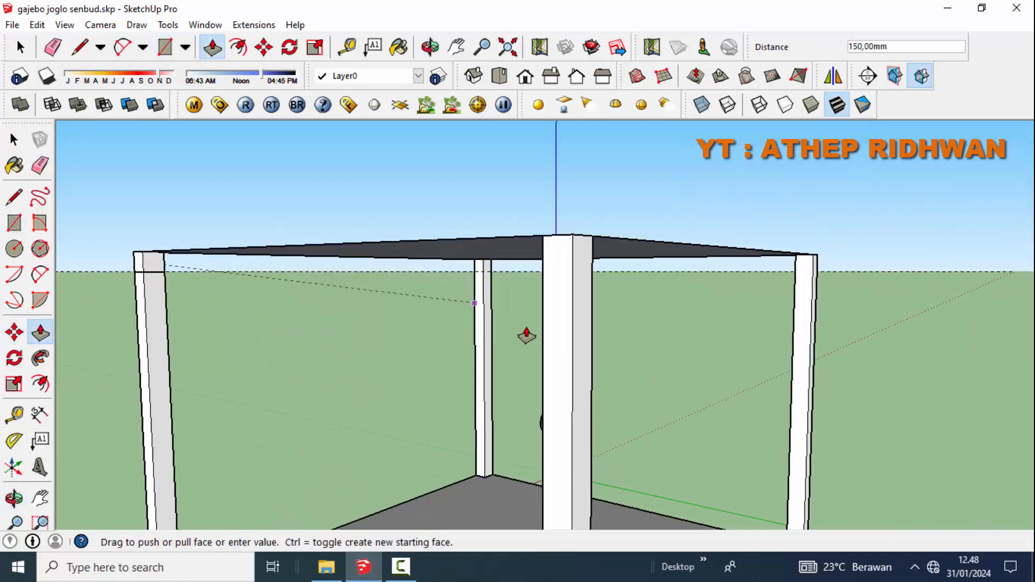
left_click(545, 360)
- Erase the flat top slab, the floor's diagonal edge and a stray beam edge
left_click(14, 140)
triple_click(328, 253)
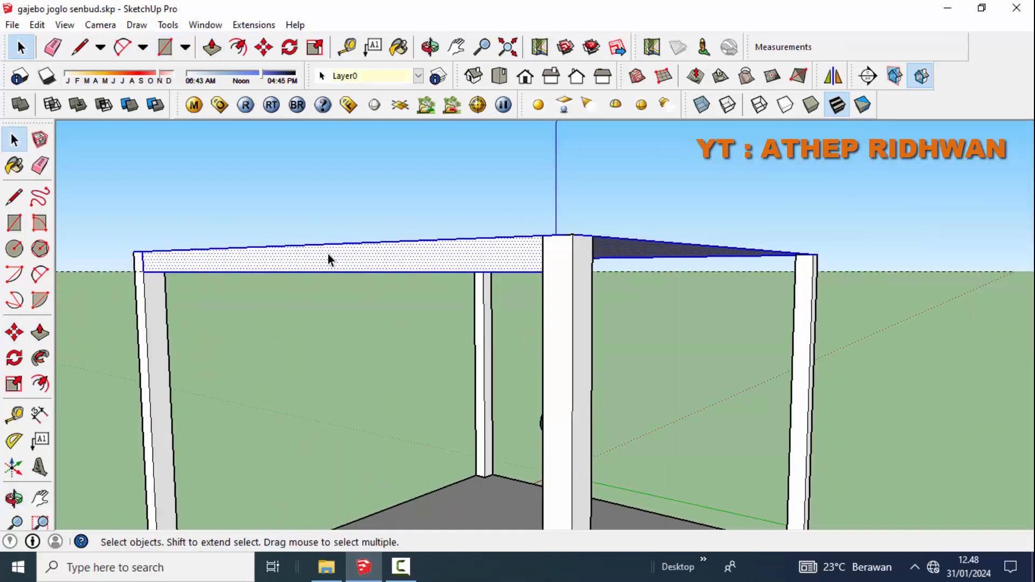
right_click(328, 254)
left_click(307, 200)
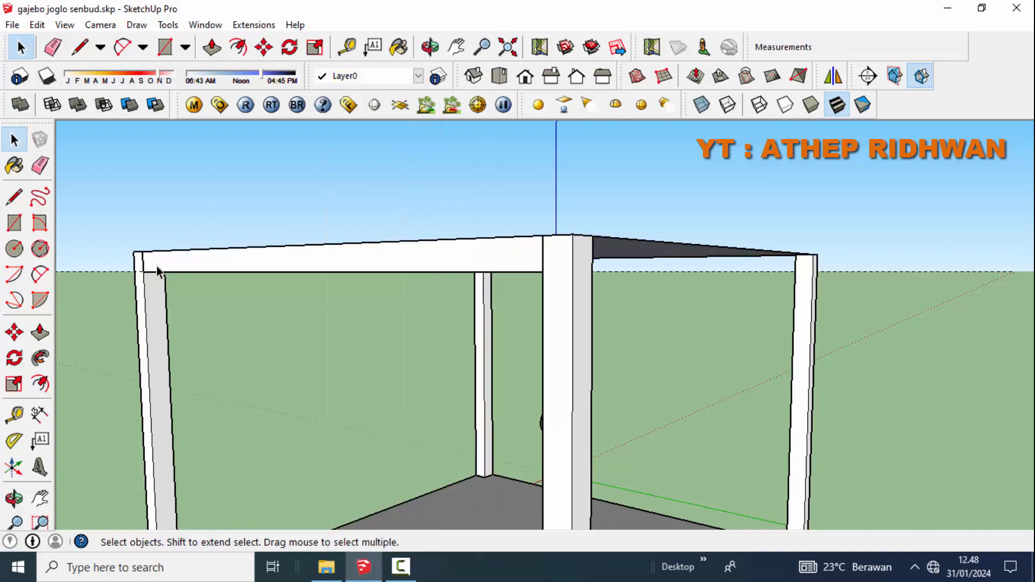
left_click(40, 171)
mouse_move(88, 273)
middle_mouse_down()
mouse_move(301, 347)
mouse_move(299, 242)
middle_mouse_up()
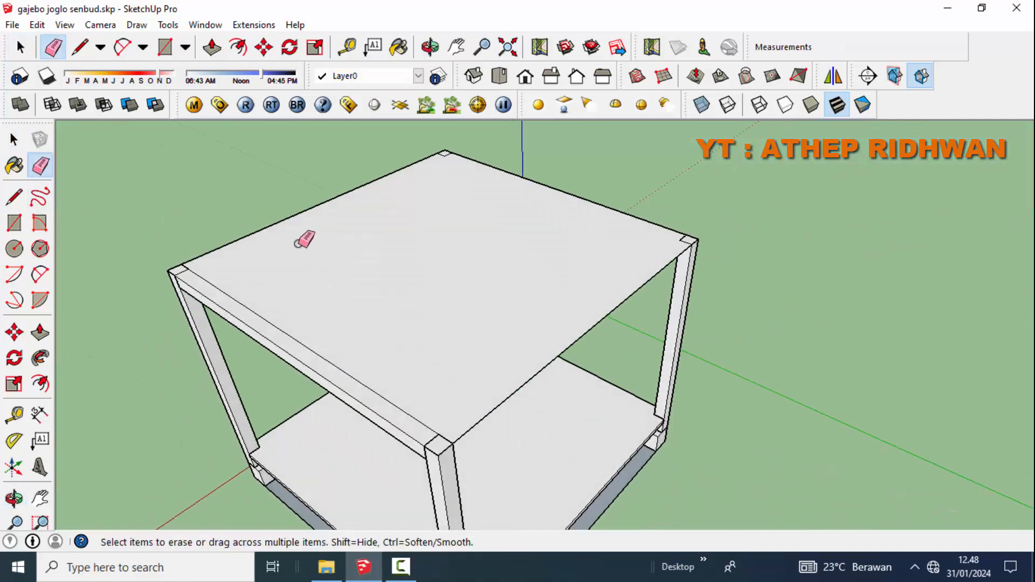
left_click(288, 212)
left_click(591, 328)
scroll(337, 383, "up", 5)
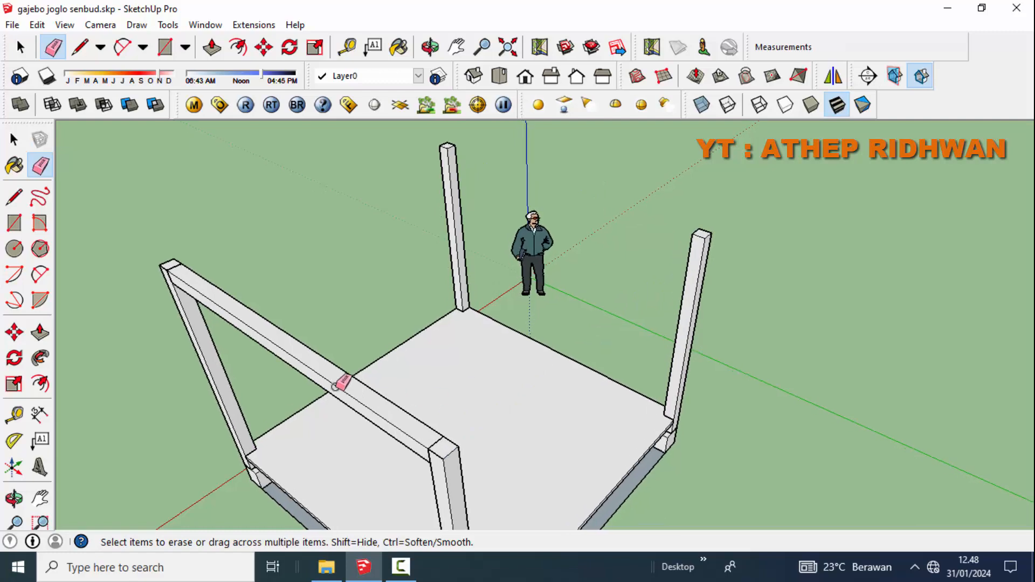
left_click(14, 139)
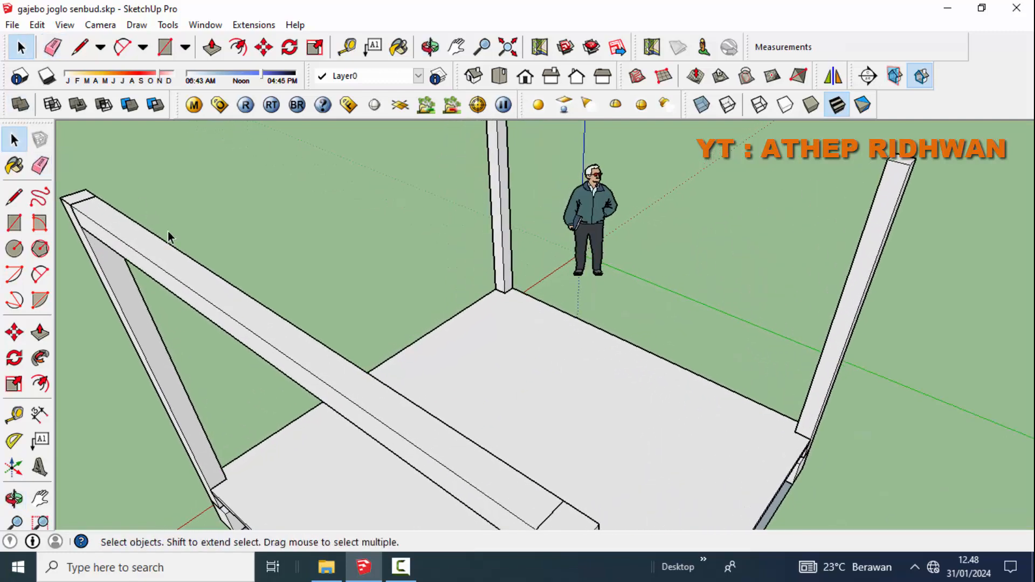
right_click(187, 260)
left_click(221, 122)
- Select the whole top beam and make it a group
left_click(147, 241)
triple_click(147, 241)
middle_click_drag(147, 240, 176, 136)
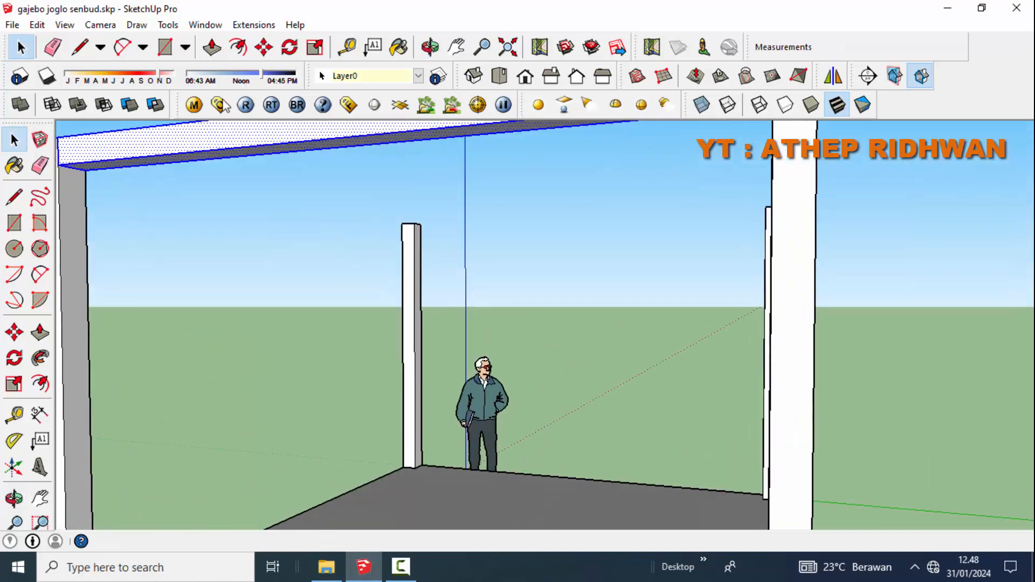
right_click(176, 137)
left_click(227, 145)
middle_click_drag(250, 199, 189, 345)
scroll(200, 328, "up", 3)
- Copy the beam group onto the opposite right post with Move+Ctrl
key("m")
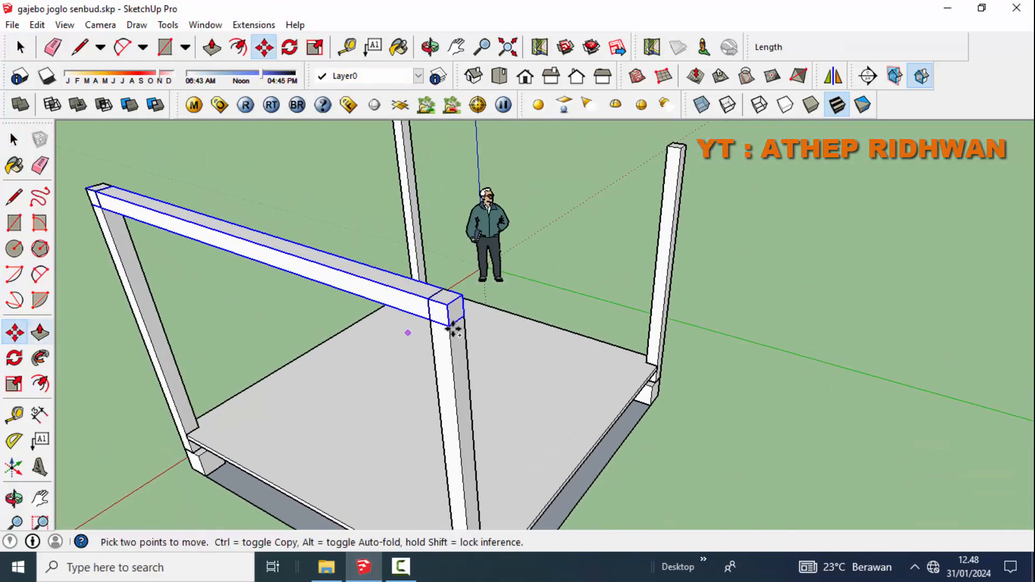
middle_click_drag(453, 331, 381, 361)
left_click(354, 333)
middle_click_drag(483, 270, 506, 298)
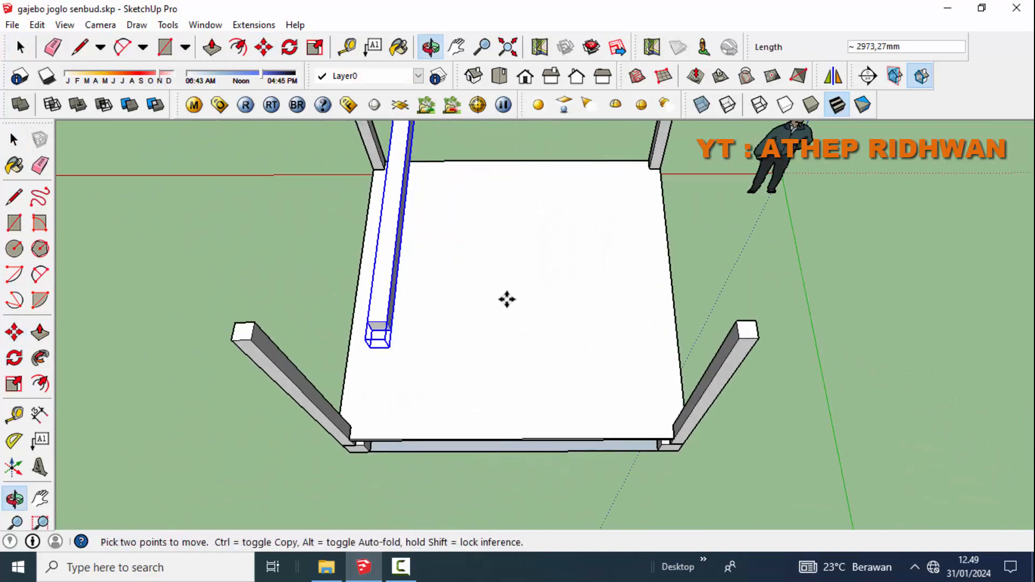
key("ctrl")
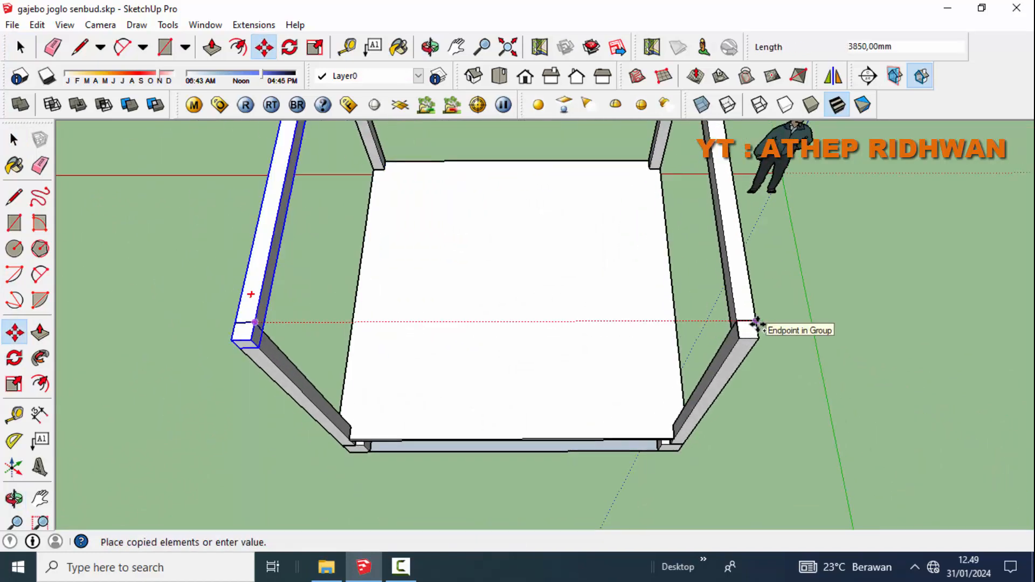
left_click(757, 323)
middle_click_drag(757, 324, 456, 374)
- Rotate-copy the beam 90 degrees about its end
left_click(15, 358)
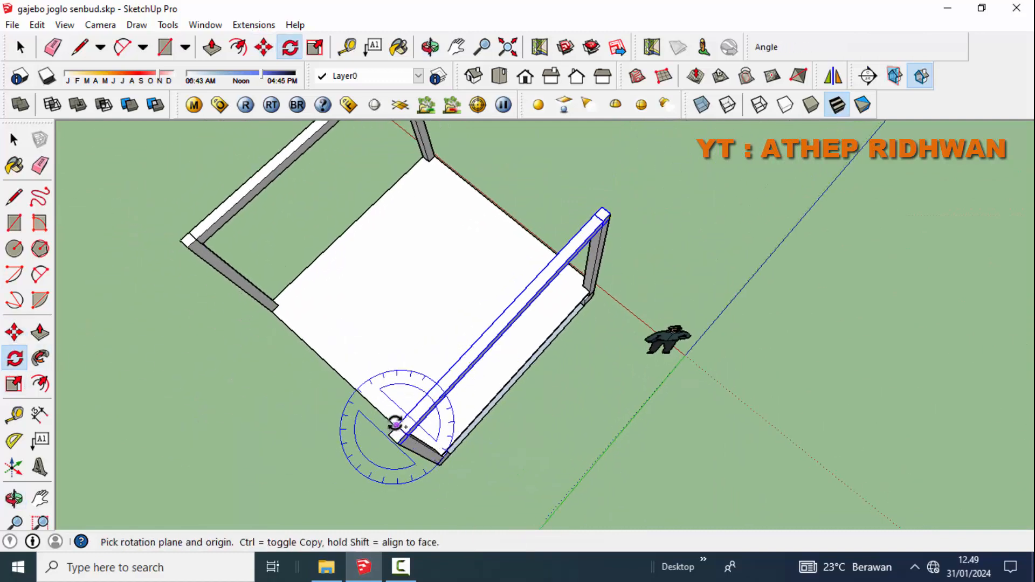
left_click_drag(397, 425, 582, 231)
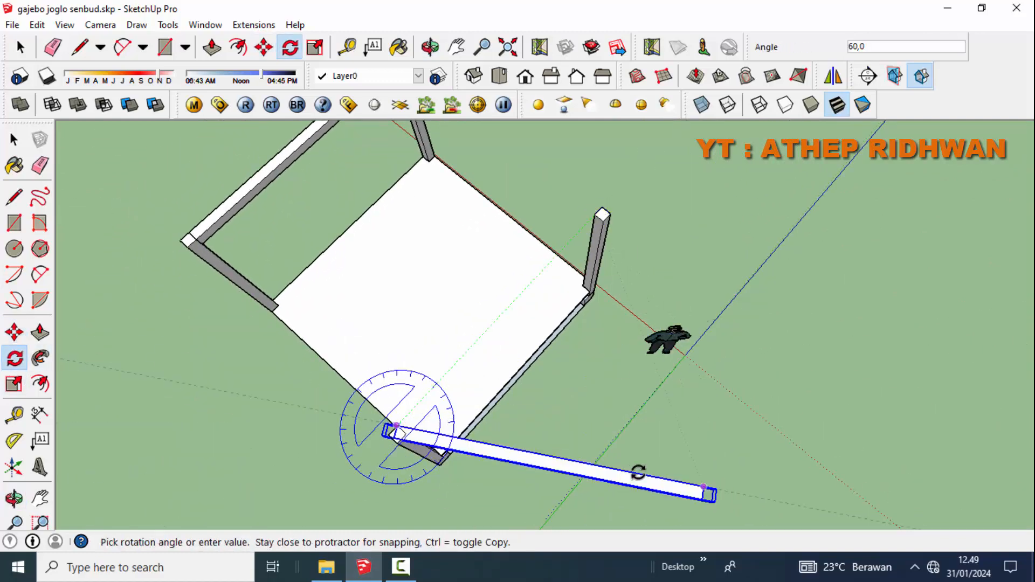
key("ctrl")
middle_click_drag(607, 418, 620, 291, "shift")
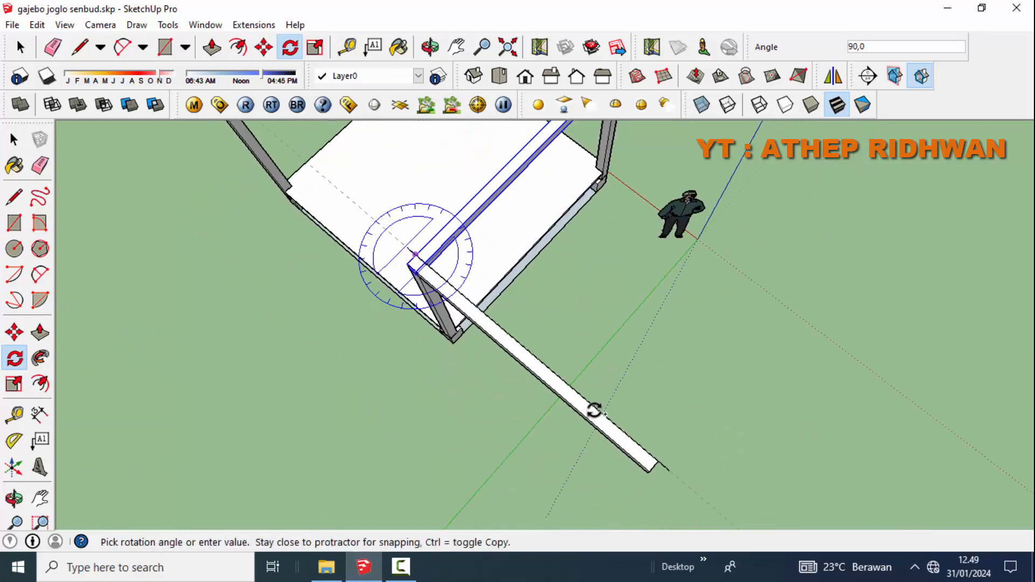
left_click(593, 410)
- Move the rotated beam onto the frame's side and copy it to close the four sides
left_click(15, 332)
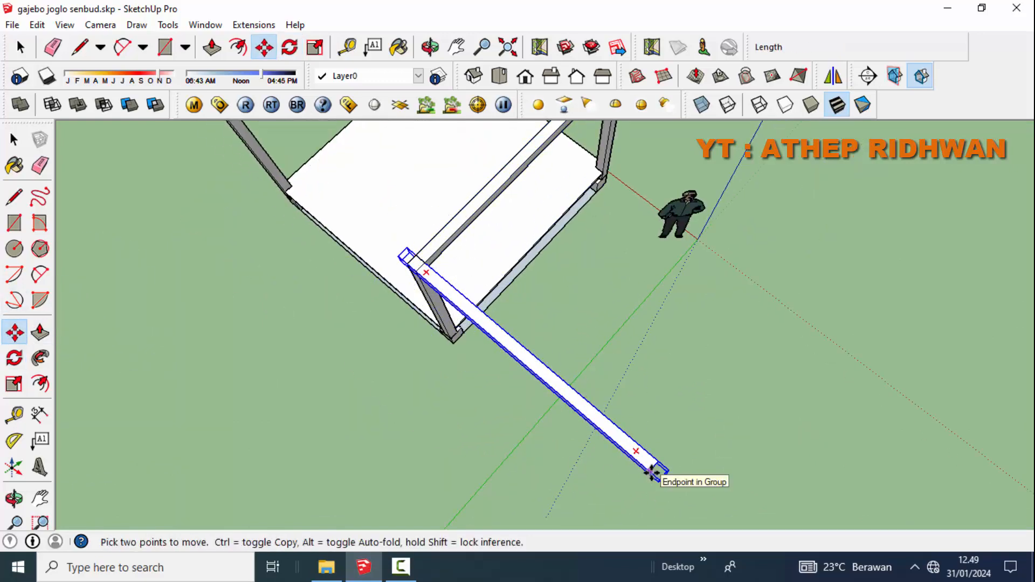
left_click(651, 472)
left_click(402, 264)
middle_click_drag(402, 263, 430, 363)
left_click(422, 362)
key("ctrl")
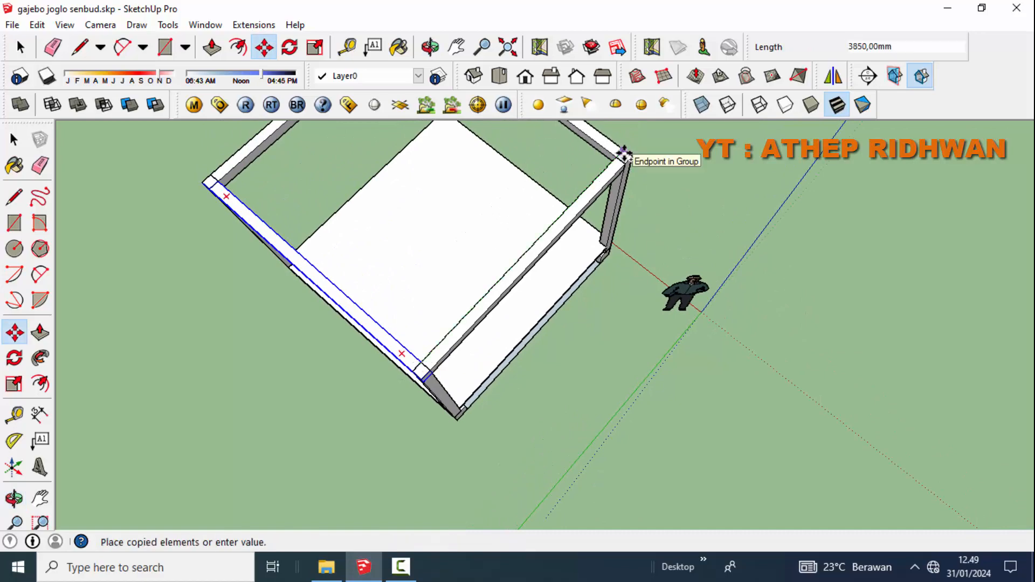
scroll(443, 274, "down", 3)
middle_click_drag(443, 286, 574, 240)
left_click(15, 142)
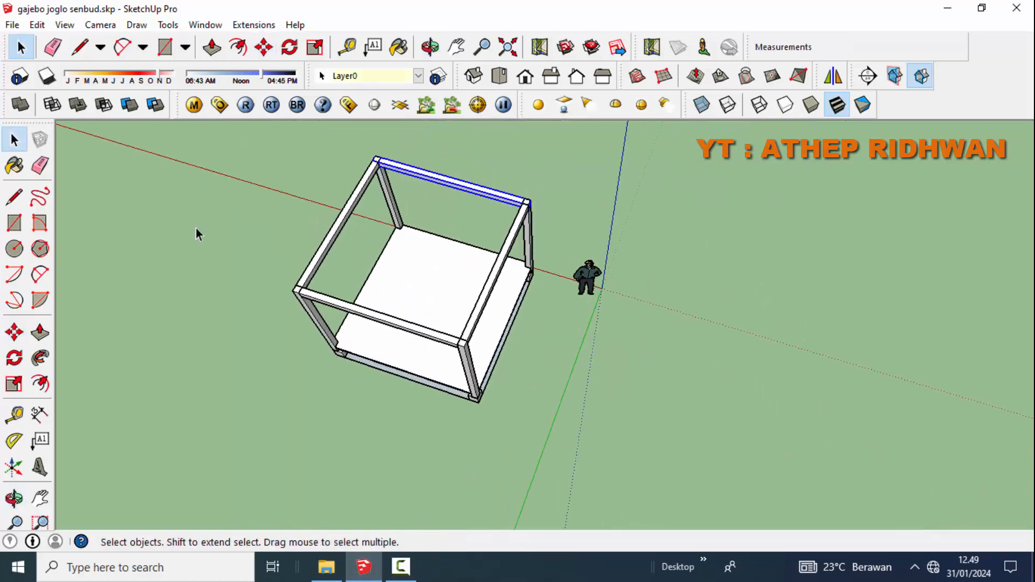
left_click(14, 223)
- Draw a 4000 × 4000 mm rectangle corner to corner across the beam frame's top
scroll(302, 285, "up", 5)
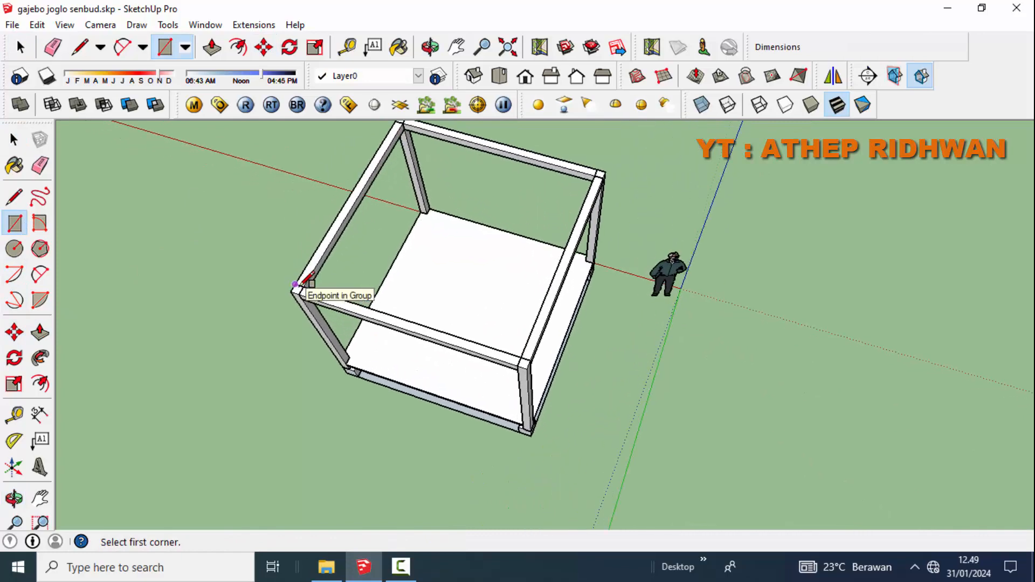
middle_click_drag(424, 194, 273, 328)
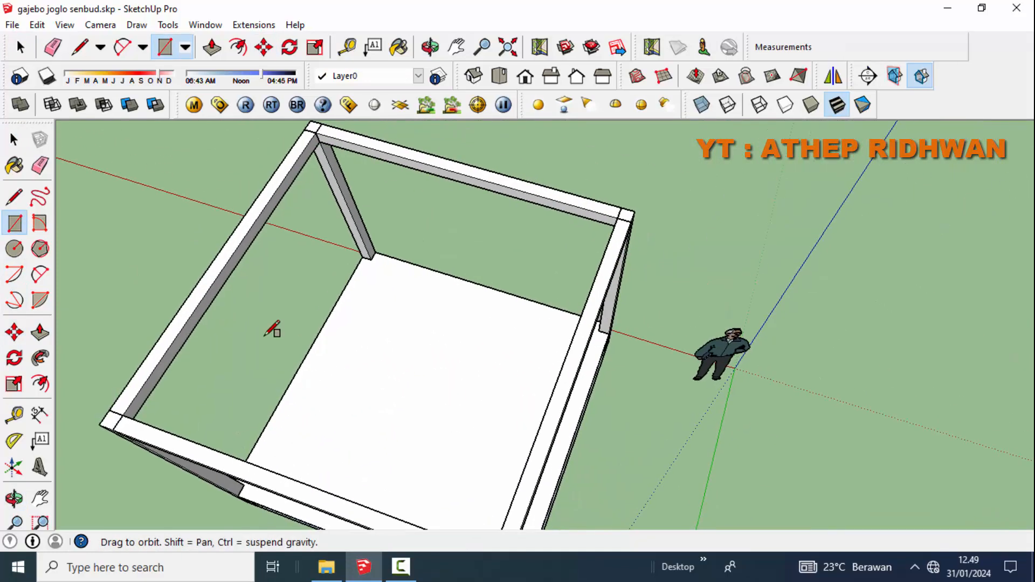
left_click(635, 210)
scroll(617, 227, "down", 5)
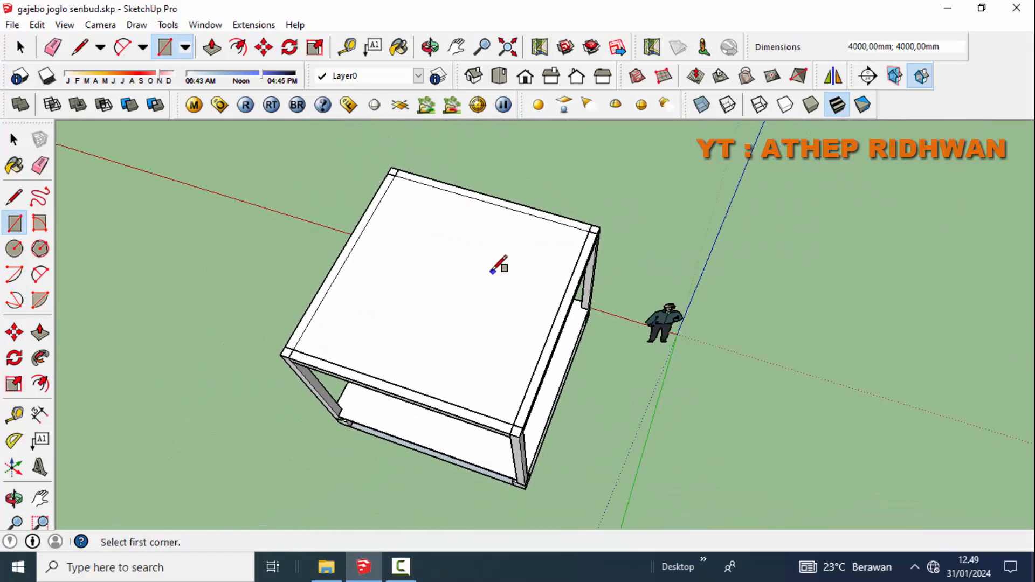
middle_click_drag(497, 261, 549, 326)
scroll(561, 297, "up", 4)
scroll(561, 300, "up", 2)
scroll(561, 302, "down", 2)
left_click(11, 143)
middle_click_drag(591, 391, 410, 384)
scroll(426, 393, "up", 3)
scroll(429, 399, "up", 5)
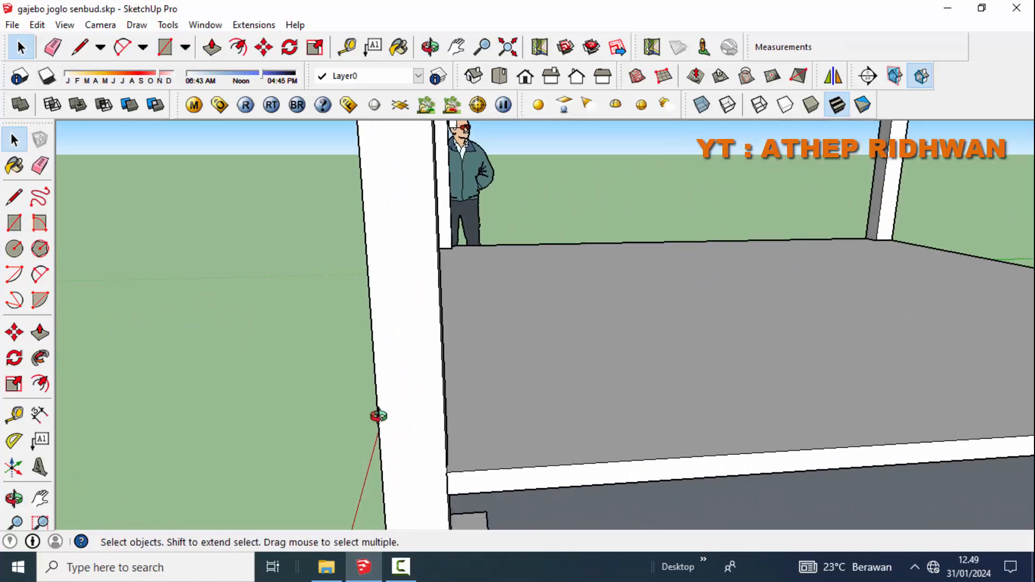
- Place Tape Measure guides 600 mm and 50 mm up the column
left_click(15, 416)
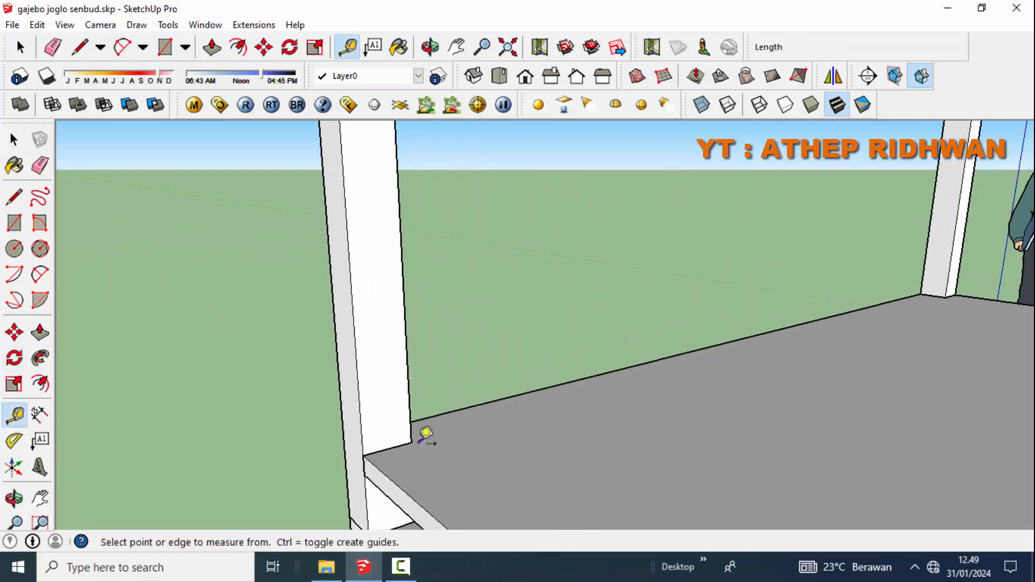
left_click(388, 449)
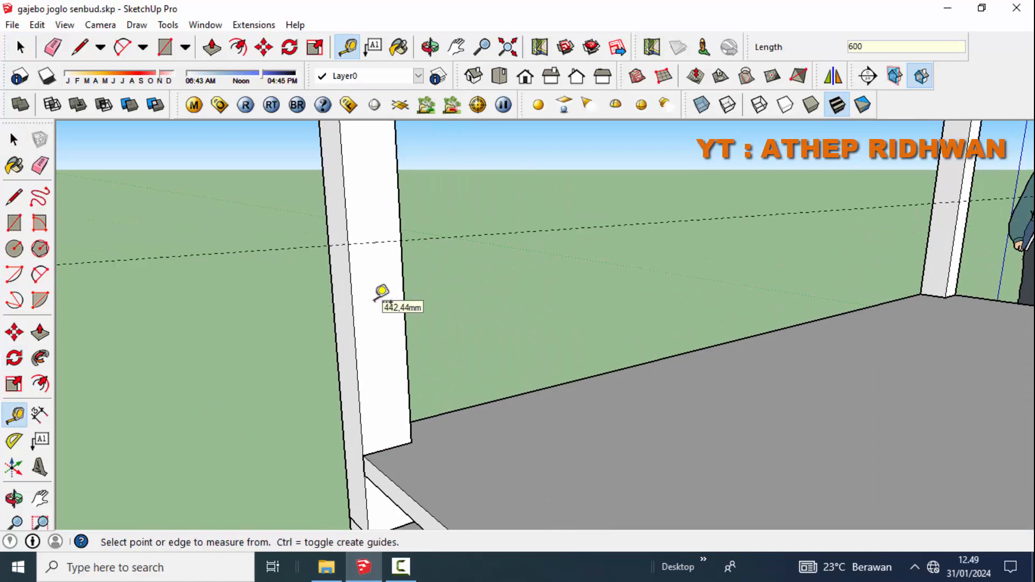
middle_click_drag(367, 243, 356, 275)
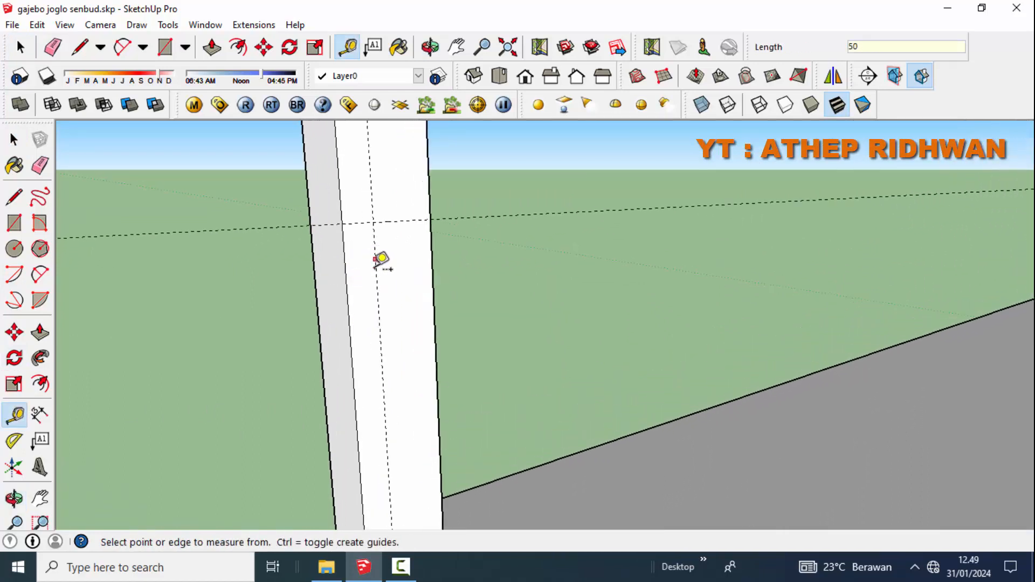
scroll(378, 261, "up", 3)
left_click(414, 202)
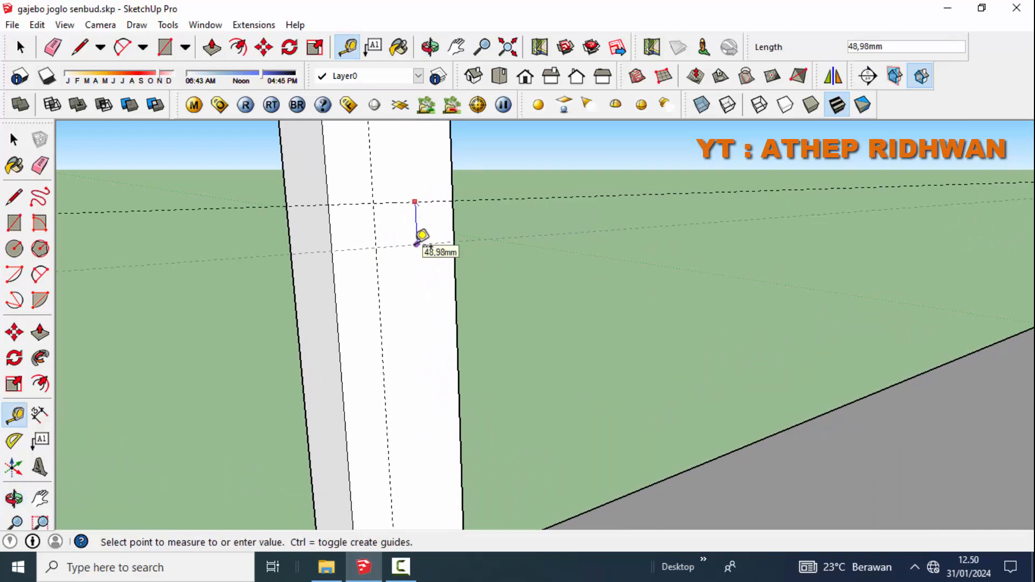
- Draw a 50 × 50 mm square on the column and pull it to the front column as a rail
key("b")
key("l")
key("r")
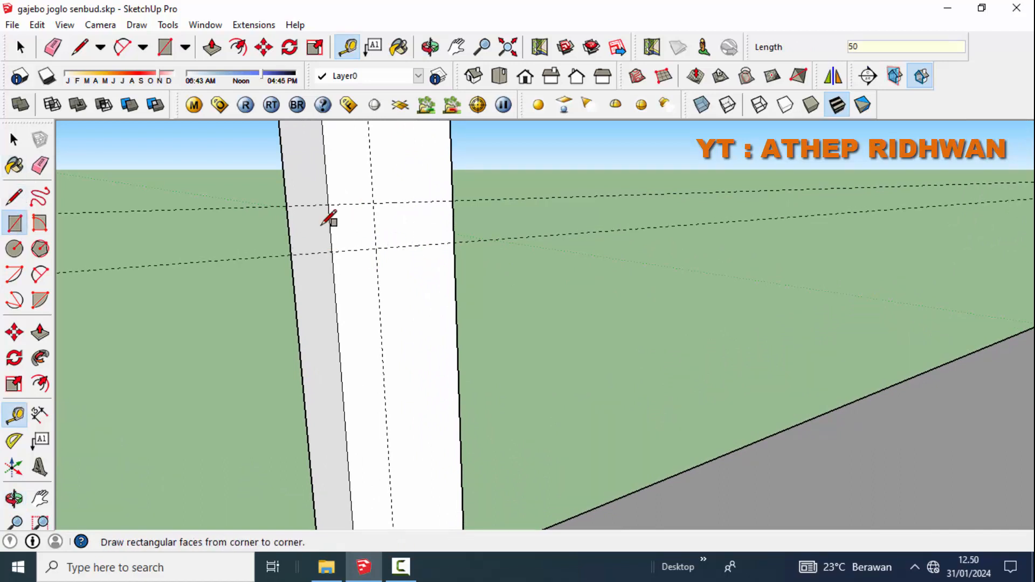
left_click(40, 326)
left_click(341, 234)
scroll(364, 233, "down", 10)
middle_click_drag(363, 233, 363, 226, "shift")
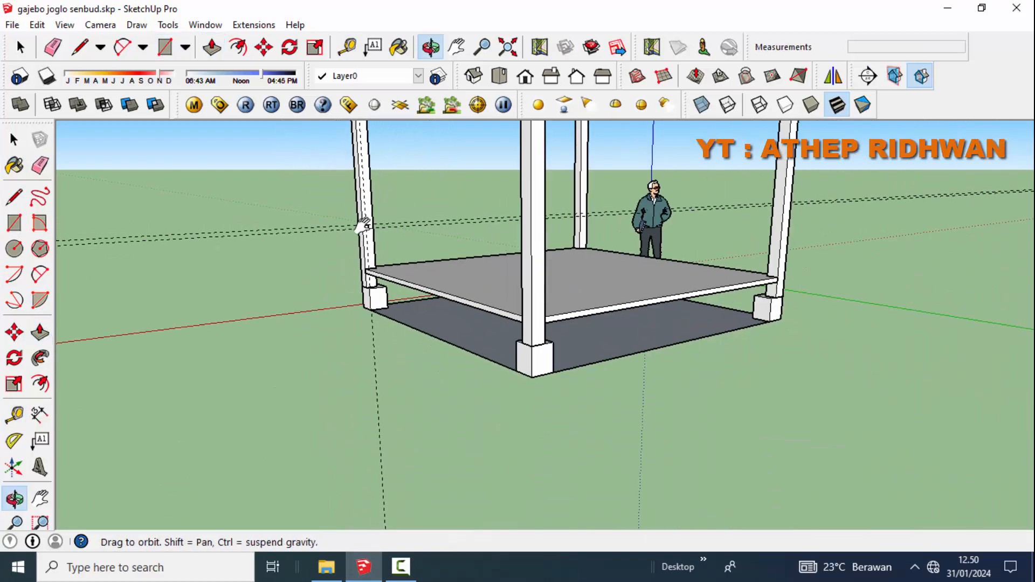
left_click(523, 303)
scroll(458, 248, "up", 4)
middle_click_drag(459, 248, 663, 265, "shift")
key("space")
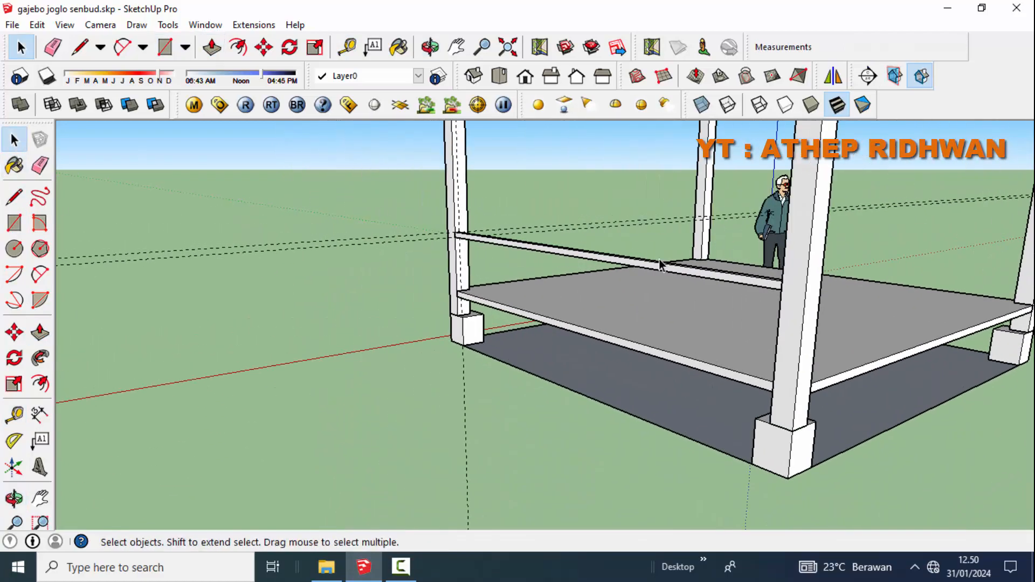
- Make the new rail a group
scroll(411, 250, "up", 5)
left_click(620, 254)
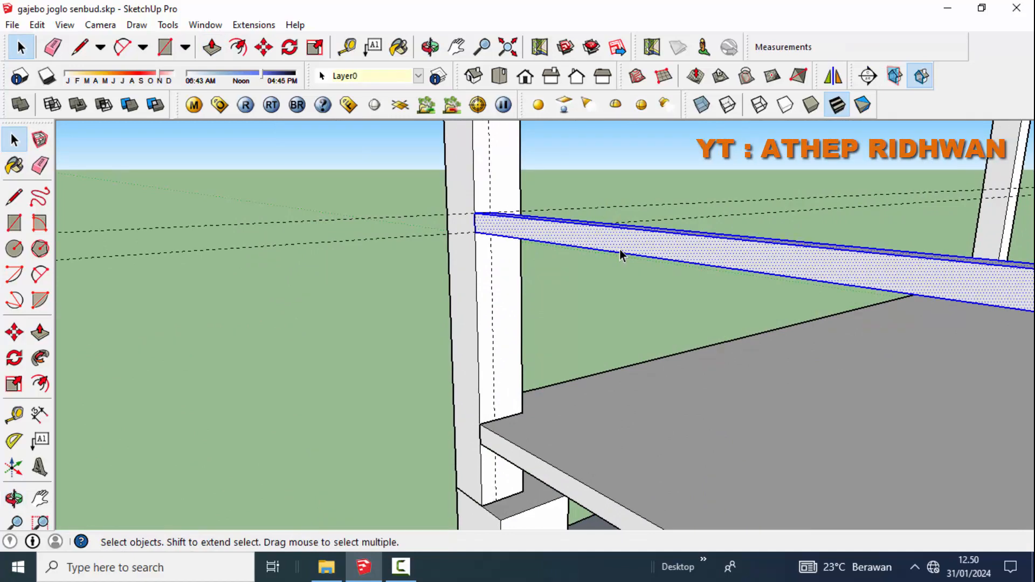
right_click(619, 253)
left_click(672, 145)
- Draw a 50 × 550 mm rectangle on the column face and extrude it 50 mm into a post
middle_click_drag(472, 273, 437, 222, "shift")
left_click(14, 222)
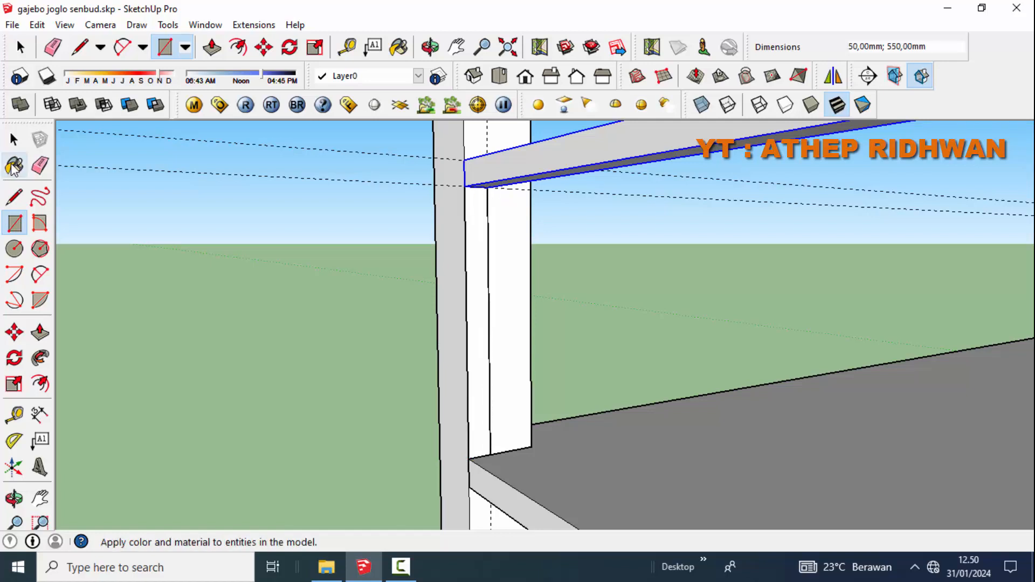
left_click(40, 332)
left_click(475, 384)
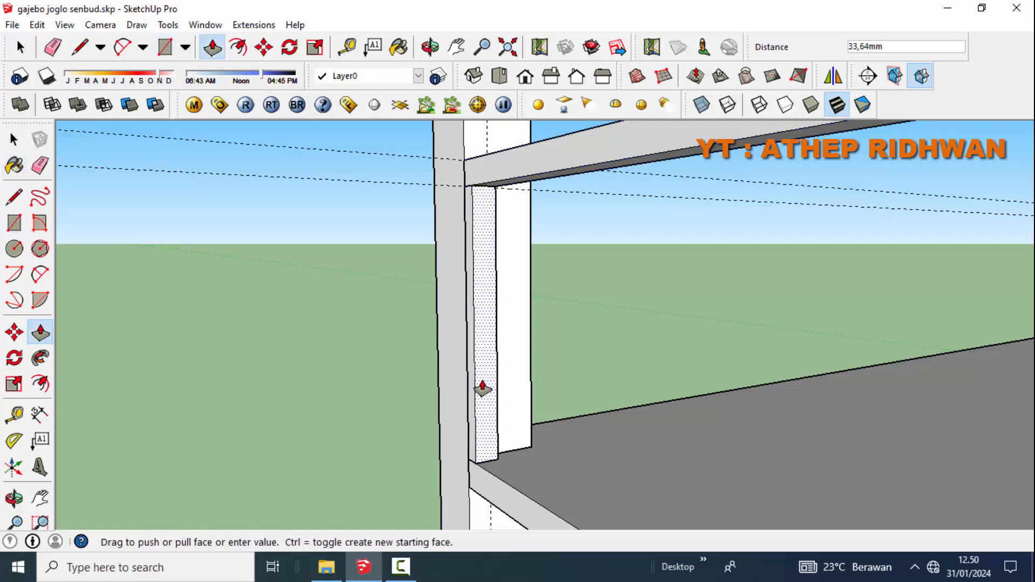
type("50")
key("Return")
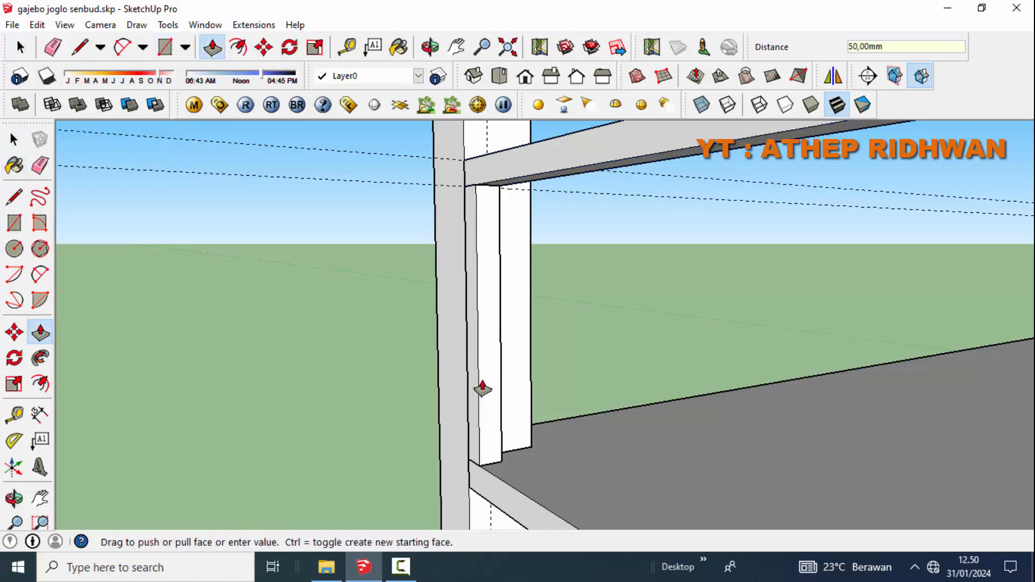
- Reverse the post's faces so they point outward
left_click(14, 139)
right_click(482, 326)
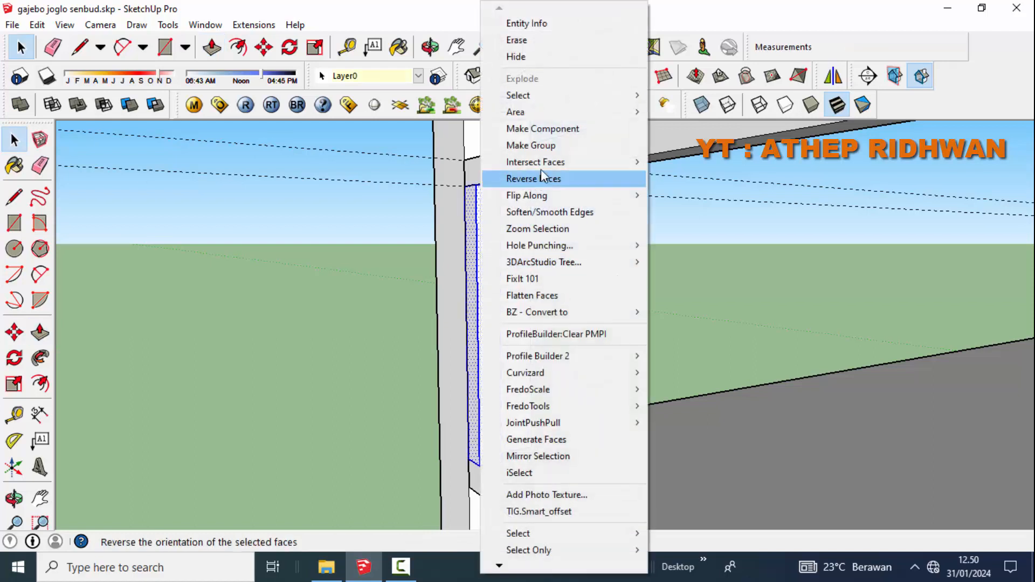
left_click(539, 178)
left_click(40, 166)
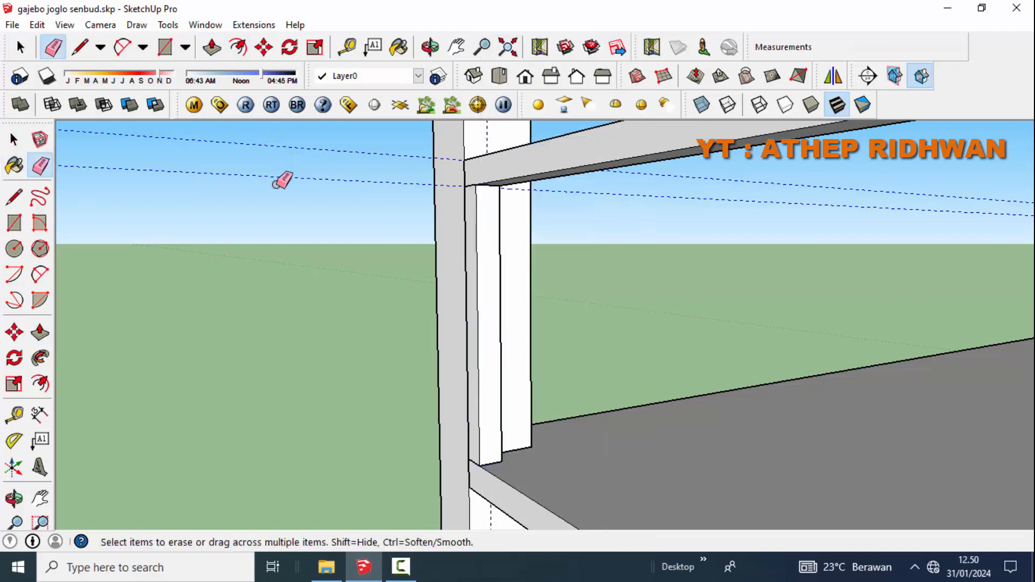
left_click(15, 334)
scroll(537, 477, "up", 5)
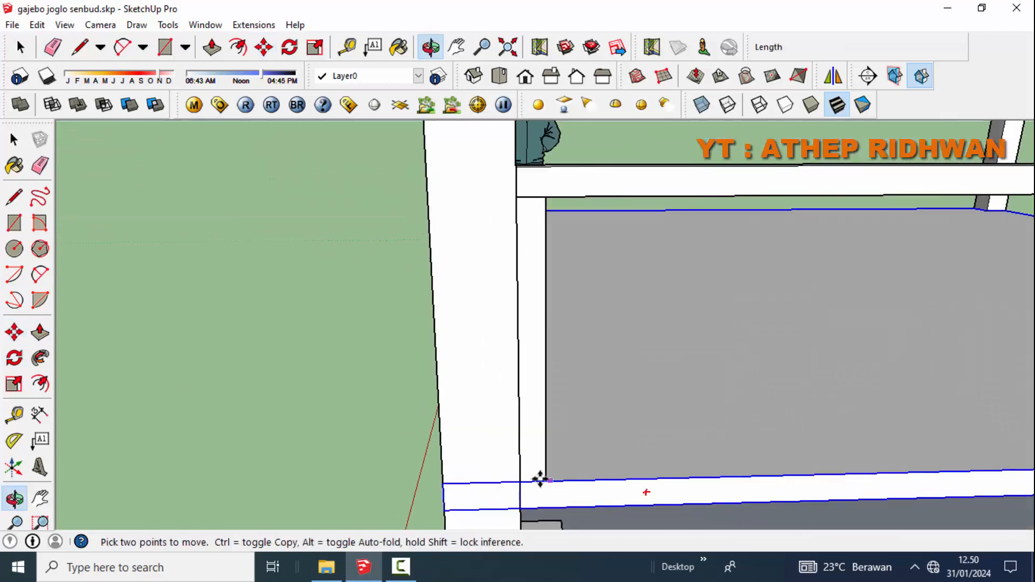
- Move the baluster post 200 mm along the railing
left_click(543, 481)
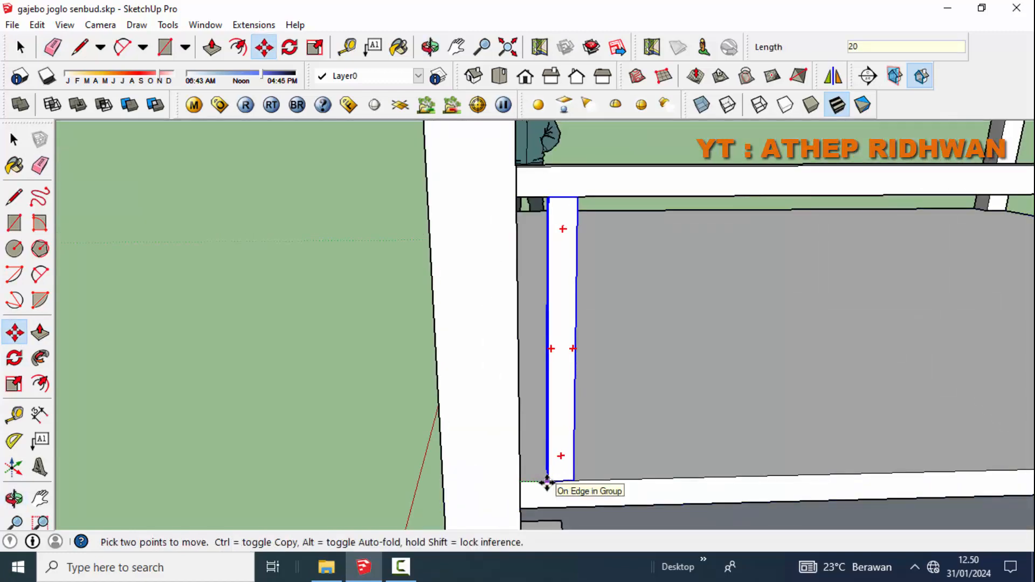
key("Return")
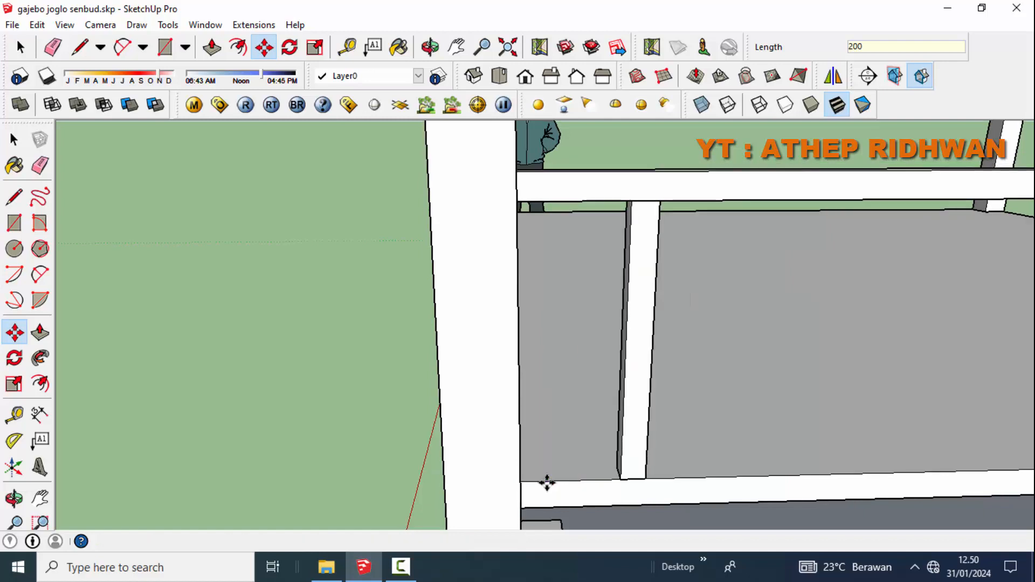
scroll(548, 483, "down", 5)
middle_click(548, 485)
scroll(574, 484, "up", 3)
middle_click_drag(553, 473, 509, 454, "shift")
key("space")
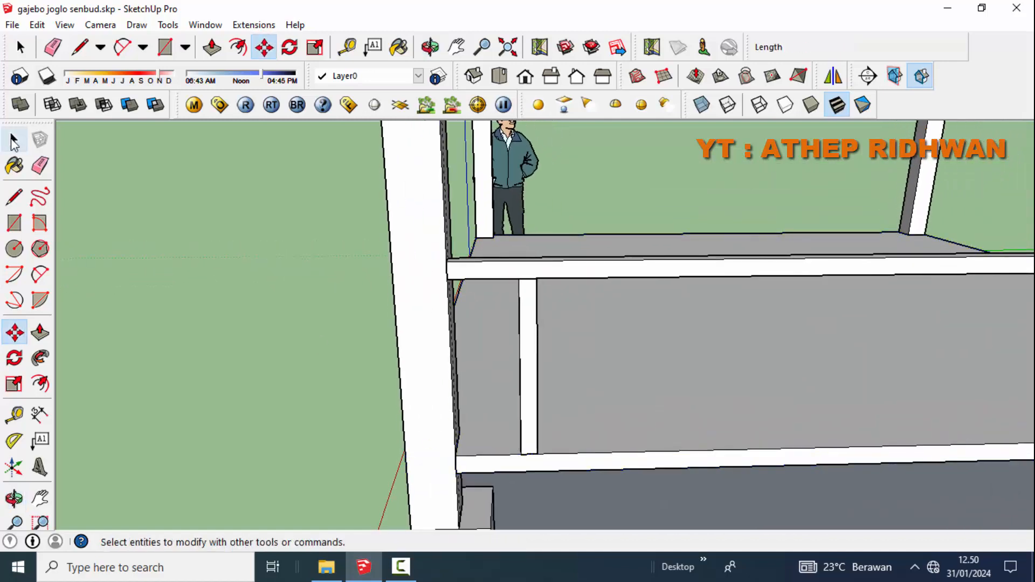
- Undo a stray copy, then offset the baluster 150 mm along the railing
left_click(15, 332)
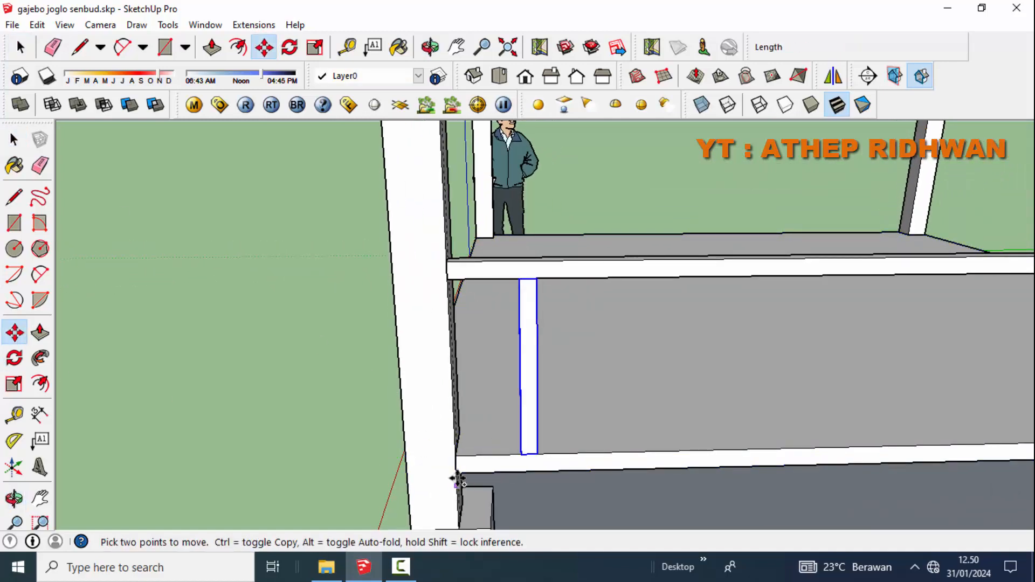
left_click(456, 456)
key("ctrl")
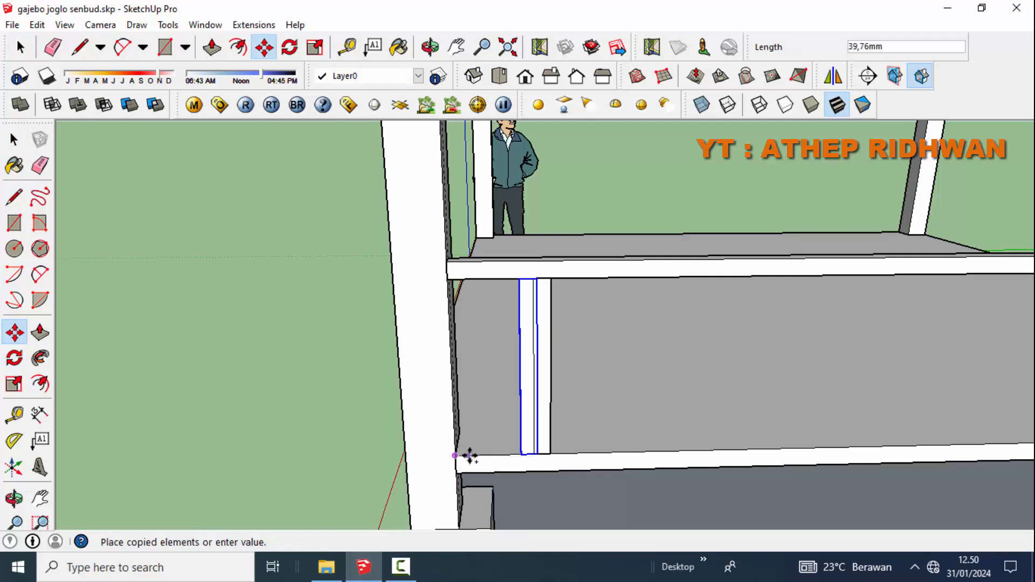
middle_click_drag(536, 455, 539, 451)
key("ctrl+z")
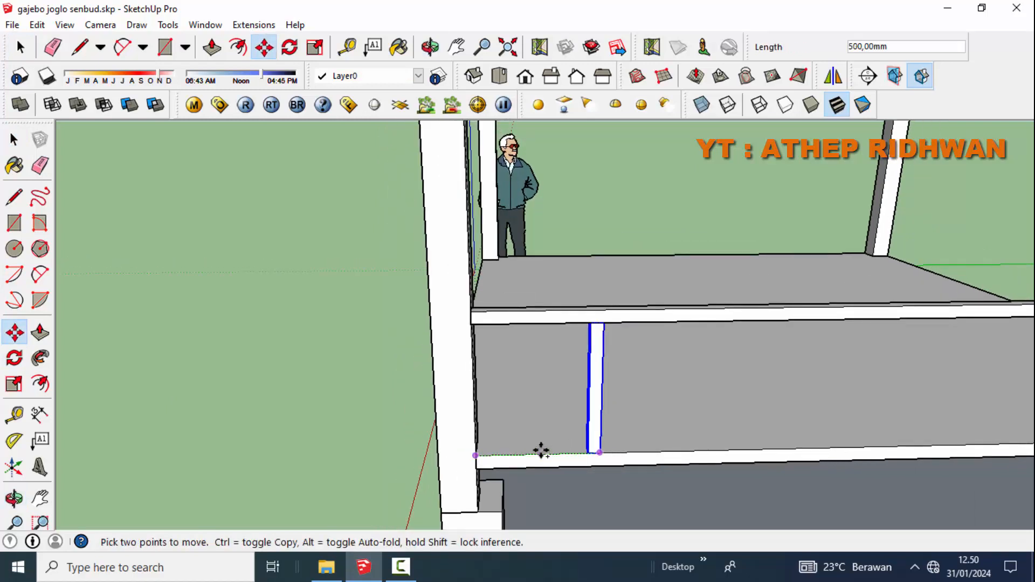
key("ctrl+z")
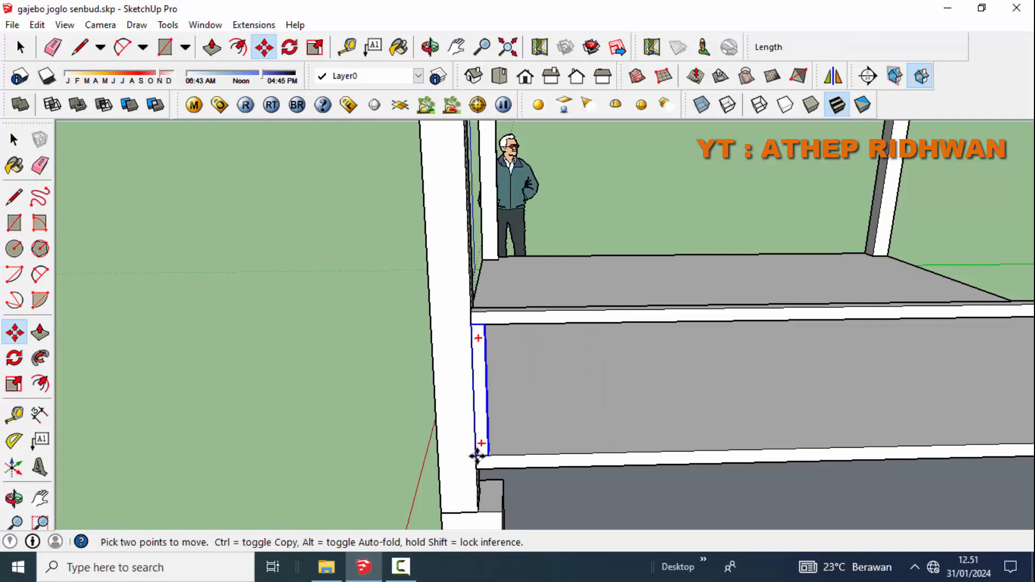
left_click(477, 456)
key("Return")
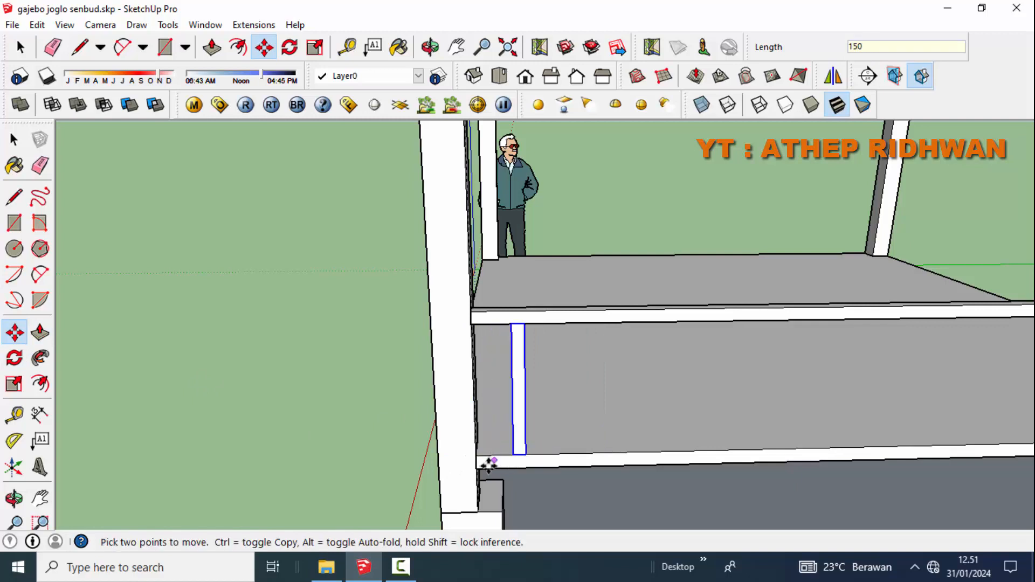
key("space")
- Copy the baluster 200 mm and array it 20 times along the railing
key("m")
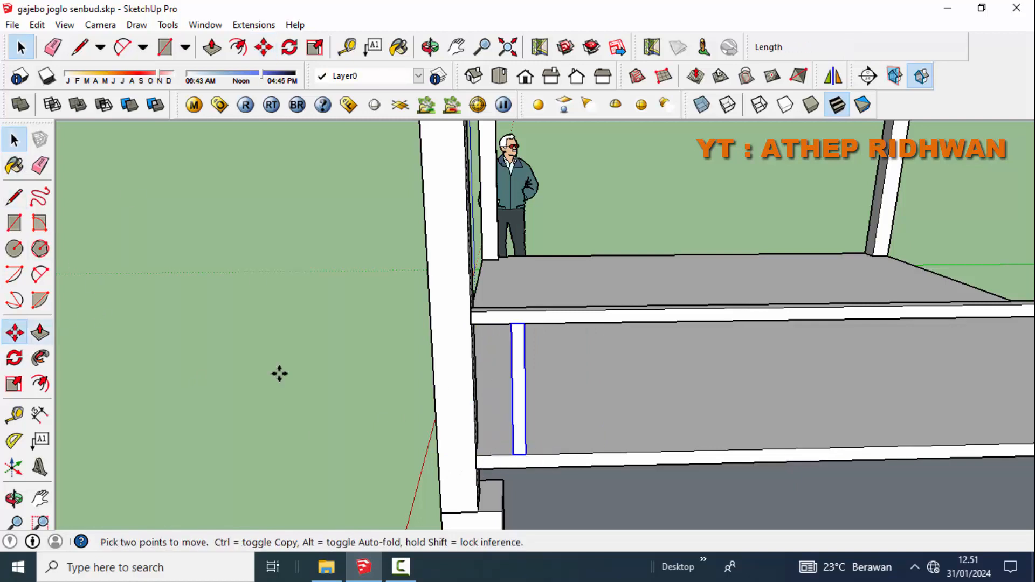
left_click(475, 456)
key("ctrl")
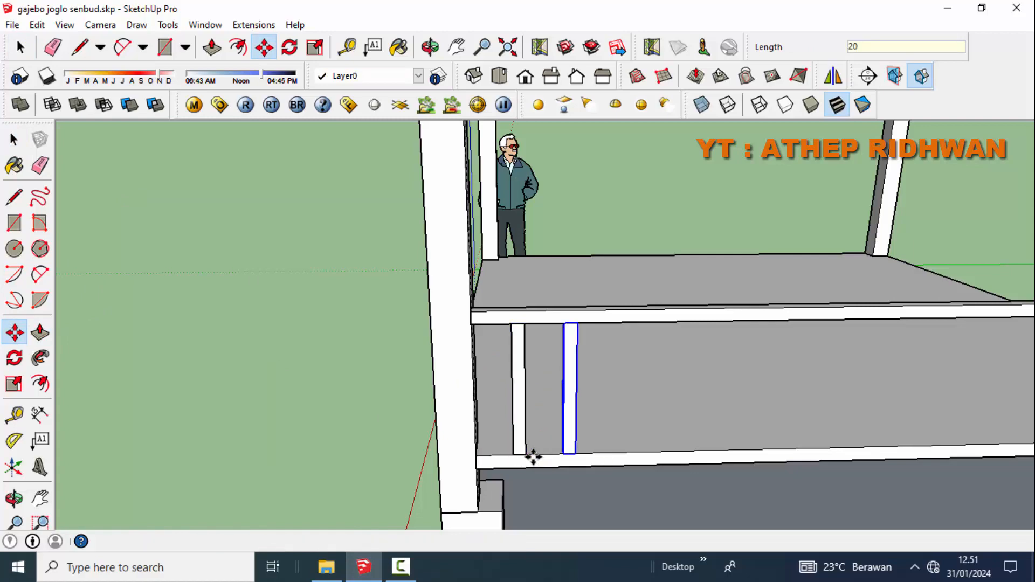
key("Return")
middle_click_drag(455, 444, 85, 389)
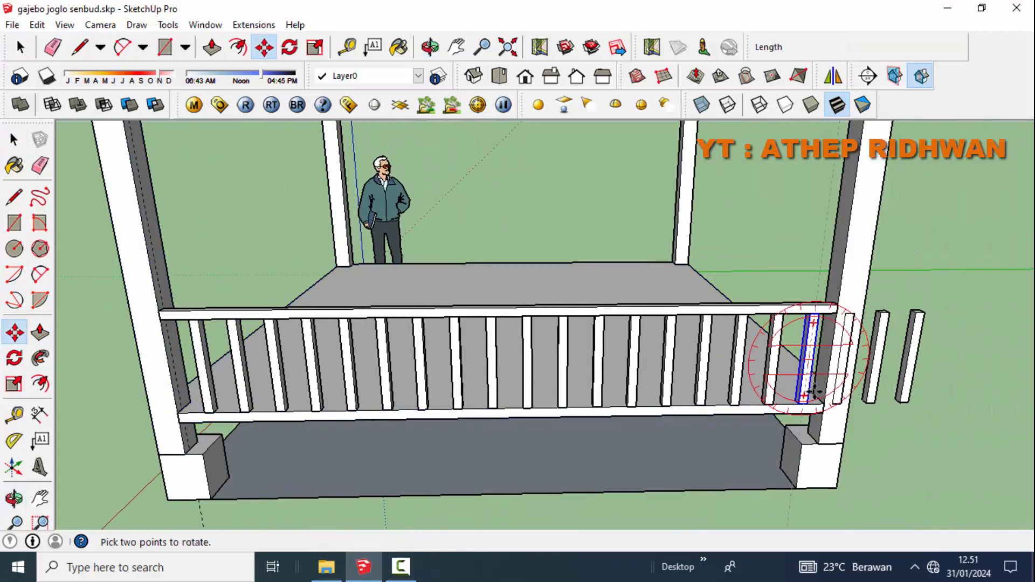
mouse_move(797, 345)
middle_mouse_down()
mouse_move(798, 397)
mouse_move(530, 358)
middle_mouse_up()
- Erase the three extra balusters that overshoot past the column
key("space")
key("e")
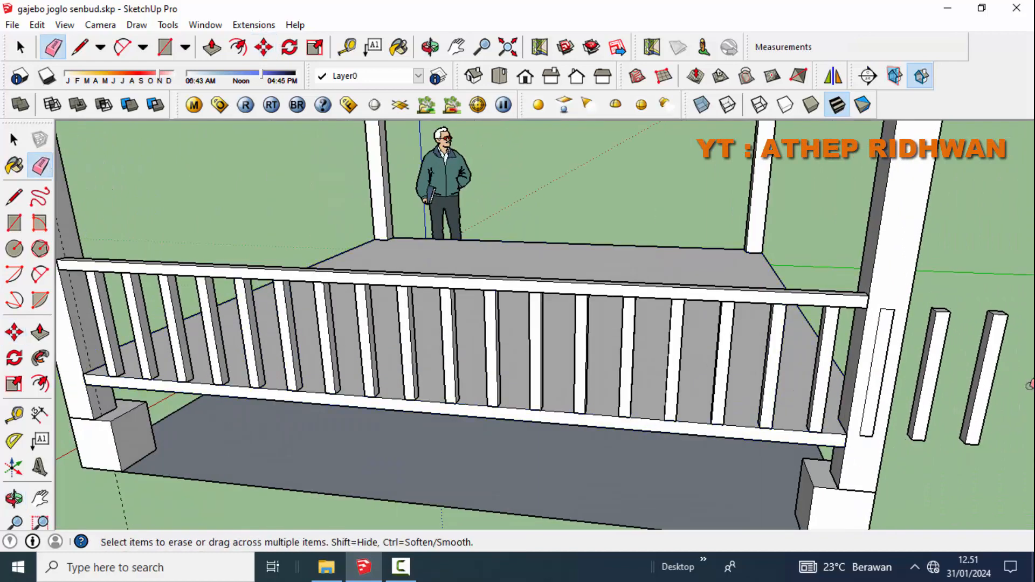
left_click(945, 361)
left_click(979, 360)
left_click(890, 350)
scroll(884, 348, "down", 4)
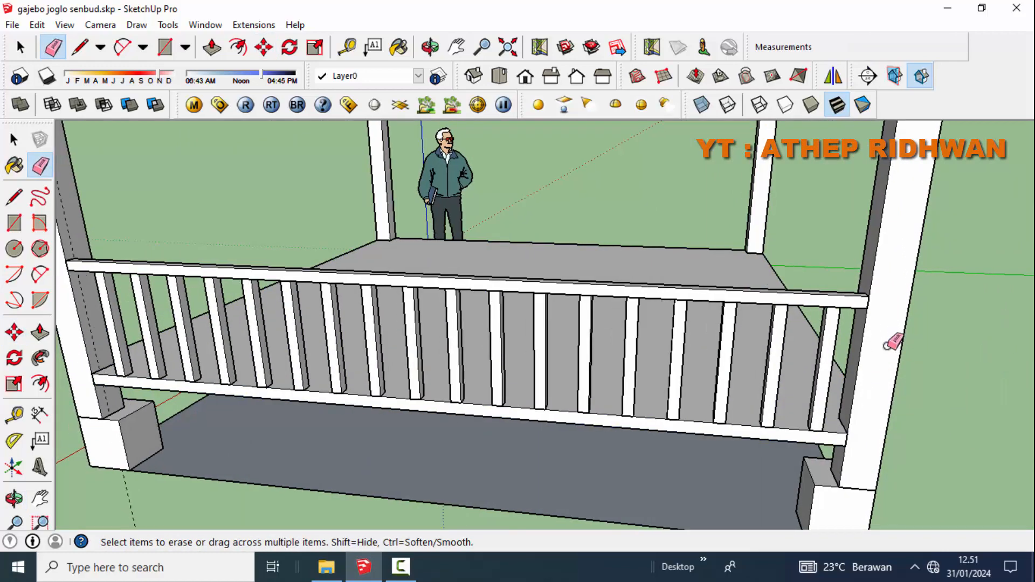
middle_click_drag(886, 348, 896, 342)
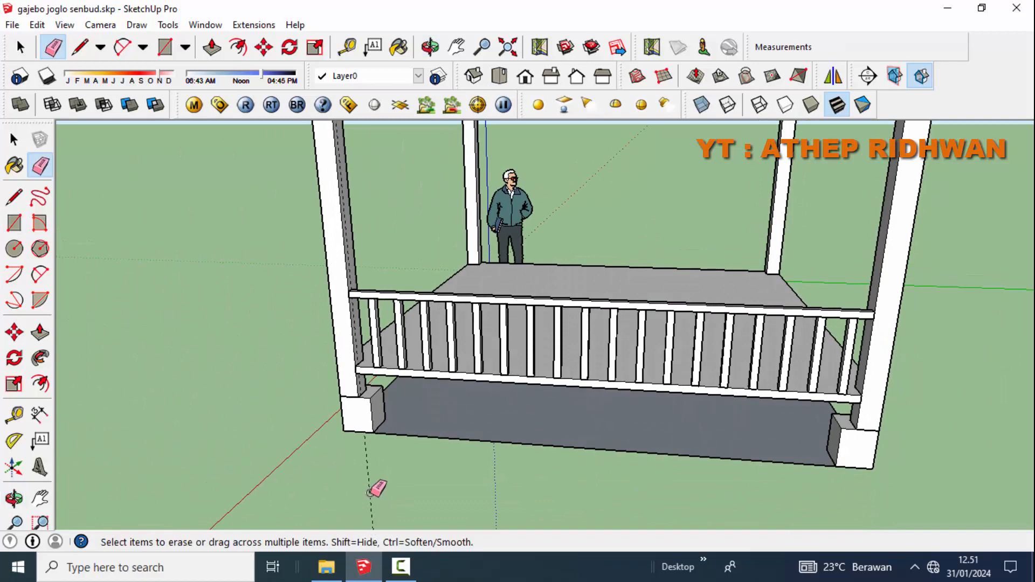
key("space")
mouse_move(372, 486)
middle_mouse_down()
mouse_move(484, 300)
mouse_move(501, 302)
middle_mouse_up()
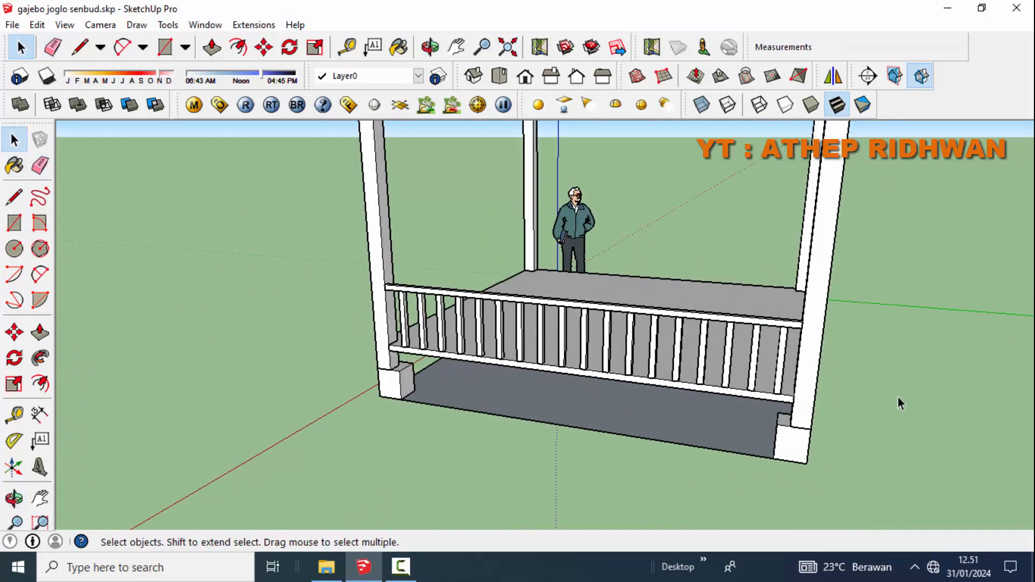
- Select the remaining balusters with the rails and group the whole front railing
left_click(753, 354, "ctrl")
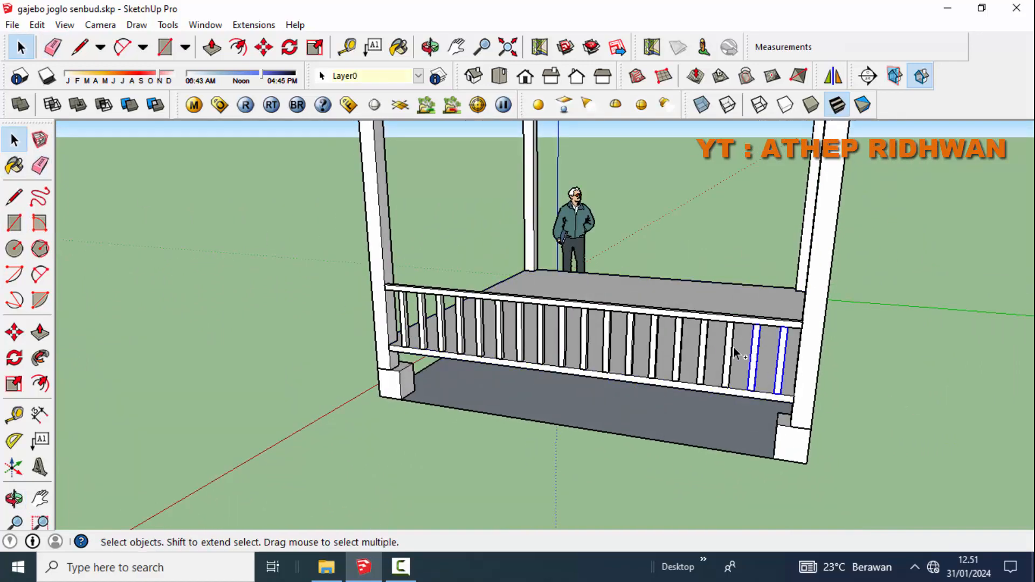
left_click(729, 350, "ctrl")
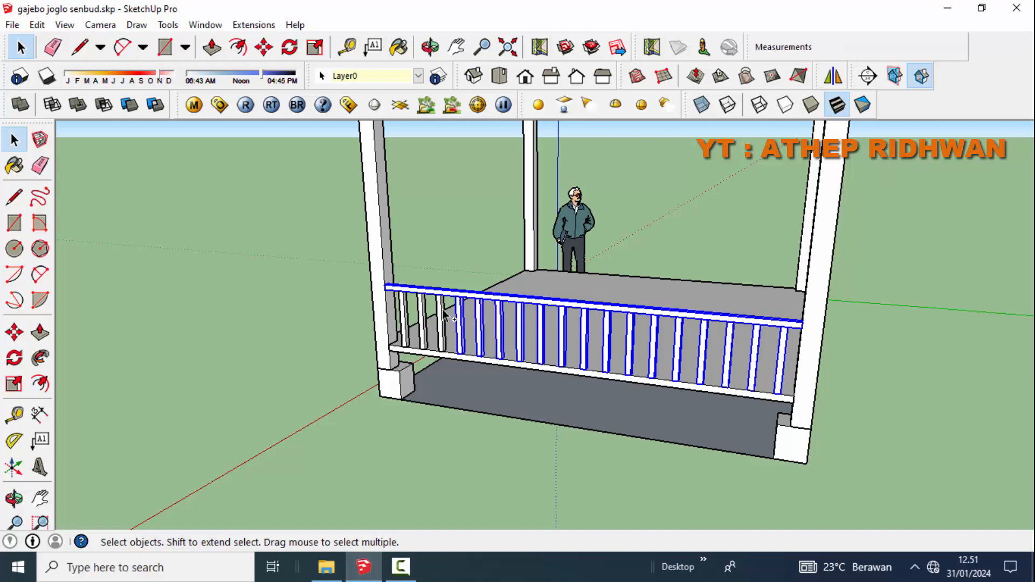
right_click(406, 316)
left_click(463, 162)
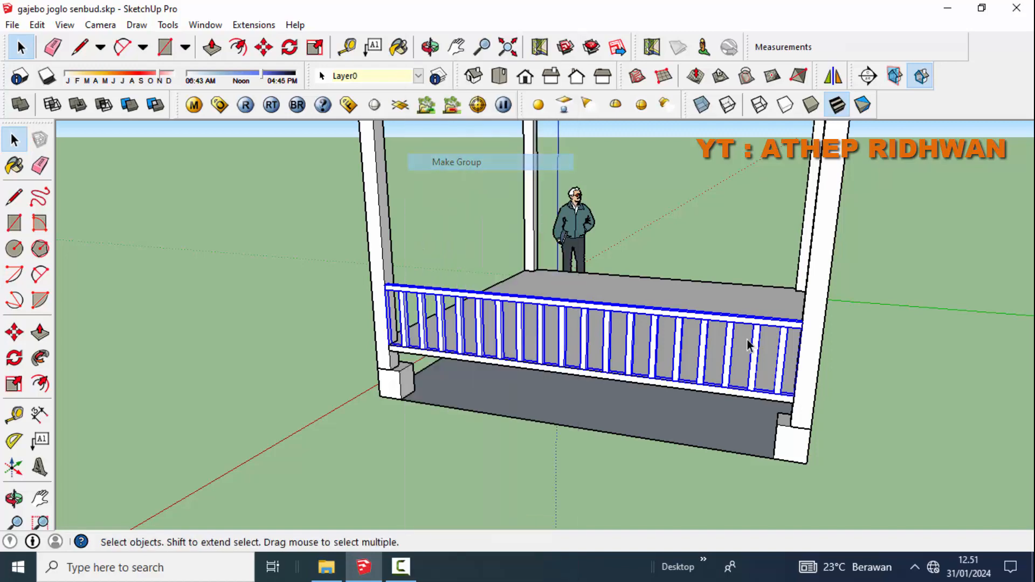
scroll(744, 364, "up", 3)
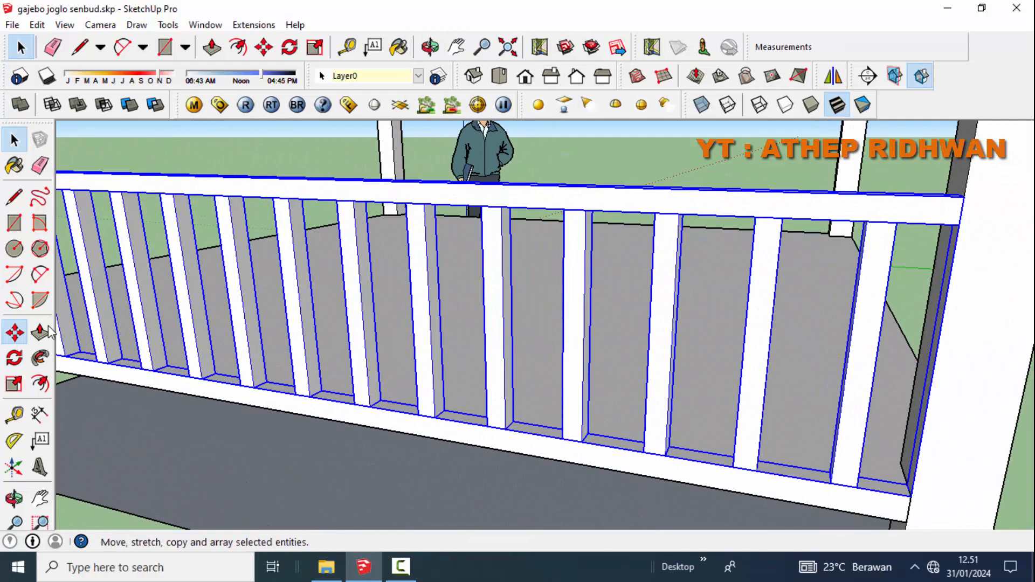
- Copy the railing group 4000 mm across the platform to the right column
left_click(14, 332)
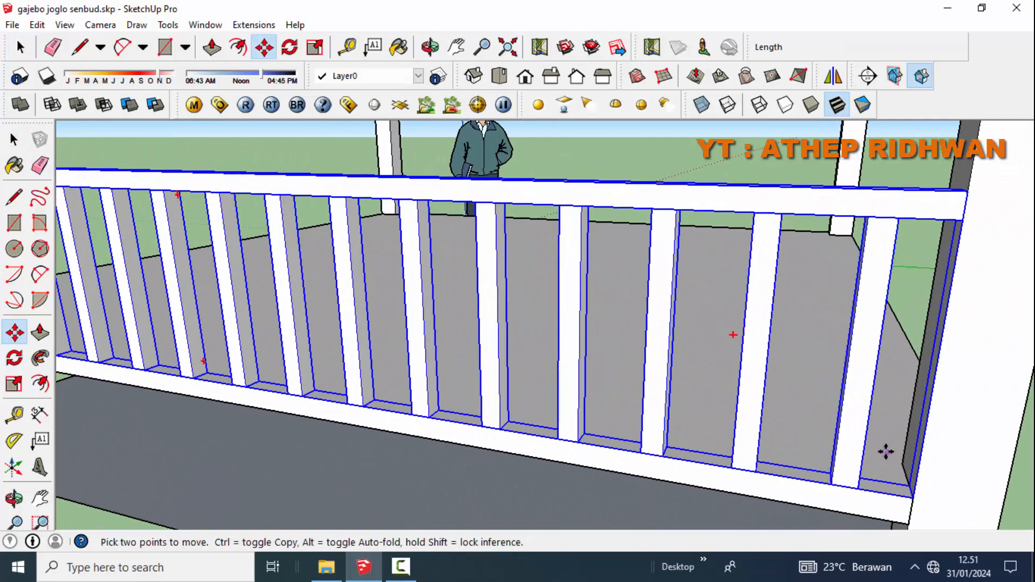
middle_click_drag(885, 451, 841, 374)
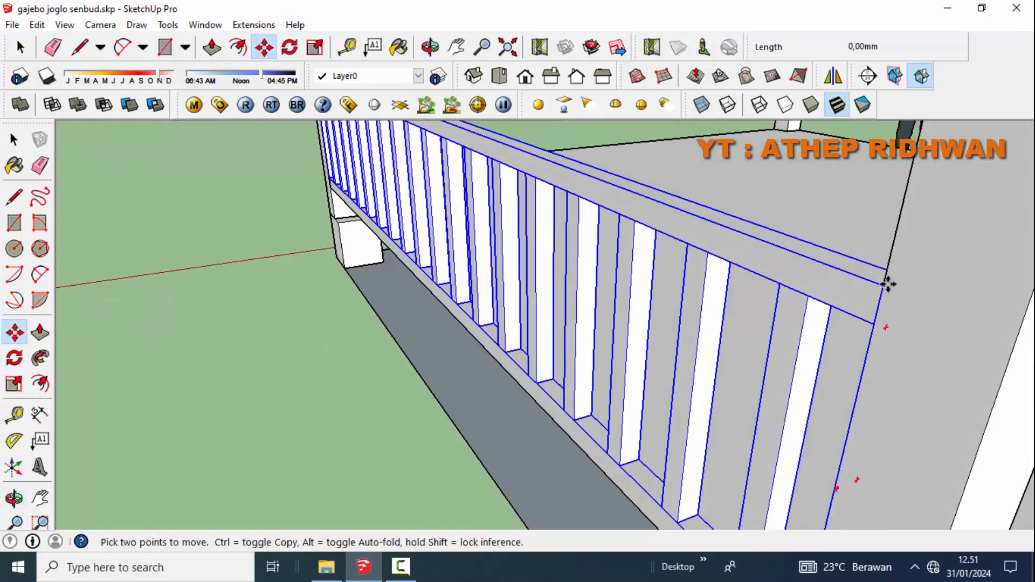
scroll(888, 284, "down", 4)
middle_click_drag(888, 284, 689, 291, "shift")
key("ctrl")
middle_click_drag(890, 277, 470, 261, "shift")
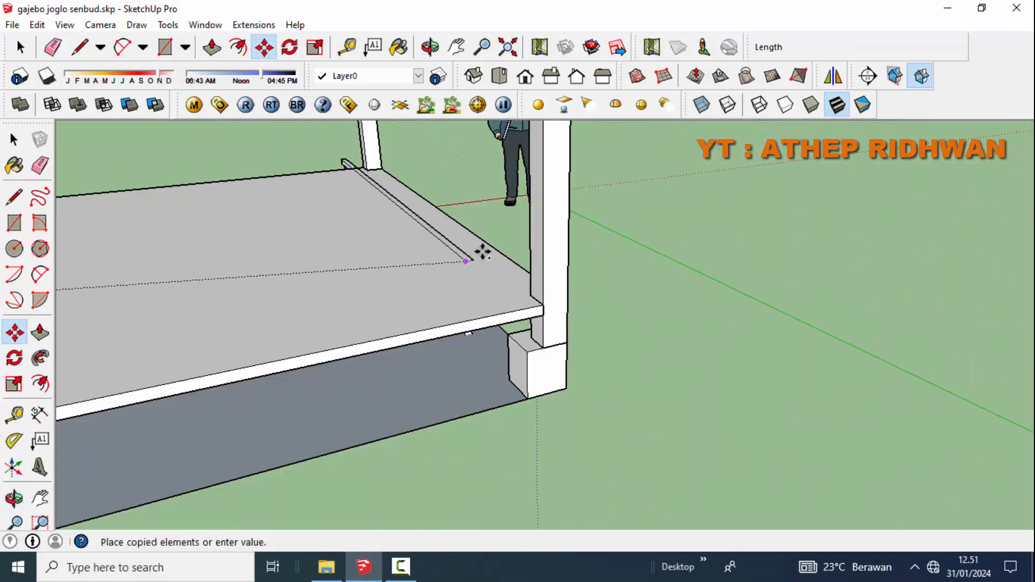
middle_click_drag(552, 196, 630, 325)
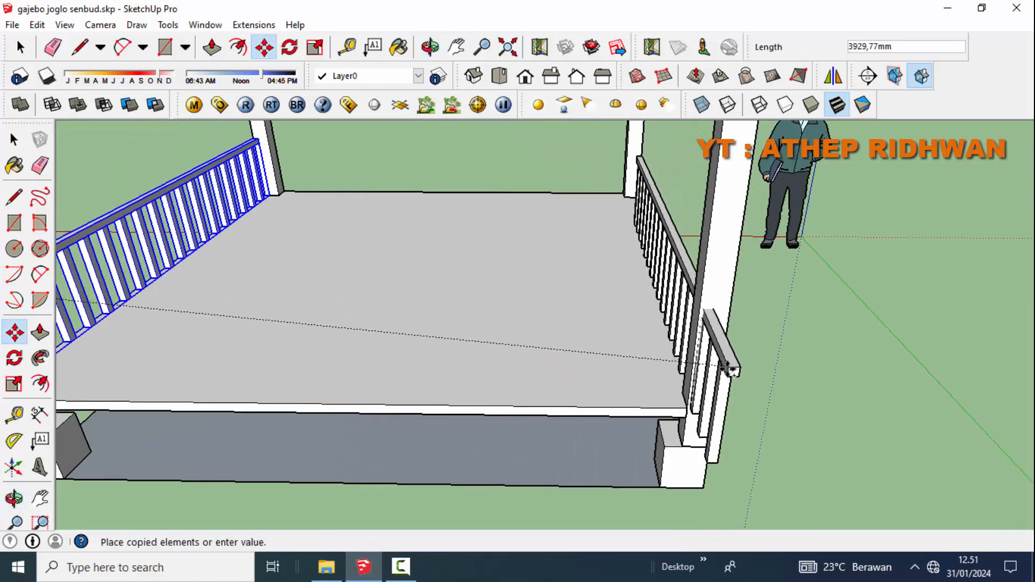
middle_click_drag(732, 370, 675, 292)
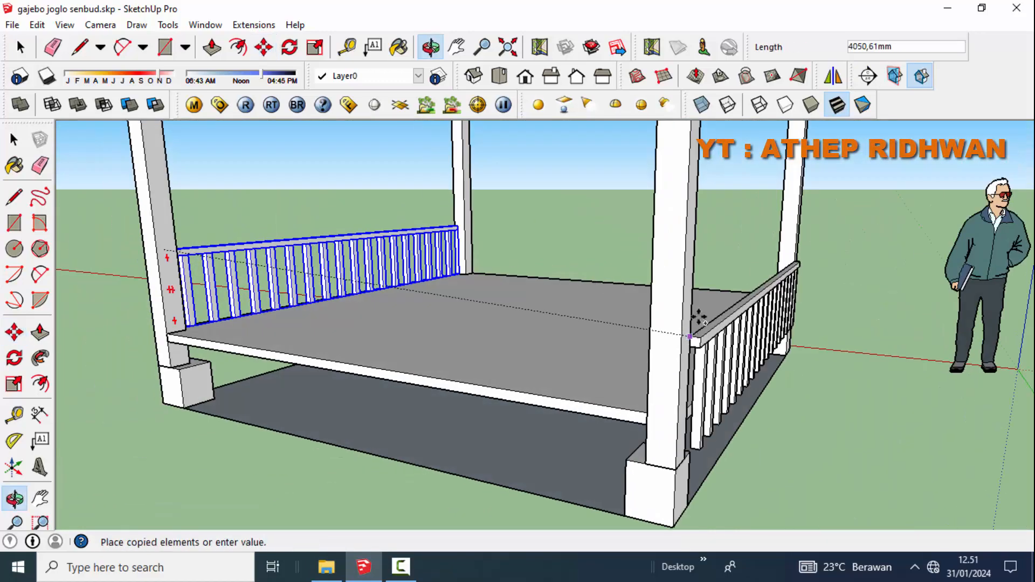
left_click(693, 287)
- Nudge the copied railing 50 mm so it sits flush against the column
scroll(693, 287, "up", 5)
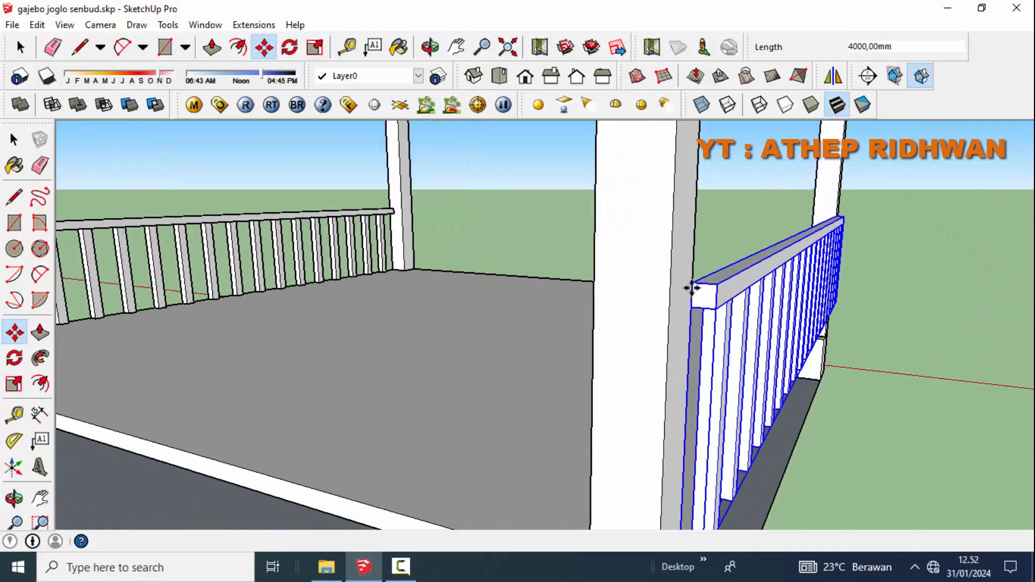
left_click(691, 283)
scroll(691, 293, "down", 5)
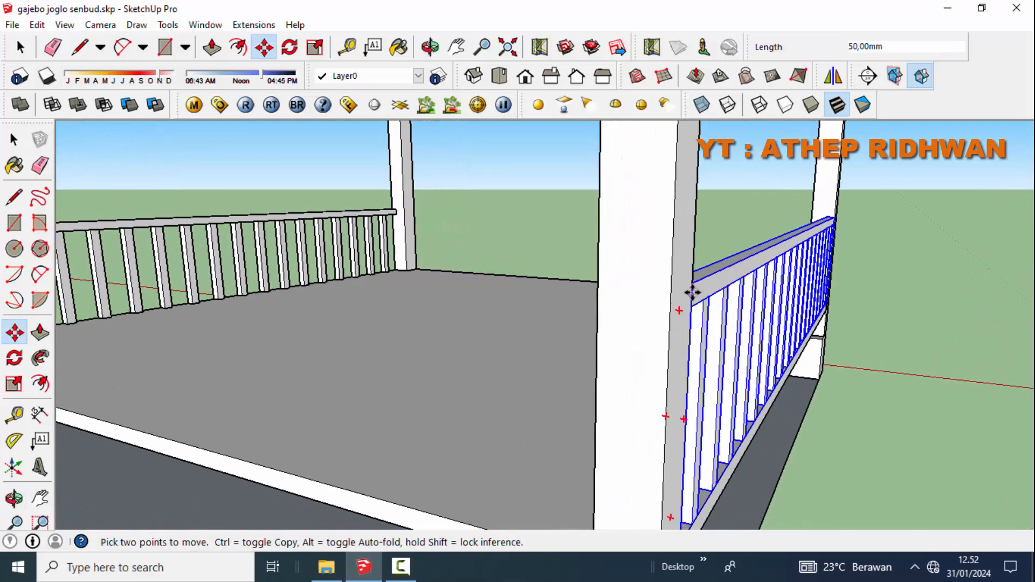
middle_click_drag(691, 293, 541, 425)
scroll(619, 383, "down", 4)
middle_click_drag(619, 384, 585, 336)
scroll(594, 326, "up", 1)
- Rotate a copy of the railing 90° about its end
left_click(18, 365)
middle_click_drag(427, 358, 358, 365)
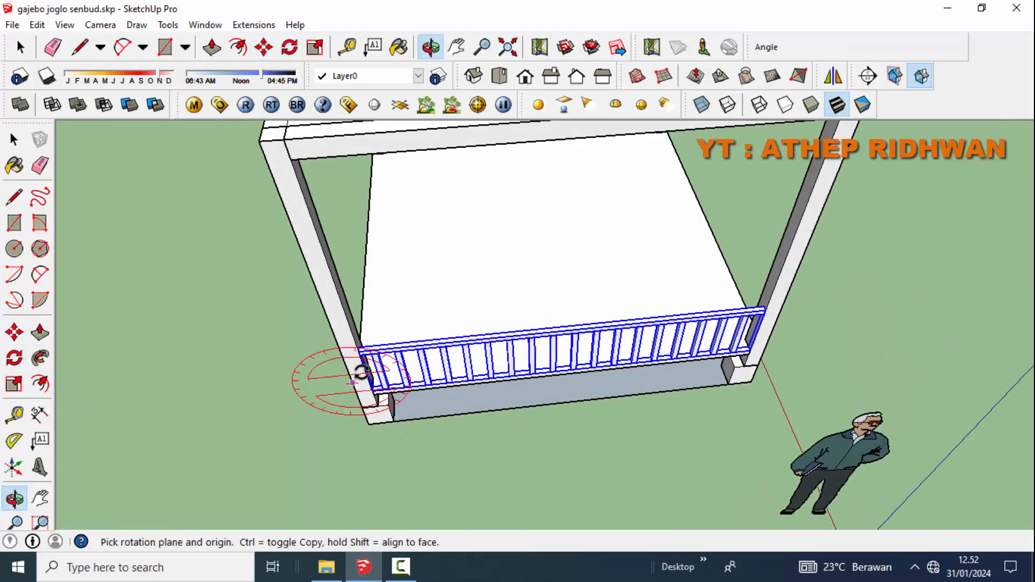
left_click(360, 350)
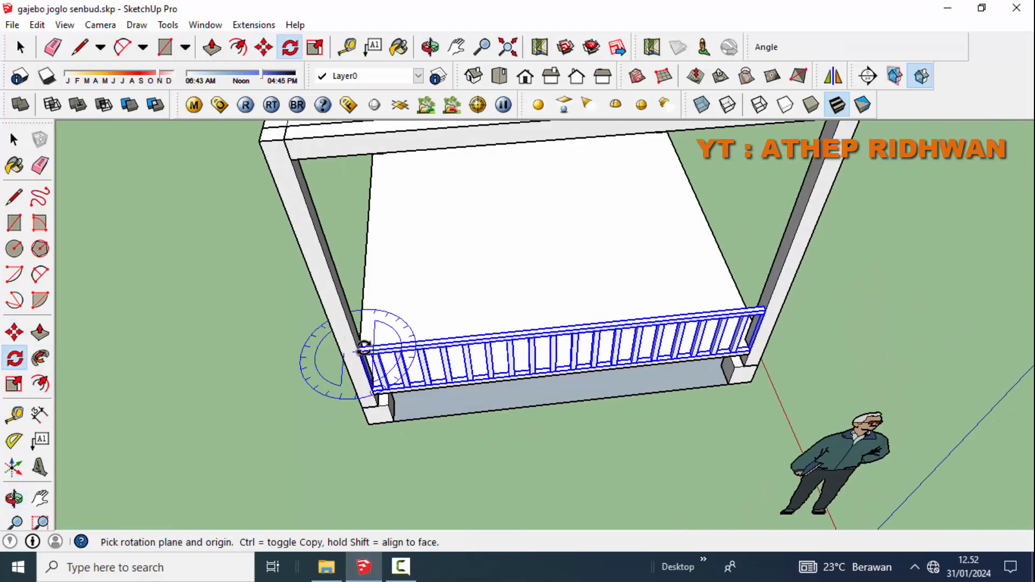
left_click(770, 314)
key("ctrl")
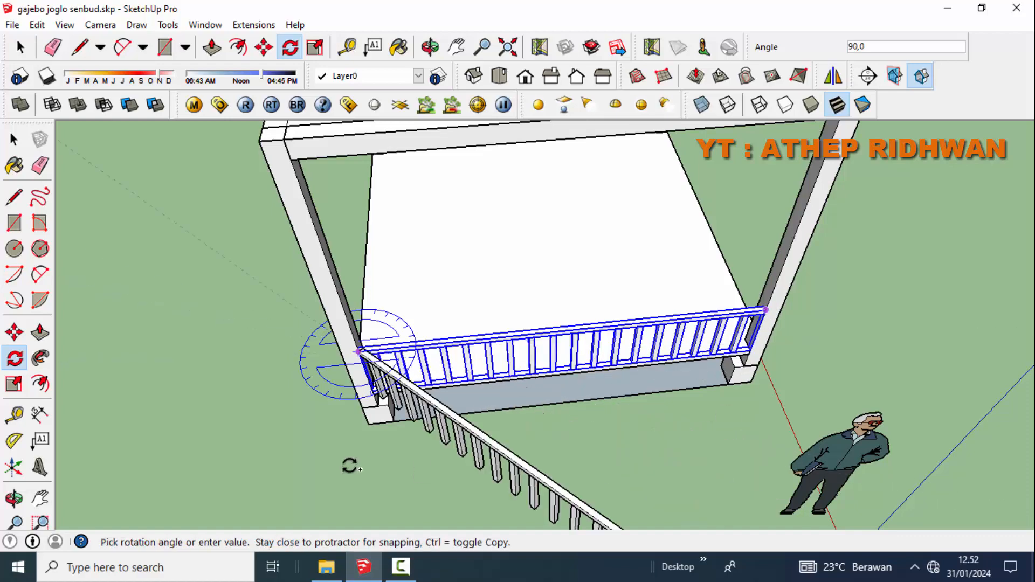
left_click(356, 455)
middle_click_drag(355, 456, 879, 396)
scroll(825, 260, "up", 2)
- Move the rotated railing into place between the two rear columns
left_click(16, 333)
scroll(793, 167, "up", 5)
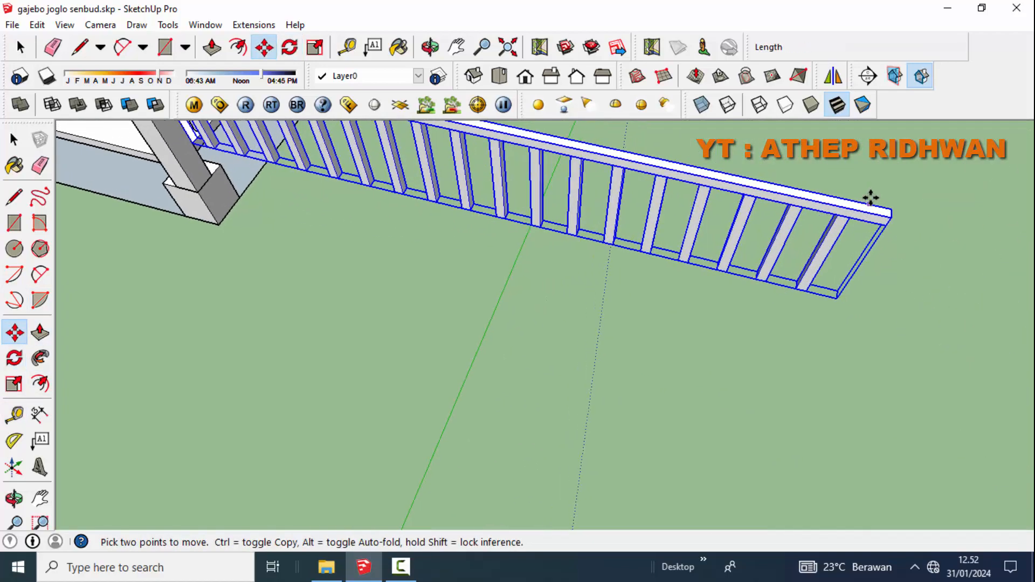
middle_click_drag(496, 251, 652, 318)
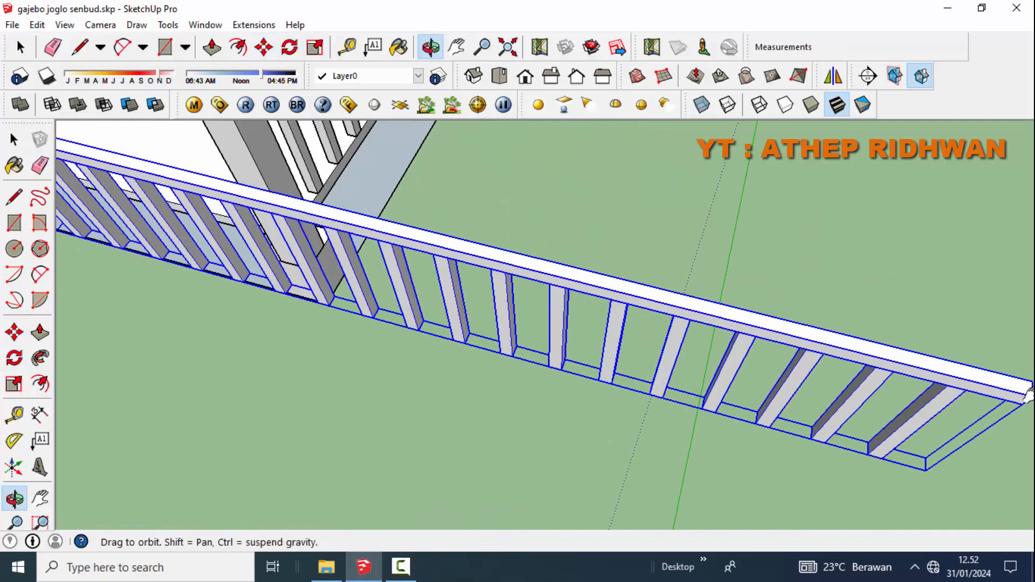
left_click(1026, 397)
middle_click_drag(168, 208, 439, 190)
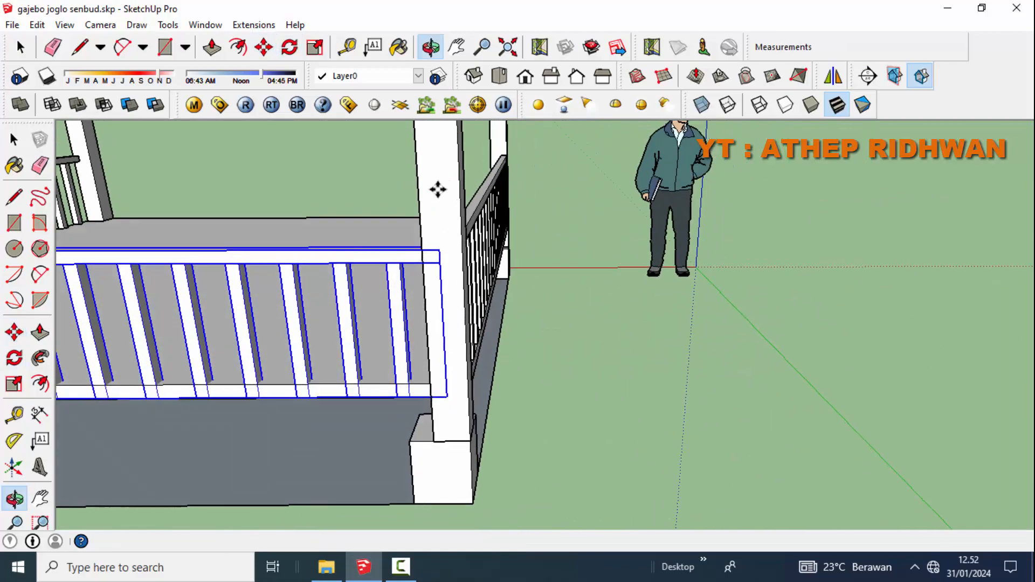
scroll(425, 231, "down", 6)
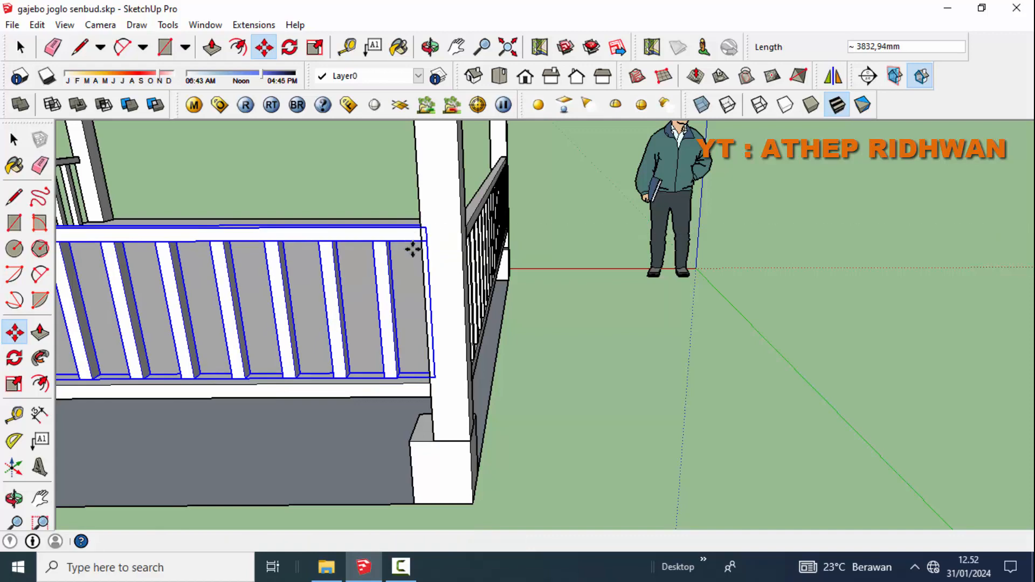
mouse_move(442, 331)
middle_mouse_down()
mouse_move(684, 366)
mouse_move(572, 292)
mouse_move(625, 322)
middle_mouse_up()
left_click(728, 386)
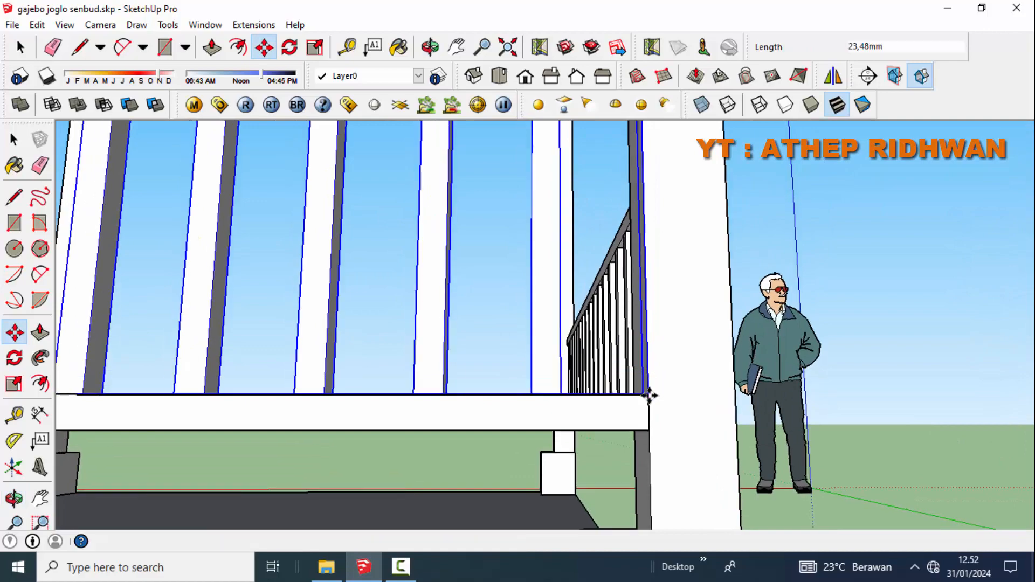
scroll(650, 393, "down", 6)
middle_click_drag(554, 411, 577, 294)
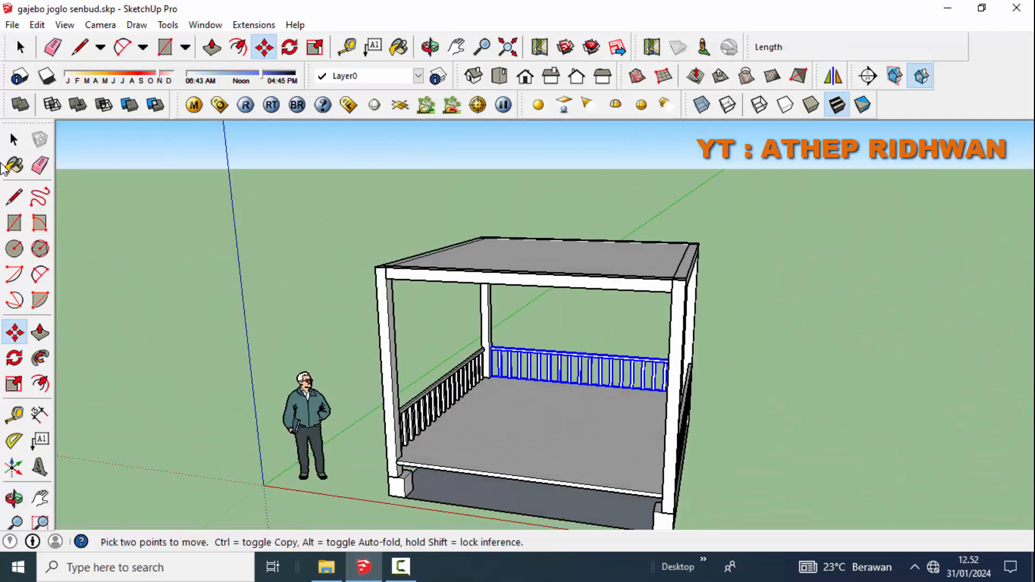
- Deselect the railing and push/pull the top face above the beams up 2500 mm
key("space")
left_click(733, 360)
middle_click_drag(733, 360, 517, 296)
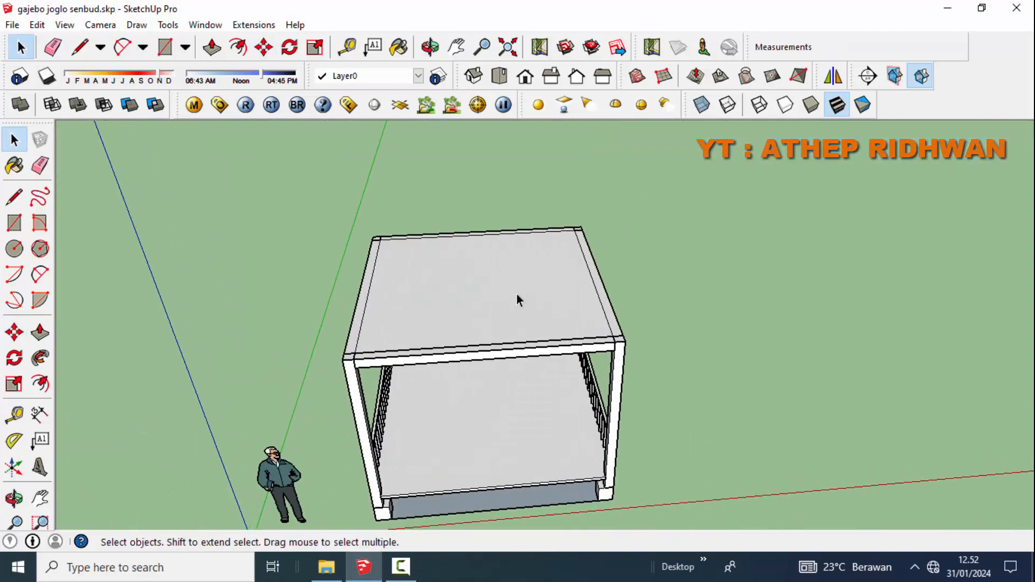
scroll(518, 296, "up", 3)
left_click(35, 336)
left_click_drag(419, 363, 424, 300)
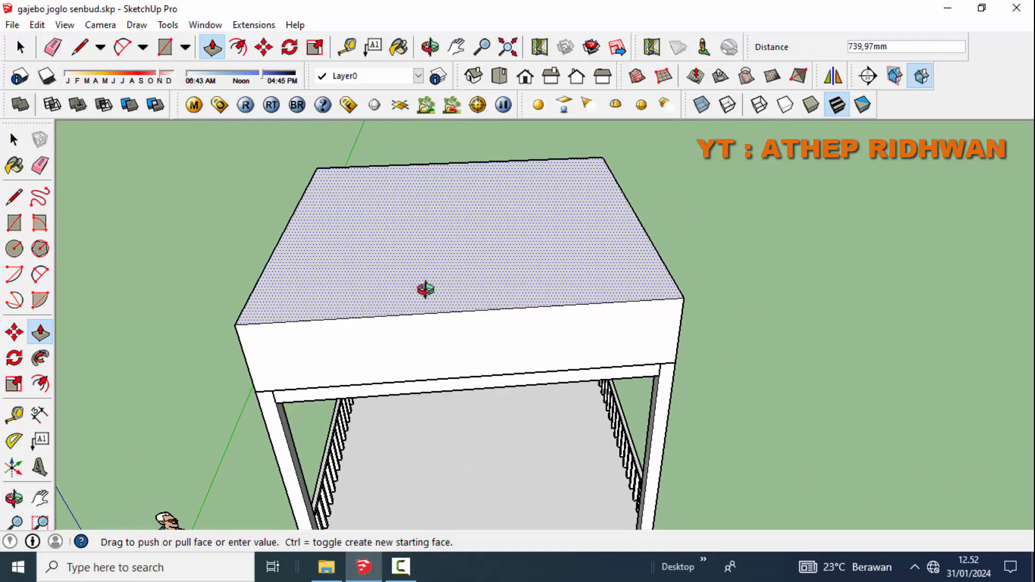
middle_click_drag(426, 290, 412, 205)
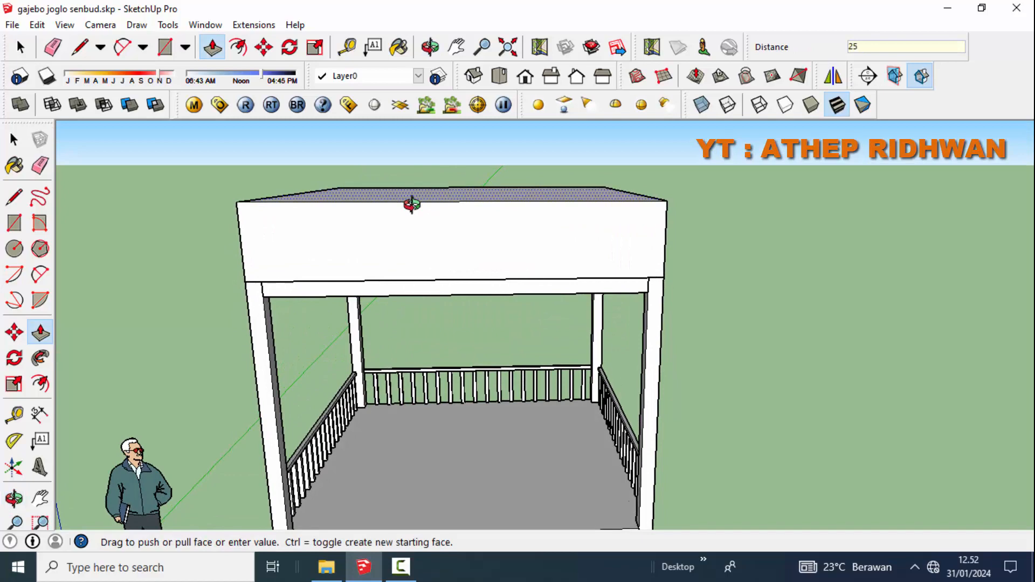
key("Return")
scroll(542, 323, "down", 5)
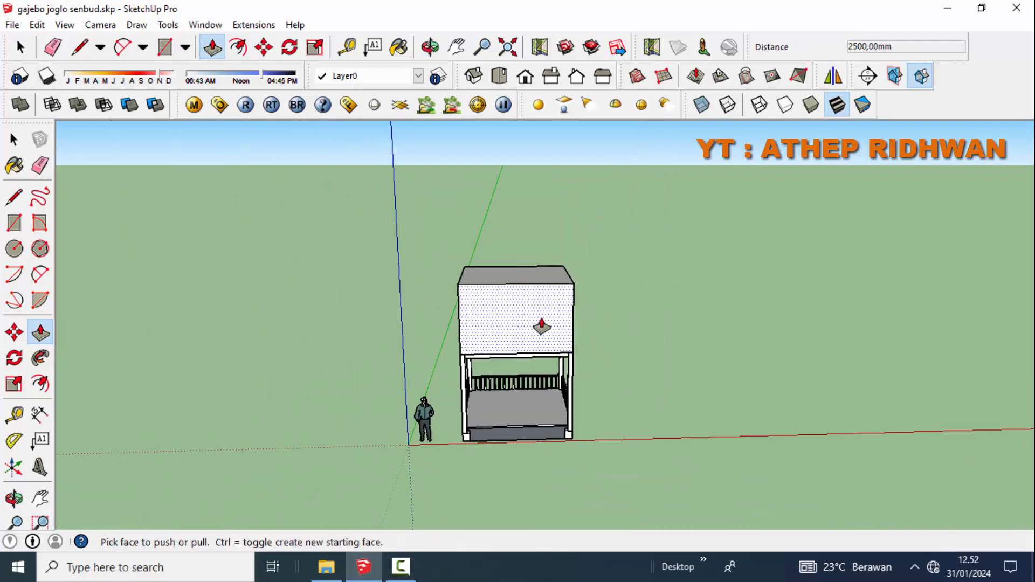
scroll(541, 328, "up", 4)
middle_click_drag(535, 352, 499, 342)
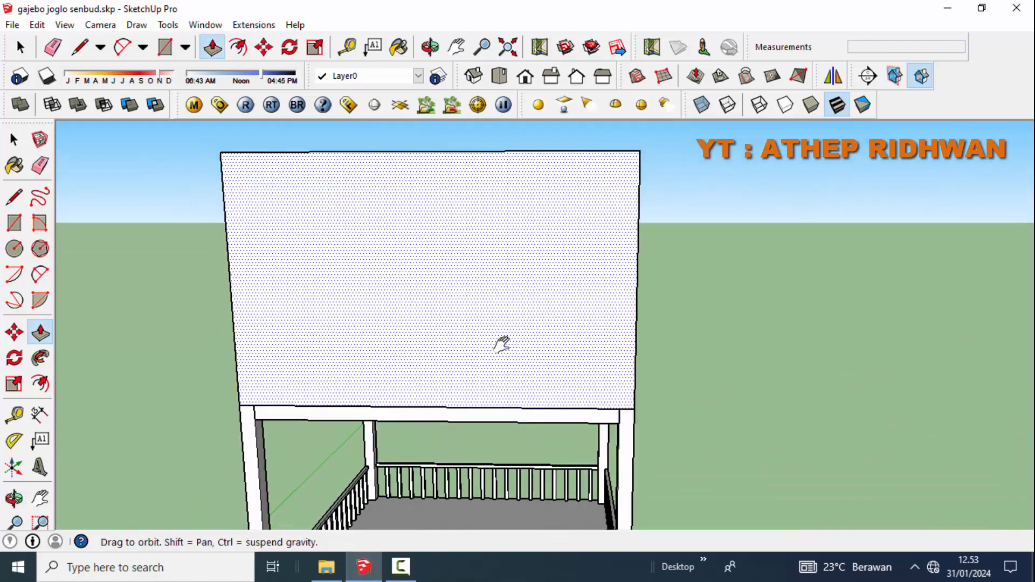
- Draw a vertical line down the middle of the roof block's front face
left_click(14, 197)
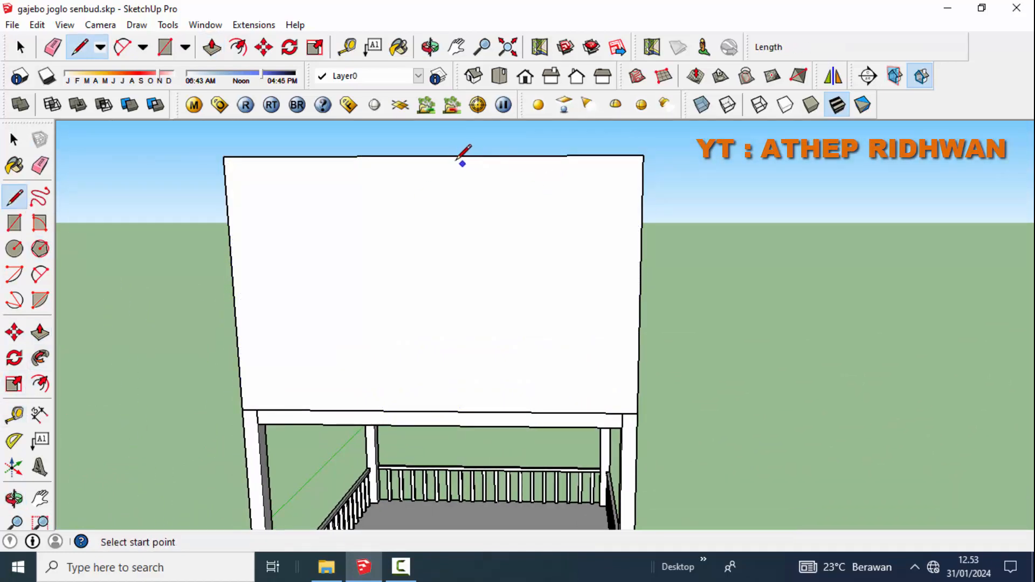
left_click(431, 157)
left_click(438, 411)
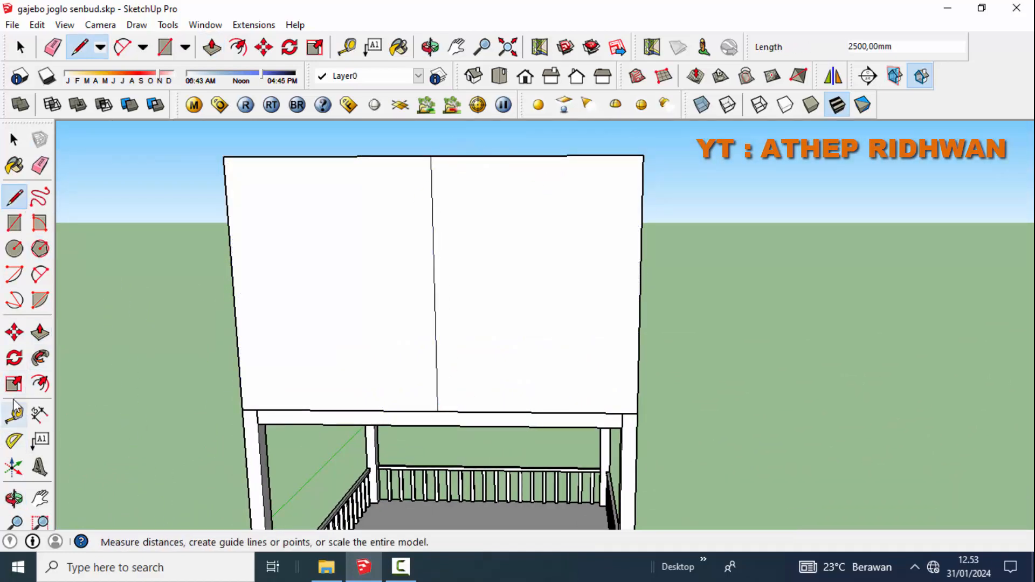
- Place a 20° protractor guide from the block's bottom-right corner off its bottom edge
left_click(13, 442)
left_click(637, 414)
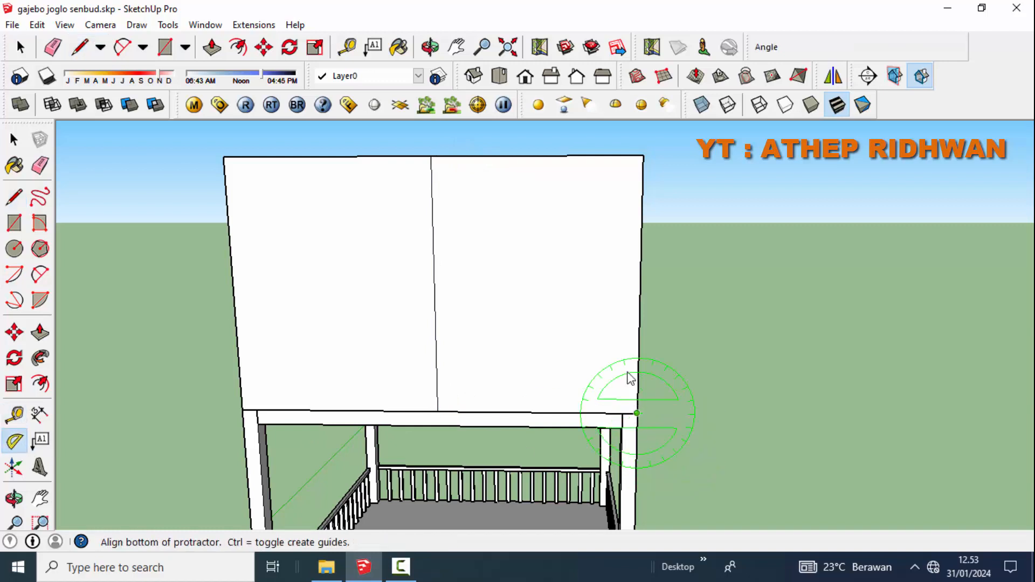
left_click(562, 413)
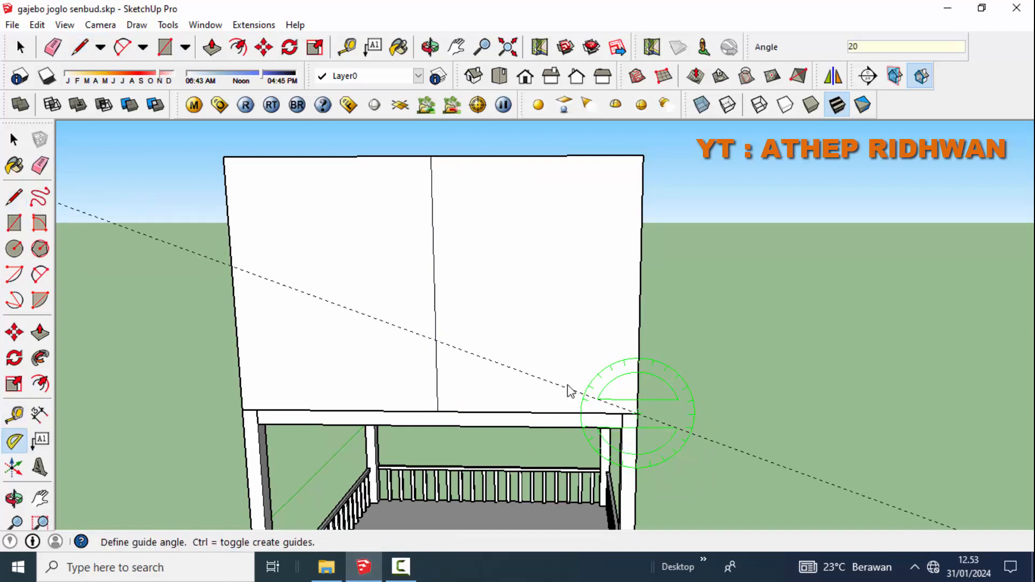
left_click(570, 391)
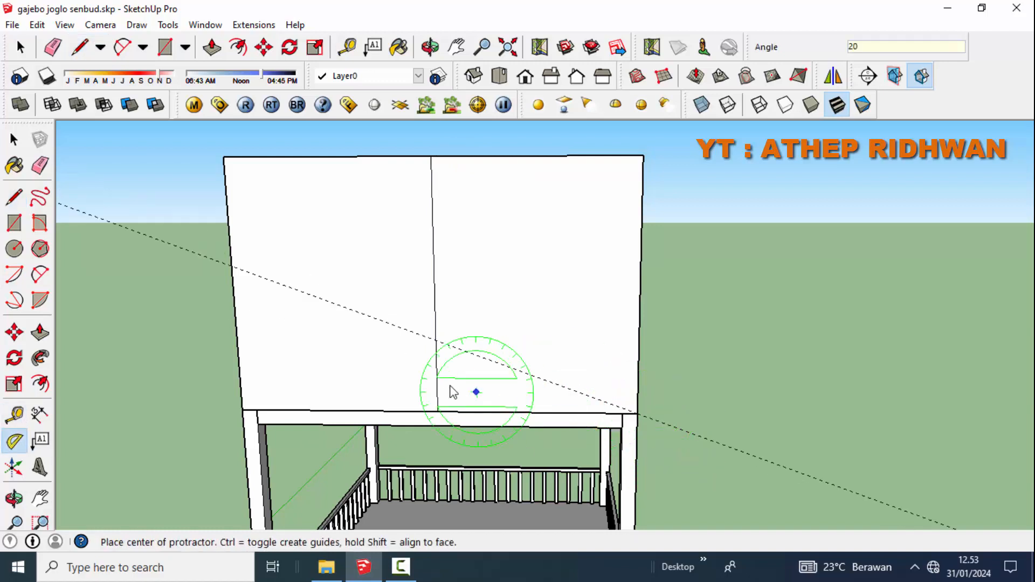
- Measure from the beam corner and draw a short line segment there
left_click(14, 415)
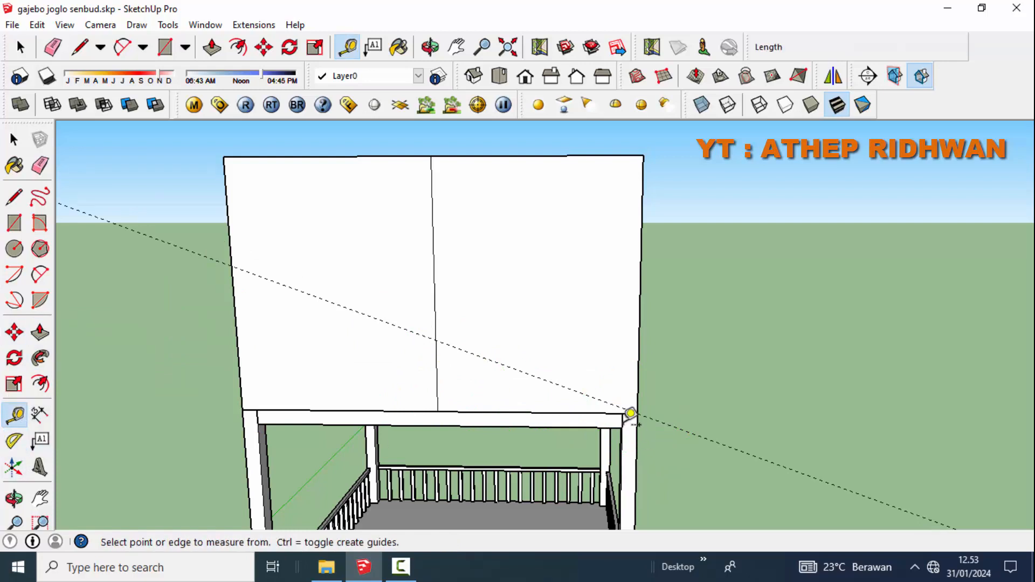
scroll(630, 414, "up", 3)
middle_click_drag(629, 416, 623, 424)
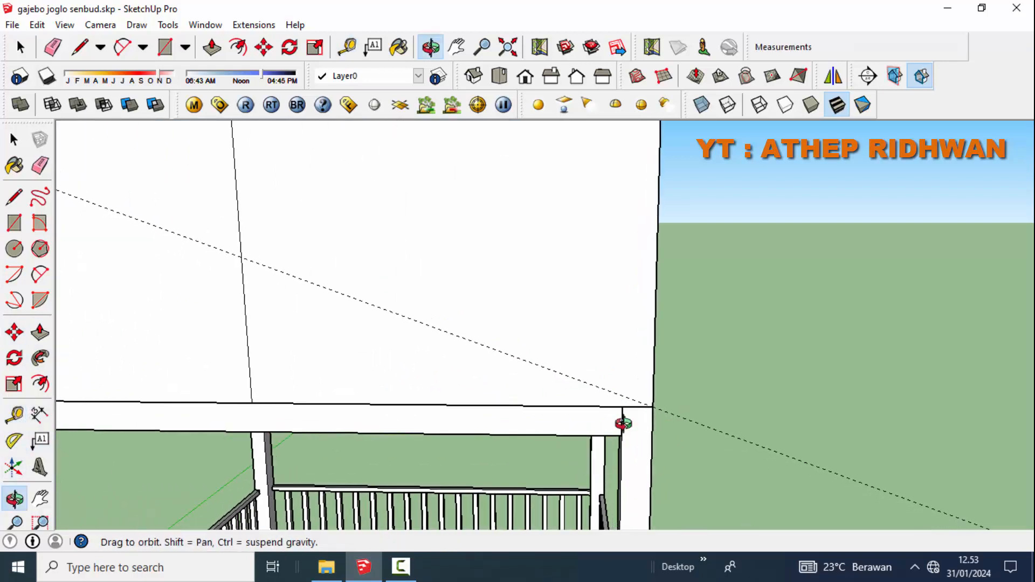
left_click(623, 421)
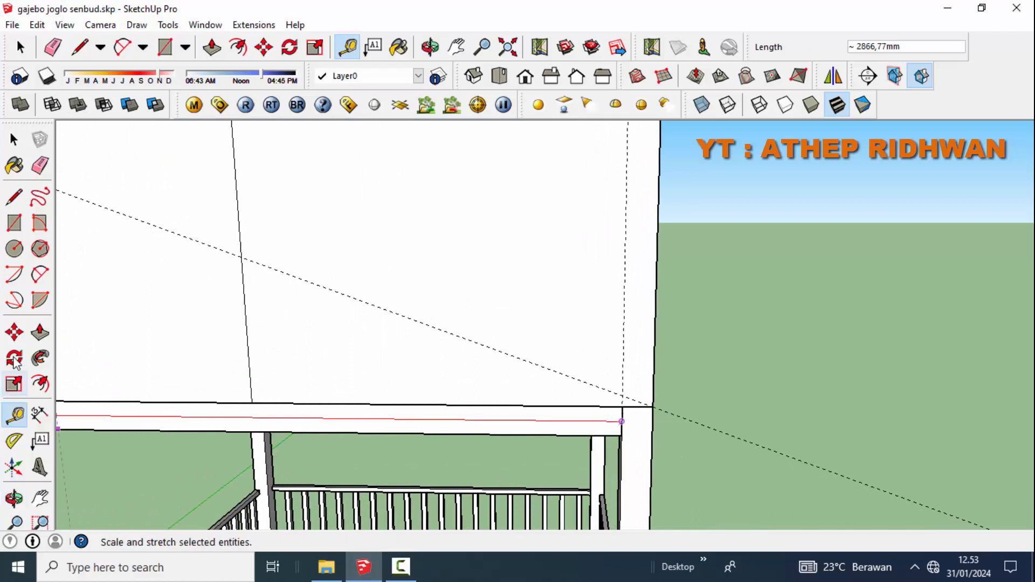
left_click(14, 197)
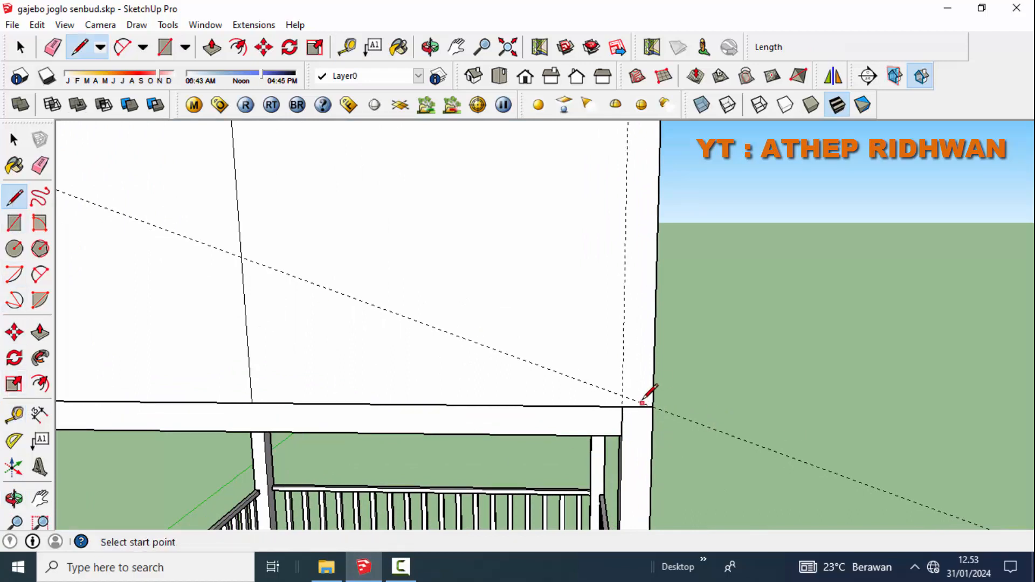
left_click(653, 407)
left_click(623, 396)
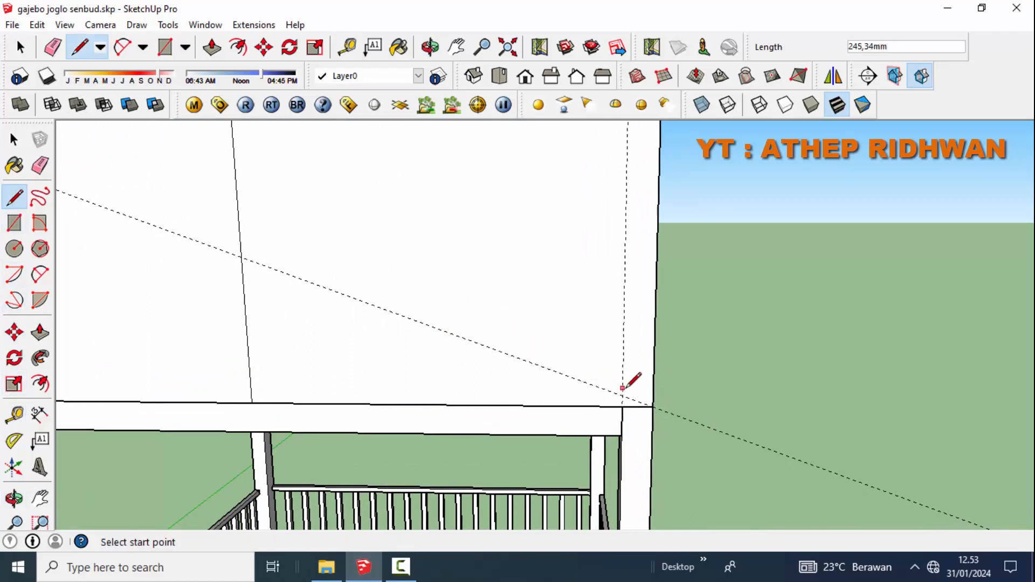
- Draw a diagonal line from the guide intersection to the top edge, then undo it
left_click(625, 397)
middle_click_drag(475, 236, 668, 434, "shift")
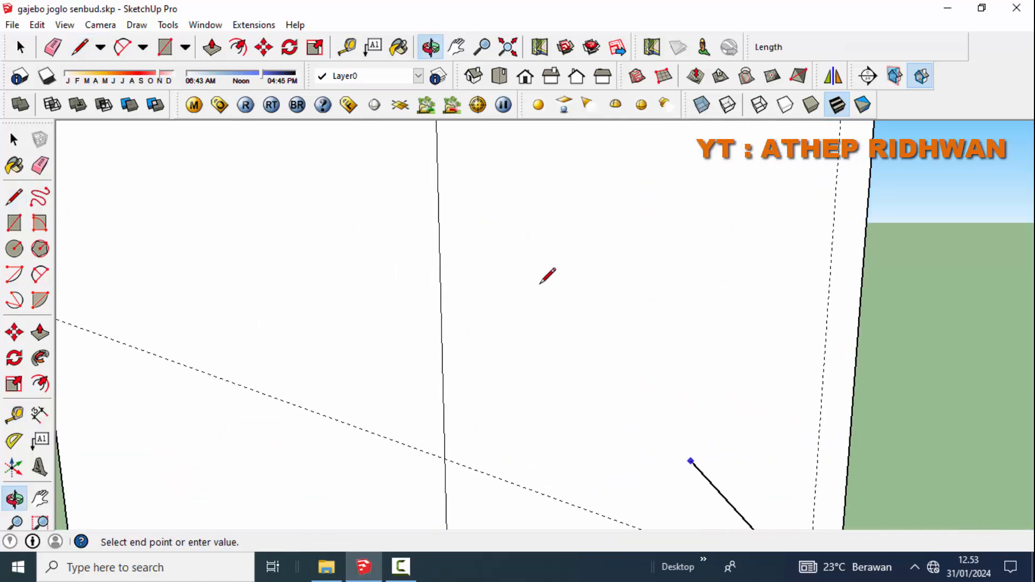
middle_click_drag(481, 213, 509, 325, "shift")
left_click(467, 222)
middle_click_drag(486, 233, 505, 251)
key("ctrl+z")
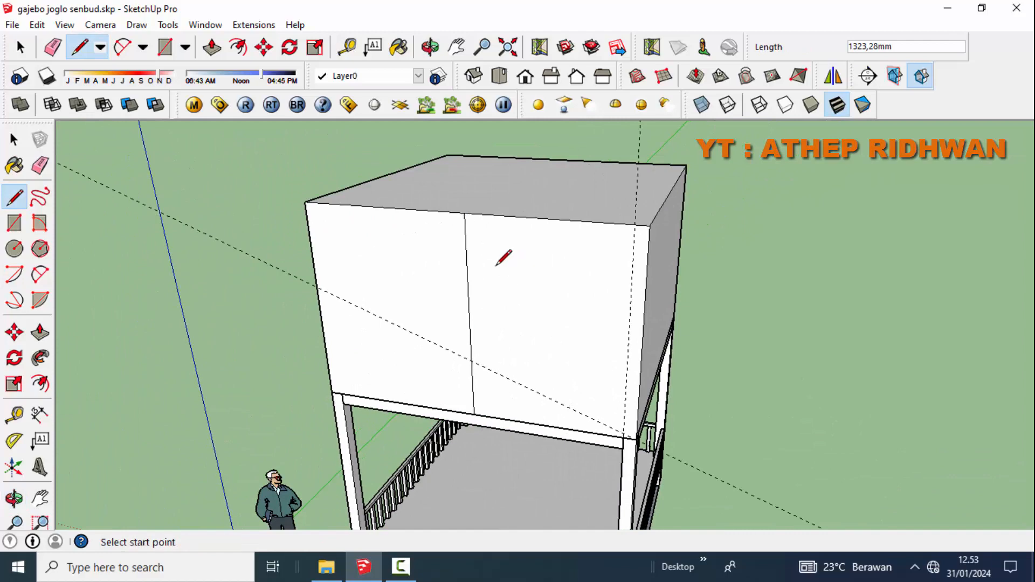
scroll(491, 353, "up", 2)
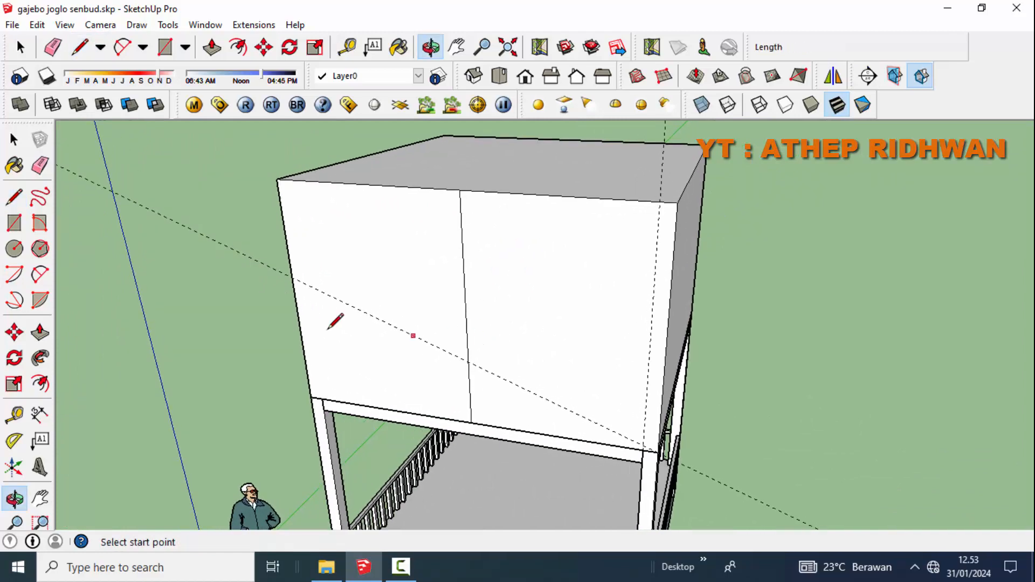
- Push/pull the roof block's top face up another 300 mm
left_click(40, 335)
left_click(504, 152)
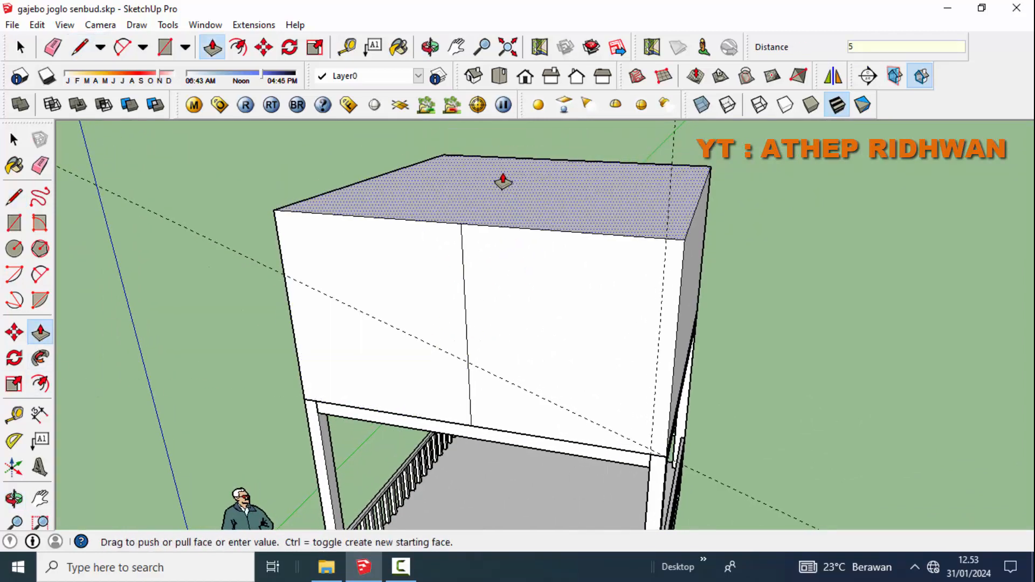
type("300")
key("Return")
middle_click_drag(603, 307, 604, 261)
- Draw the sloped edge from the bottom-right corner up along the 20° guide
left_click(14, 196)
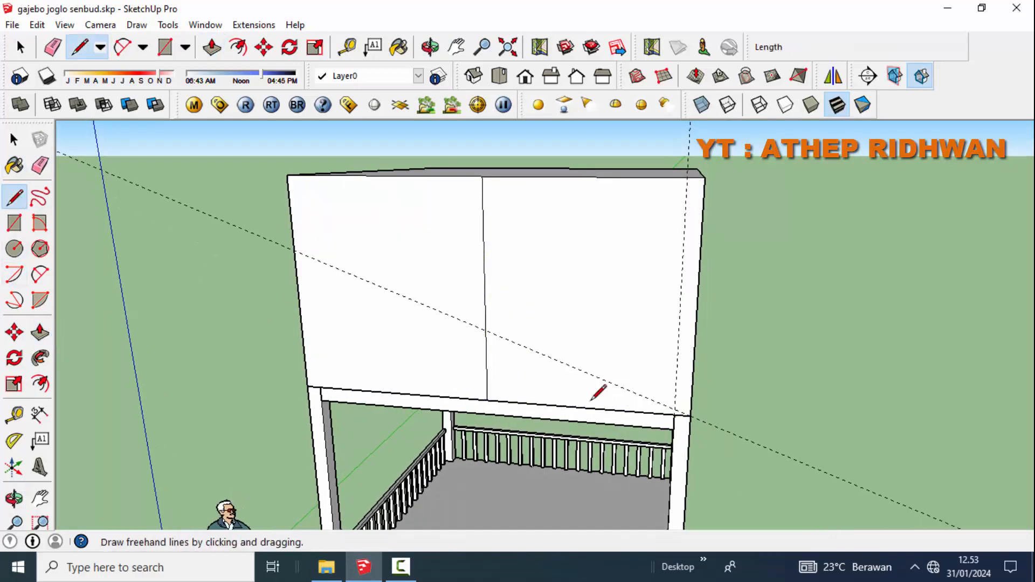
left_click(675, 409)
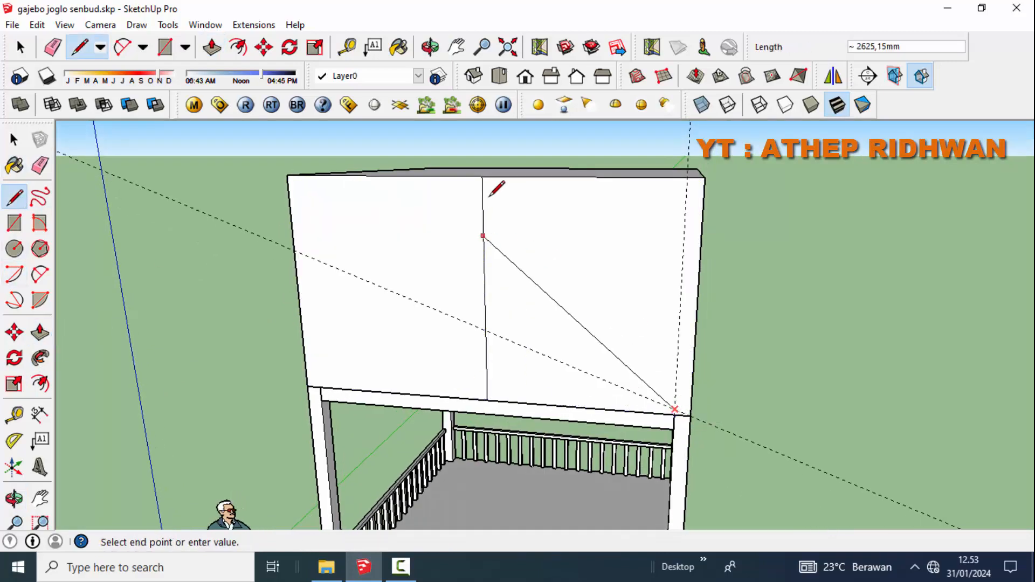
left_click(490, 168)
scroll(717, 386, "up", 4)
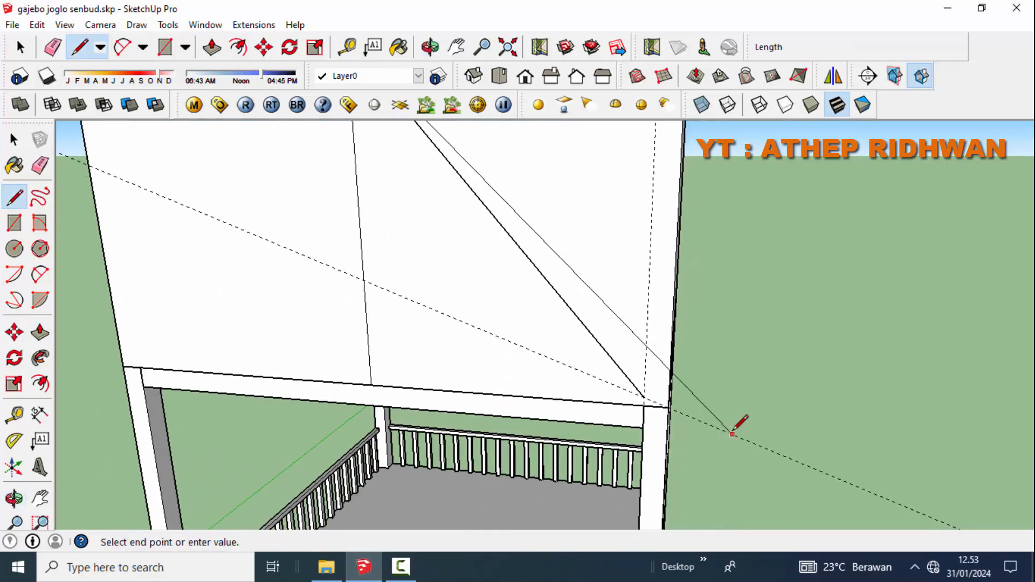
left_click(644, 397)
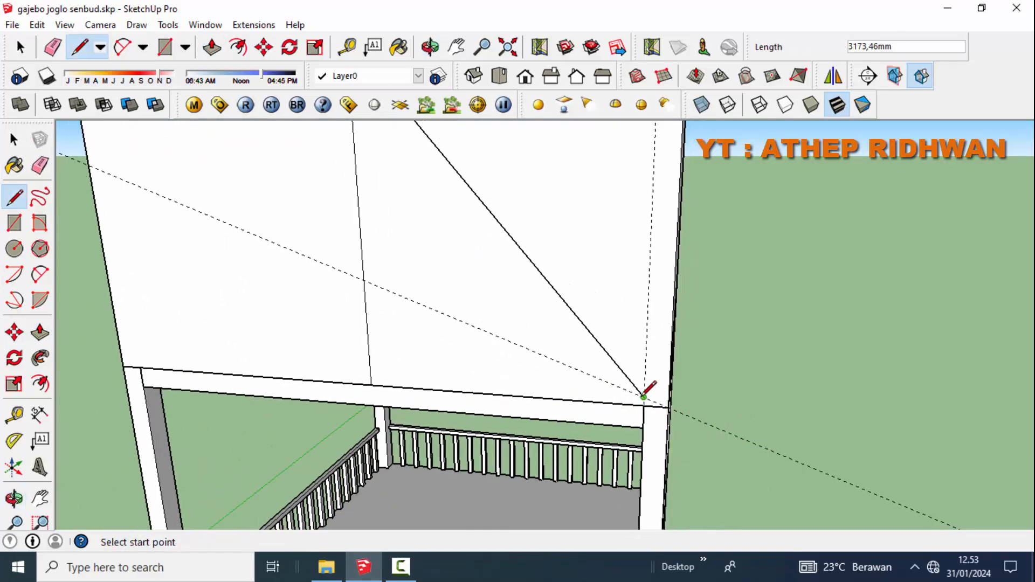
left_click(14, 415)
left_click(670, 301)
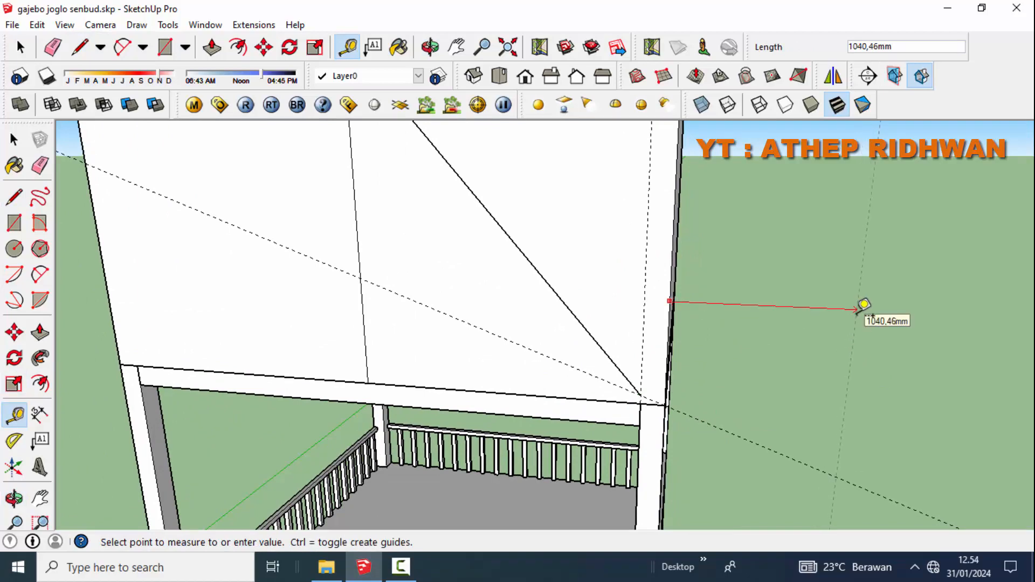
- Add 200 mm Tape Measure guides offset from the roof edge and diagonal guide
key("Return")
middle_click_drag(806, 345, 674, 382)
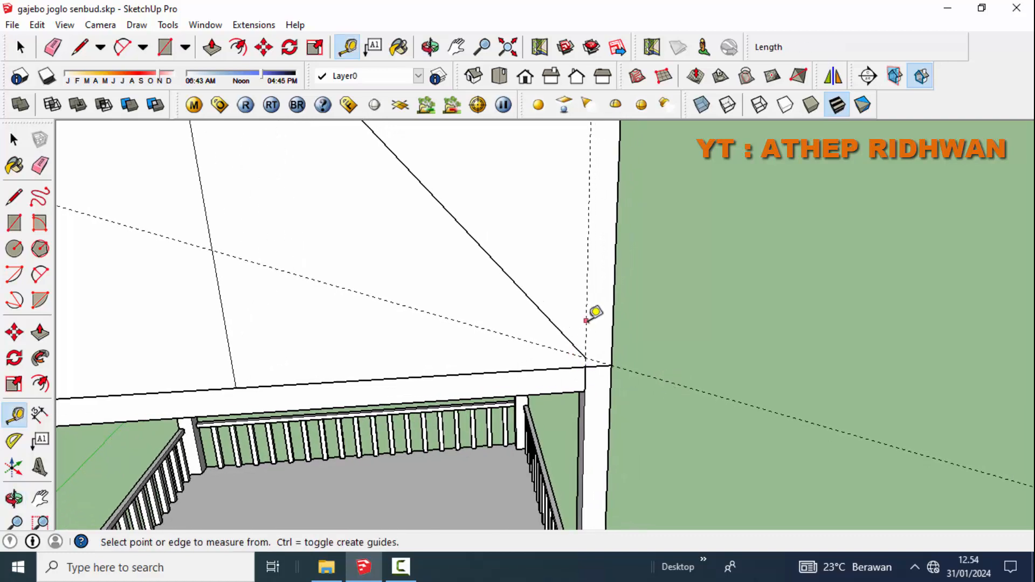
left_click(587, 320)
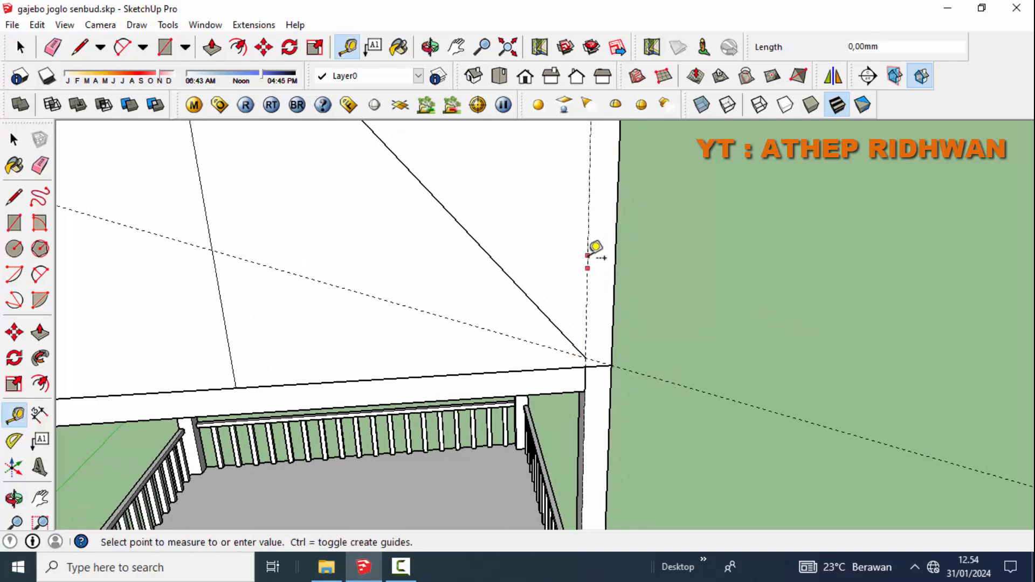
left_click(588, 255)
left_click(588, 261)
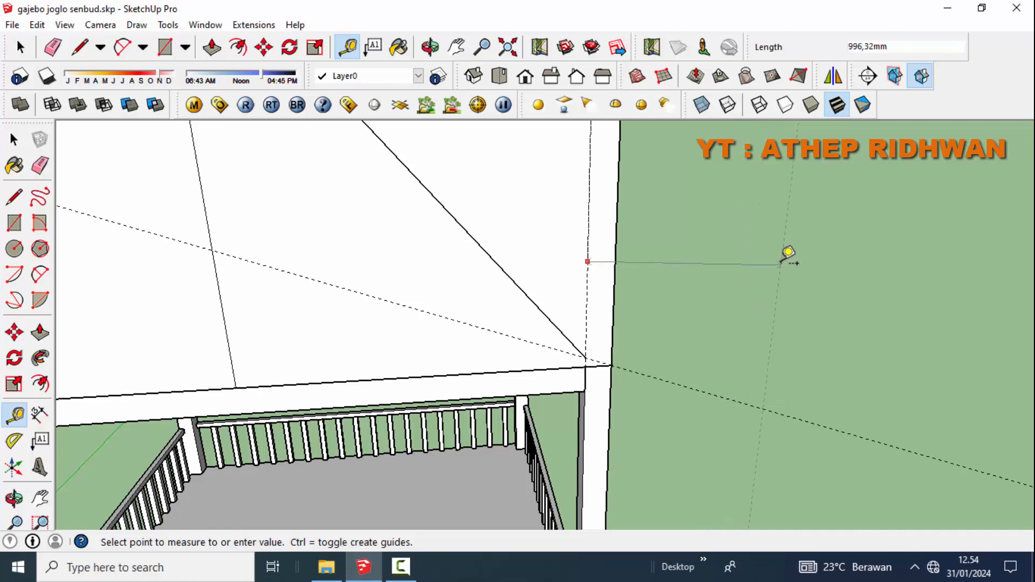
key("Return")
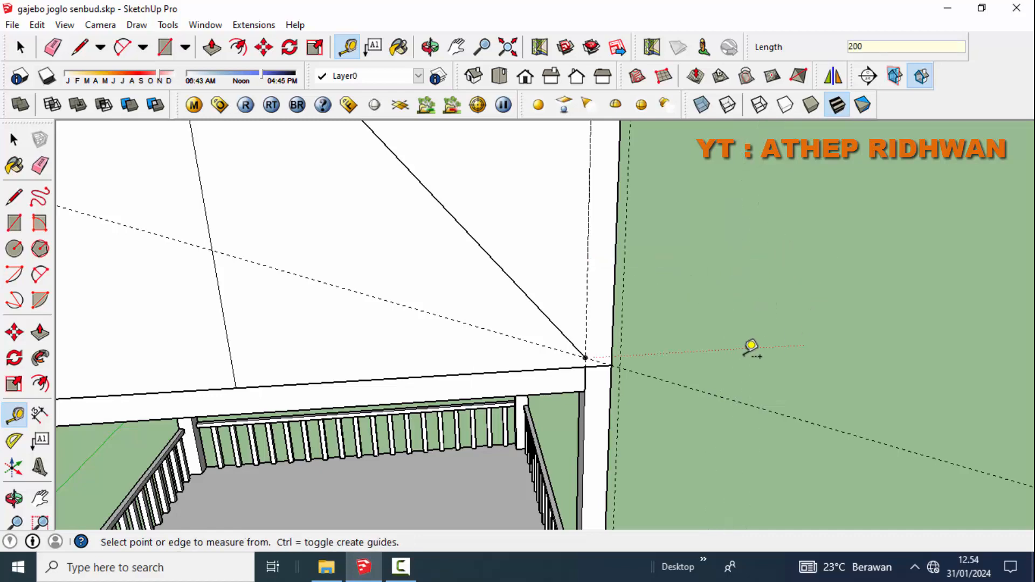
- Draw a 2000 mm eave line from the beam's top corner along the diagonal guide
middle_click_drag(751, 347, 275, 387)
scroll(768, 362, "up", 5)
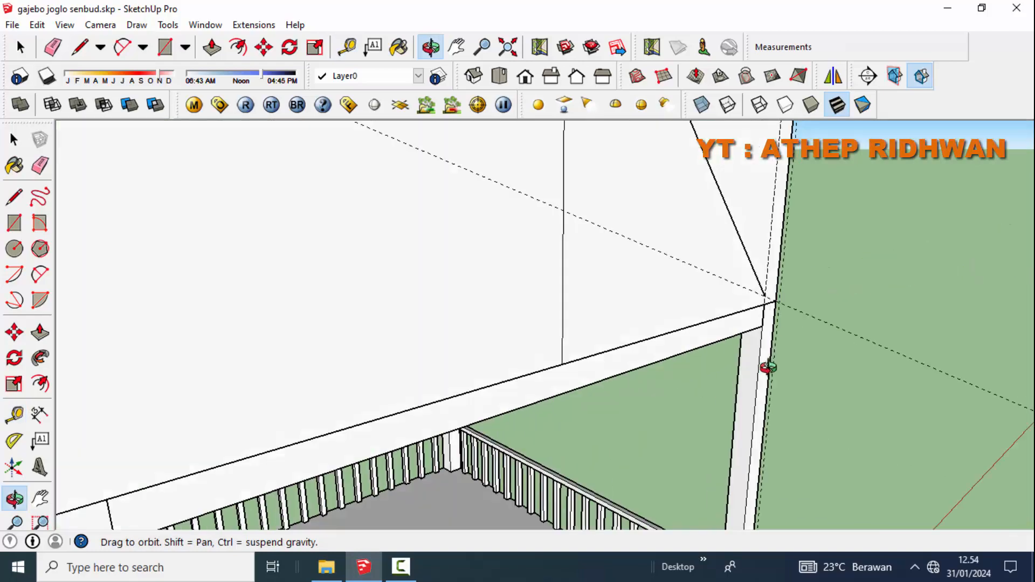
middle_click_drag(739, 308, 525, 310)
scroll(519, 318, "up", 4)
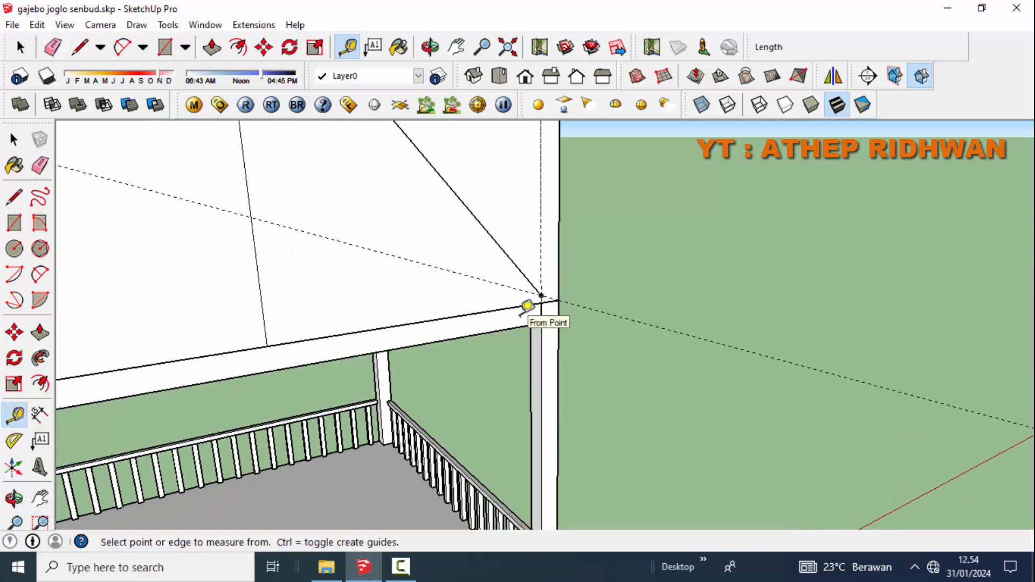
left_click(111, 298)
left_click(14, 199)
left_click(544, 294)
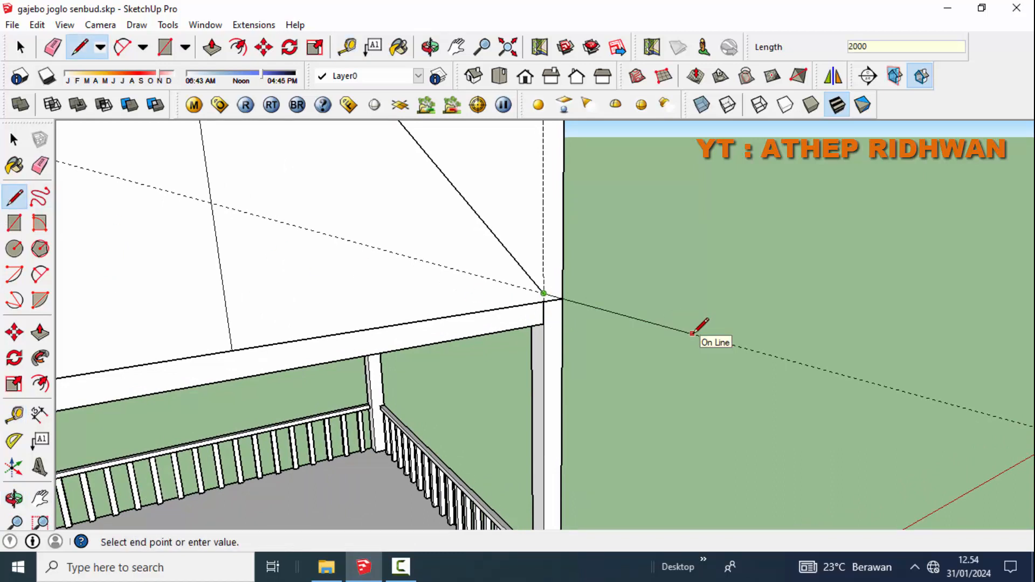
mouse_move(696, 354)
middle_mouse_down("shift")
mouse_move(391, 328)
mouse_move(351, 377)
mouse_move(238, 313)
mouse_move(282, 261)
middle_mouse_up("shift")
- Erase the long dashed guide lines around the beam corner
left_click(40, 166)
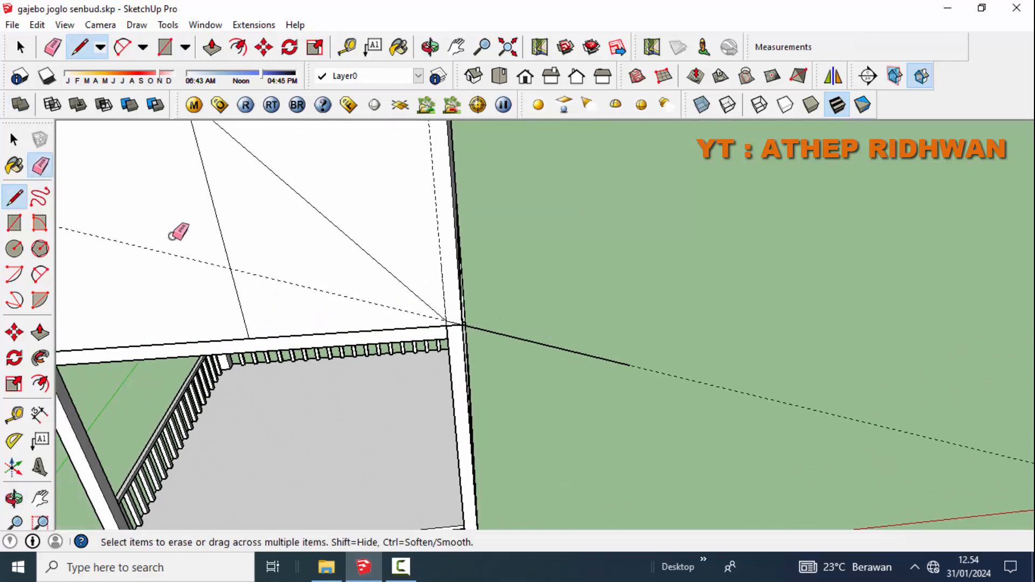
mouse_move(169, 238)
left_mouse_down()
mouse_move(209, 283)
mouse_move(670, 359)
left_mouse_up()
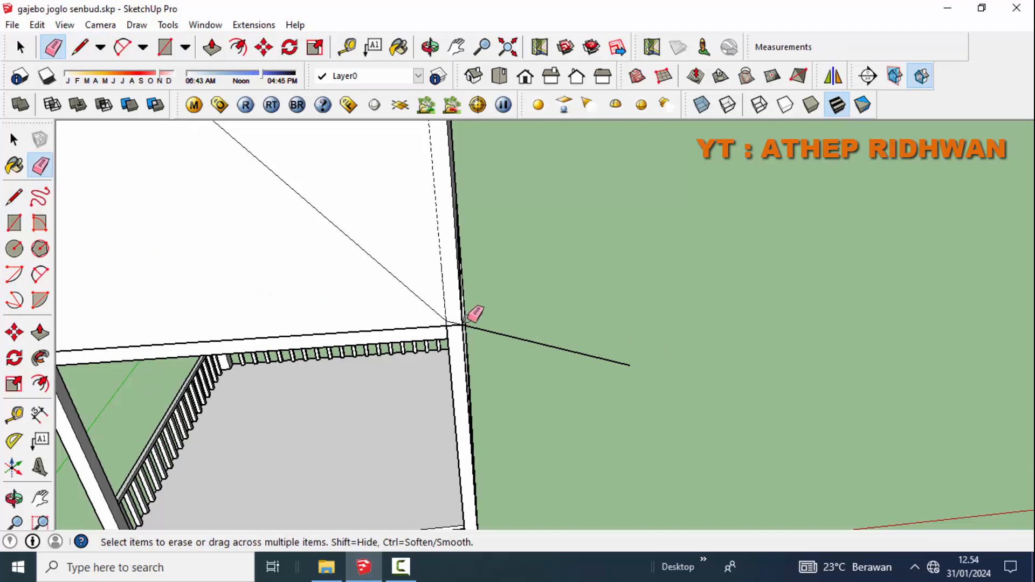
mouse_move(466, 322)
middle_mouse_down()
mouse_move(451, 323)
mouse_move(470, 367)
middle_mouse_up()
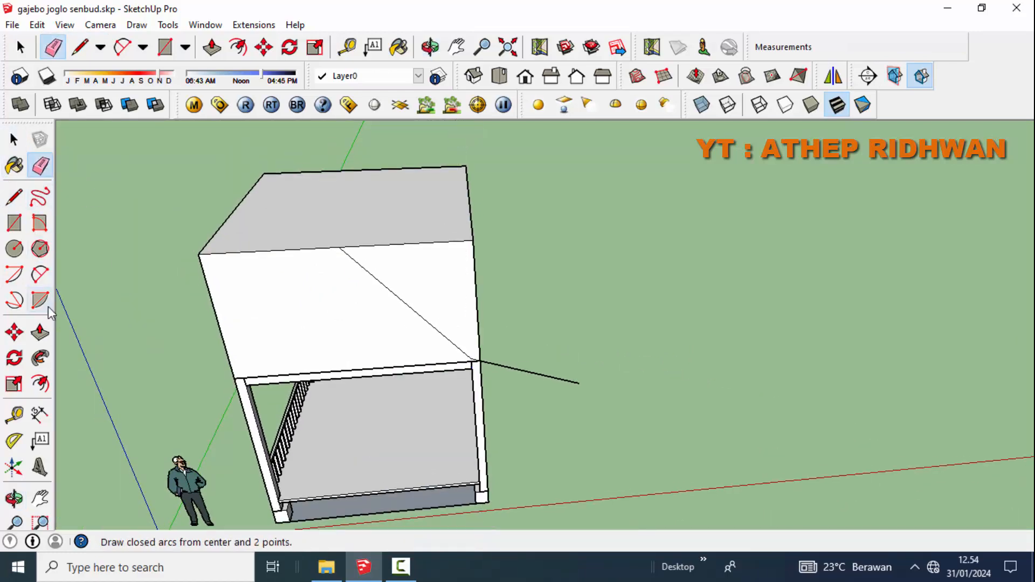
- Push the helper box's top face down toward the beam with Push/Pull
left_click(40, 333)
left_click(319, 254)
left_click(246, 384)
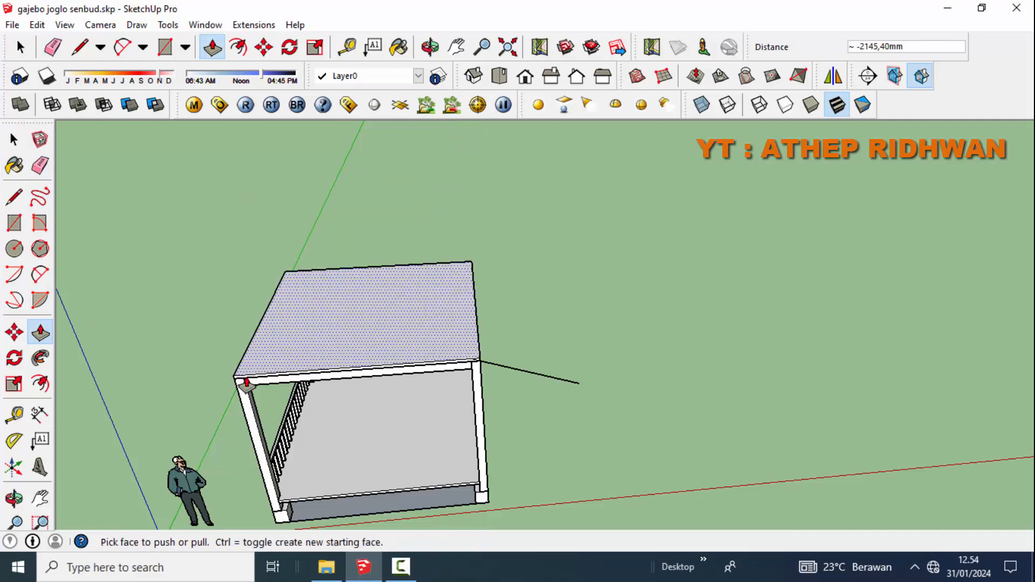
scroll(617, 358, "up", 6)
middle_click_drag(624, 308, 430, 287, "shift")
left_click(386, 248)
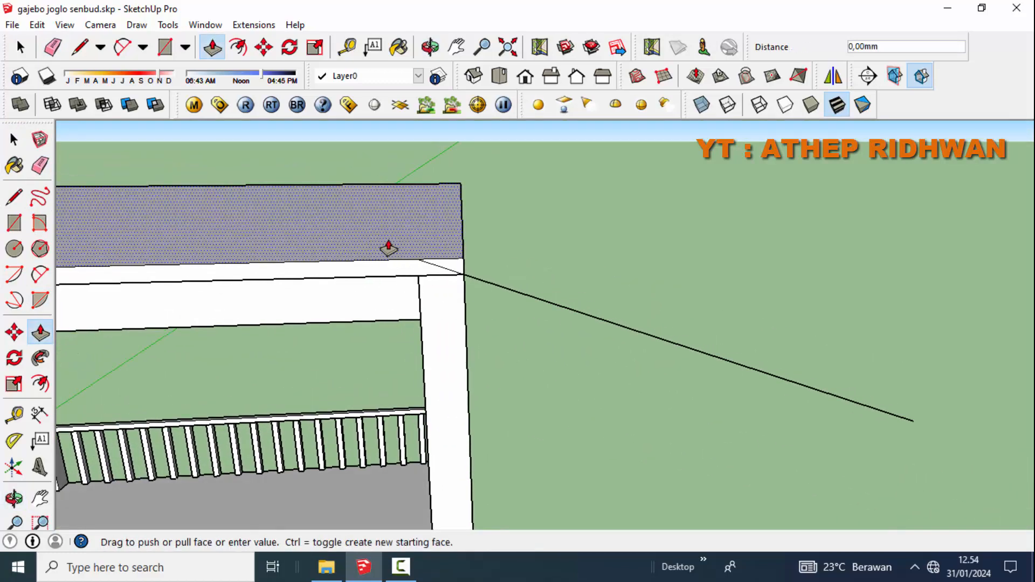
left_click(350, 241)
middle_click_drag(347, 234, 514, 436)
scroll(513, 433, "down", 1)
- Select the diagonal roof edge on the top face
left_click(14, 141)
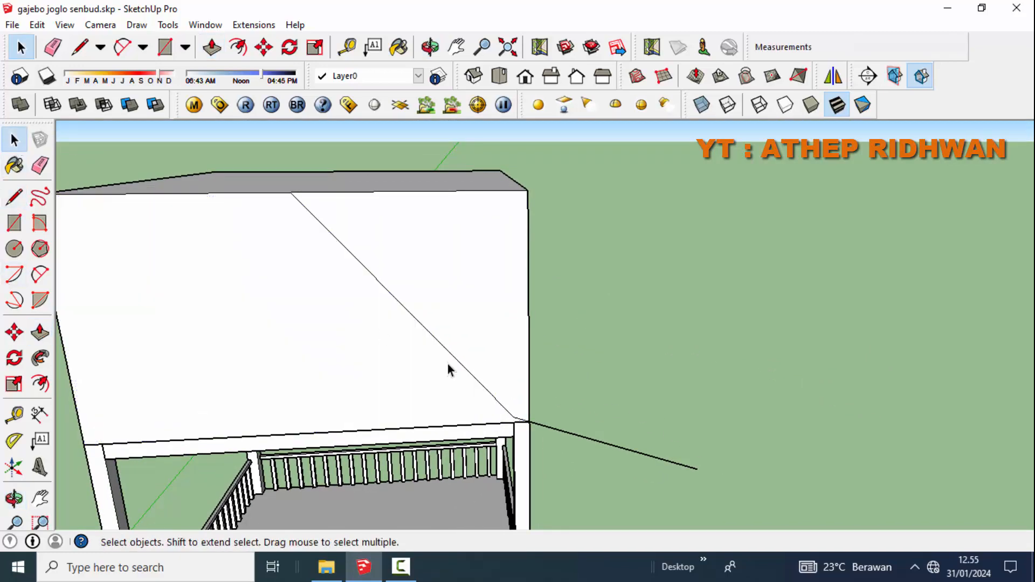
left_click(462, 366)
scroll(518, 430, "up", 3)
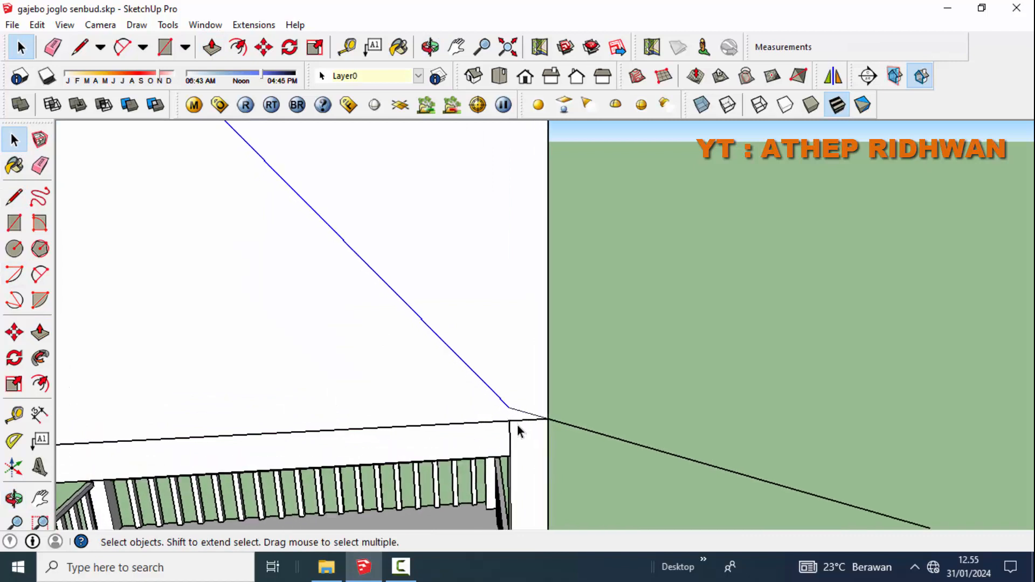
scroll(518, 426, "up", 1)
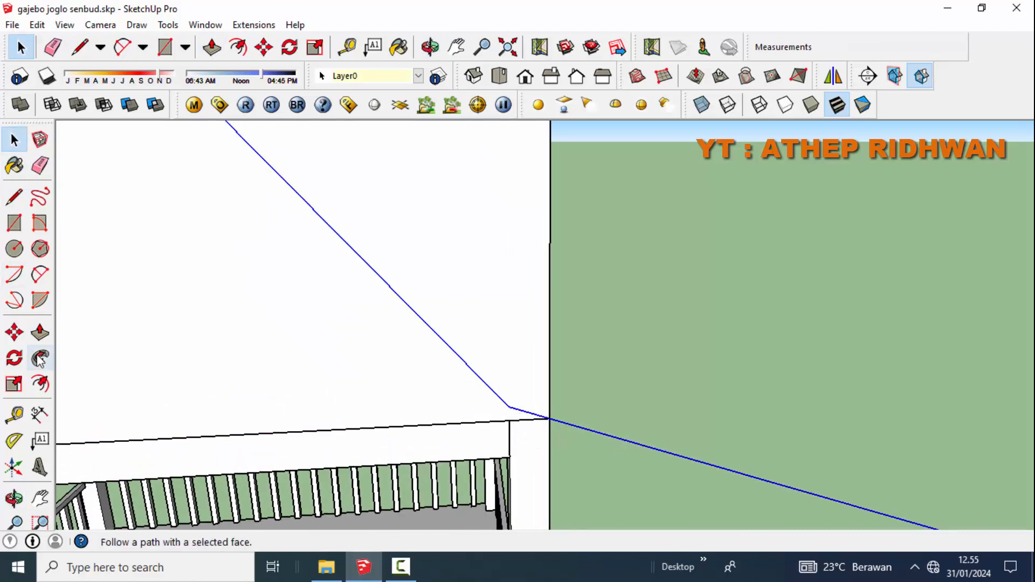
left_click(14, 332)
- Copy the selected diagonal roof edge and eave line 50 mm parallel
key("ctrl")
left_click(550, 418)
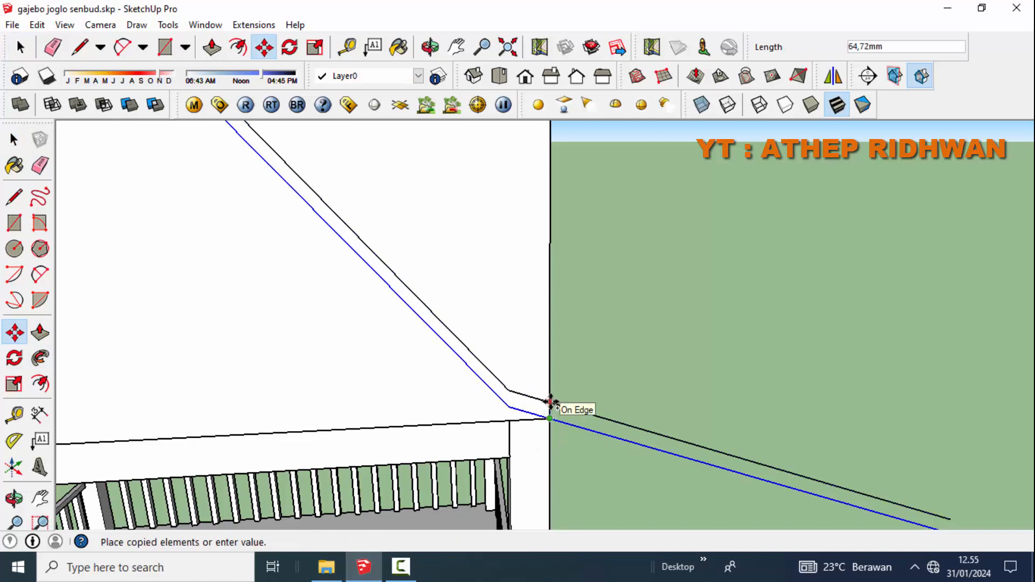
type("50")
key("Return")
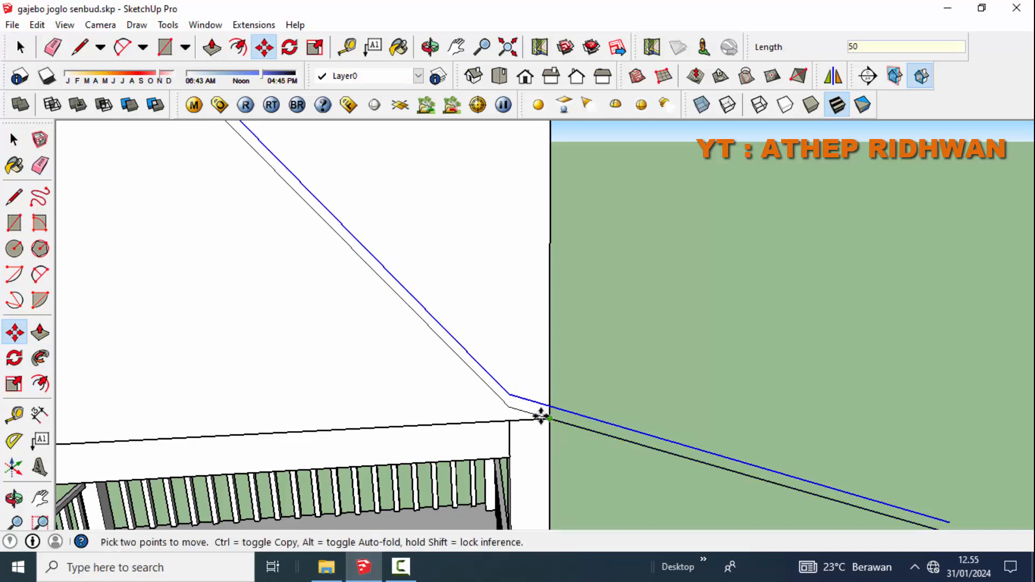
middle_click_drag(539, 415, 518, 363)
scroll(476, 393, "up", 5)
middle_click(479, 395)
scroll(559, 390, "up", 1)
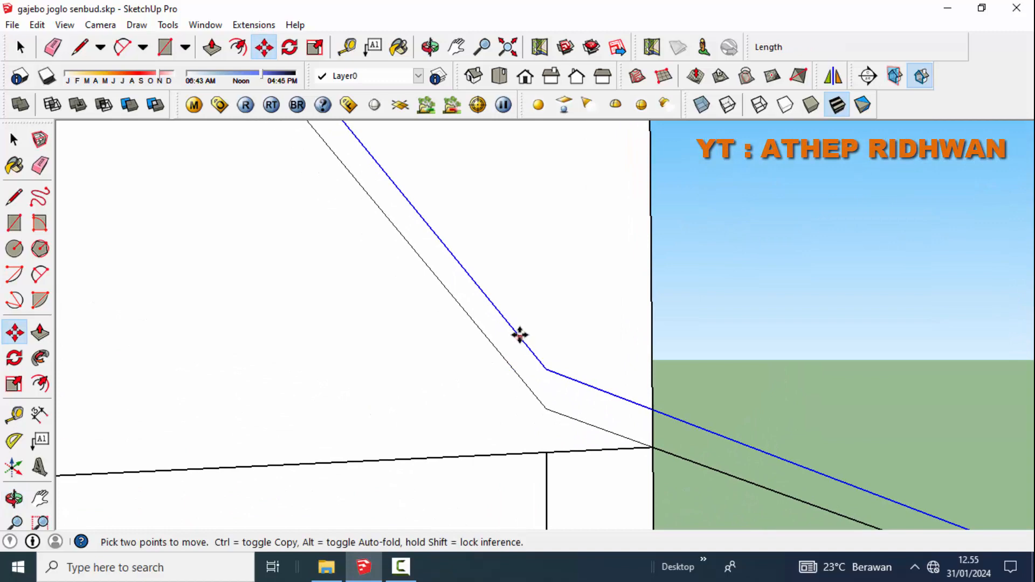
- Add a 5 mm Tape Measure guide beside the copied roof edge
left_click(14, 416)
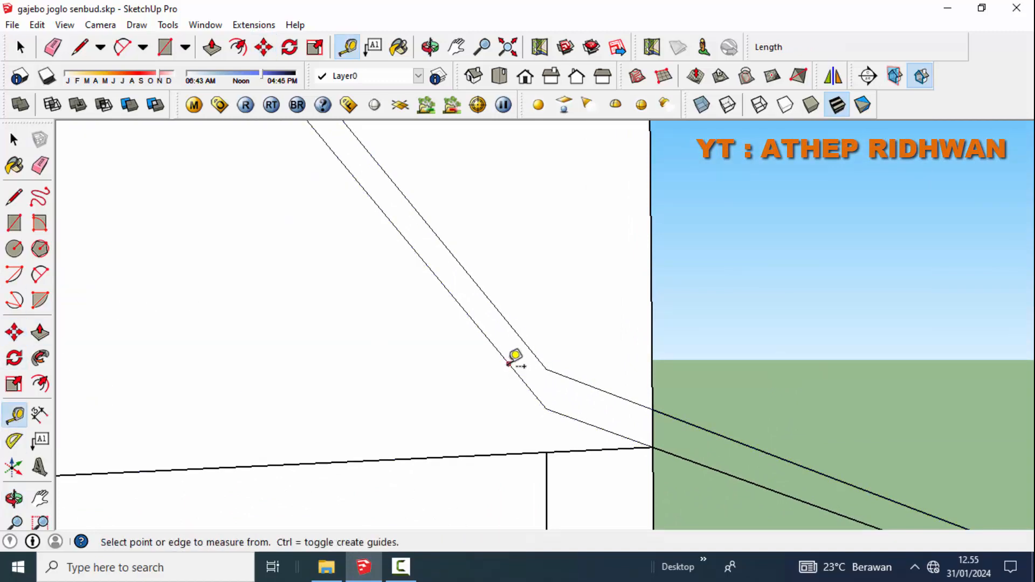
left_click(508, 363)
type("5")
key("Return")
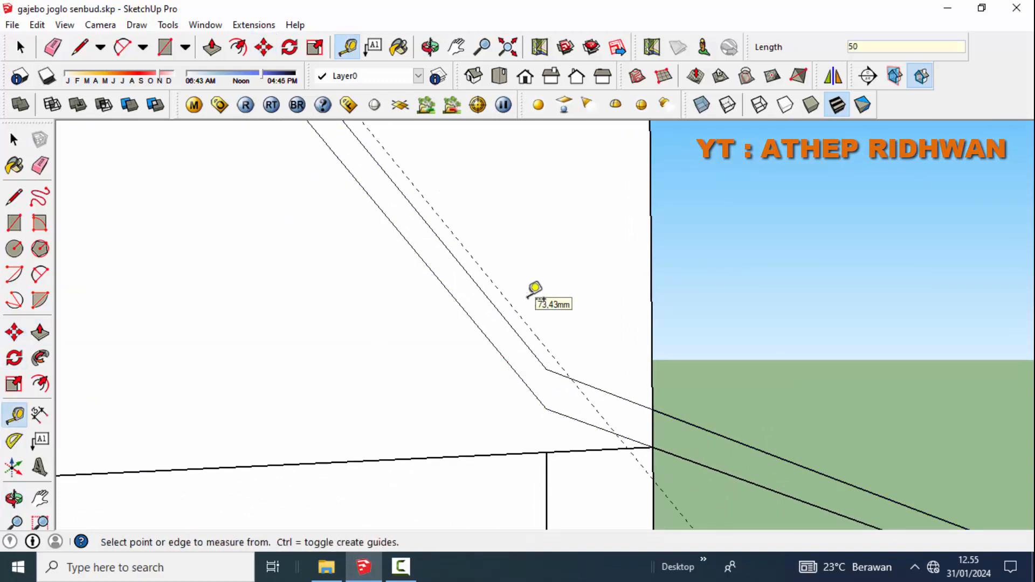
- Copy the roof edge onto the guide and erase the extra edge
key("space")
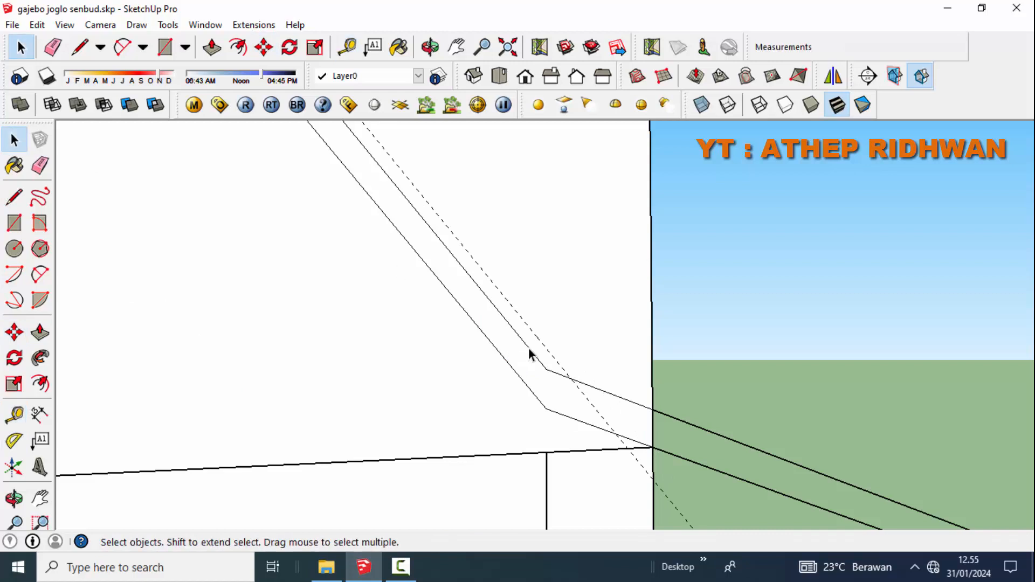
left_click(531, 351)
left_click(14, 333)
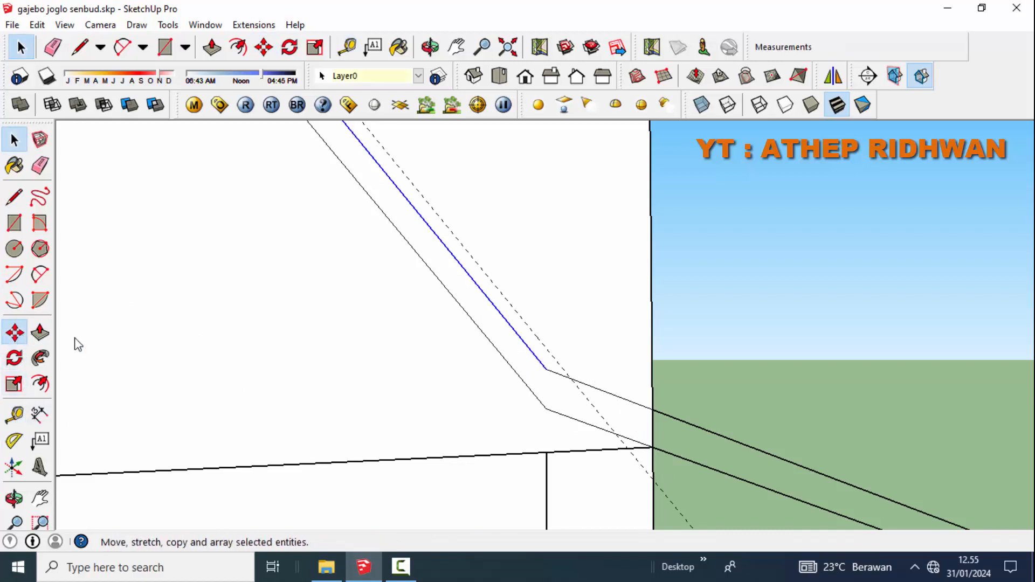
key("ctrl")
left_click(546, 370)
left_click(567, 379)
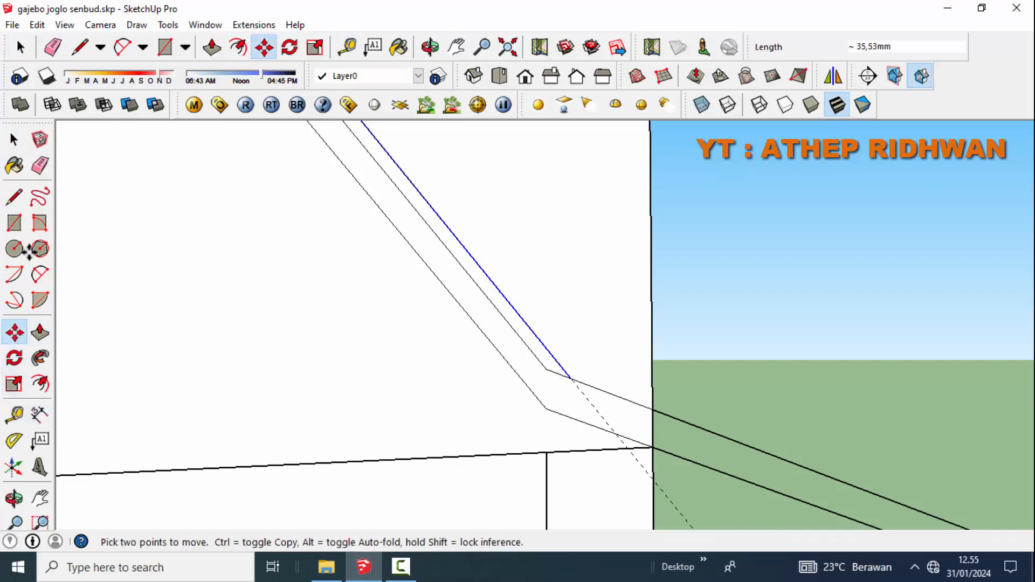
left_click(40, 165)
left_click(539, 361)
middle_click_drag(539, 361, 573, 413)
scroll(358, 150, "up", 6)
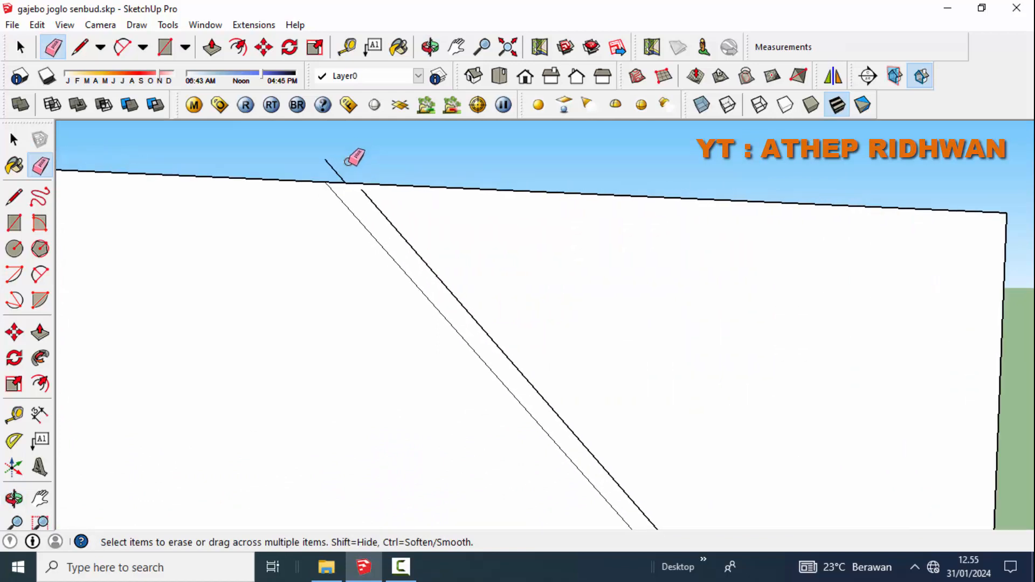
- Draw a closing line across the top of the narrow roof strip
key("l")
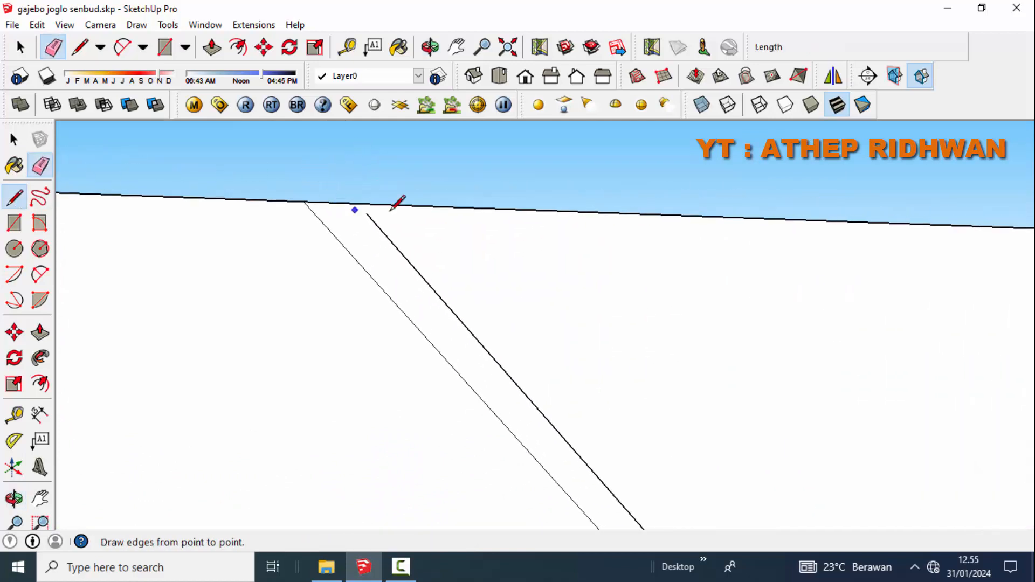
left_click(367, 213)
left_click(358, 204)
scroll(363, 210, "down", 6)
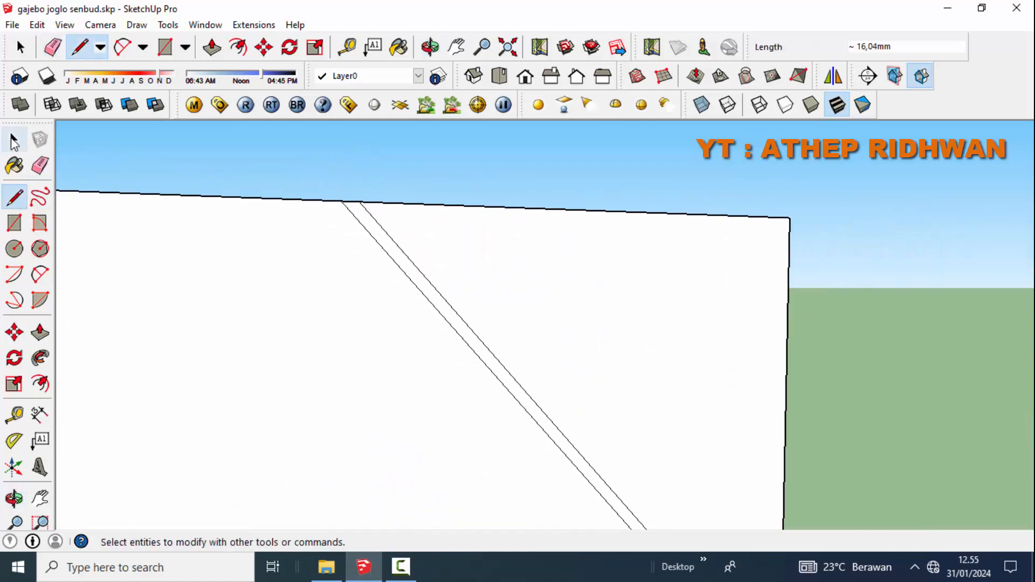
left_click(14, 140)
scroll(499, 356, "down", 1)
scroll(498, 356, "down", 4)
middle_click_drag(498, 356, 440, 372)
scroll(697, 456, "up", 3)
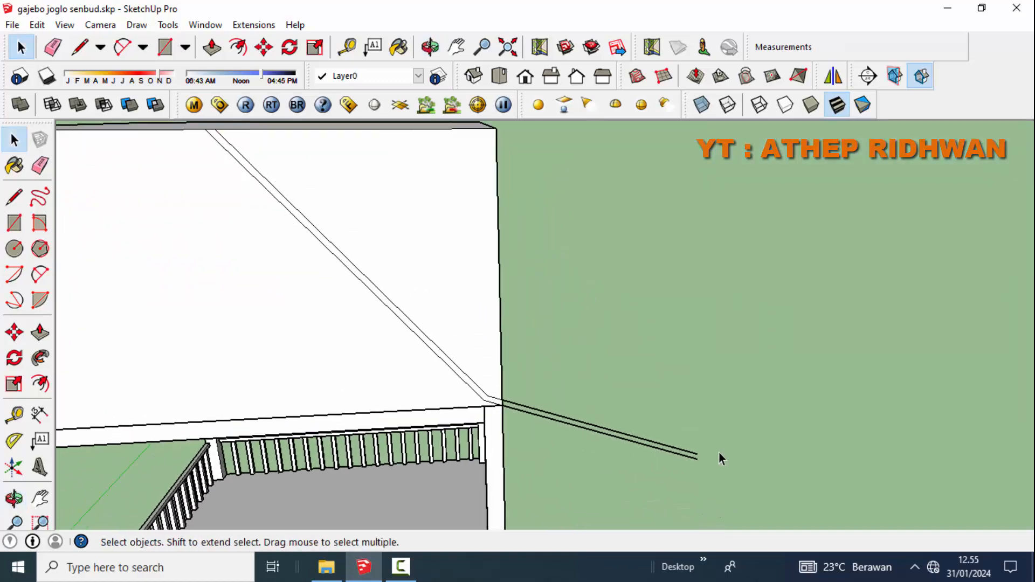
- Split the roof profile strip at its eave end and erase the leftover stub edges
left_click(14, 196)
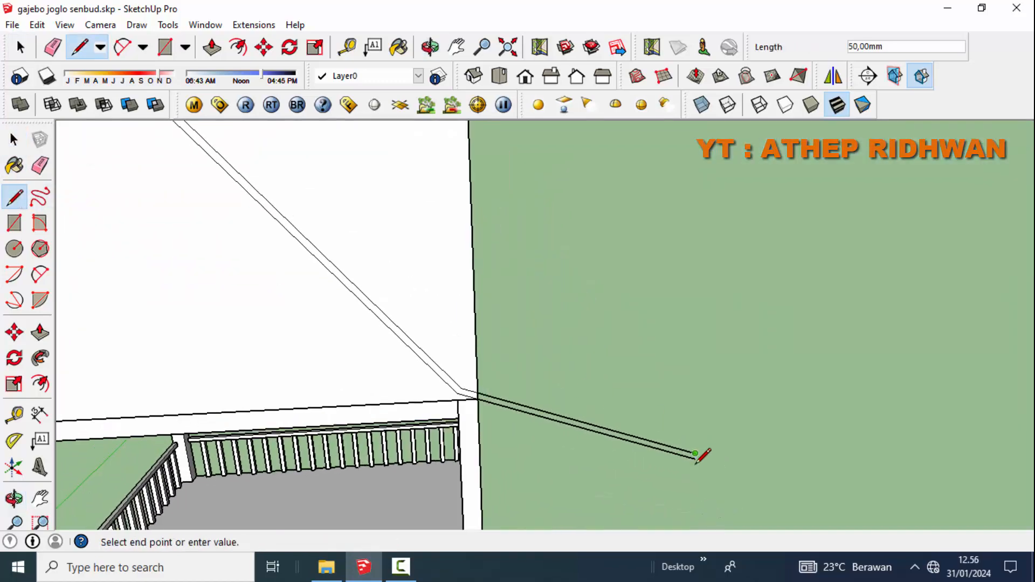
key("Escape")
middle_click_drag(698, 453, 659, 302)
scroll(661, 303, "up", 3)
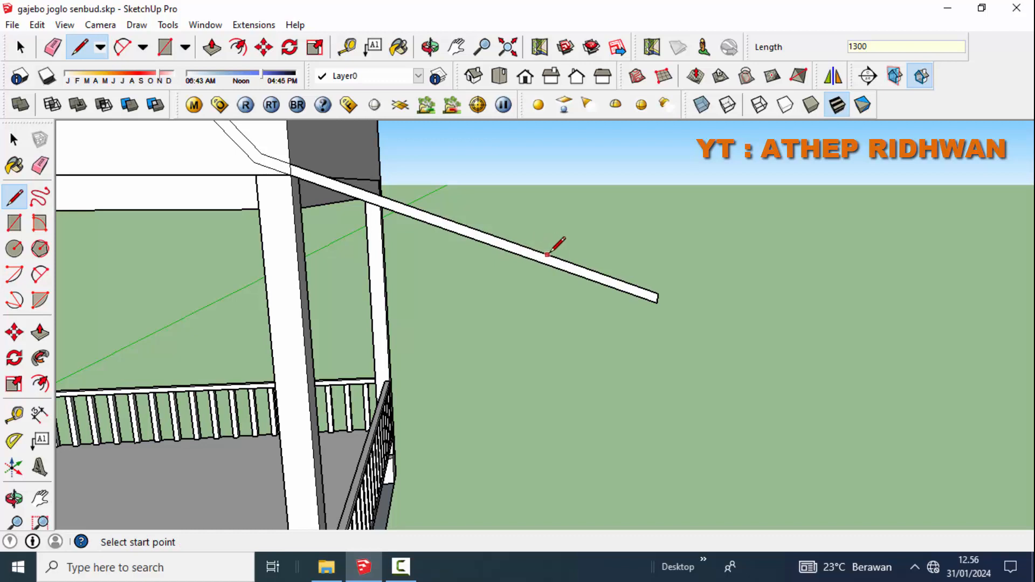
middle_click_drag(296, 161, 302, 216)
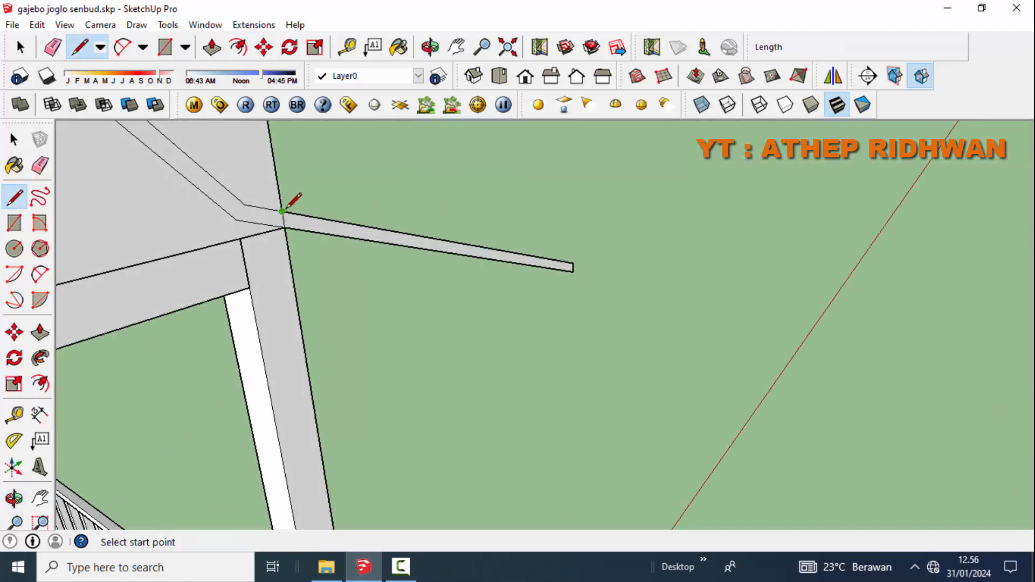
left_click(283, 211)
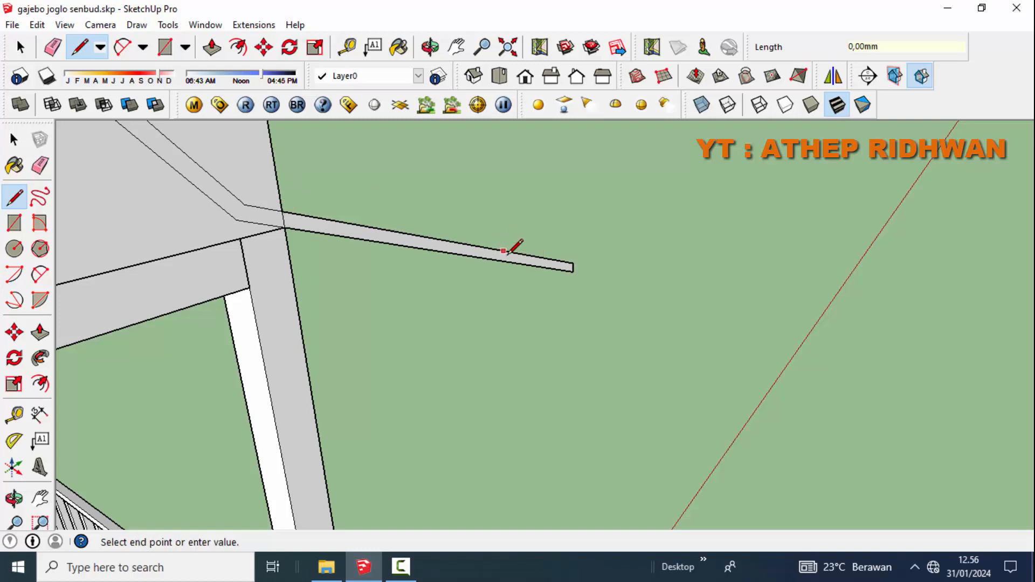
left_click(504, 251)
left_click(39, 166)
mouse_move(539, 261)
left_mouse_down()
mouse_move(565, 268)
mouse_move(525, 257)
left_mouse_up()
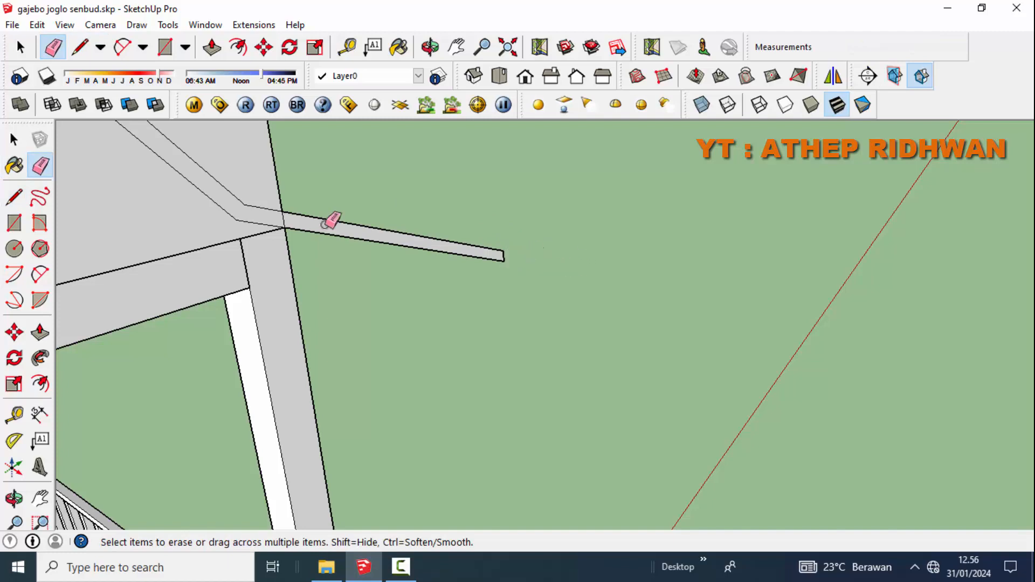
left_click(14, 140)
- Erase the helper box's top edges and triangle face
middle_click_drag(204, 199, 587, 264)
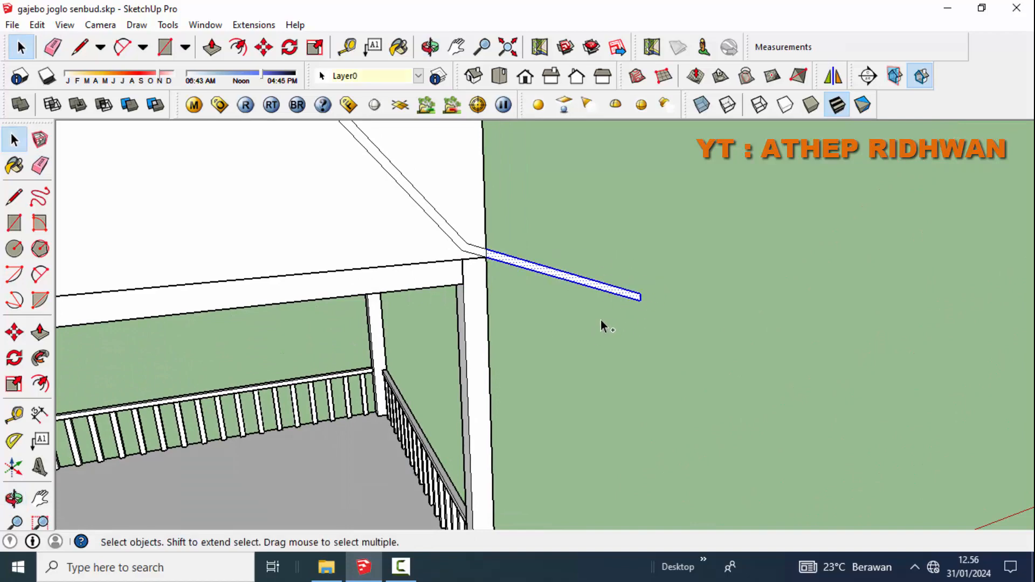
scroll(464, 249, "up", 5)
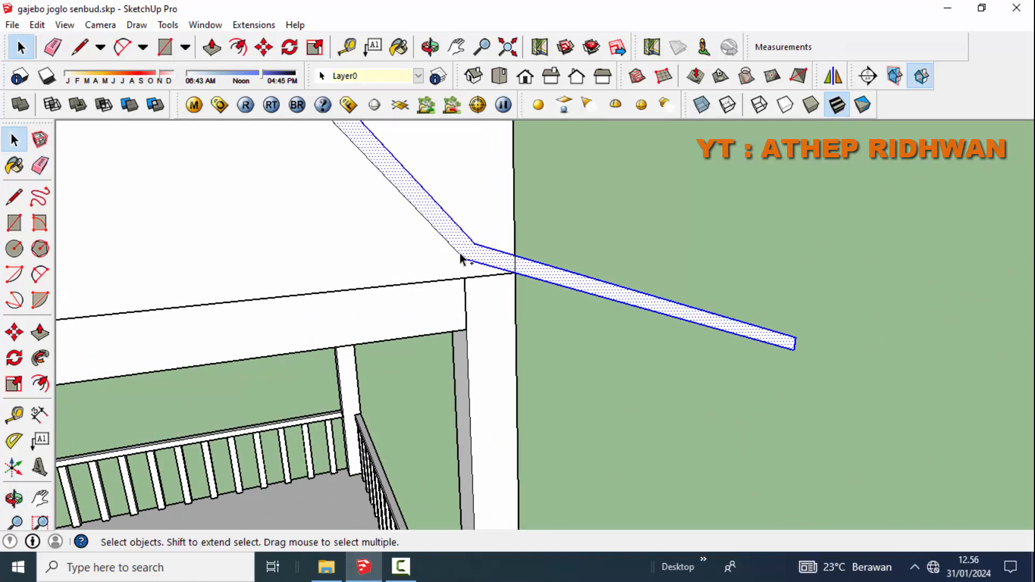
scroll(459, 253, "down", 6)
mouse_move(459, 252)
middle_mouse_down()
mouse_move(381, 329)
mouse_move(345, 320)
middle_mouse_up()
left_click(40, 166)
left_click_drag(323, 179, 291, 182)
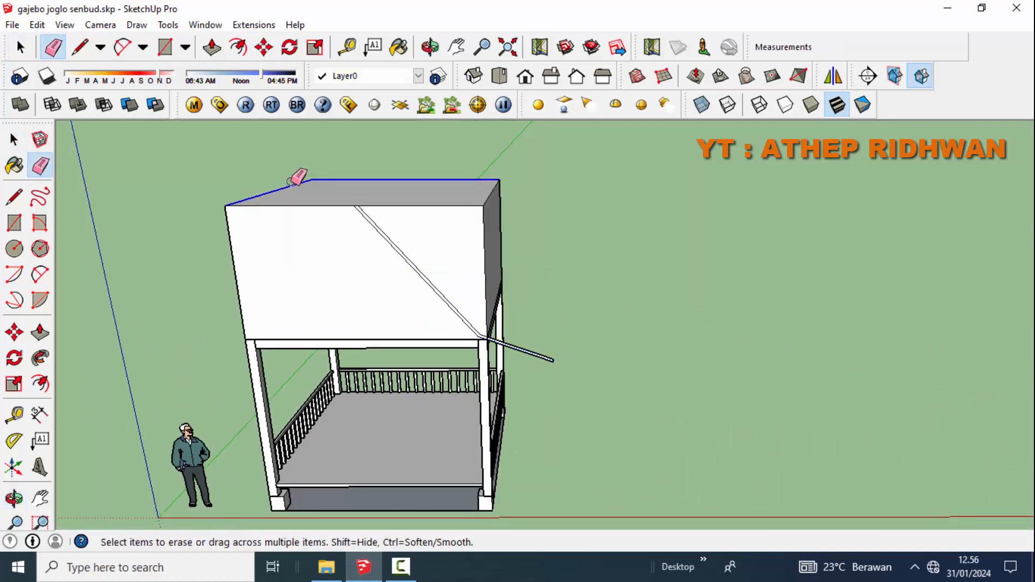
left_click_drag(219, 226, 249, 222)
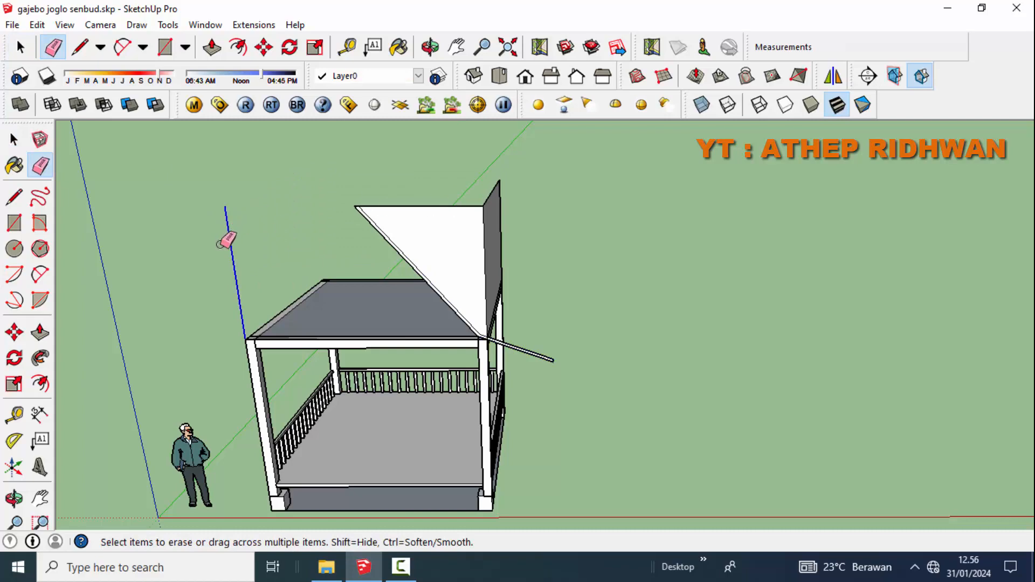
left_click_drag(479, 216, 499, 247)
scroll(499, 248, "up", 6)
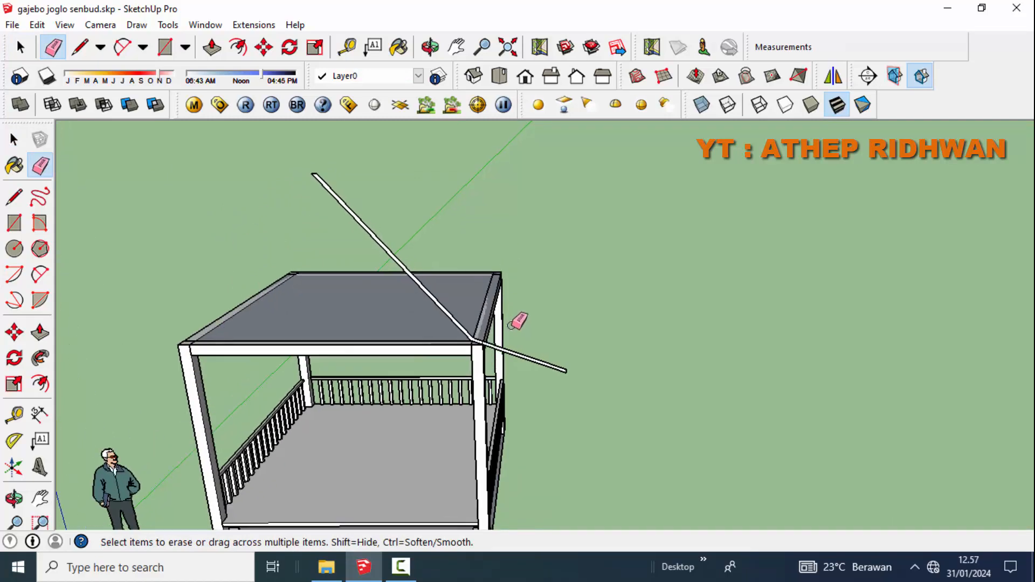
scroll(488, 310, "up", 2)
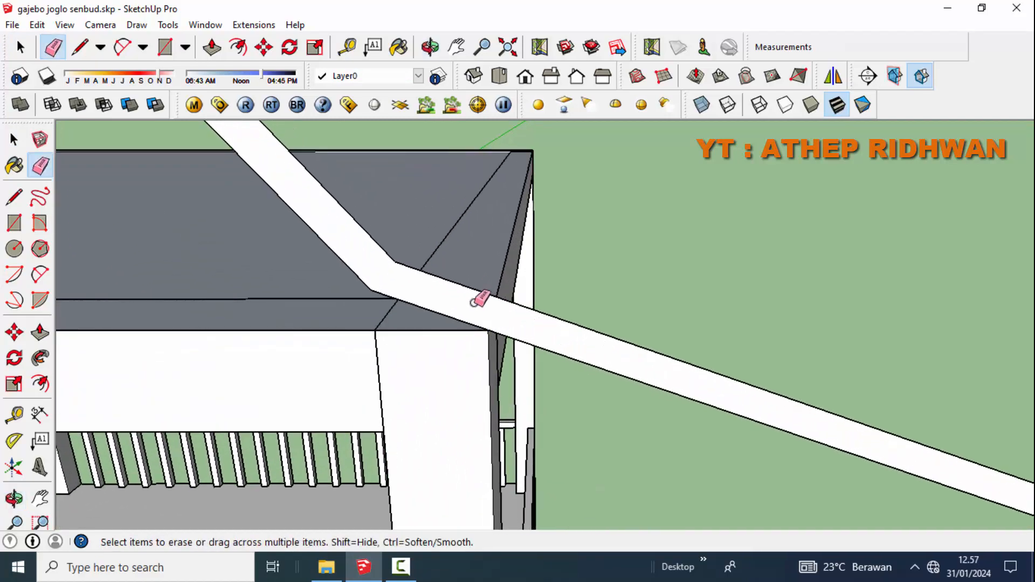
- Select the flat roof face above the beams
left_click(14, 139)
left_click(280, 291)
scroll(282, 292, "down", 8)
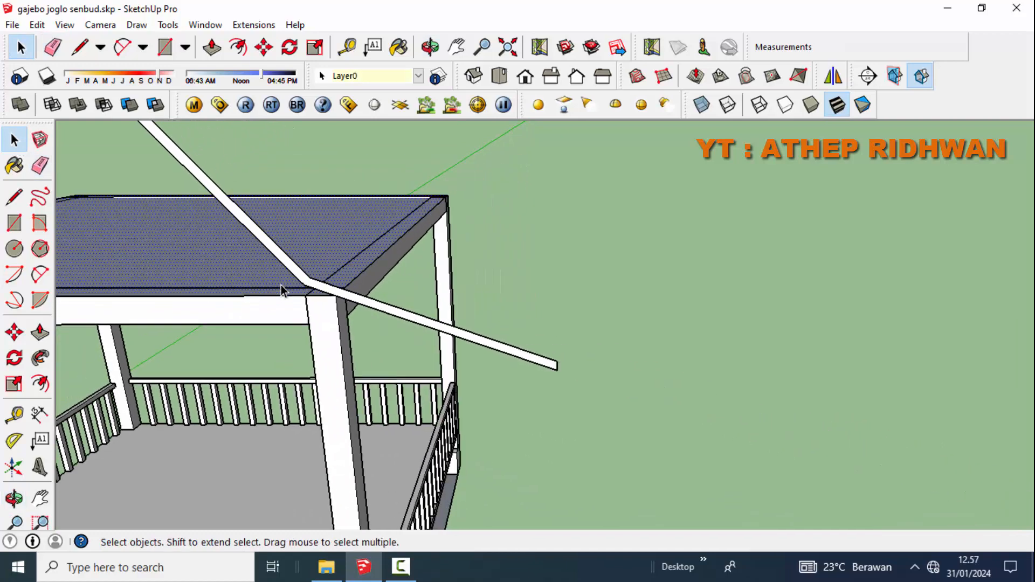
middle_click_drag(282, 291, 565, 330, "shift")
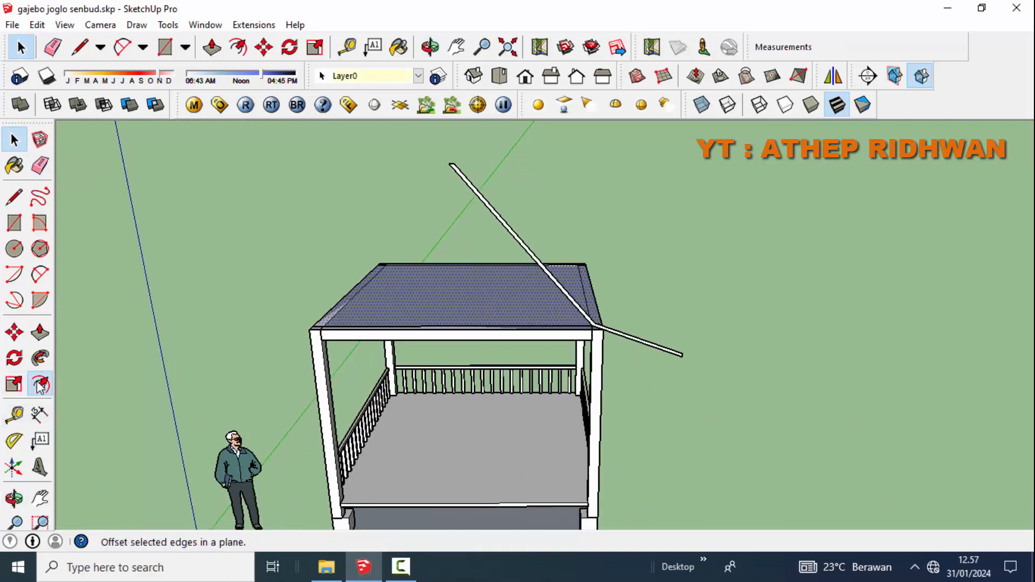
- Orbit around the swept pyramid roof to inspect it from several angles
scroll(587, 319, "up", 6)
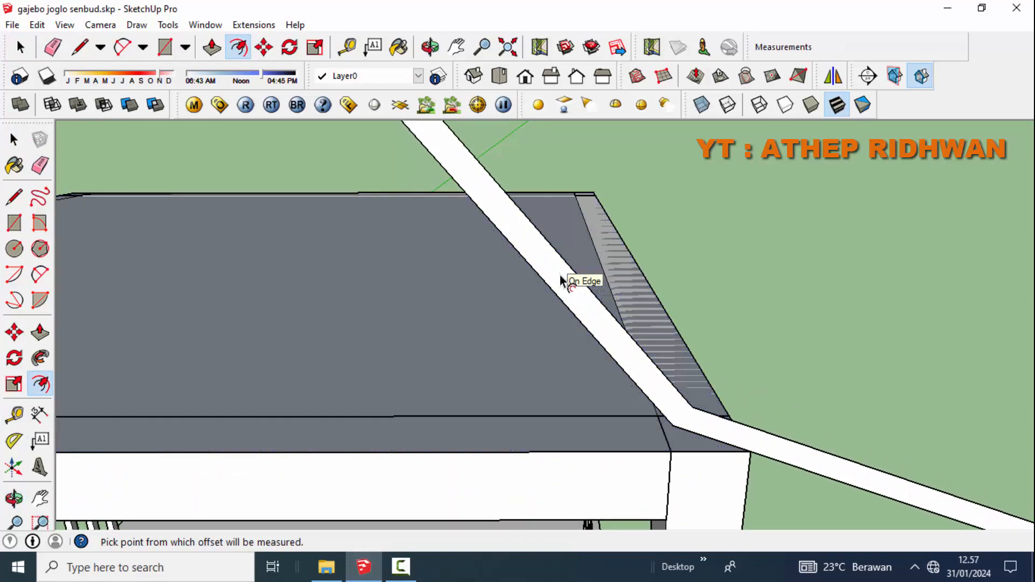
key("space")
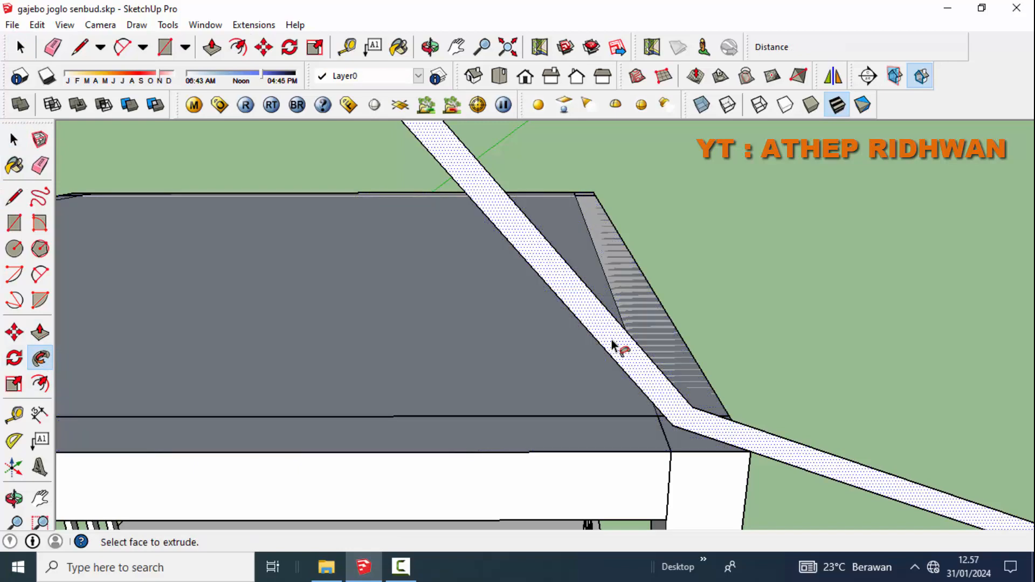
scroll(613, 346, "down", 8)
middle_click_drag(614, 346, 524, 230)
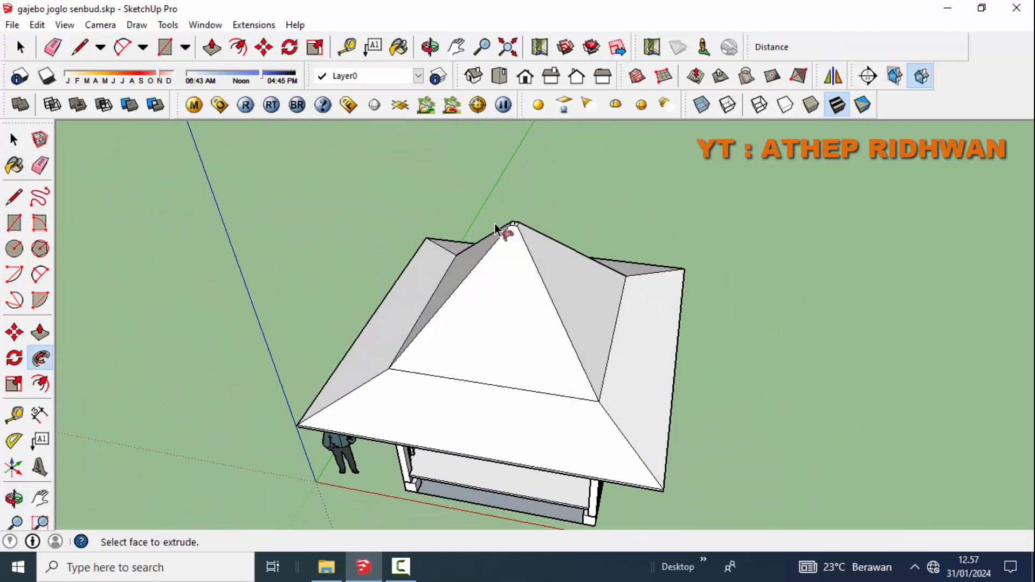
scroll(525, 232, "up", 8)
middle_click_drag(549, 283, 539, 257)
scroll(526, 245, "down", 5)
scroll(528, 291, "down", 5)
middle_click_drag(528, 291, 538, 247)
scroll(539, 248, "up", 2)
scroll(537, 322, "up", 2)
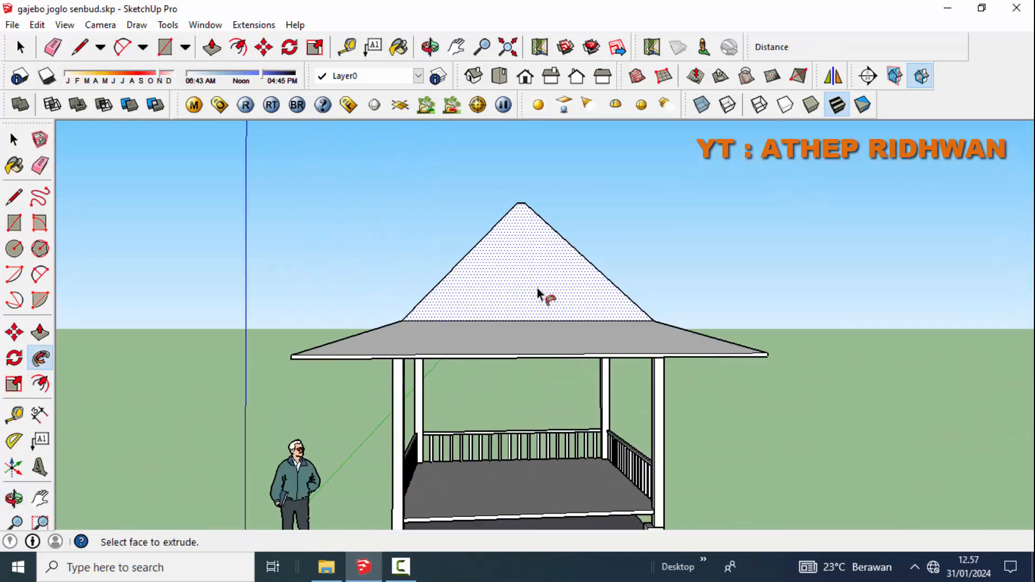
middle_click_drag(543, 293, 543, 370)
scroll(543, 370, "up", 1)
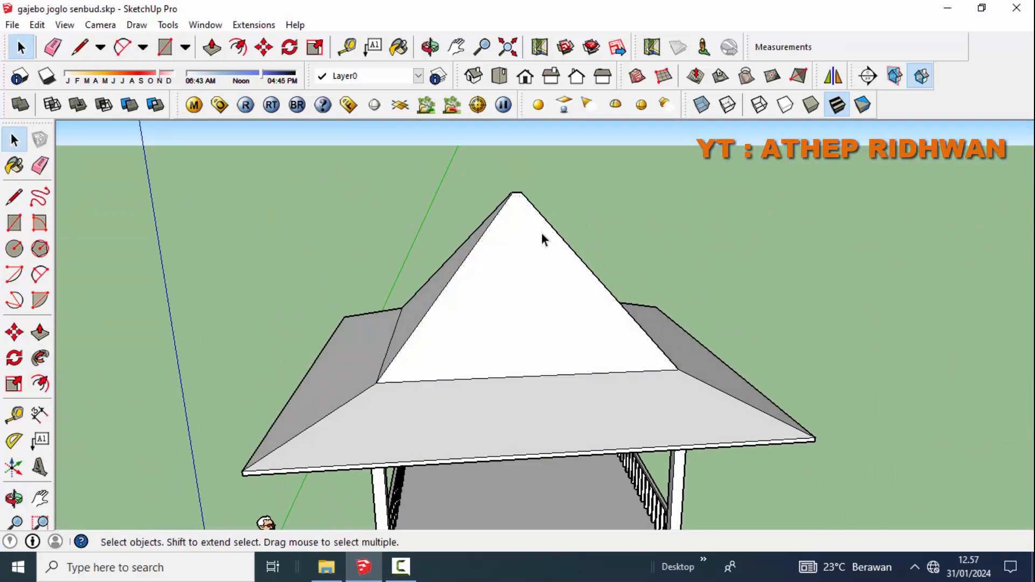
scroll(518, 237, "up", 3)
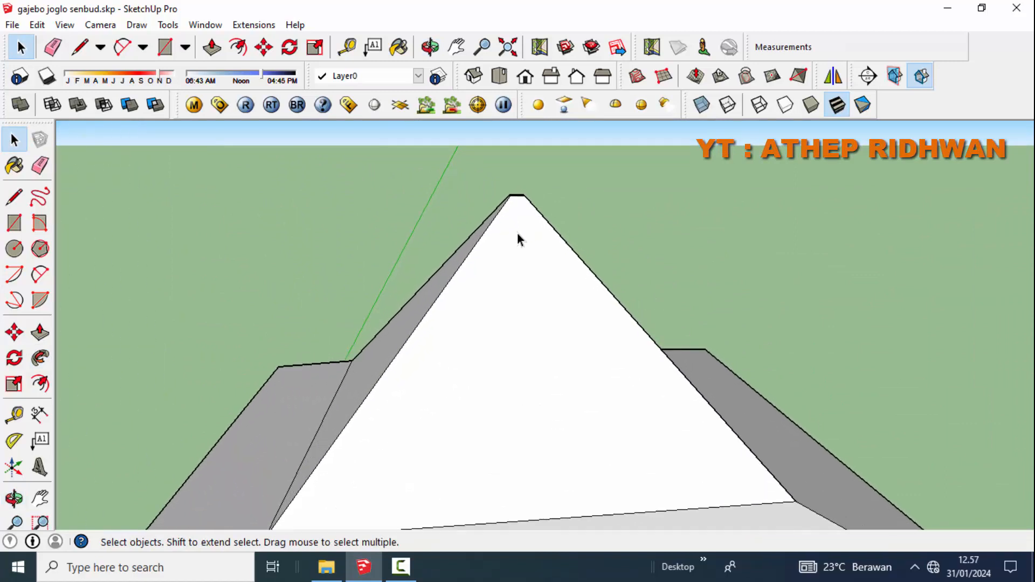
mouse_move(517, 237)
middle_mouse_down()
mouse_move(517, 305)
mouse_move(527, 306)
middle_mouse_up()
scroll(522, 236, "up", 1)
scroll(518, 313, "down", 2)
scroll(524, 288, "down", 1)
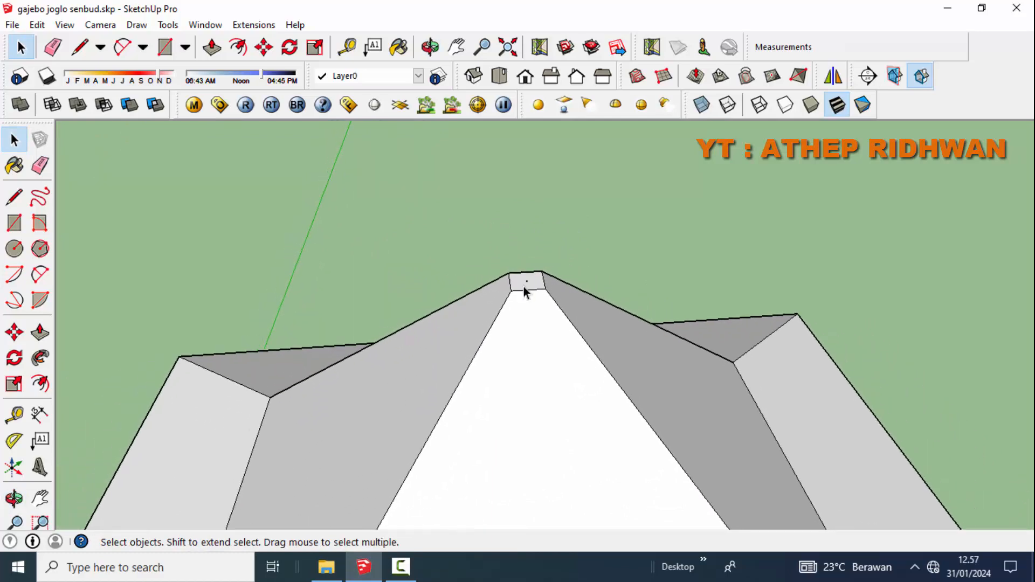
scroll(523, 287, "down", 6)
- Make the whole pyramid roof a group and view the gazebo from the front
left_click(531, 266)
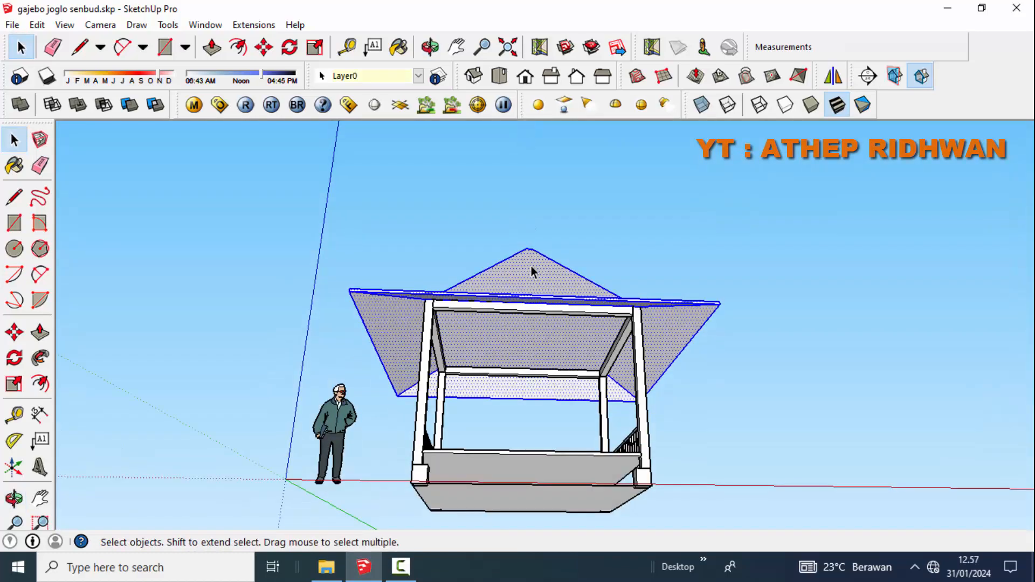
right_click(532, 267)
left_click(585, 145)
middle_click_drag(586, 162, 552, 305)
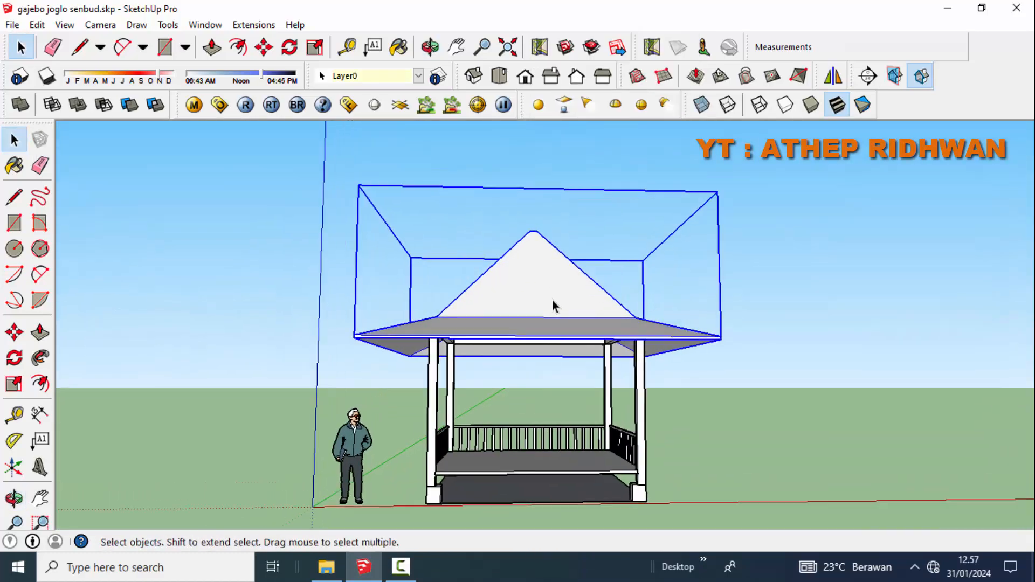
scroll(550, 300, "up", 1)
key("f")
scroll(513, 262, "up", 2)
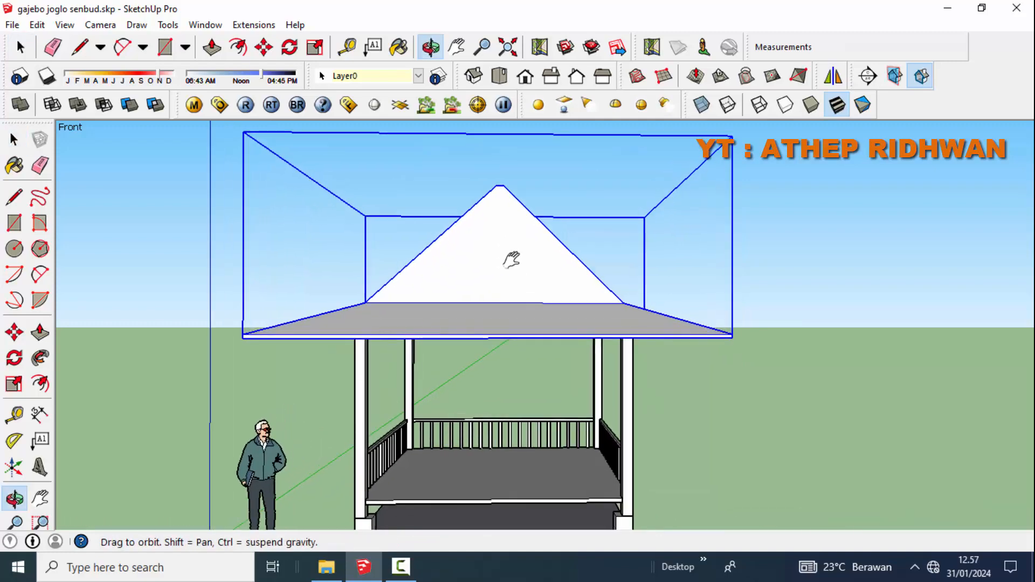
middle_click_drag(511, 261, 487, 254)
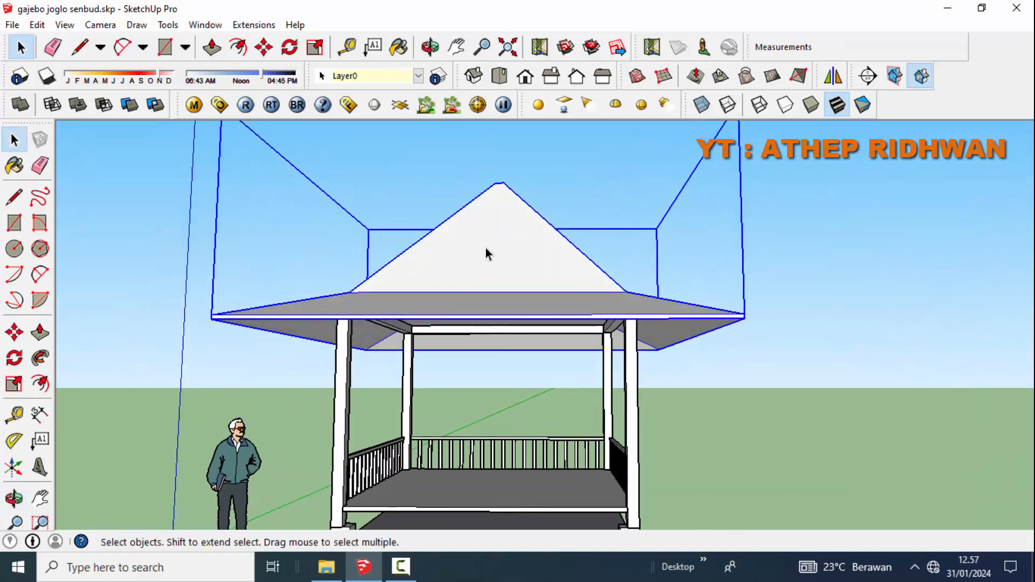
middle_click_drag(445, 398, 497, 358)
scroll(471, 312, "up", 2)
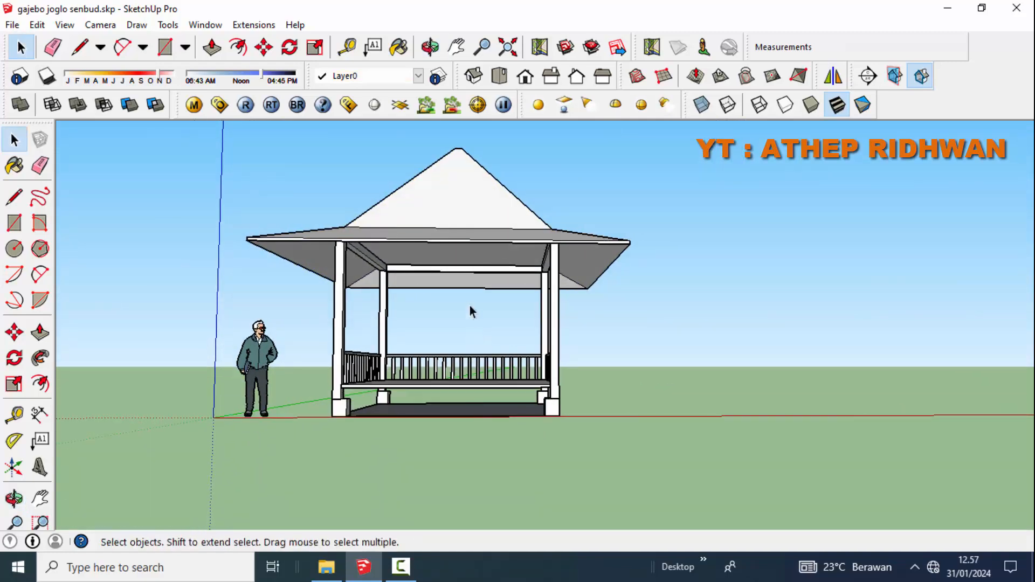
- Paint the front-left and two right-hand pillars with Wood_Bamboo_Medium
left_click(400, 47)
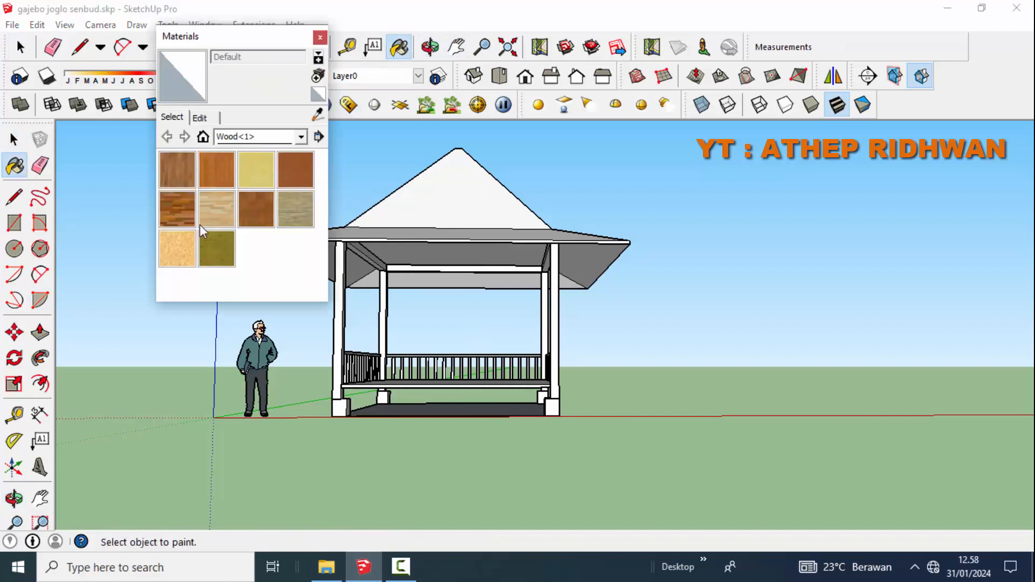
left_click(221, 169)
scroll(444, 328, "up", 4)
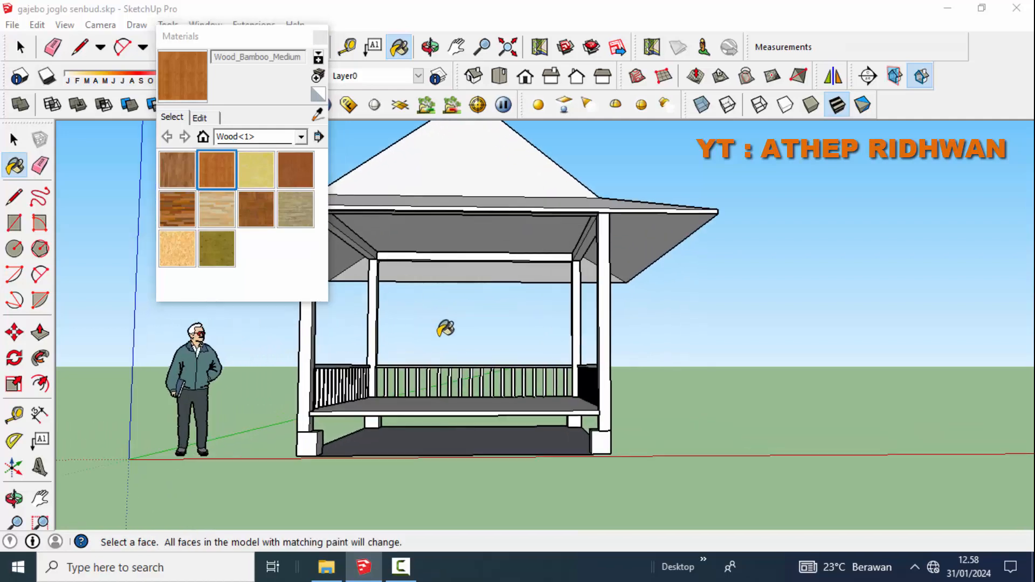
middle_click_drag(537, 409, 506, 427)
left_click(495, 350)
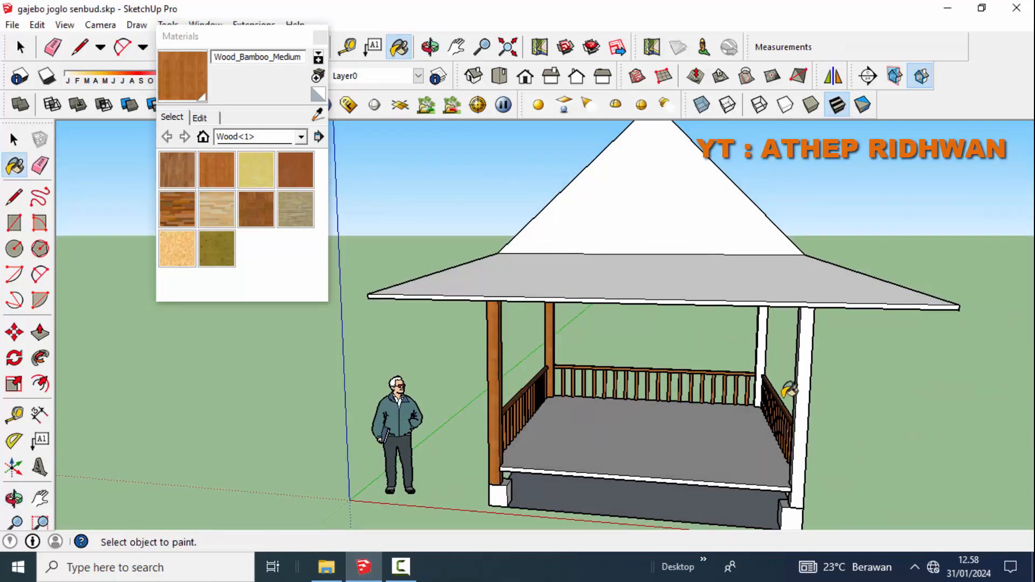
left_click(790, 390)
left_click(764, 345)
middle_click_drag(764, 345, 678, 273)
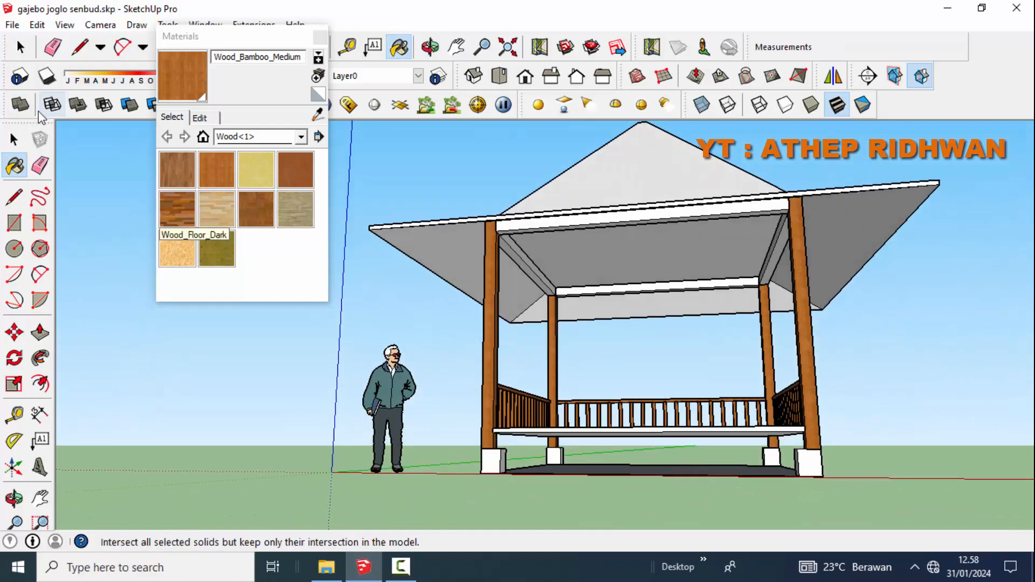
- Open the roof group for editing
left_click(14, 140)
middle_click_drag(639, 213, 651, 267)
double_click(627, 228)
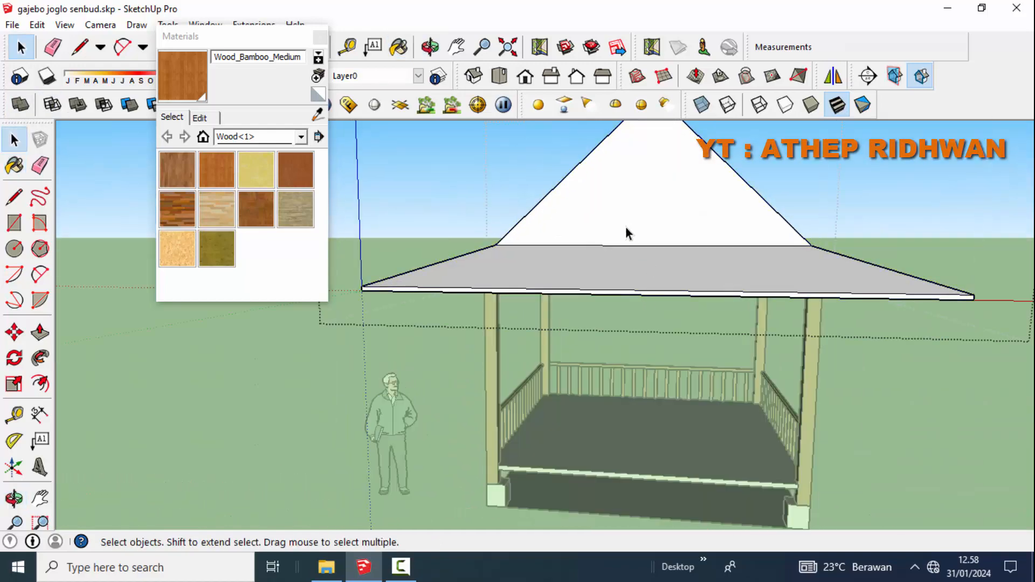
- Paint the front, upper and lower skirt roof faces with Roofing_Shingles_GAF_Estates
middle_click_drag(627, 233, 629, 257)
left_click(299, 137)
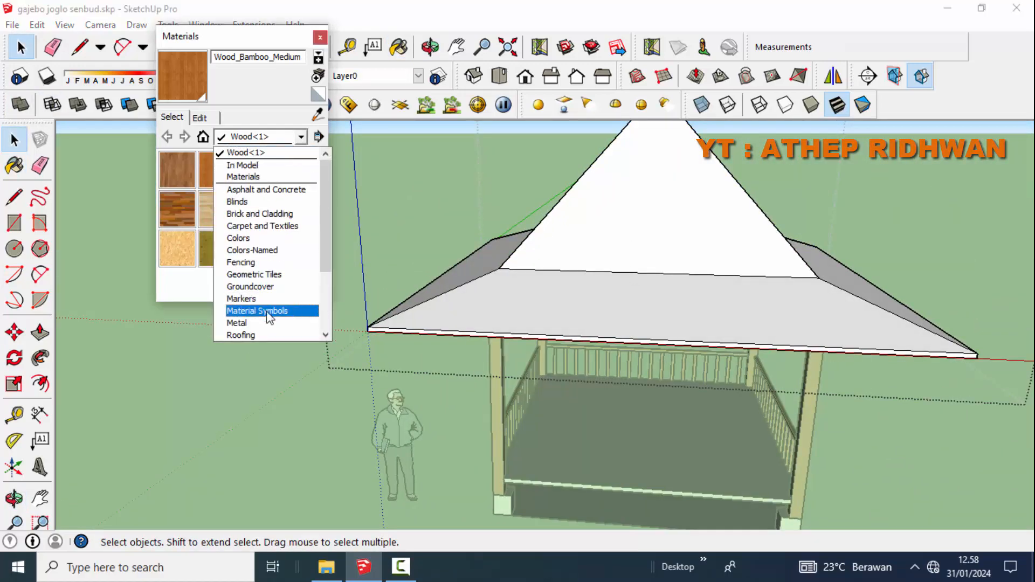
left_click(243, 336)
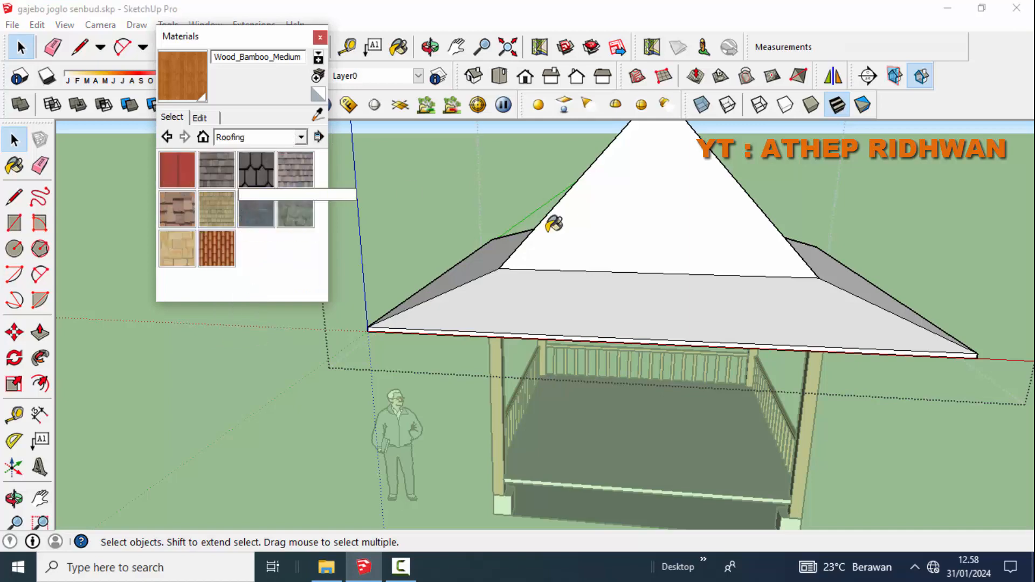
left_click(649, 214)
left_click(613, 287)
mouse_move(784, 302)
middle_mouse_down()
mouse_move(728, 338)
mouse_move(634, 315)
middle_mouse_up()
left_click(628, 309)
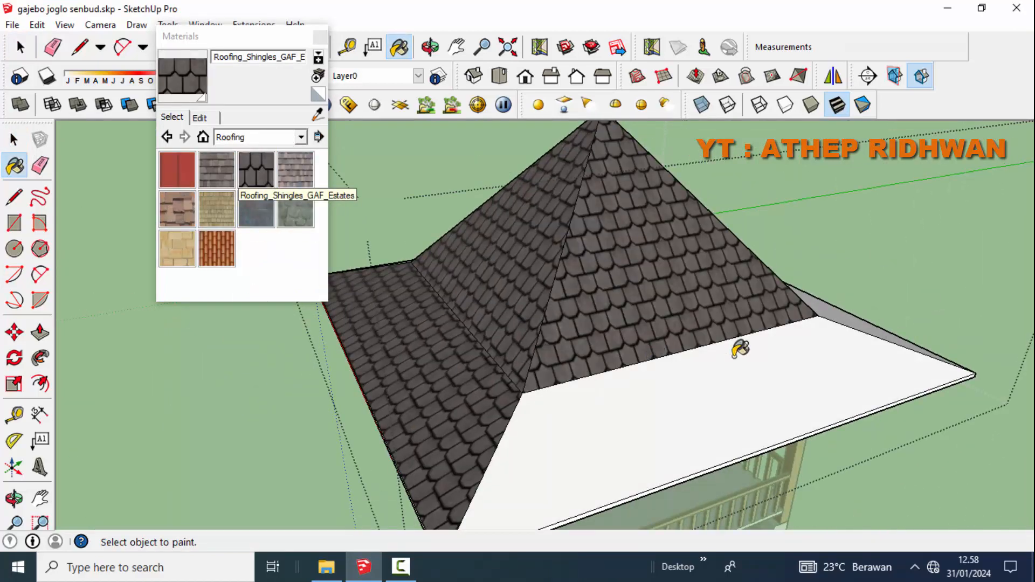
mouse_move(740, 349)
middle_mouse_down()
mouse_move(476, 398)
mouse_move(548, 334)
mouse_move(427, 381)
mouse_move(553, 239)
mouse_move(589, 370)
mouse_move(589, 225)
mouse_move(807, 258)
mouse_move(829, 139)
mouse_move(736, 153)
middle_mouse_up()
left_click(548, 335)
- Cover the front and remaining white fascia strips with the same shingle material
scroll(637, 186, "up", 4)
mouse_move(617, 201)
middle_mouse_down("shift")
mouse_move(639, 181)
mouse_move(953, 252)
mouse_move(769, 264)
mouse_move(605, 338)
mouse_move(665, 325)
mouse_move(427, 370)
mouse_move(347, 348)
middle_mouse_up("shift")
scroll(409, 370, "up", 2)
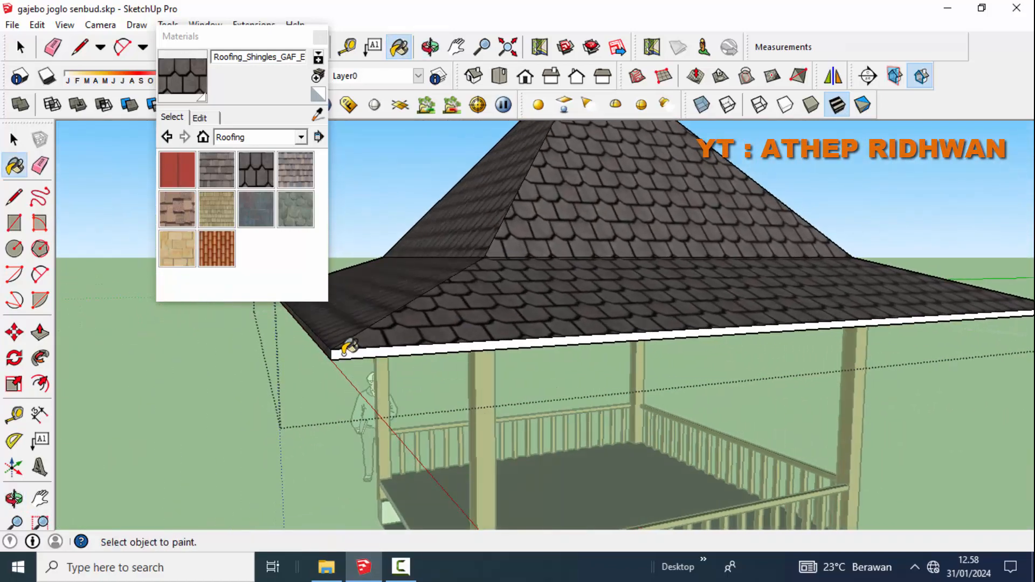
scroll(355, 348, "down", 3)
middle_click_drag(423, 348, 17, 330)
scroll(381, 296, "up", 4)
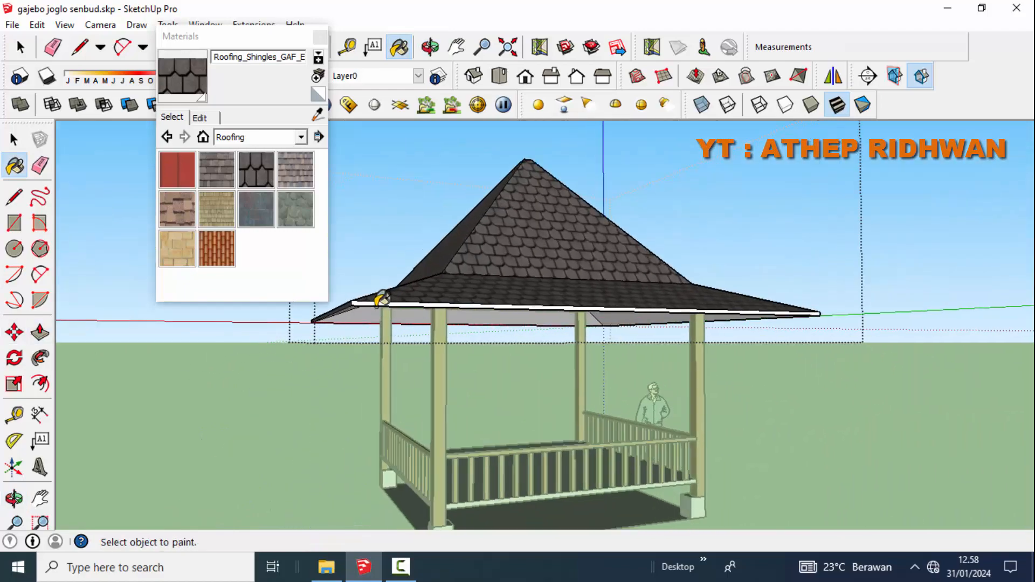
scroll(375, 302, "up", 1)
left_click(375, 302)
scroll(531, 309, "down", 3)
middle_click_drag(532, 309, 303, 326)
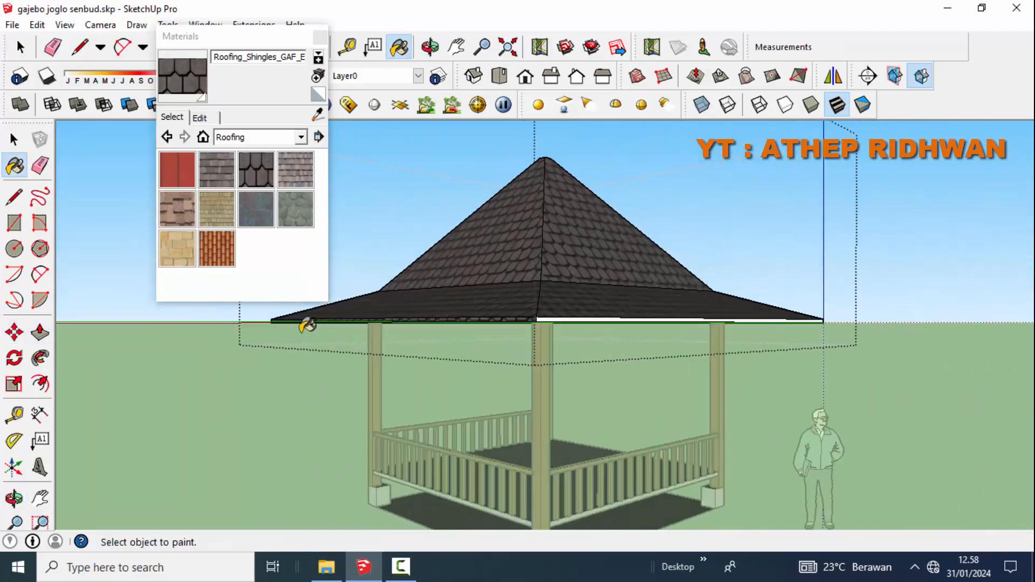
scroll(533, 318, "up", 1)
left_click(537, 314)
scroll(528, 309, "up", 2)
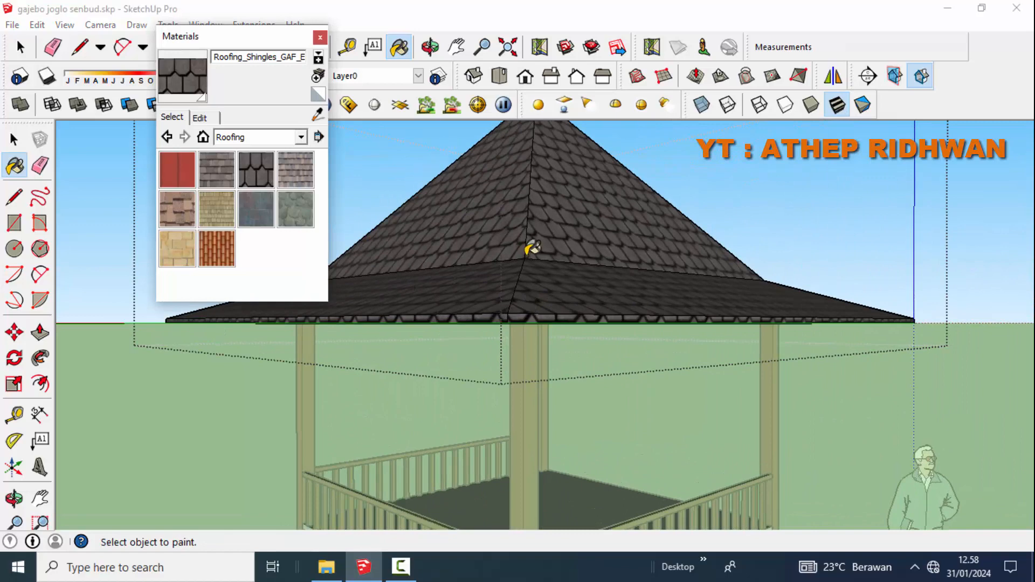
scroll(496, 264, "up", 3)
middle_click_drag(499, 263, 551, 145)
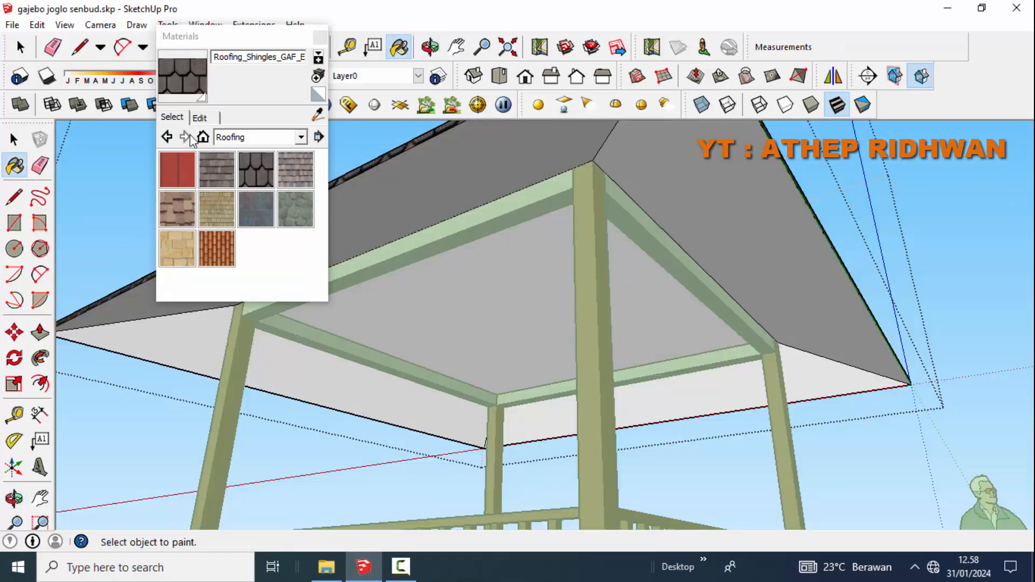
- Paint the ceiling and roof underside faces with Wood_Bamboo_Medium
left_click(274, 138)
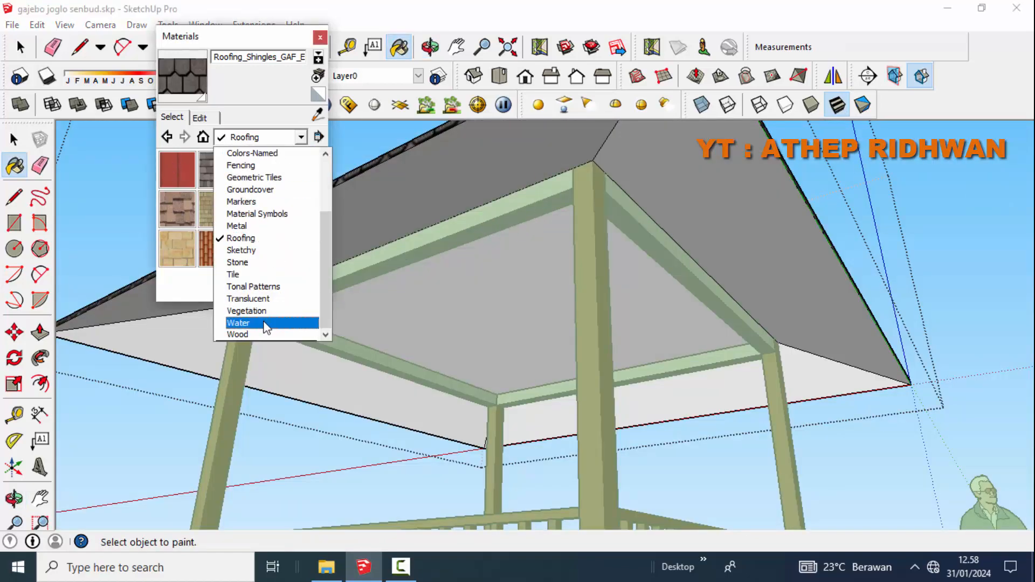
left_click(264, 334)
left_click(219, 167)
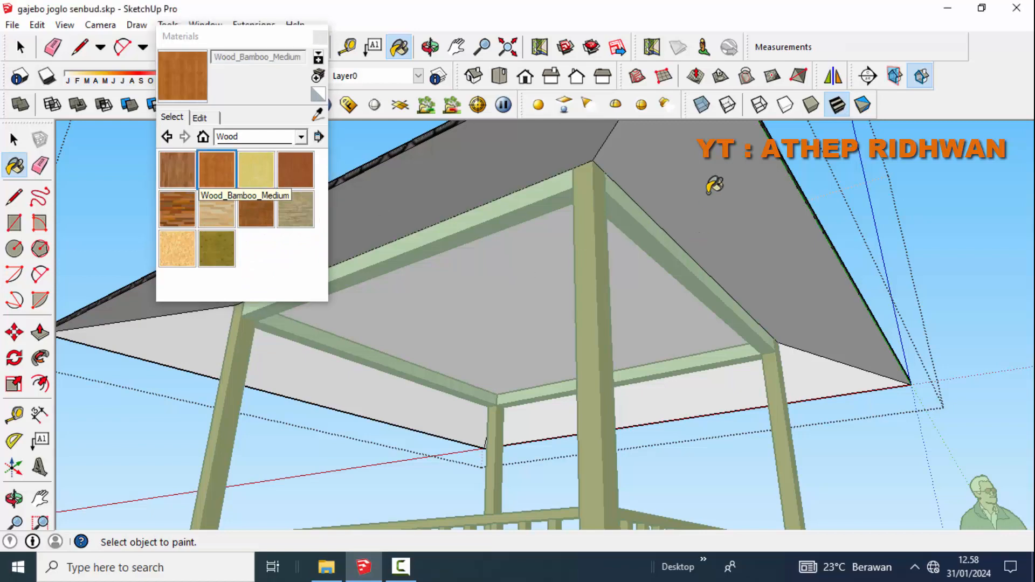
left_click(568, 263)
middle_click_drag(568, 264, 219, 326)
left_click(219, 325)
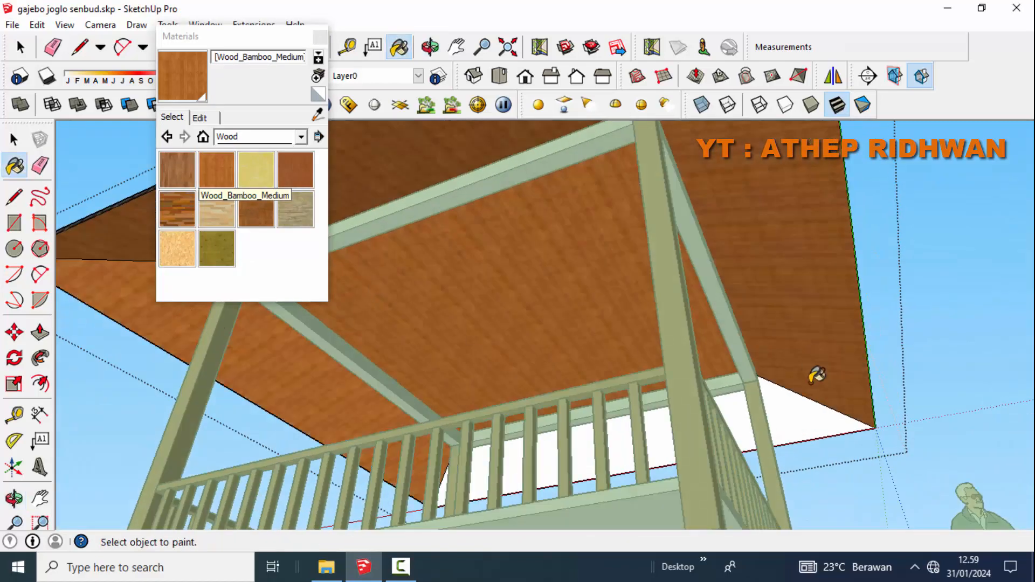
left_click(785, 407)
middle_click_drag(785, 407, 712, 328)
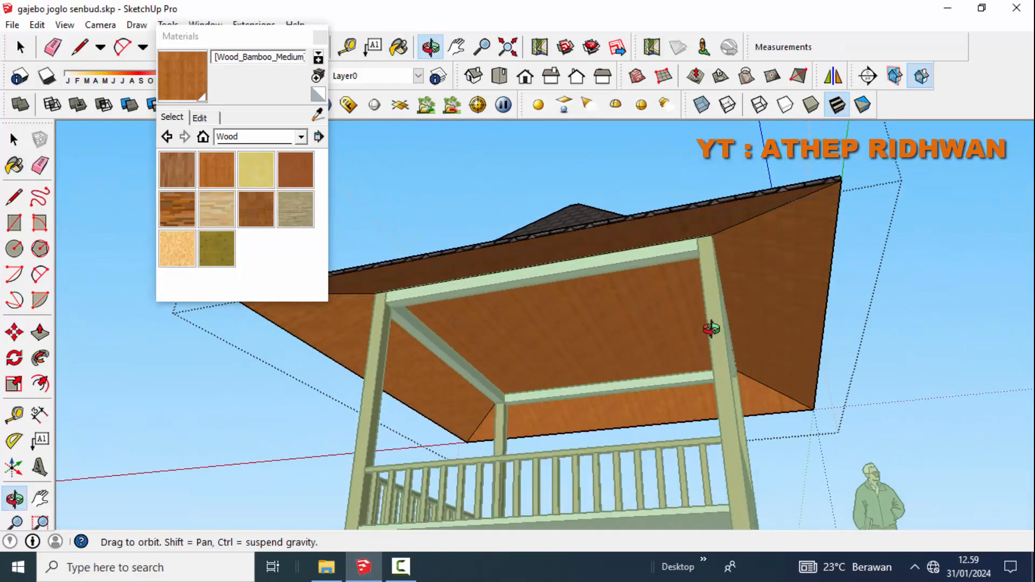
- Hide the flat ceiling face inside the roof group
left_click(13, 141)
left_click(13, 146)
right_click(549, 348)
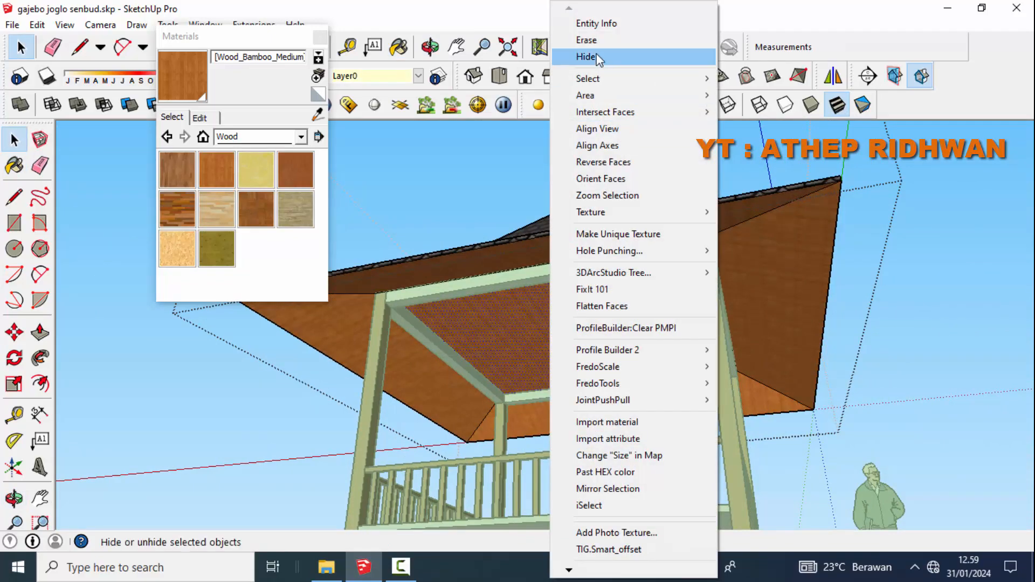
left_click(637, 60)
- Paint the inner roof faces with Wood_Bamboo_Medium
left_click(206, 170)
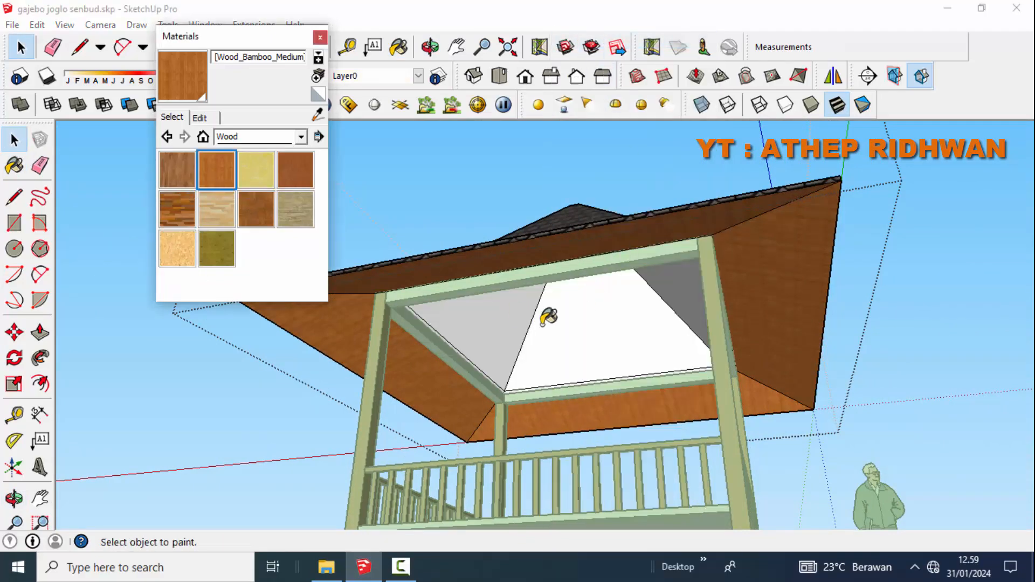
mouse_move(548, 316)
middle_mouse_down()
mouse_move(594, 215)
mouse_move(573, 319)
middle_mouse_up()
left_click(560, 265)
scroll(560, 263, "down", 4)
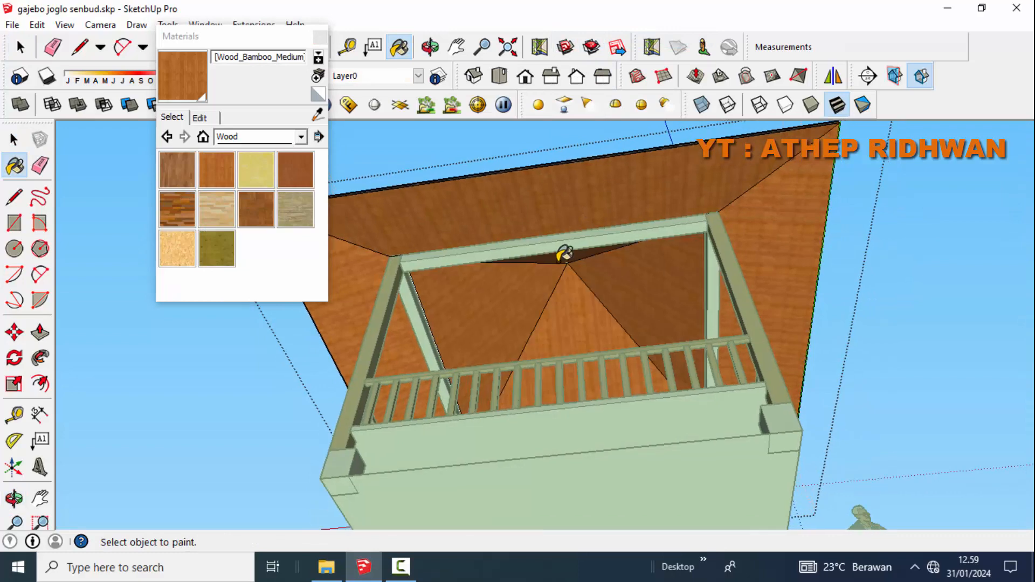
middle_click_drag(564, 254, 619, 327)
- Exit the roof group and paint the white top beams with Wood_Bamboo_Medium
left_click(282, 426)
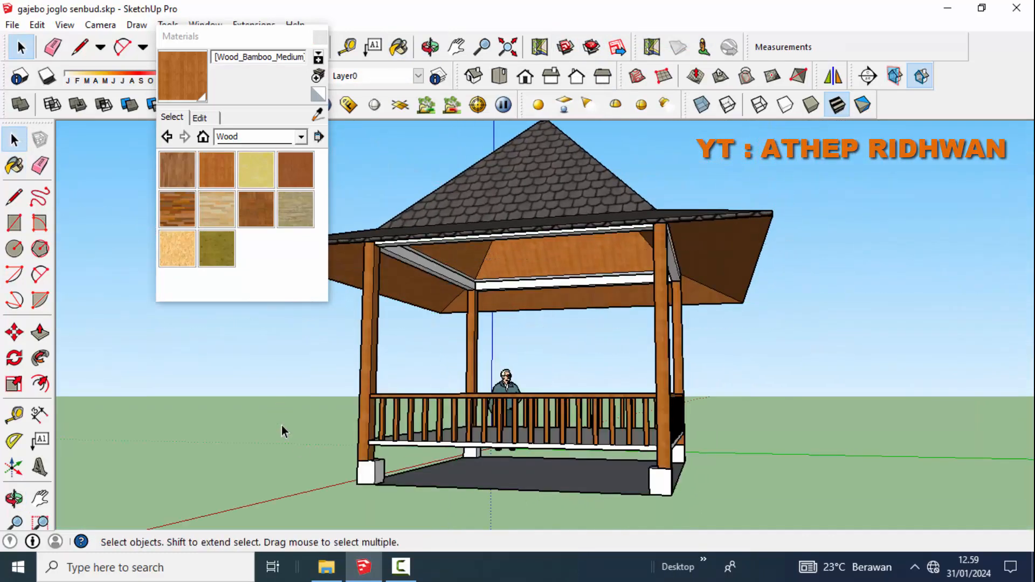
left_click(217, 170)
middle_click_drag(527, 268, 527, 213)
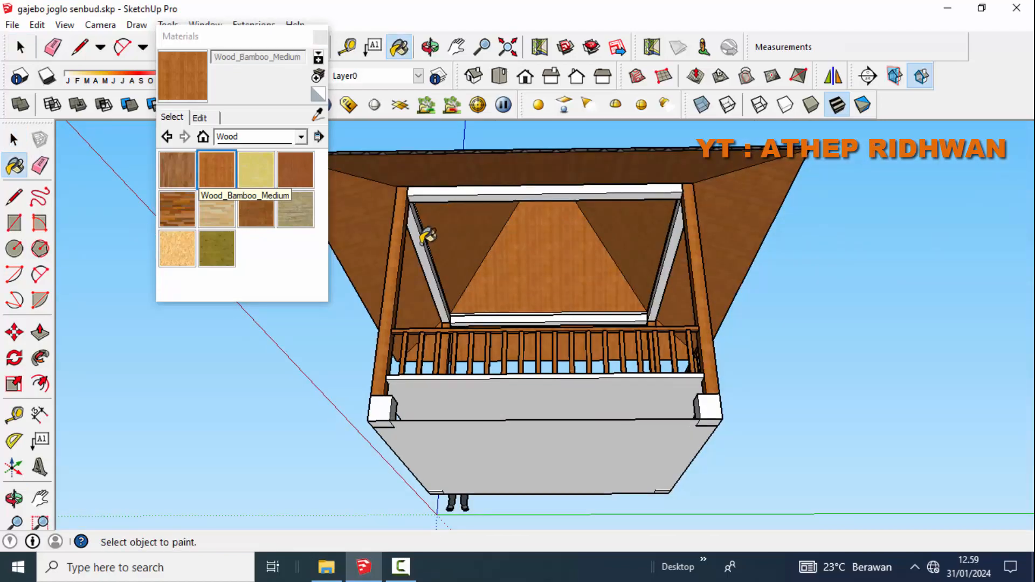
left_click(463, 194)
left_click(610, 321)
scroll(557, 309, "down", 3)
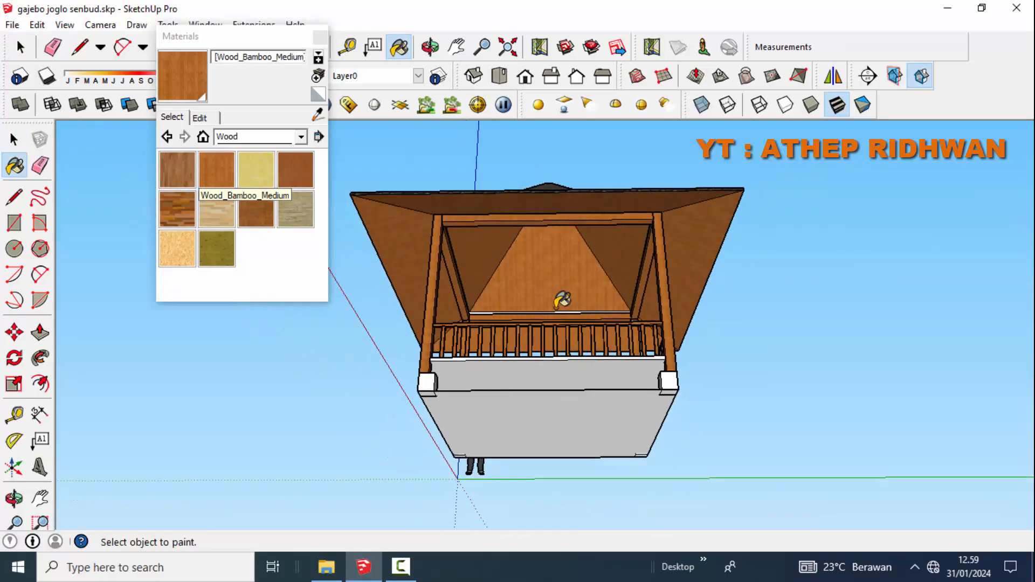
middle_click_drag(556, 309, 873, 432)
scroll(535, 279, "up", 4)
scroll(537, 274, "up", 6)
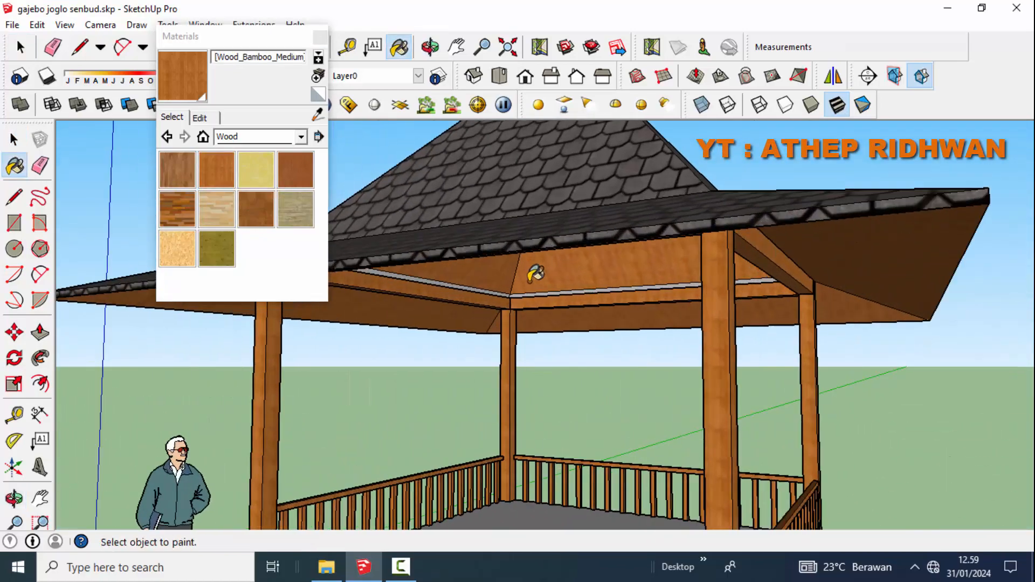
scroll(670, 284, "down", 8)
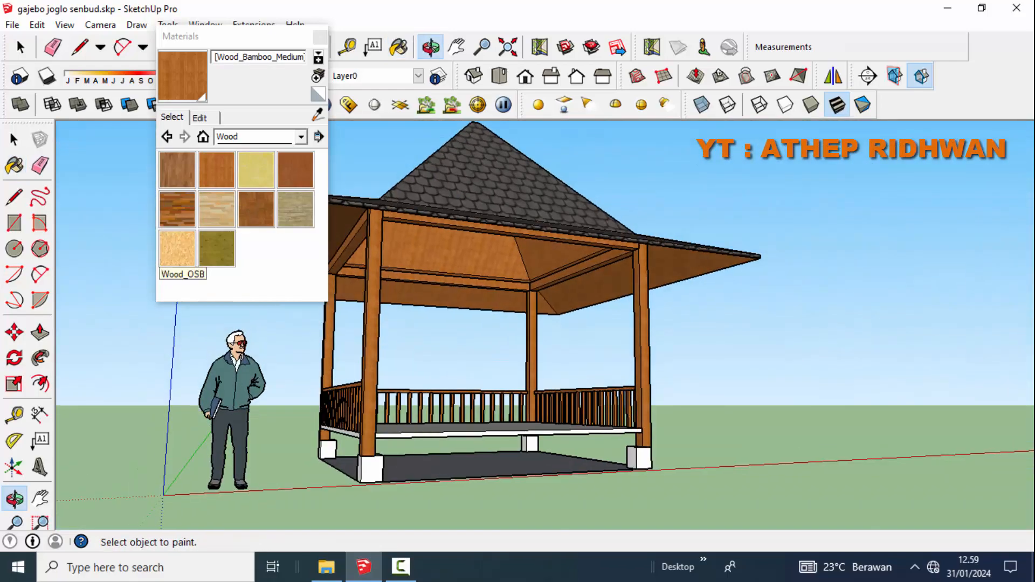
key("space")
- Paint the gazebo floor with the Wood_Floor_Light texture
mouse_move(593, 367)
middle_mouse_down()
mouse_move(614, 372)
mouse_move(242, 263)
middle_mouse_up()
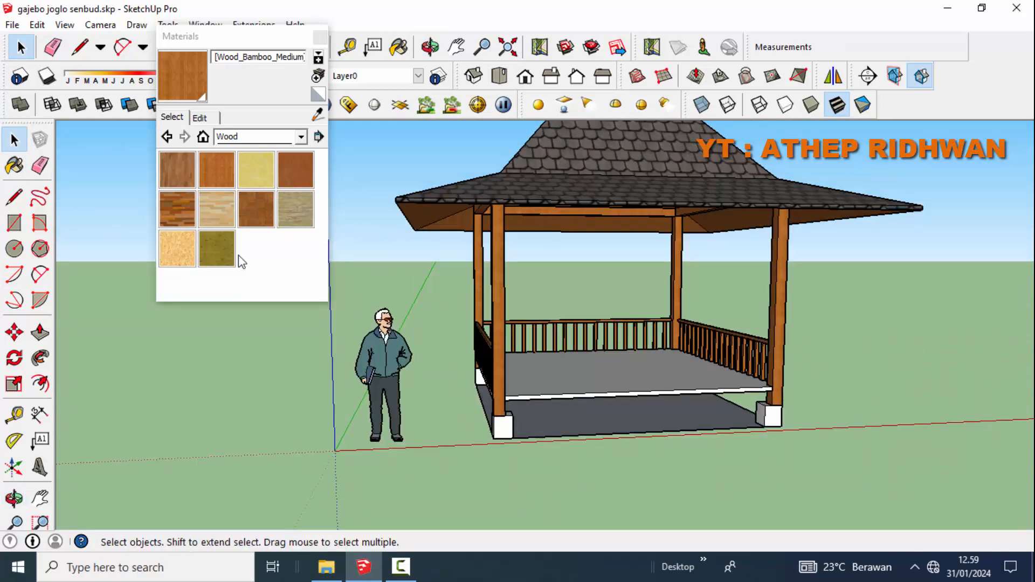
left_click(210, 218)
left_click(655, 362)
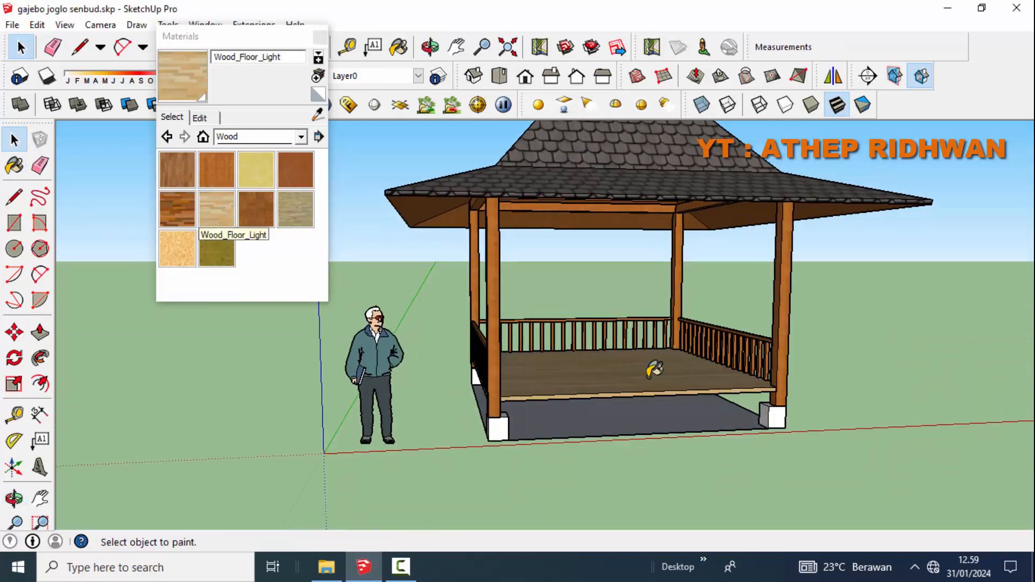
scroll(580, 440, "up", 2)
- Browse the Stone, Sketchy and Metal material collections
left_click(300, 138)
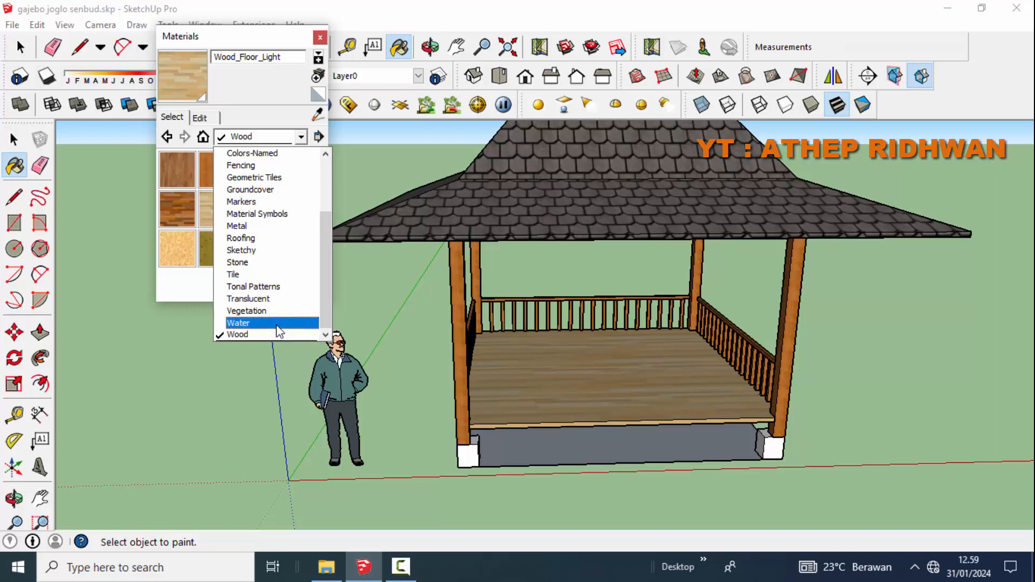
left_click(259, 264)
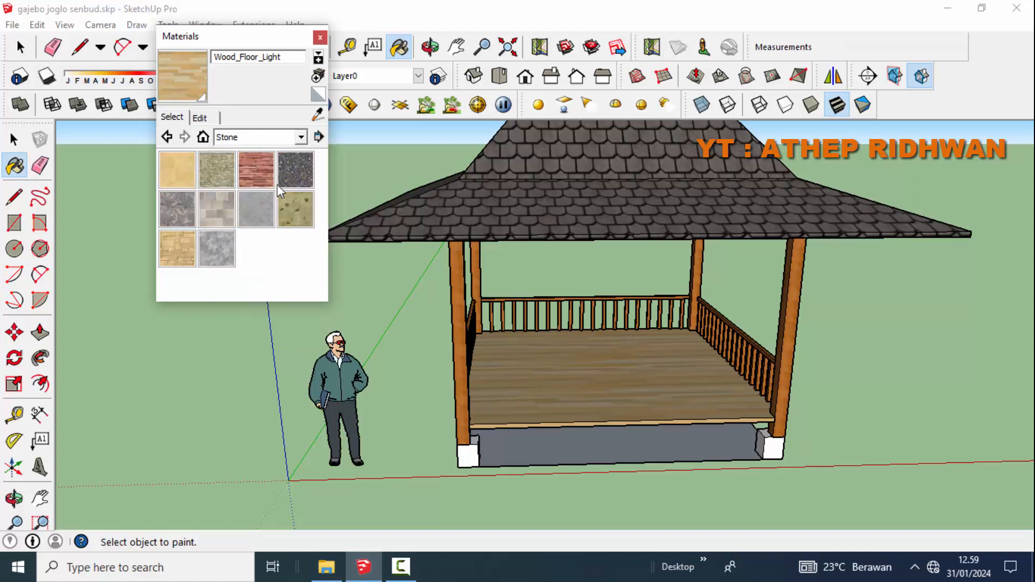
left_click(300, 138)
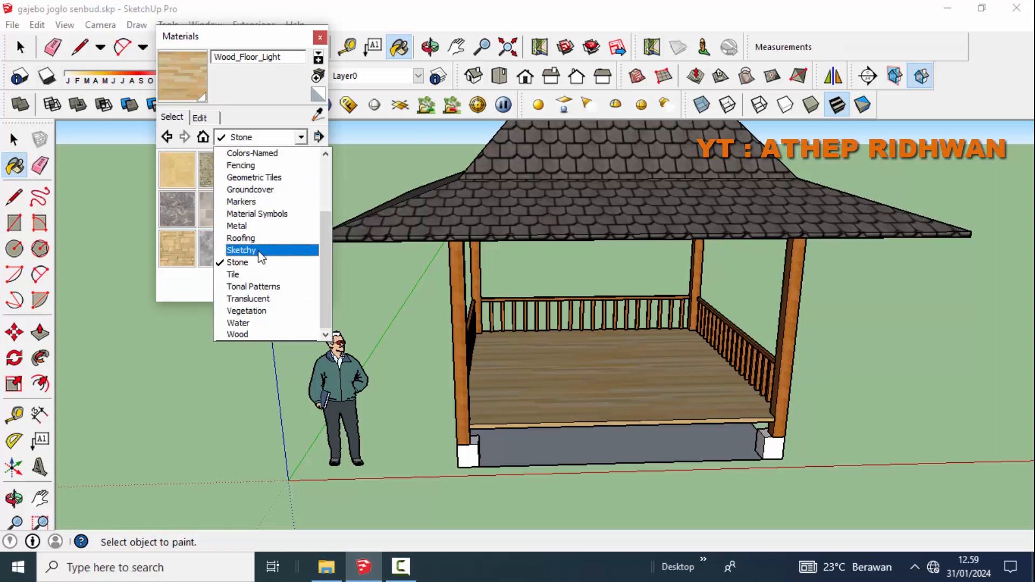
left_click(243, 251)
left_click(297, 138)
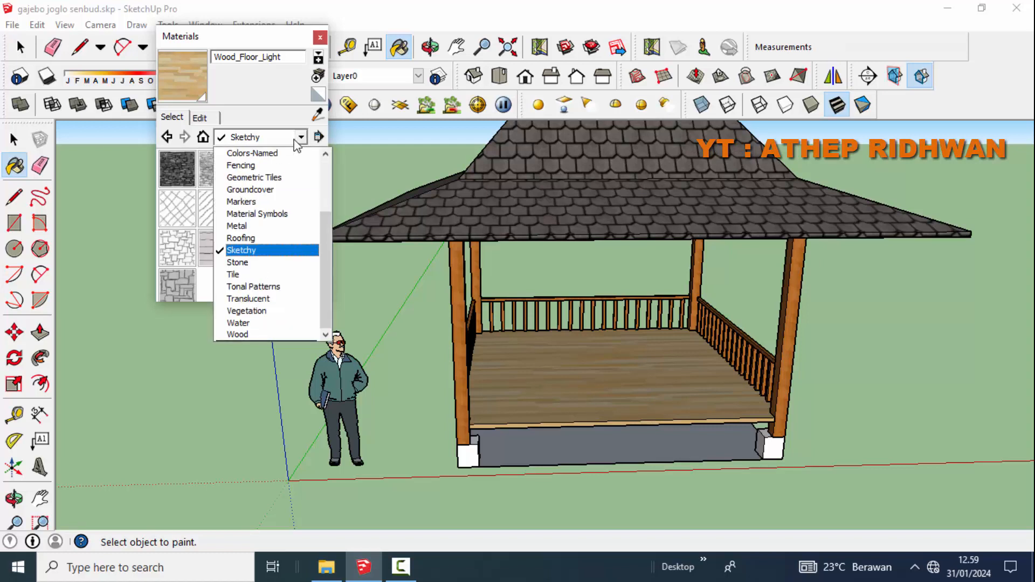
left_click(237, 264)
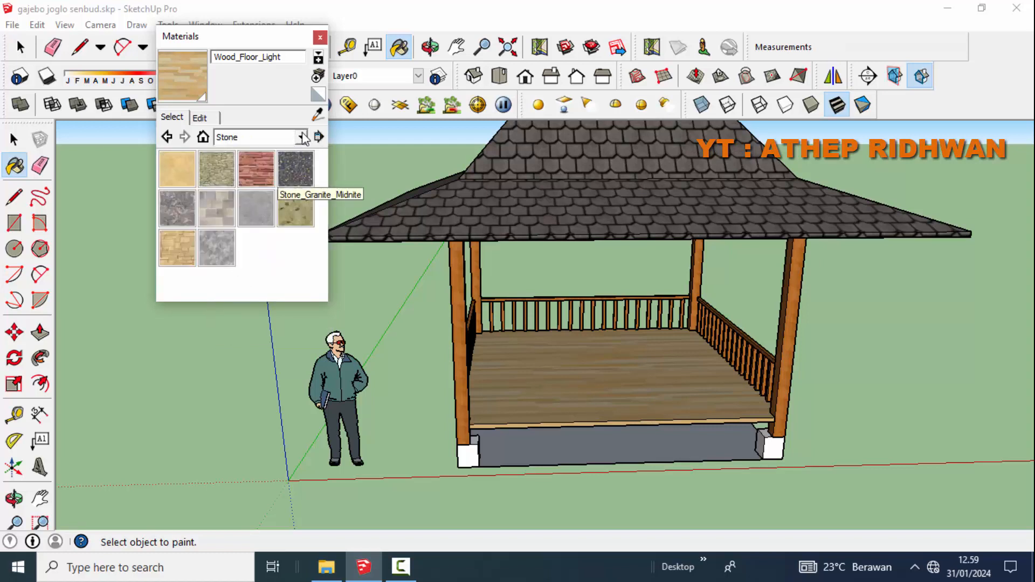
left_click(301, 139)
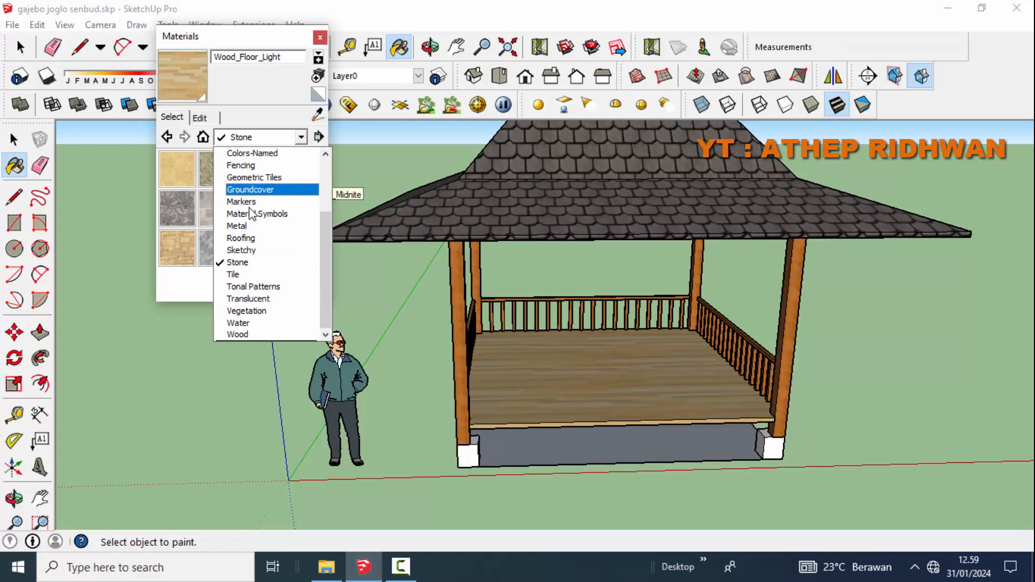
left_click(245, 251)
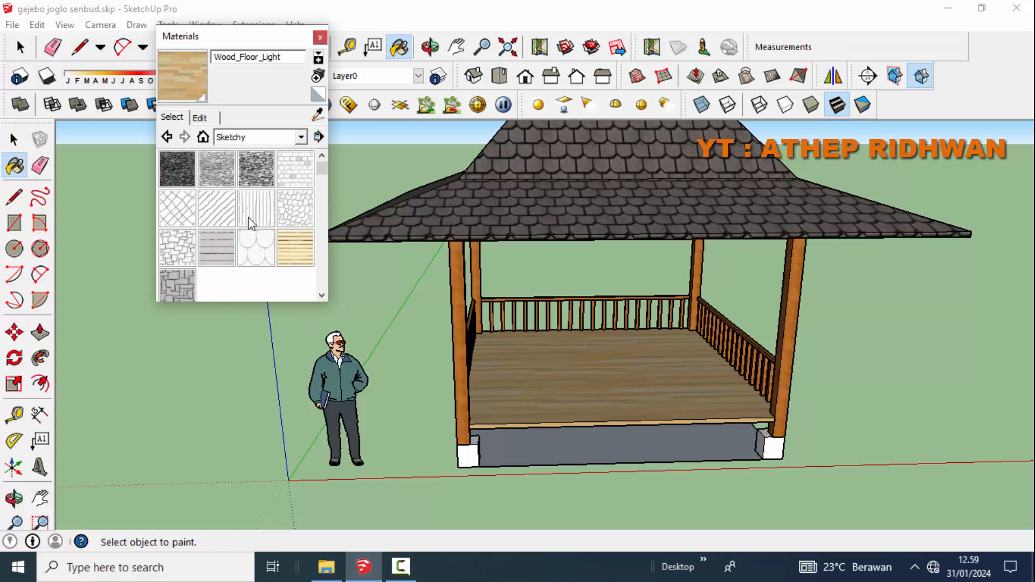
left_click(281, 142)
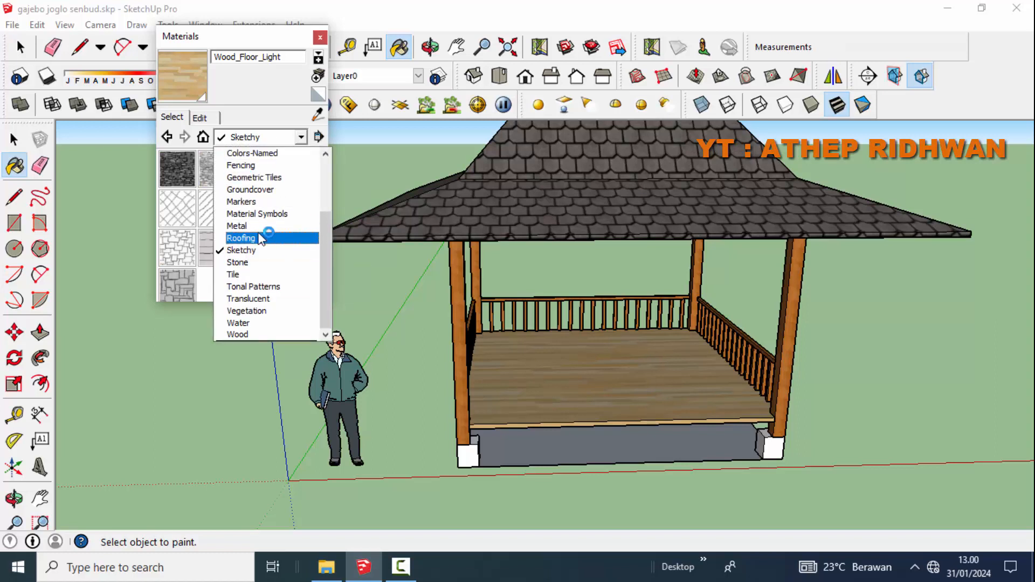
left_click(262, 227)
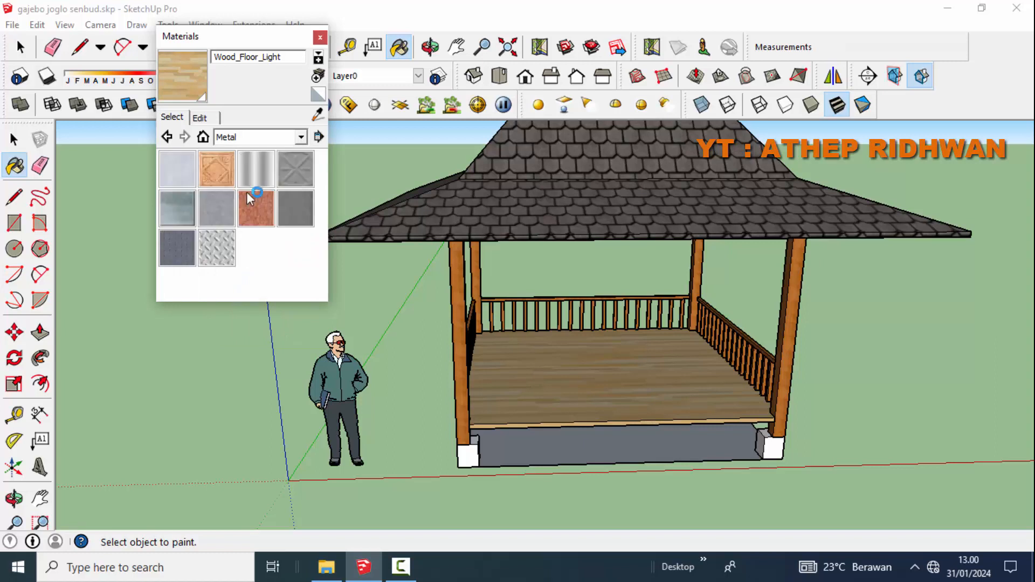
- Cover the grey base slab with Vegetation_HoneyLocust grass
left_click(268, 140)
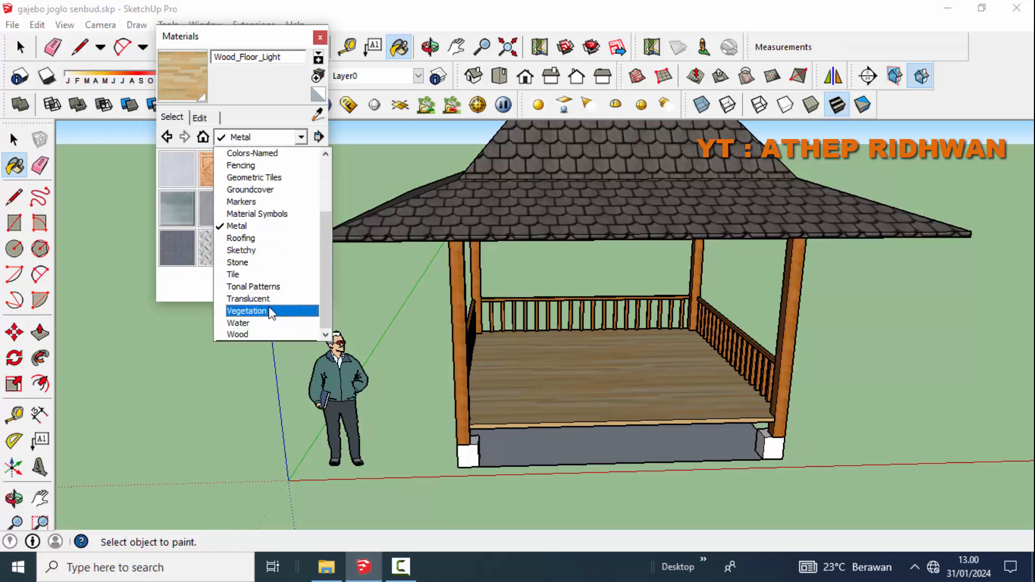
left_click(269, 311)
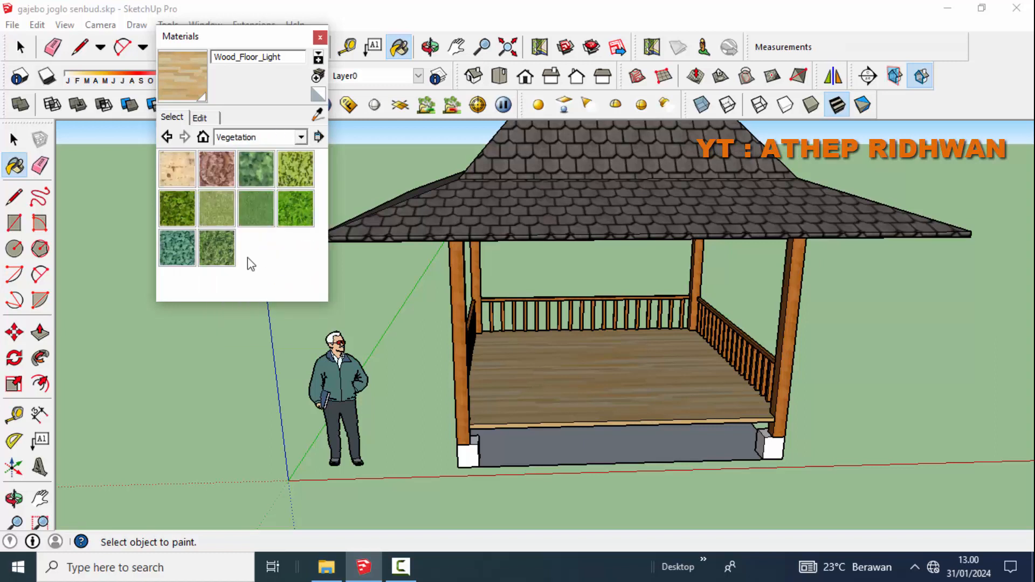
left_click(296, 208)
left_click(593, 442)
scroll(588, 445, "up", 3)
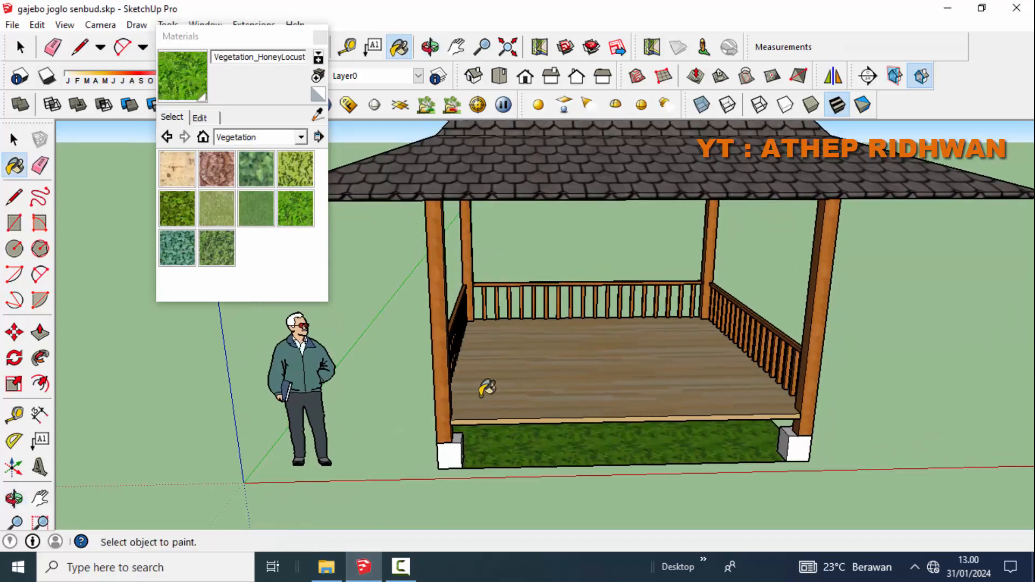
- Browse the Translucent, Tonal Patterns and Asphalt and Concrete collections
left_click(259, 137)
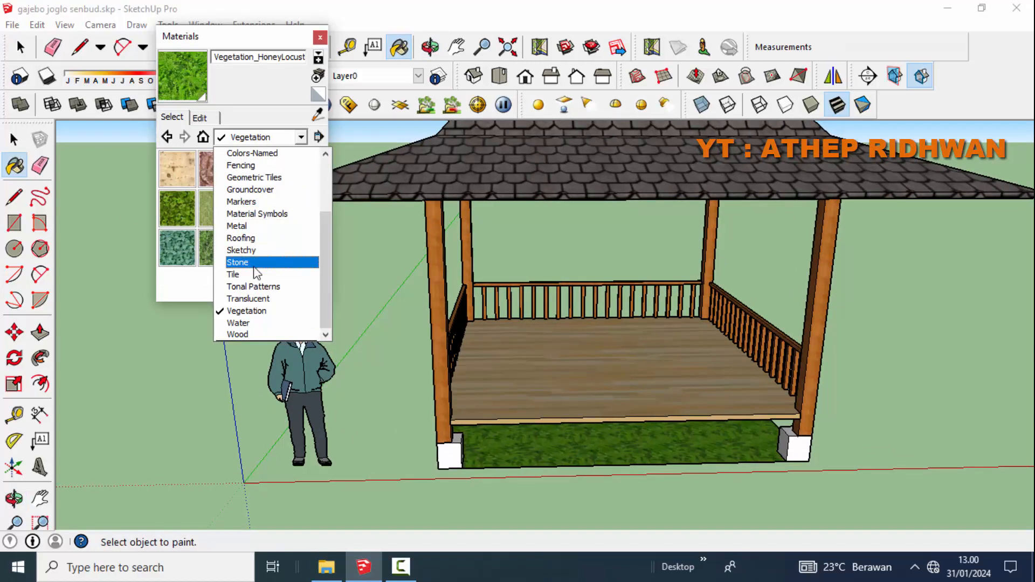
left_click(268, 297)
left_click(260, 138)
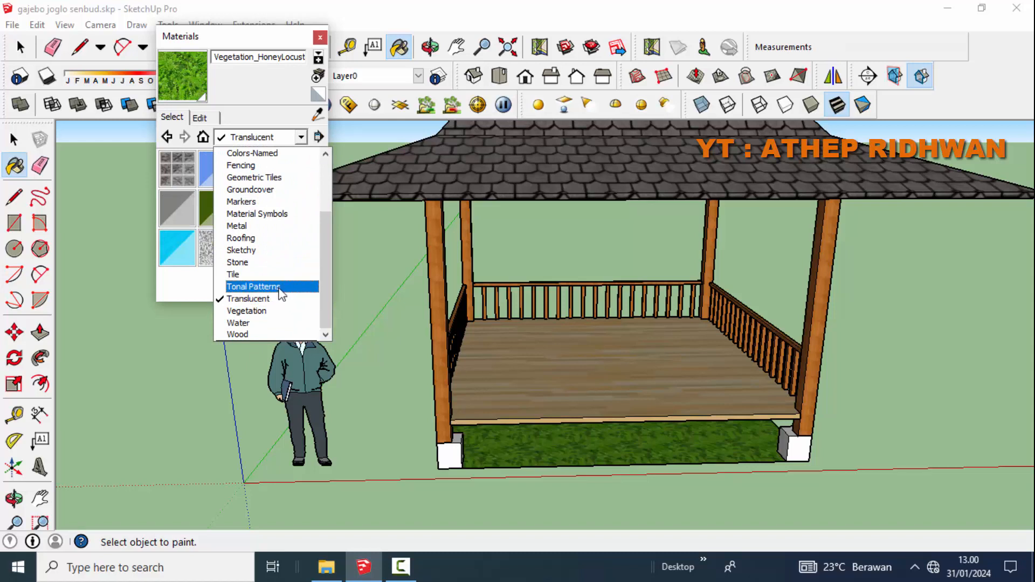
left_click(254, 287)
left_click(259, 137)
scroll(257, 204, "up", 3)
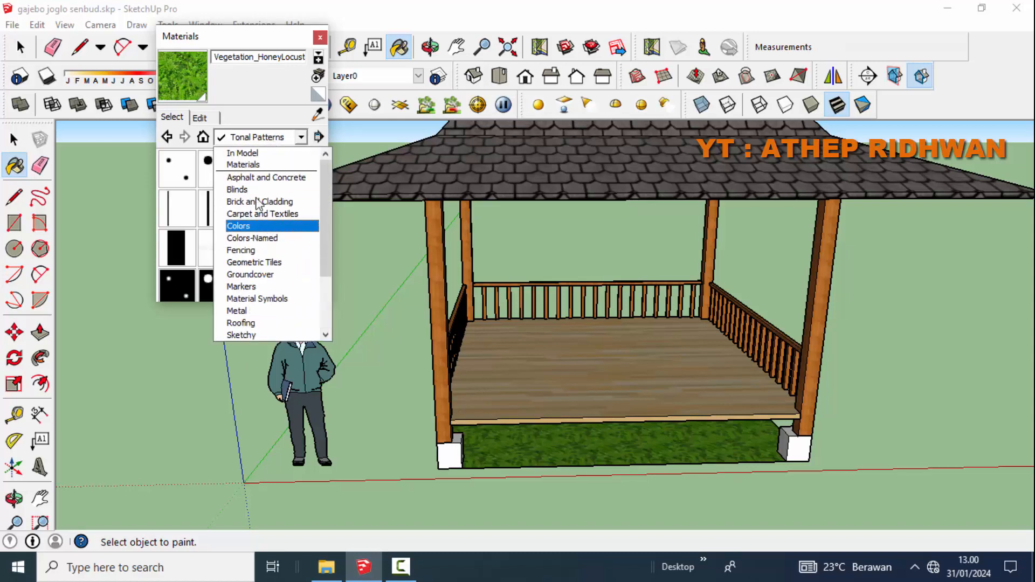
left_click(261, 178)
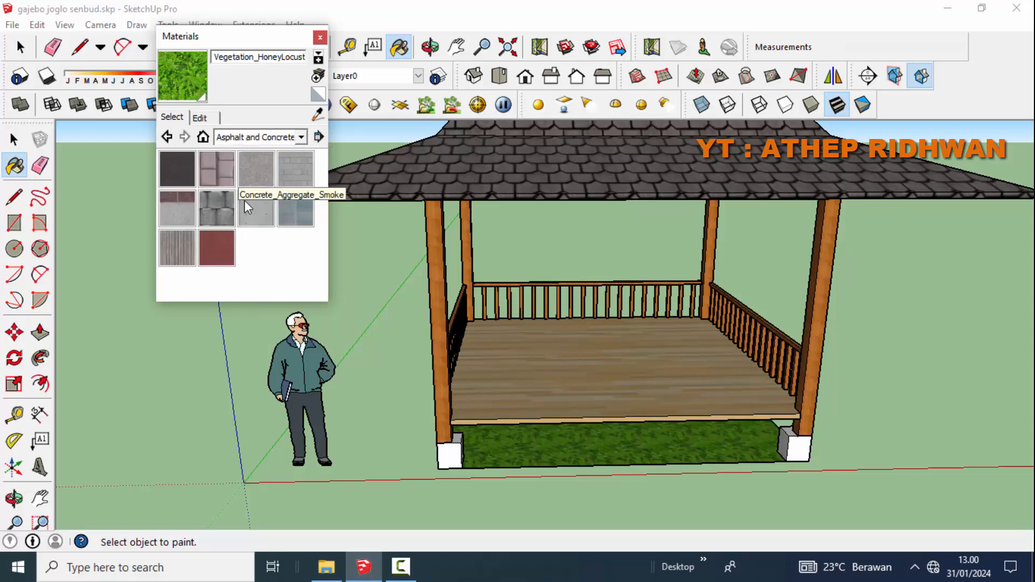
left_click(284, 139)
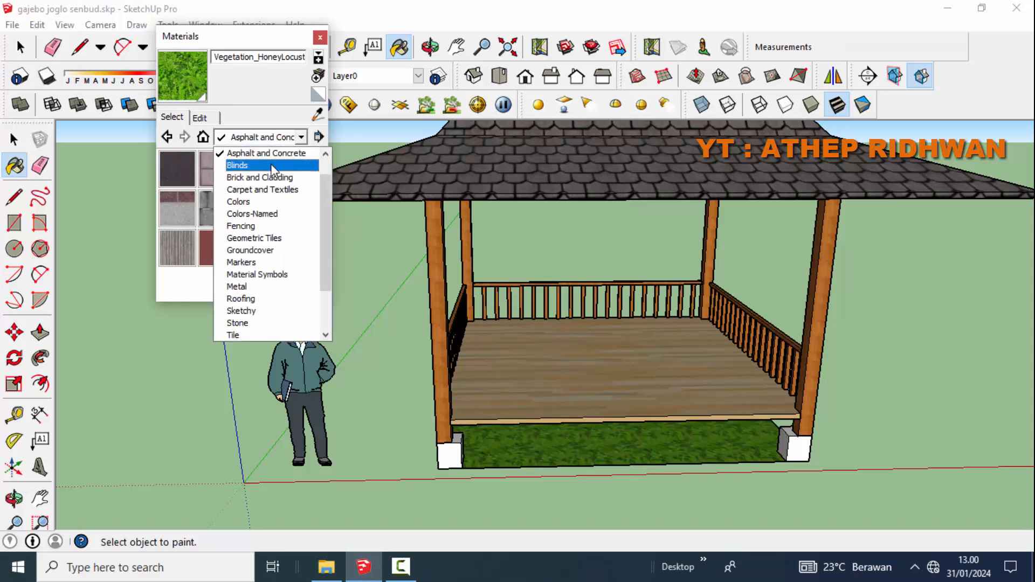
- Select the Blinds_Vertical_Pattern material from the Blinds collection
left_click(272, 166)
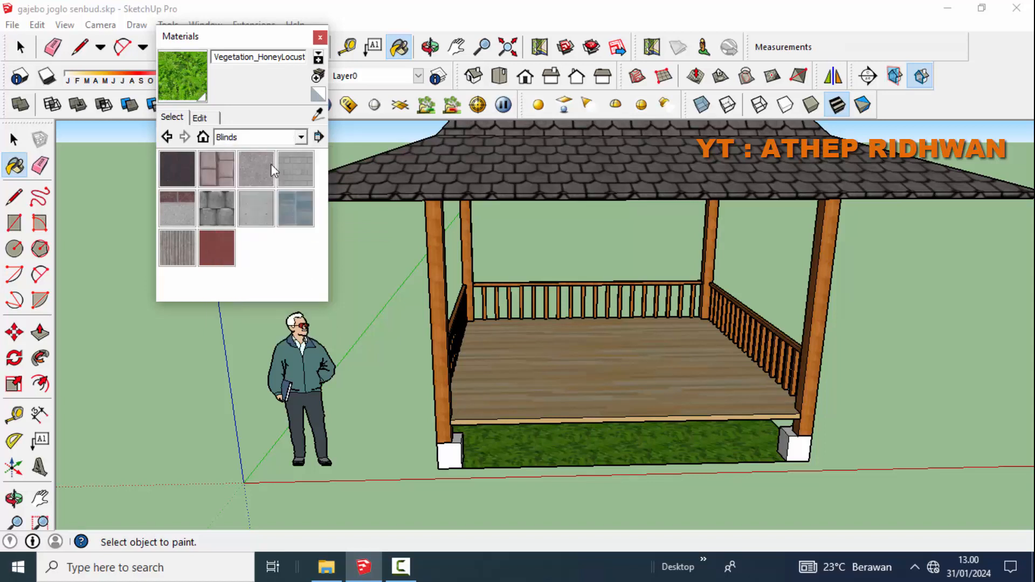
left_click(300, 137)
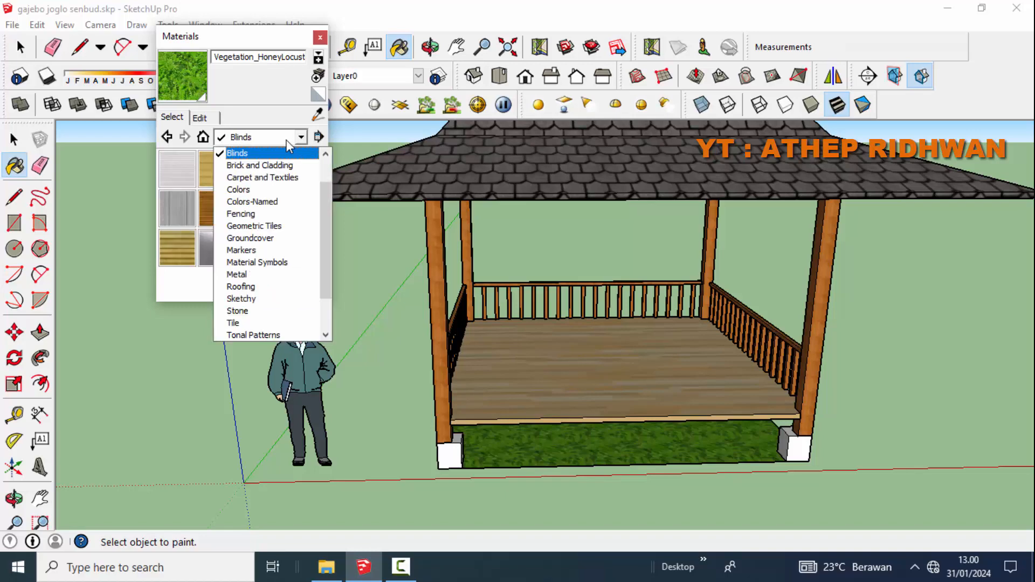
left_click(291, 151)
left_click(296, 169)
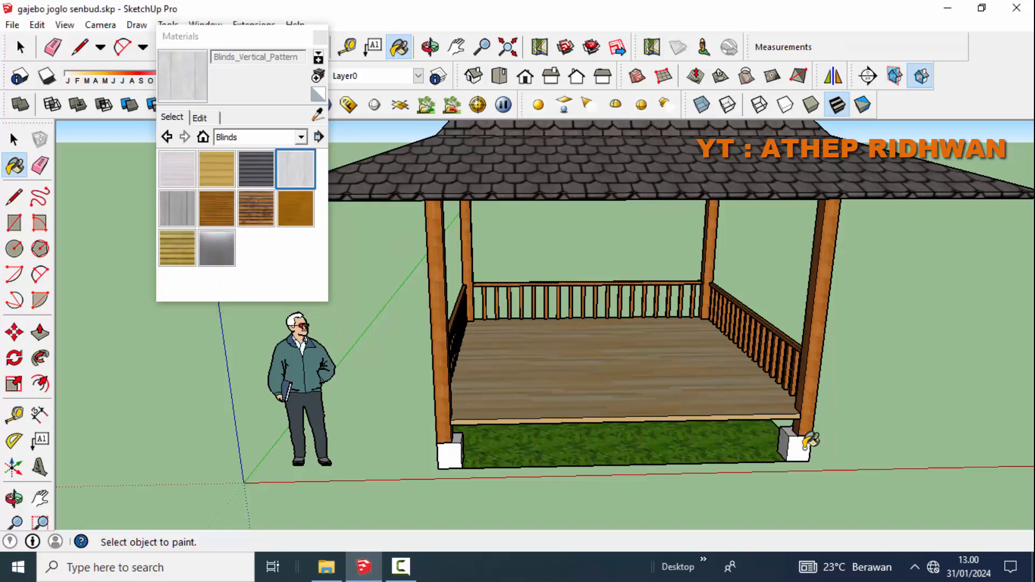
middle_click_drag(801, 441, 827, 363)
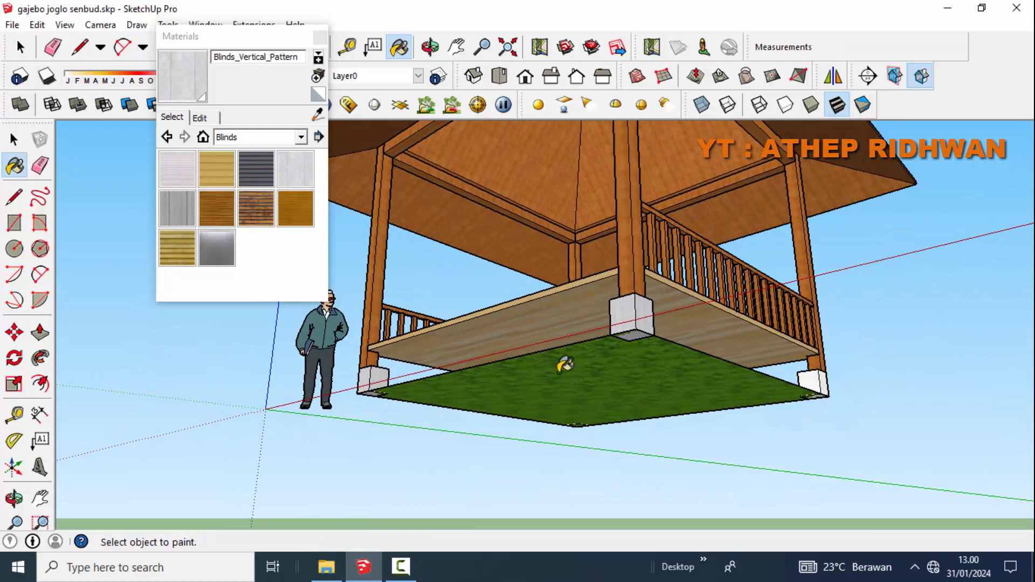
mouse_move(565, 365)
middle_mouse_down()
mouse_move(1033, 418)
mouse_move(364, 391)
middle_mouse_up()
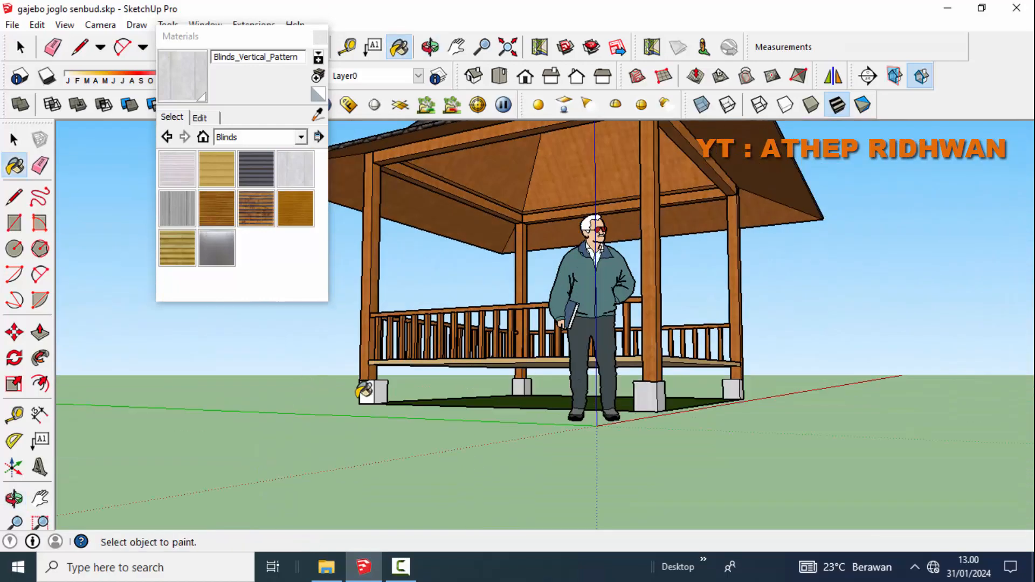
- Open the grass slab group for editing
left_click(47, 336)
middle_click_drag(487, 395, 230, 347)
left_click(20, 145)
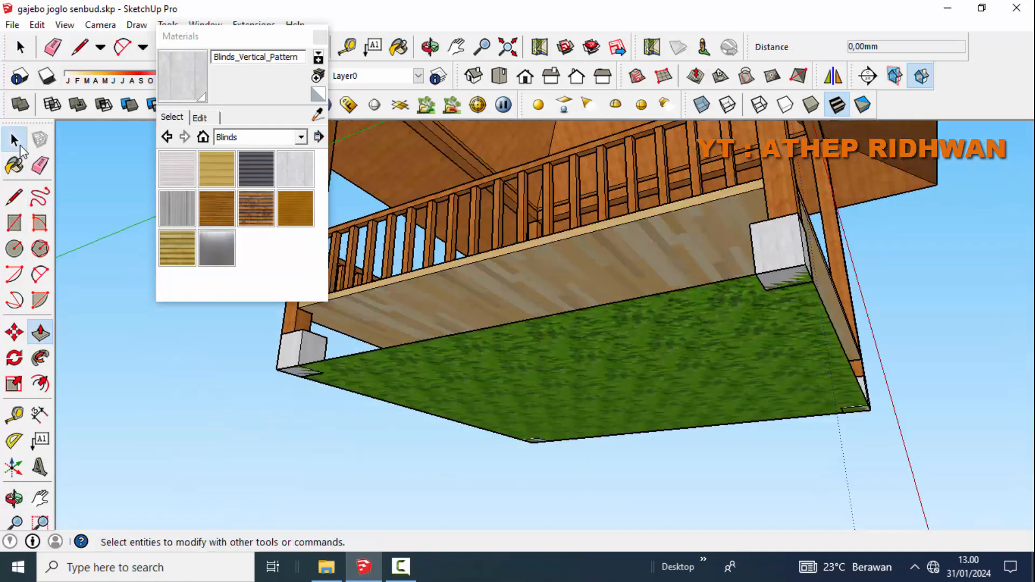
double_click(537, 348)
middle_click_drag(636, 345, 470, 526)
middle_click_drag(576, 472, 532, 414)
- Push/Pull the grass slab's face by 20 mm
left_click(506, 444)
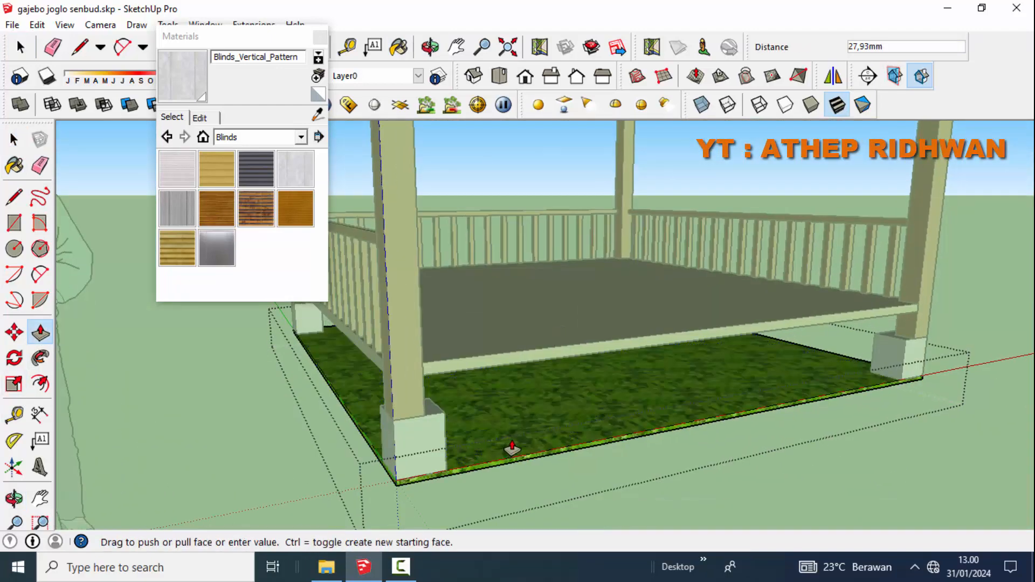
type("20")
key("Return")
key("space")
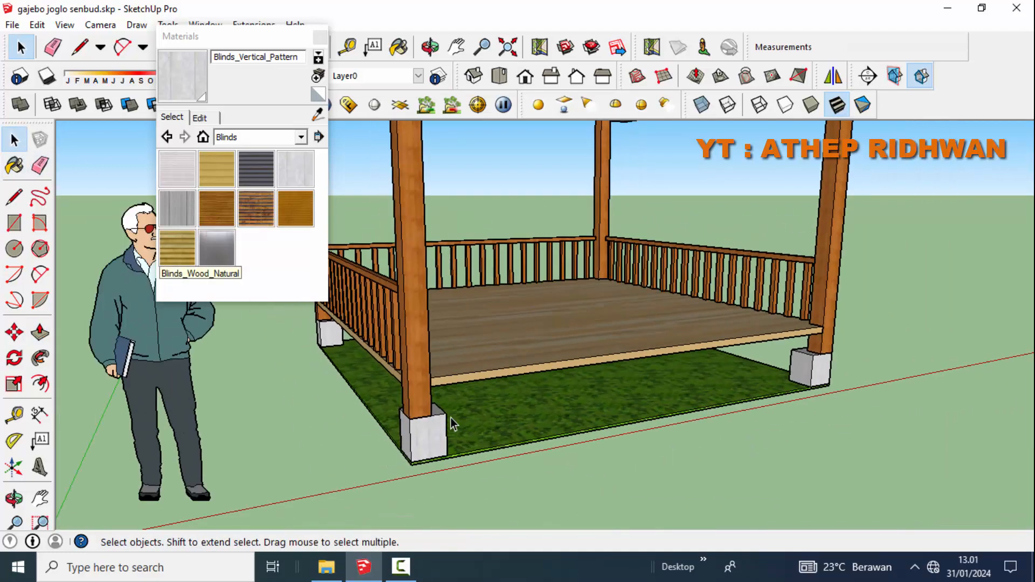
scroll(452, 423, "down", 5)
mouse_move(452, 423)
middle_mouse_down()
mouse_move(458, 435)
mouse_move(423, 358)
middle_mouse_up()
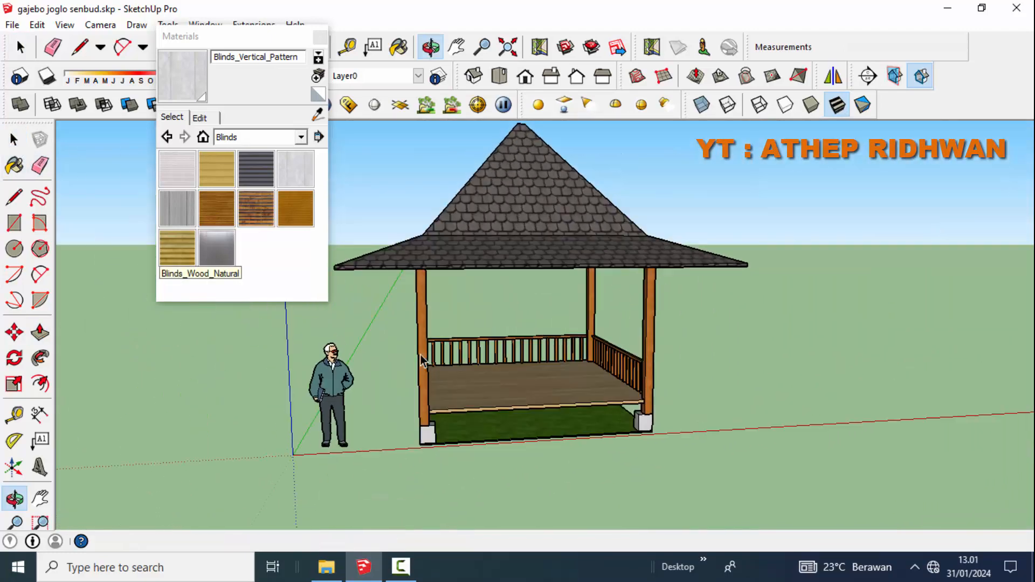
- Centre the gazebo and open the roof group for editing
scroll(474, 261, "up", 2)
middle_click_drag(507, 275, 612, 316, "shift")
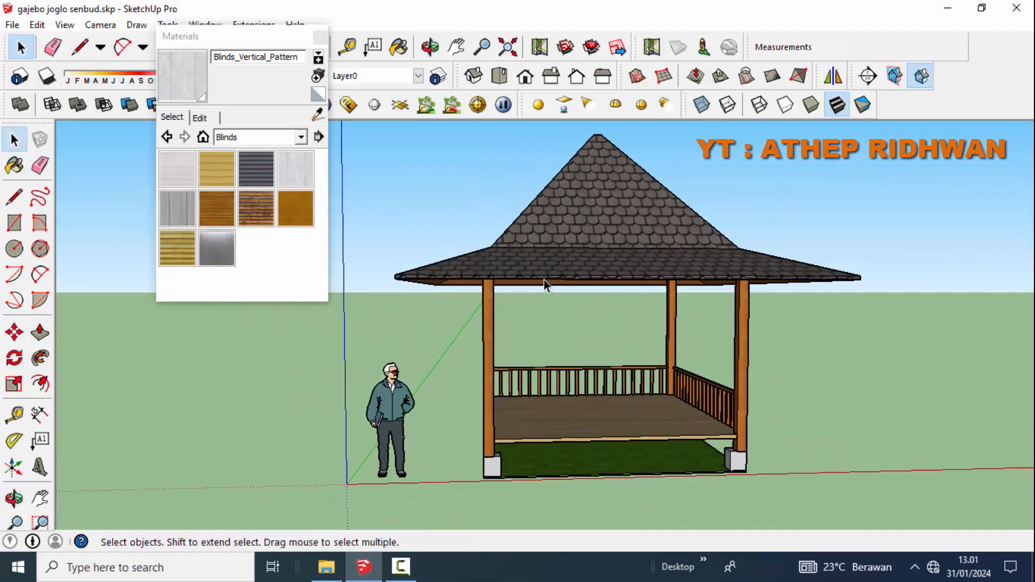
scroll(545, 279, "up", 4)
double_click(546, 276)
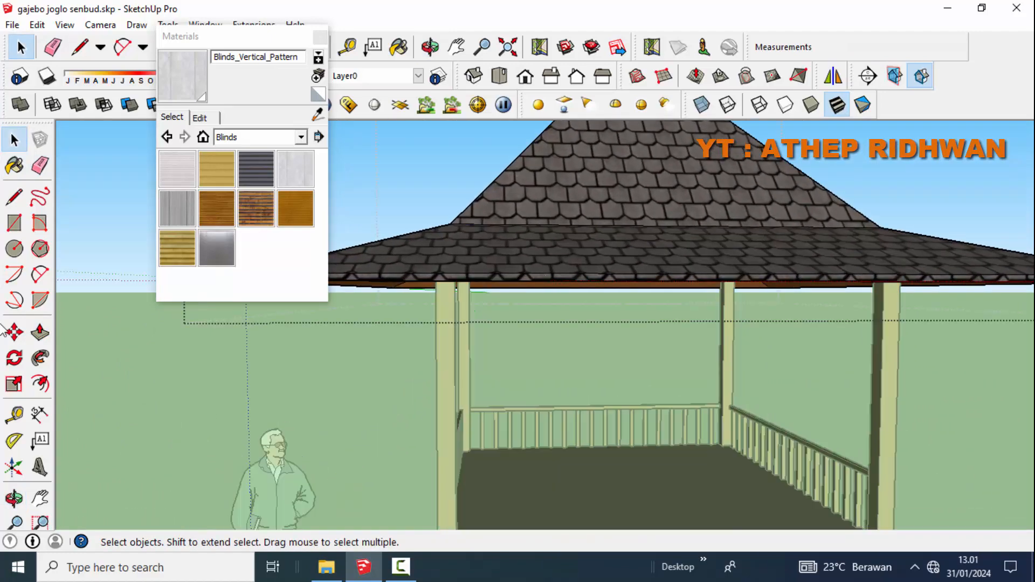
- Pick Wood_Bamboo_Medium from the Wood collection after checking Roofing
left_click(283, 138)
left_click(241, 286)
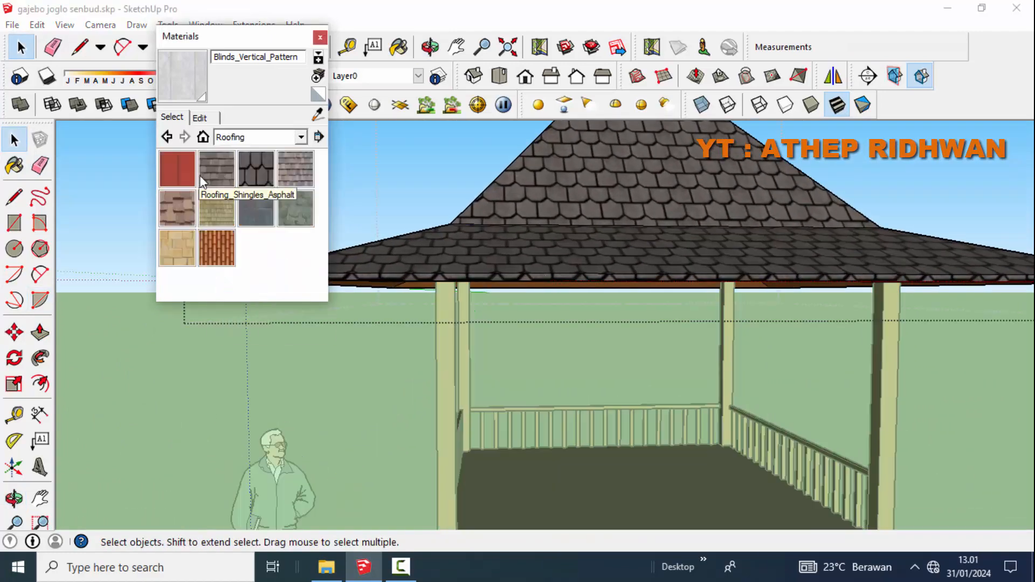
left_click(295, 141)
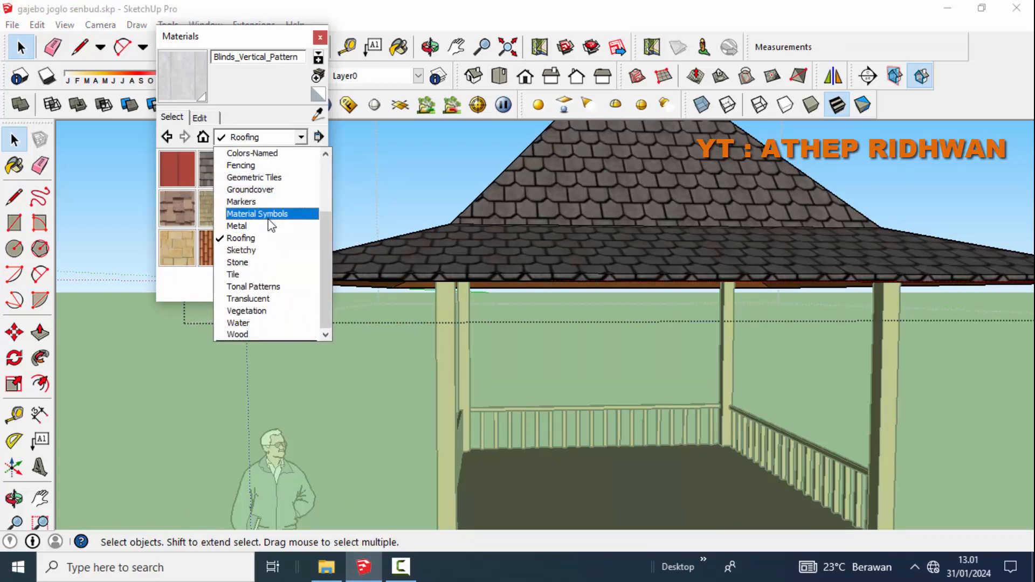
scroll(277, 235, "up", 3)
scroll(276, 235, "down", 3)
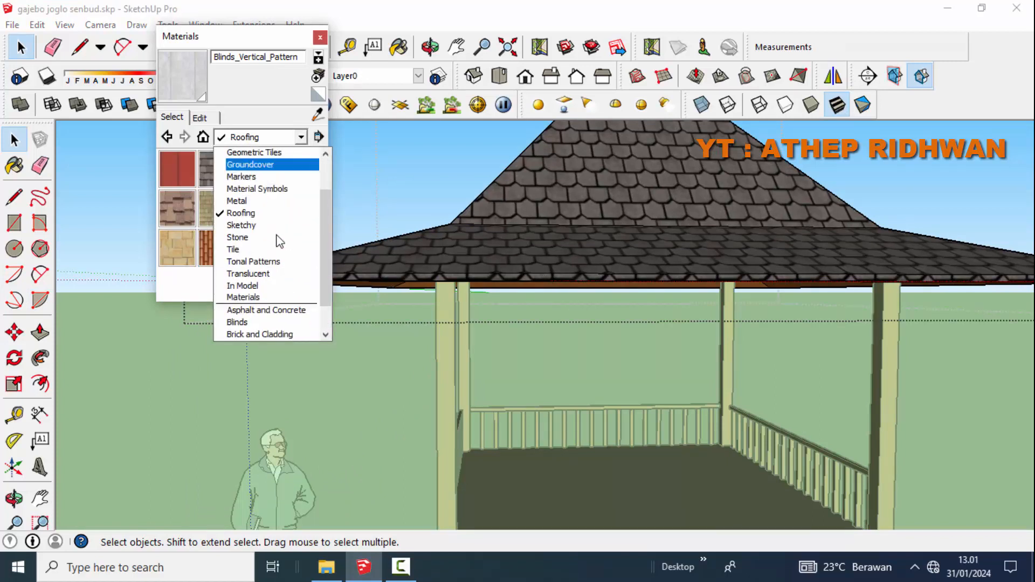
left_click(288, 348)
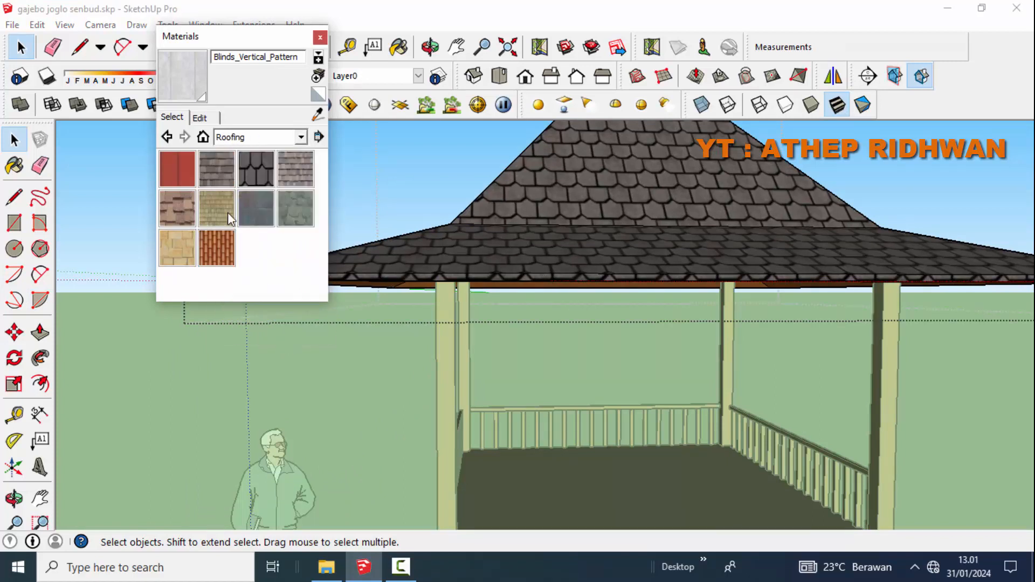
left_click(300, 138)
left_click(227, 315)
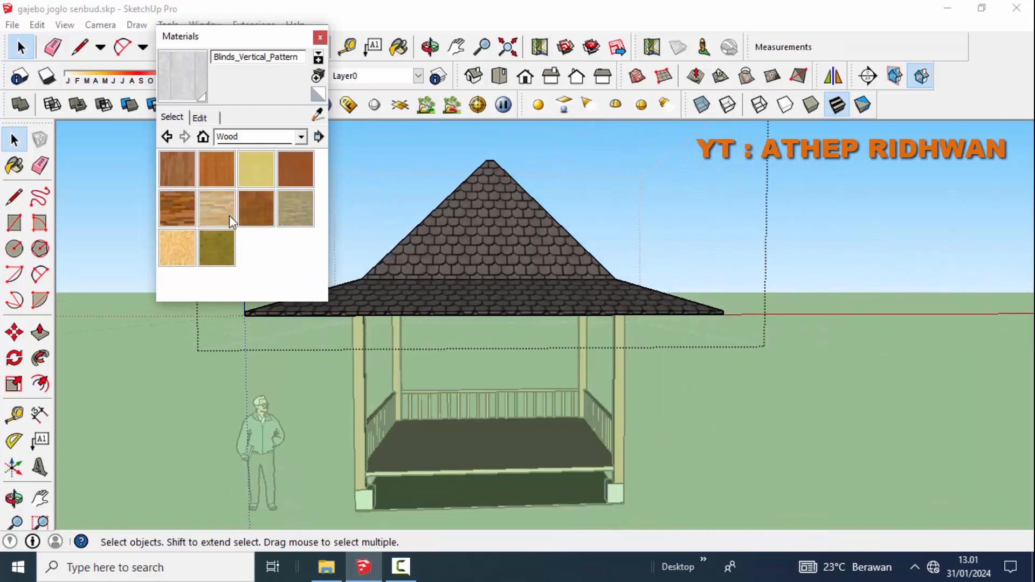
left_click(225, 178)
- Paint the roof edge fascia boards with Wood_Bamboo_Medium
scroll(331, 313, "up", 5)
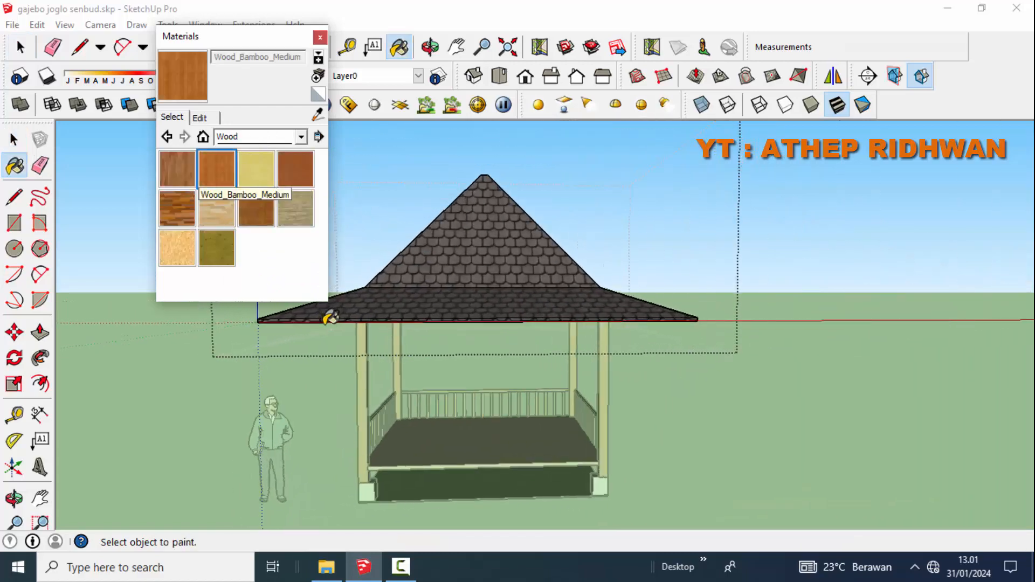
scroll(331, 316, "up", 4)
left_click(387, 312)
middle_click_drag(386, 311, 589, 325)
left_click(593, 319)
middle_click_drag(810, 322, 398, 335)
middle_click_drag(465, 381, 809, 418)
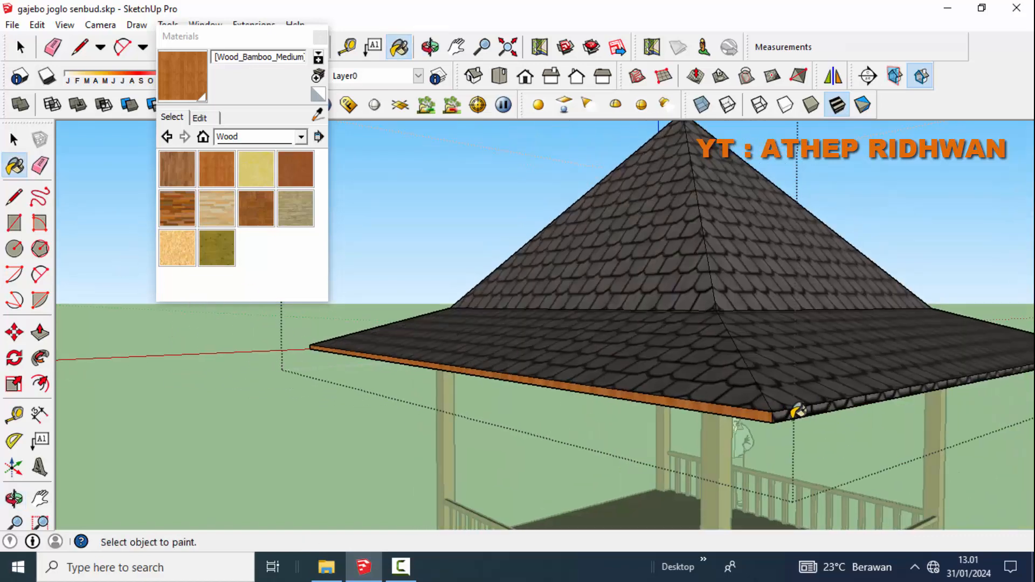
mouse_move(797, 411)
middle_mouse_down()
mouse_move(786, 420)
mouse_move(614, 358)
middle_mouse_up()
scroll(615, 343, "up", 5)
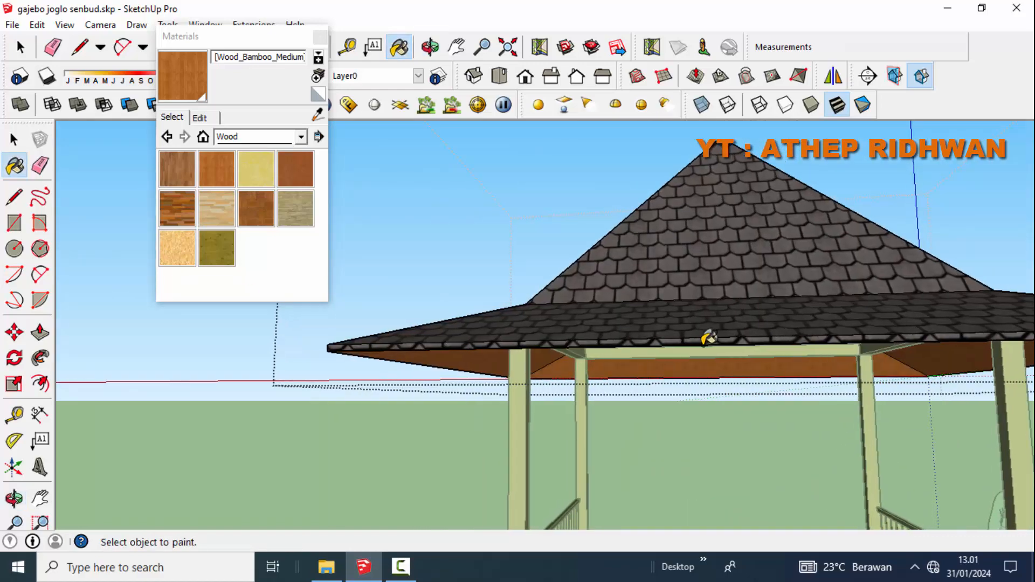
scroll(615, 345, "down", 6)
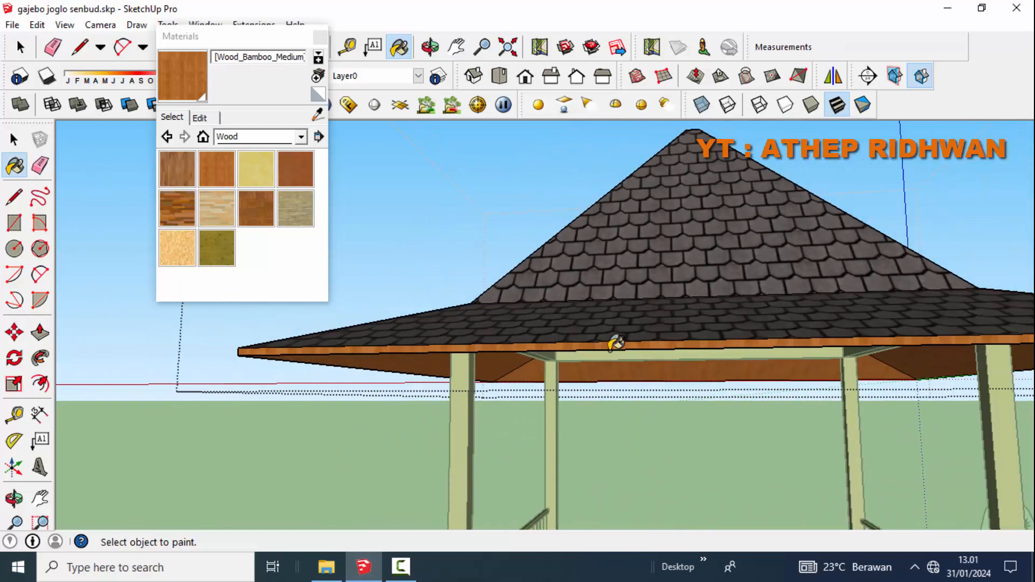
middle_click_drag(615, 345, 345, 356)
left_click(15, 139)
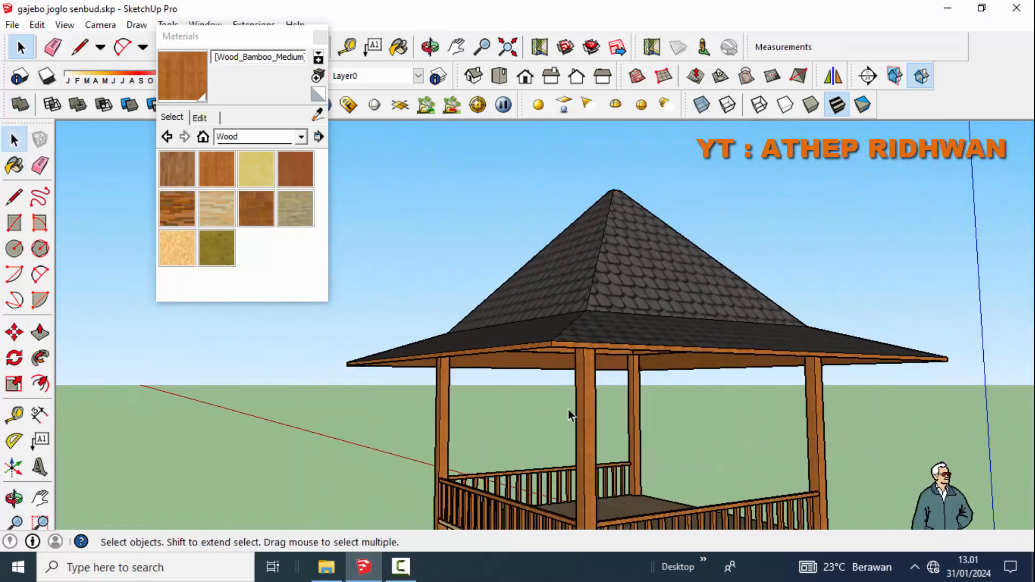
- Move the standing human figure so it stands in front of the gazebo
scroll(568, 409, "down", 3)
middle_click_drag(569, 409, 420, 466)
middle_click_drag(386, 445, 302, 465)
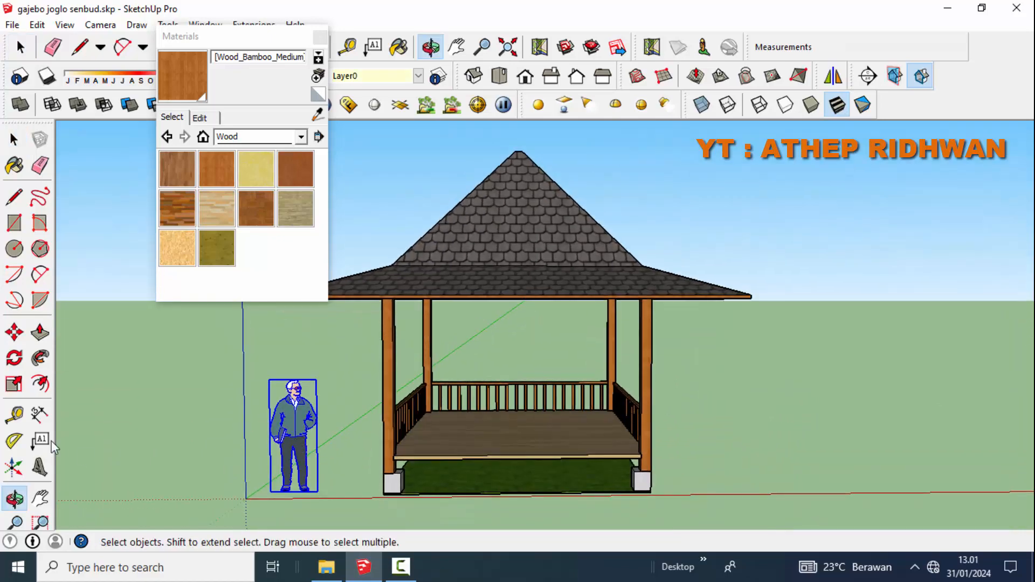
left_click(14, 333)
left_click(317, 491)
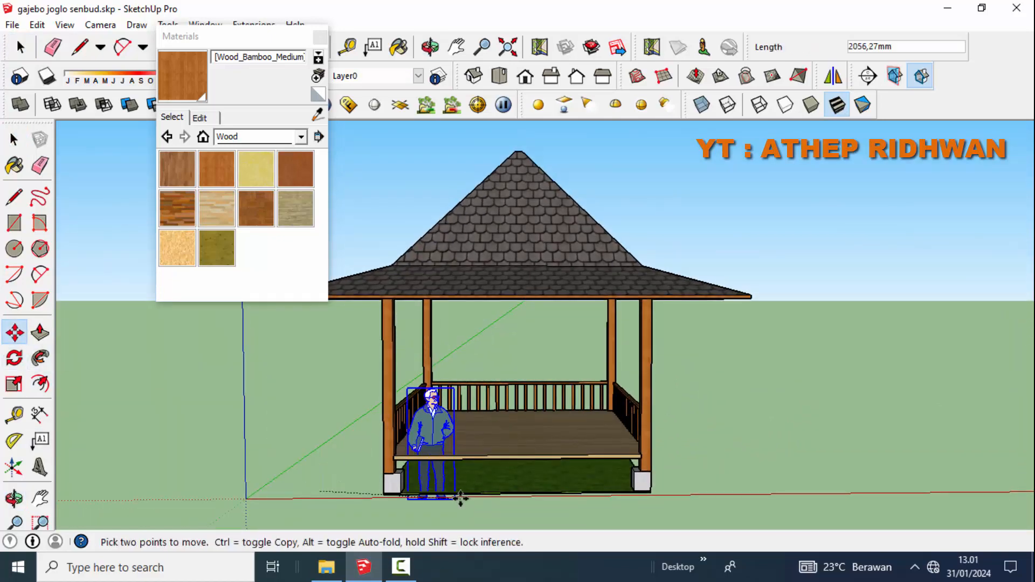
middle_click_drag(438, 500, 335, 458)
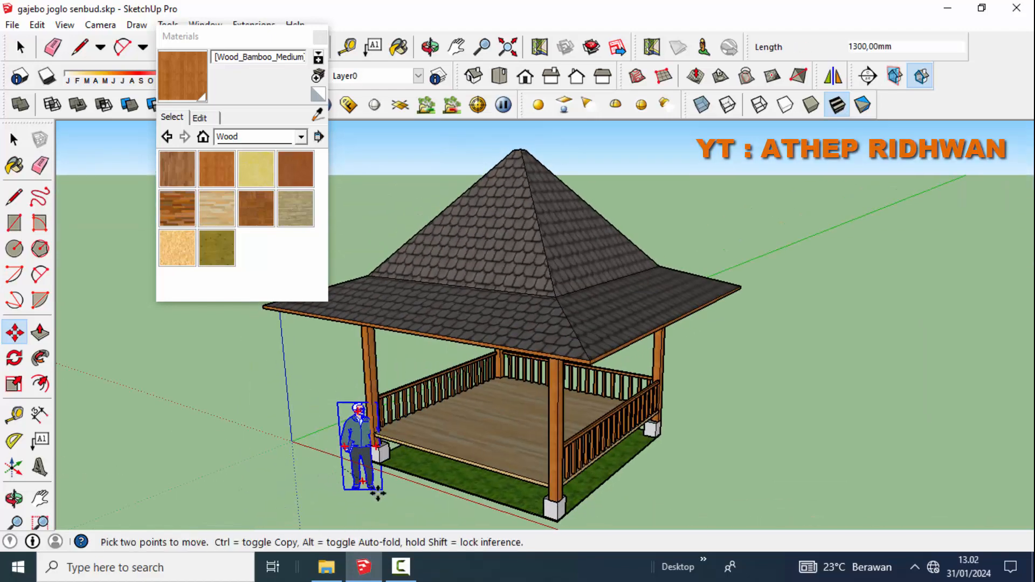
left_click(386, 496)
middle_click_drag(386, 497, 386, 450)
left_click(418, 471)
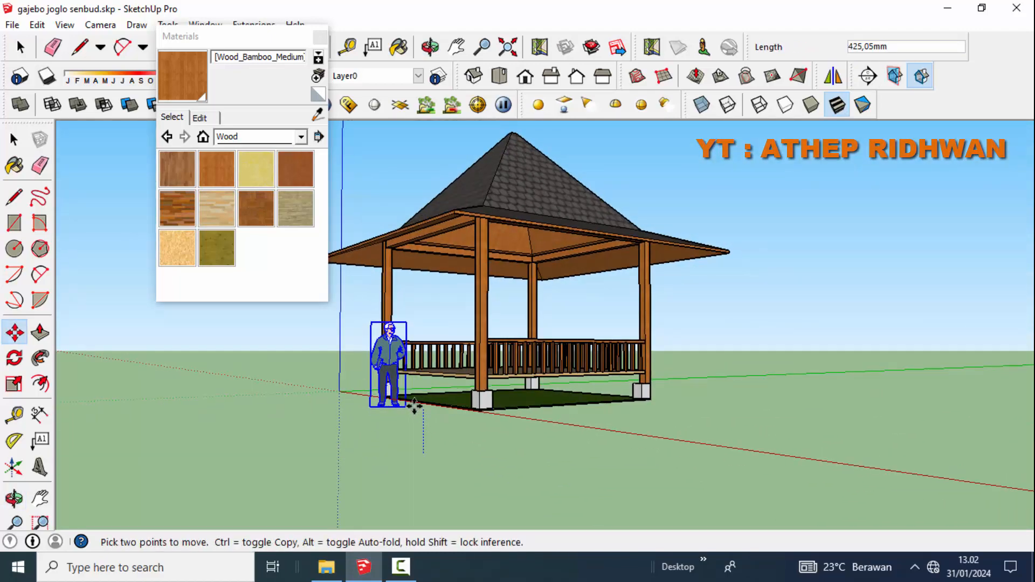
scroll(400, 434, "up", 1)
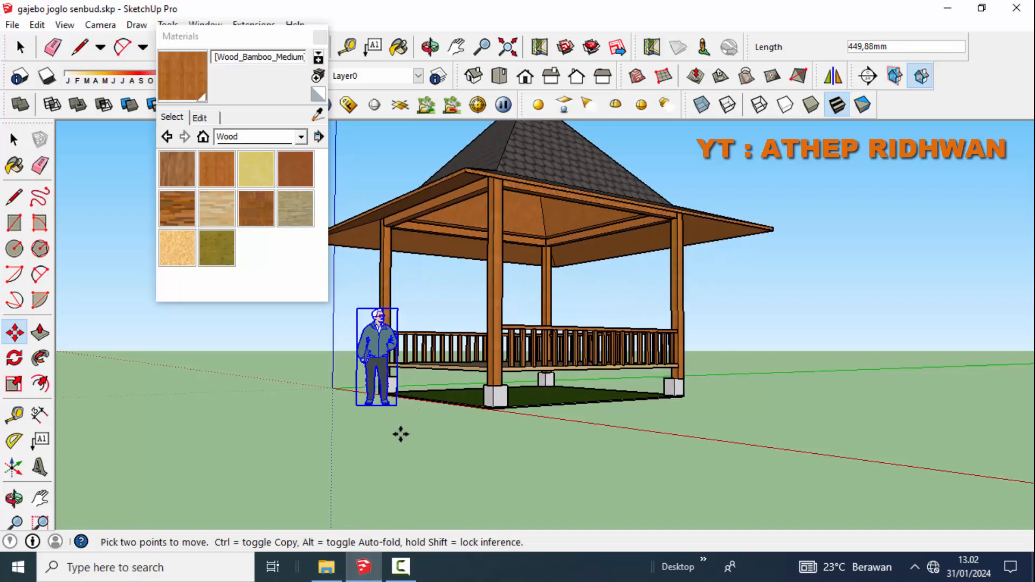
middle_click_drag(398, 423, 634, 486)
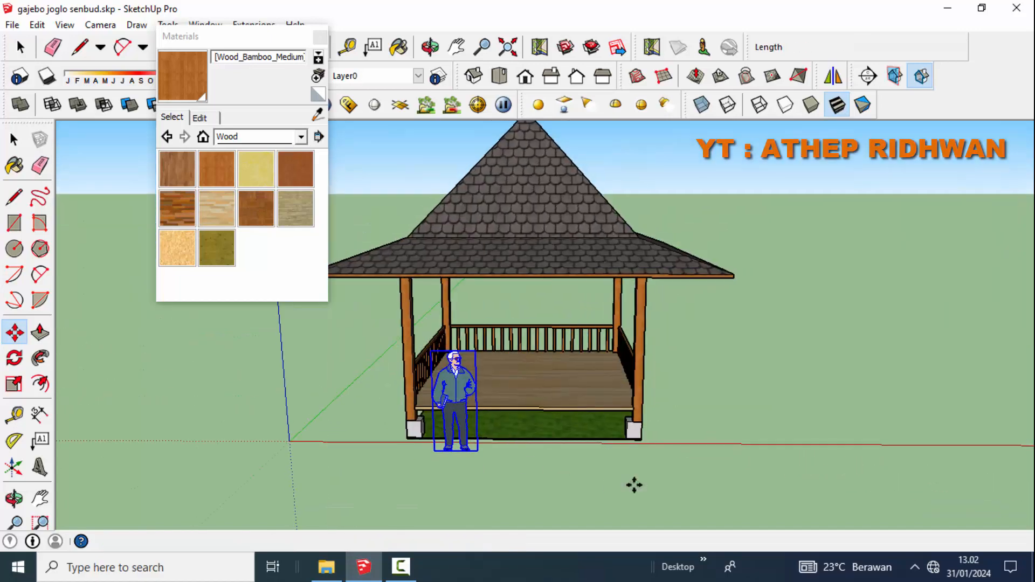
scroll(588, 460, "down", 1)
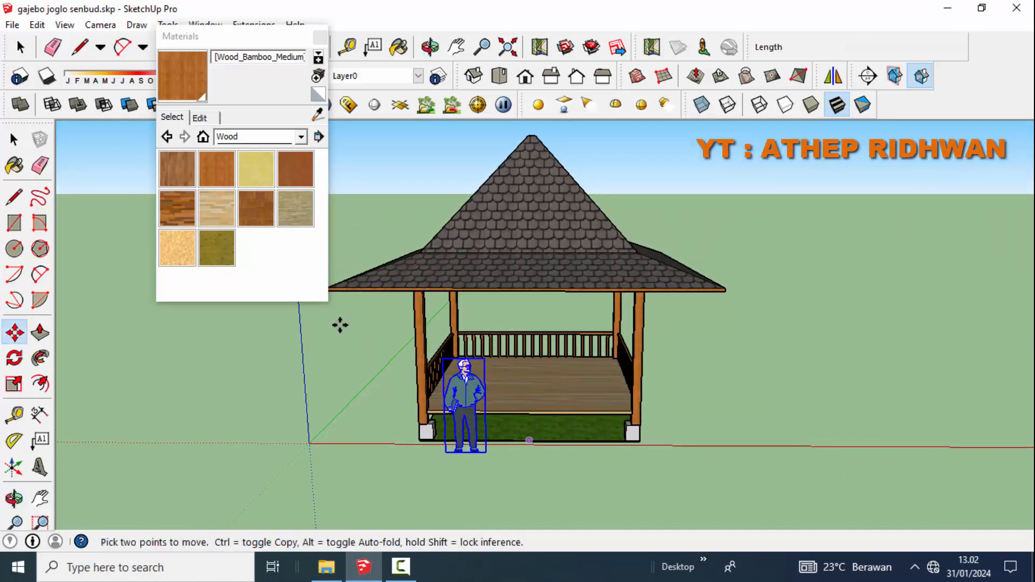
- Deselect the figure and close the Materials panel
left_click(12, 143)
left_click(161, 412)
scroll(446, 422, "up", 3)
middle_click_drag(447, 444, 470, 377)
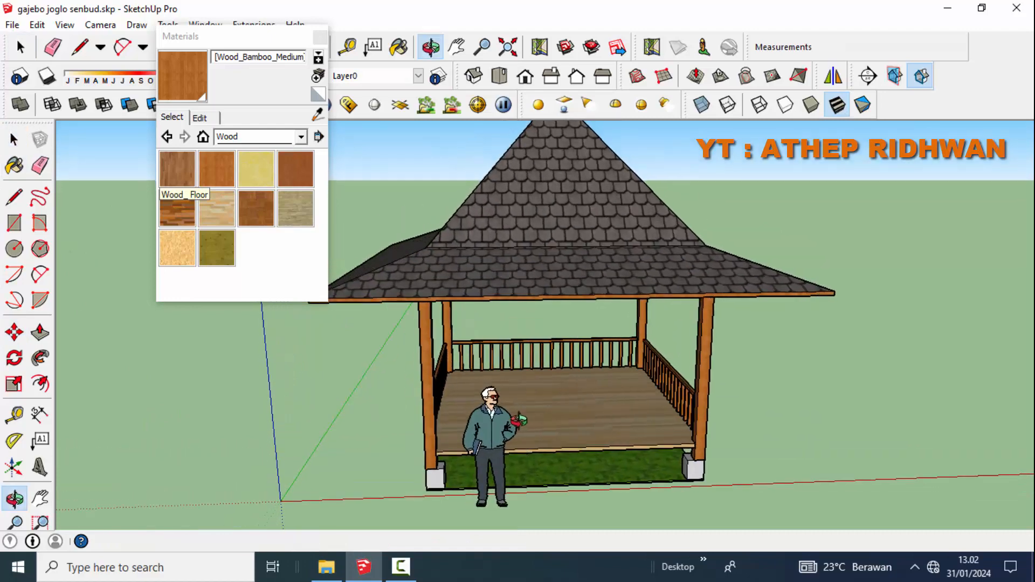
left_click(321, 37)
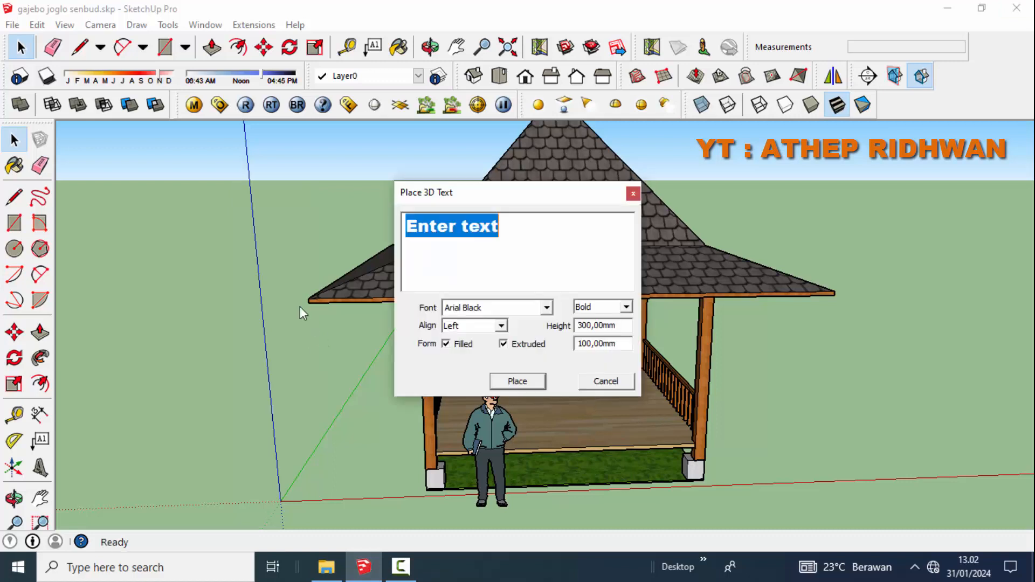
- Enter 'GAJEBO SENBUD UNPER' as the 3D text and confirm it for placement
type("g")
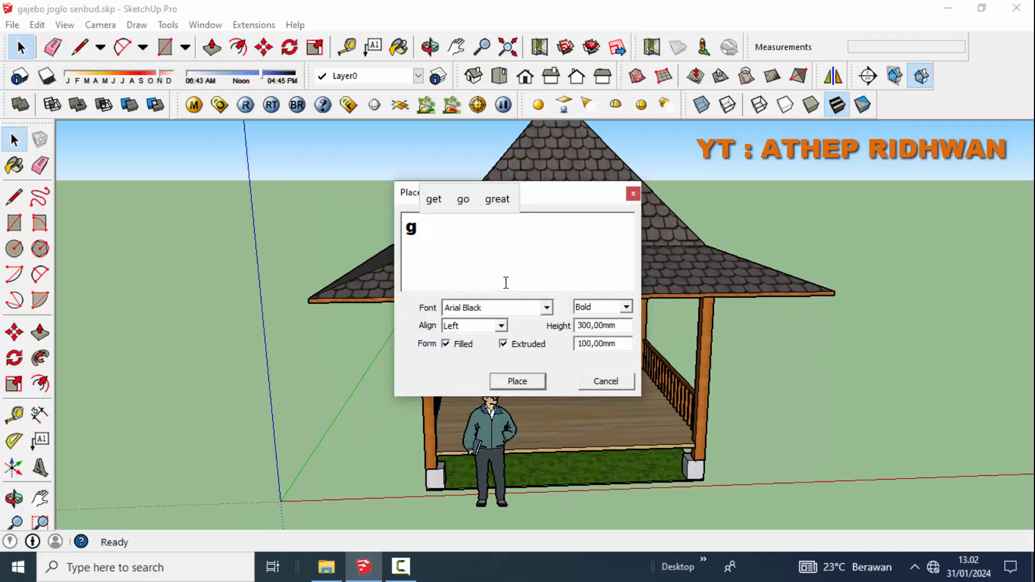
key("BackSpace")
type("GAJE")
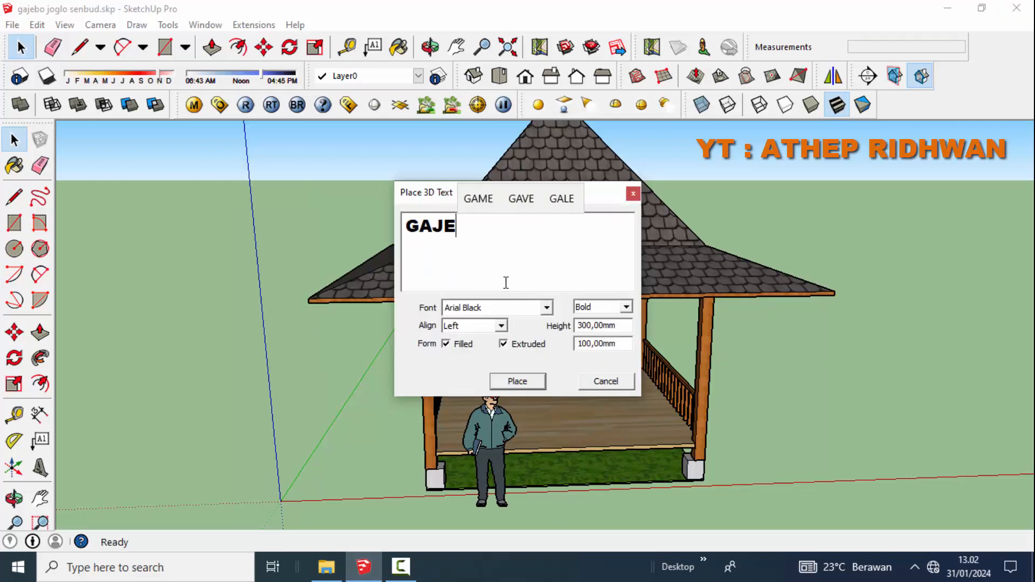
type("BO")
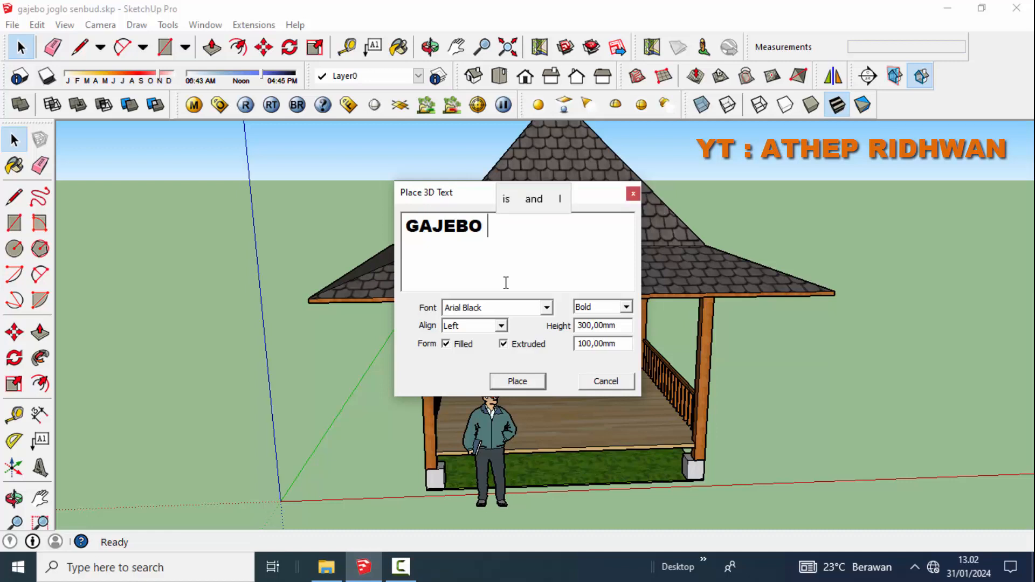
type("SENB")
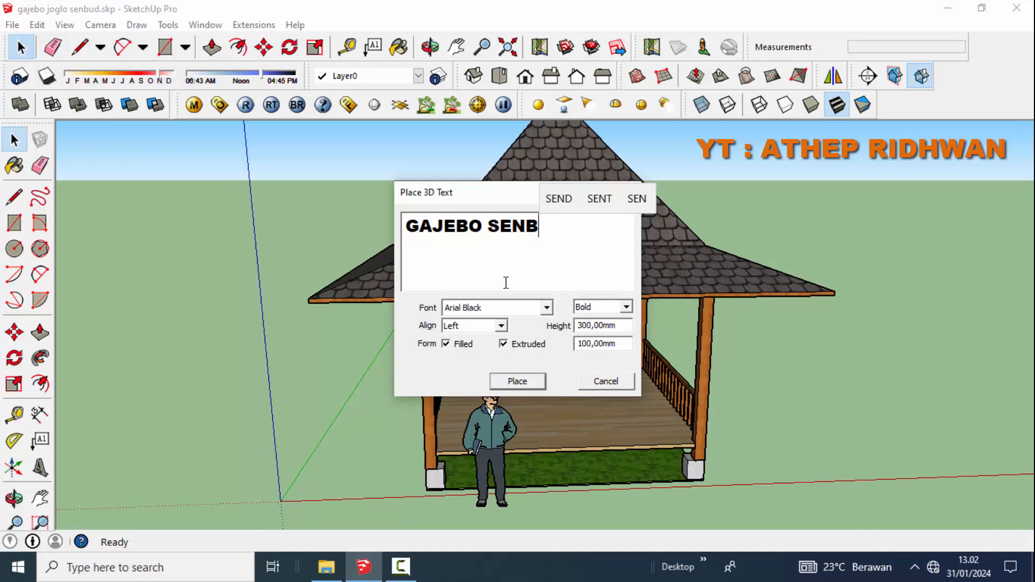
type("UD UNPER")
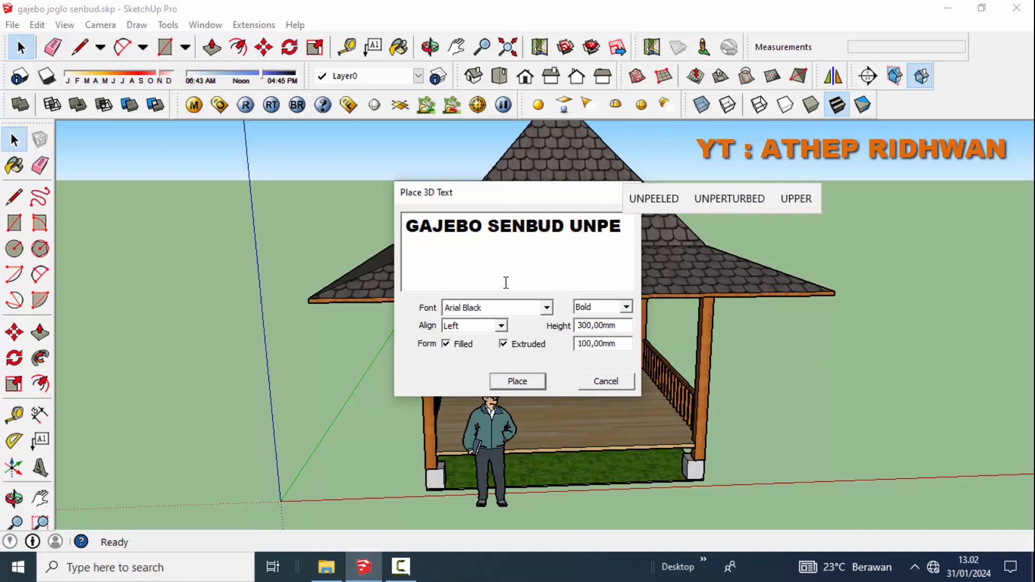
left_click(517, 382)
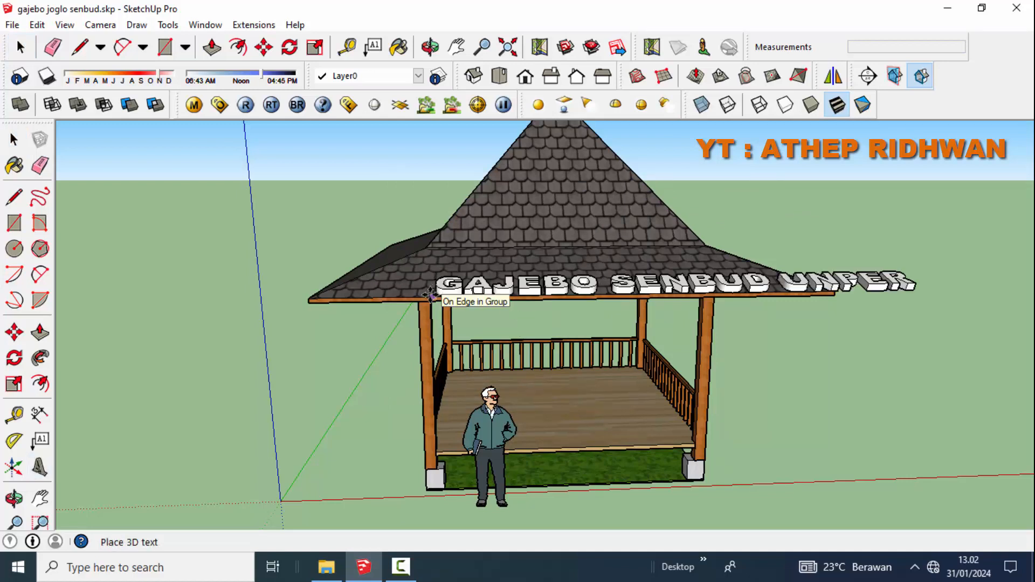
- Drop the 3D text on the front roof edge and slide it left to centre it
left_click(379, 298)
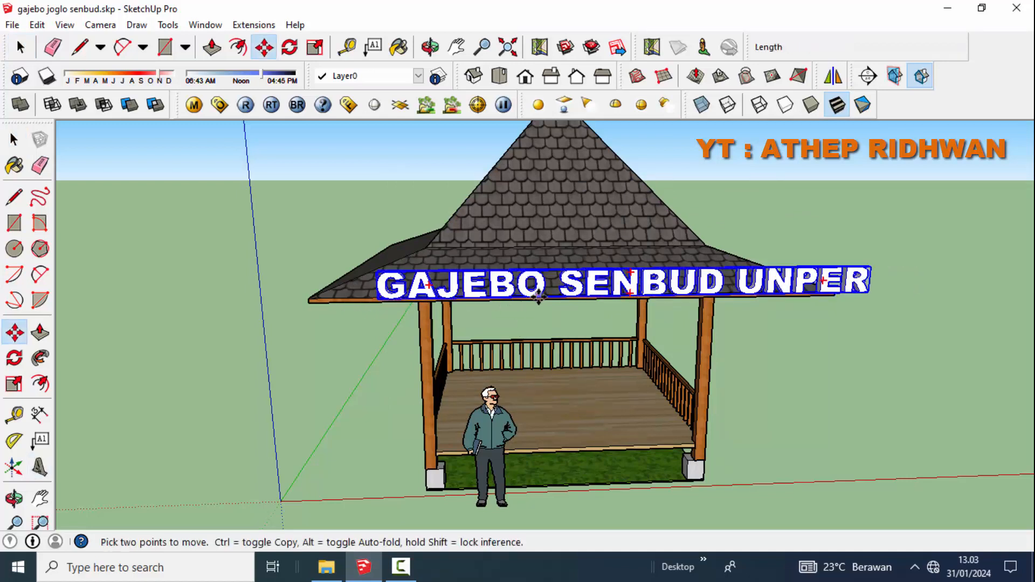
left_click(529, 296)
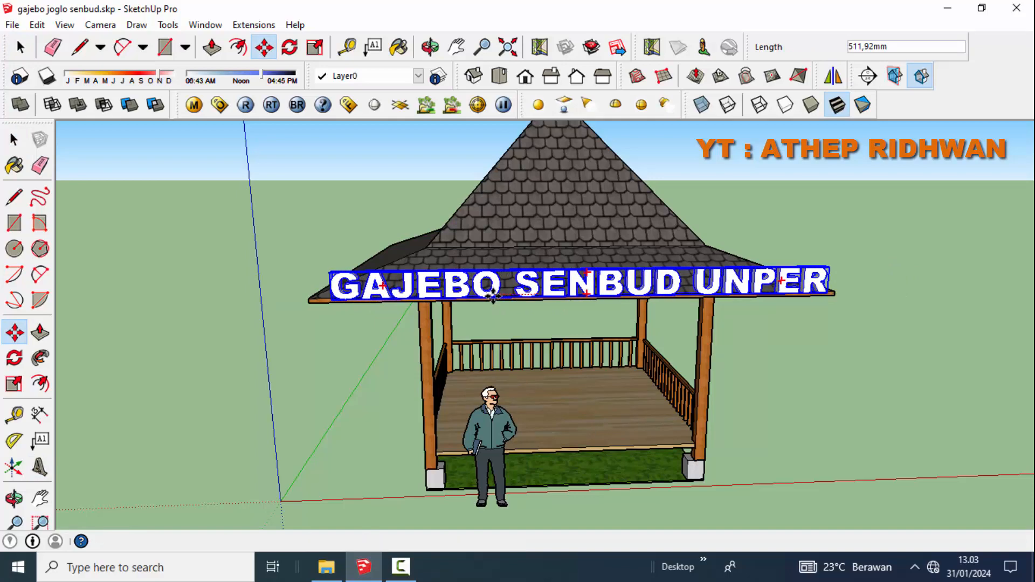
left_click(488, 295)
scroll(524, 332, "down", 3)
middle_click_drag(522, 342, 606, 315)
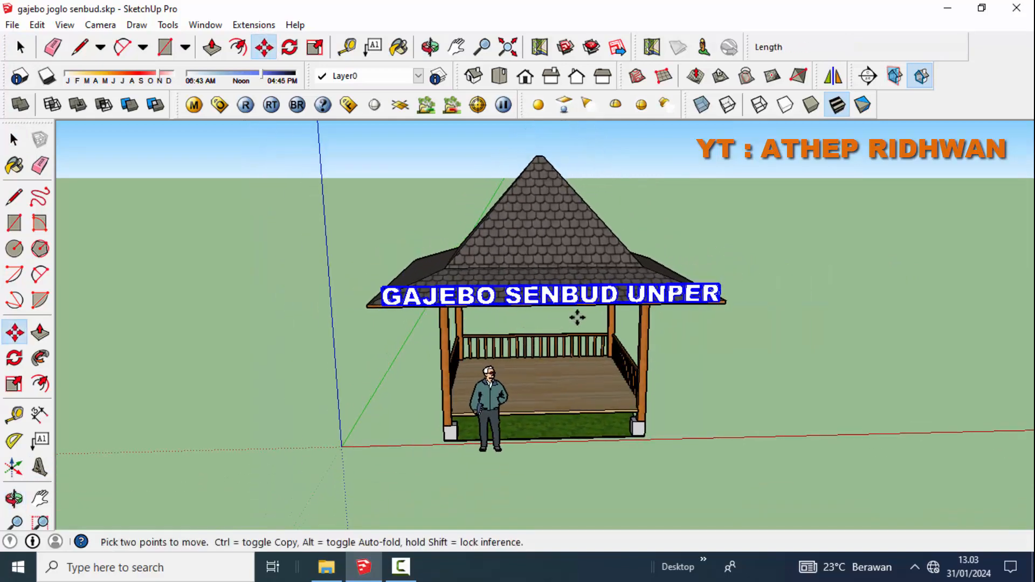
scroll(612, 319, "up", 2)
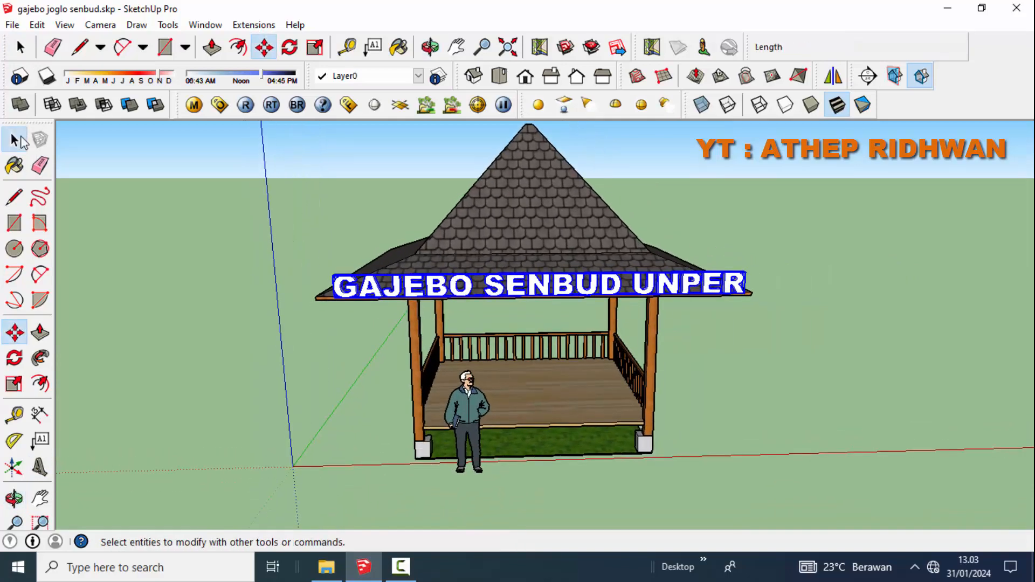
- Orbit to a frontal view and select the GAJEBO SENBUD UNPER text for painting
left_click(15, 140)
left_click(207, 303)
middle_click_drag(207, 304, 516, 321)
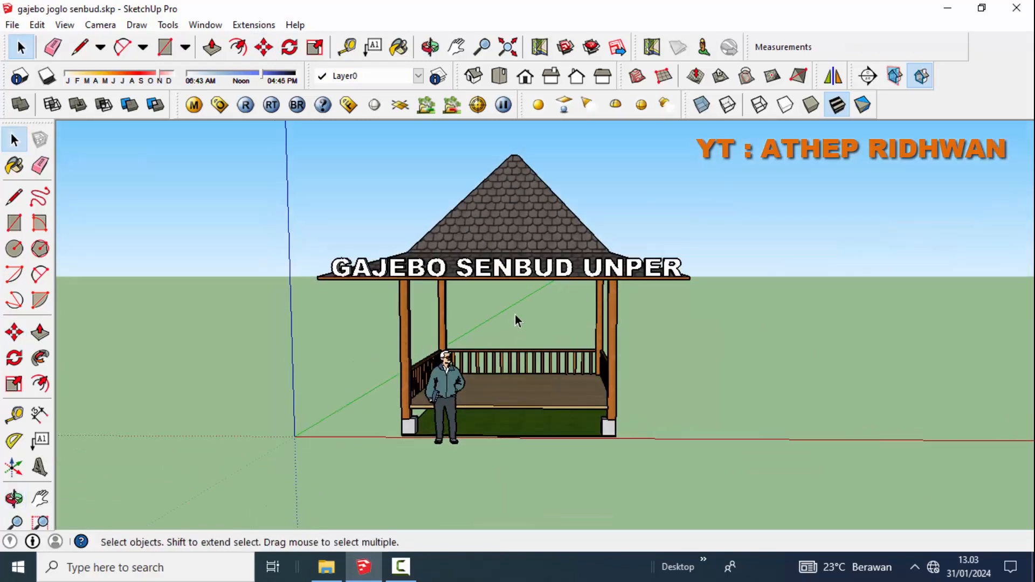
middle_click(555, 298)
scroll(555, 297, "up", 5)
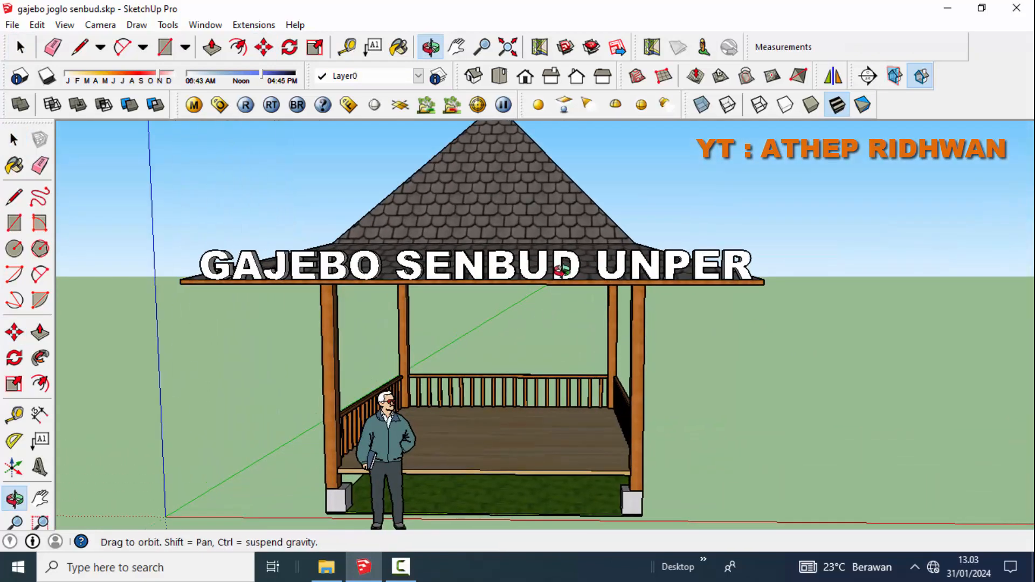
middle_click(561, 271)
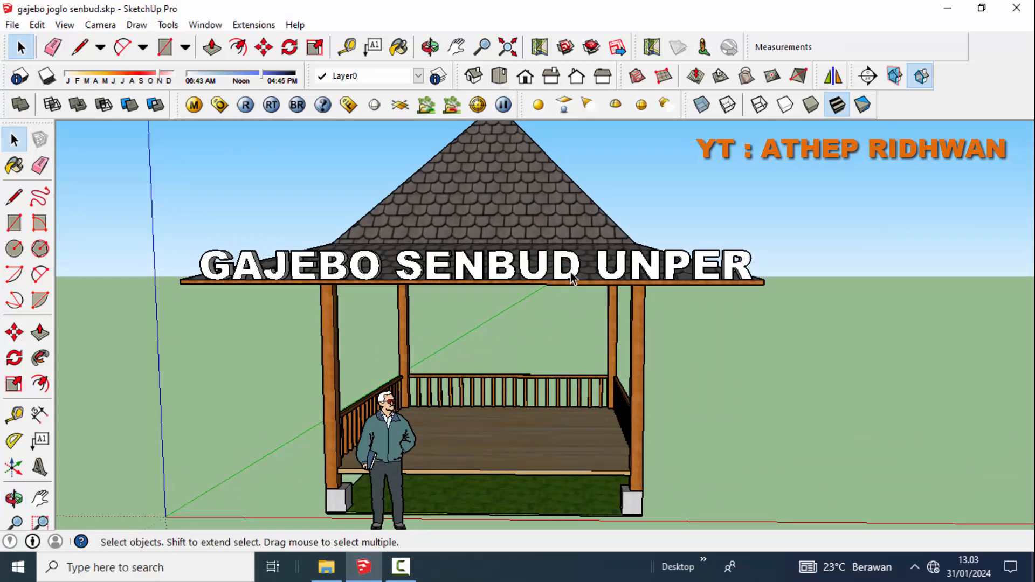
left_click(573, 277)
left_click(399, 47)
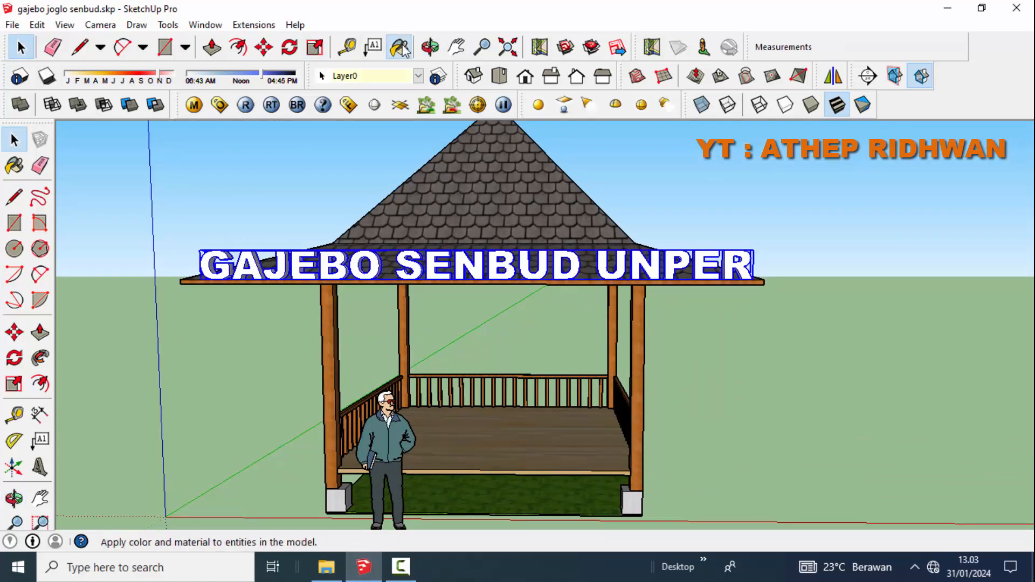
- Paint the roof text with the bright green Color_F06 from the Colors collection
left_click(301, 137)
scroll(270, 182, "up", 3)
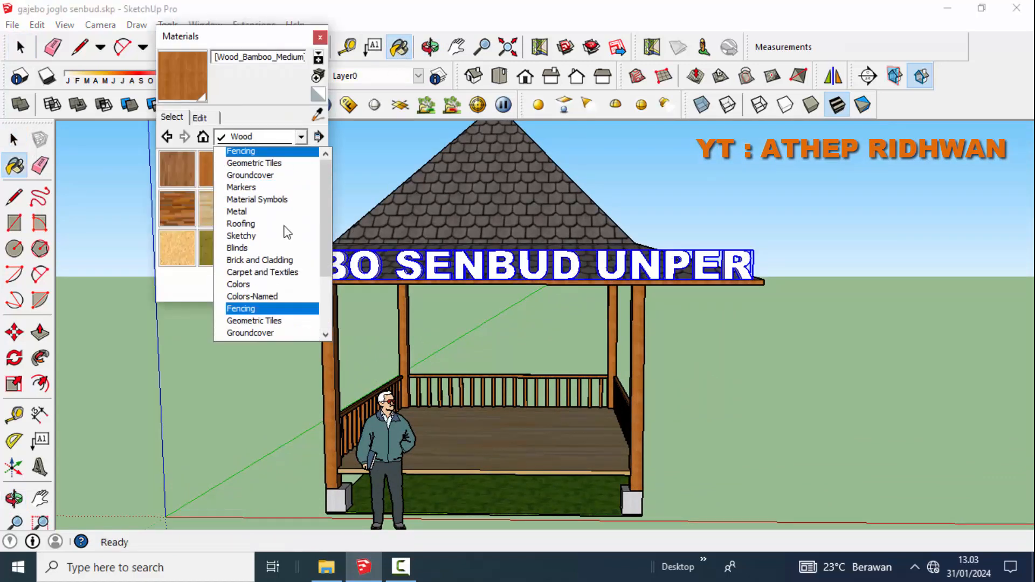
left_click(269, 225)
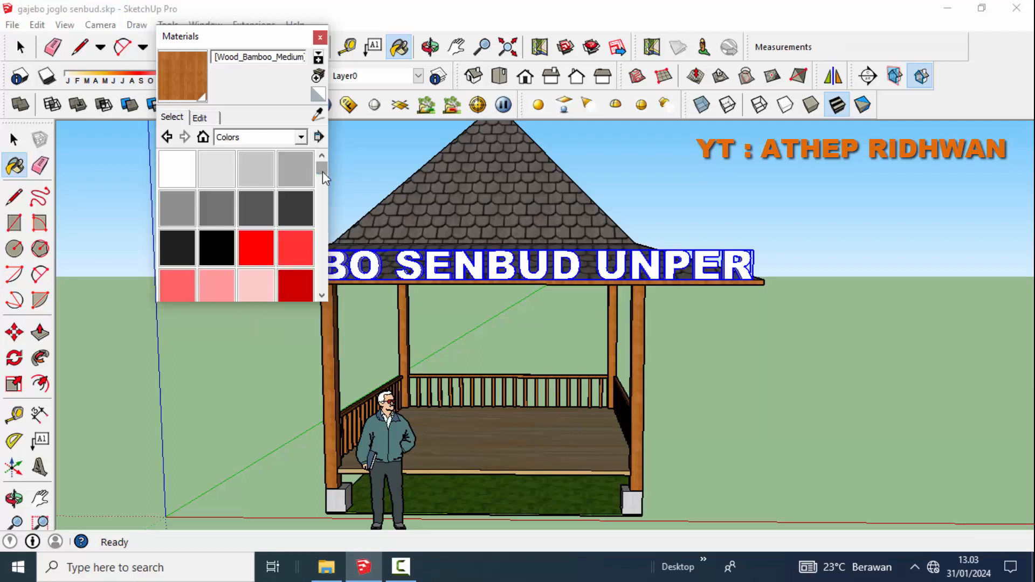
left_click_drag(322, 172, 322, 226)
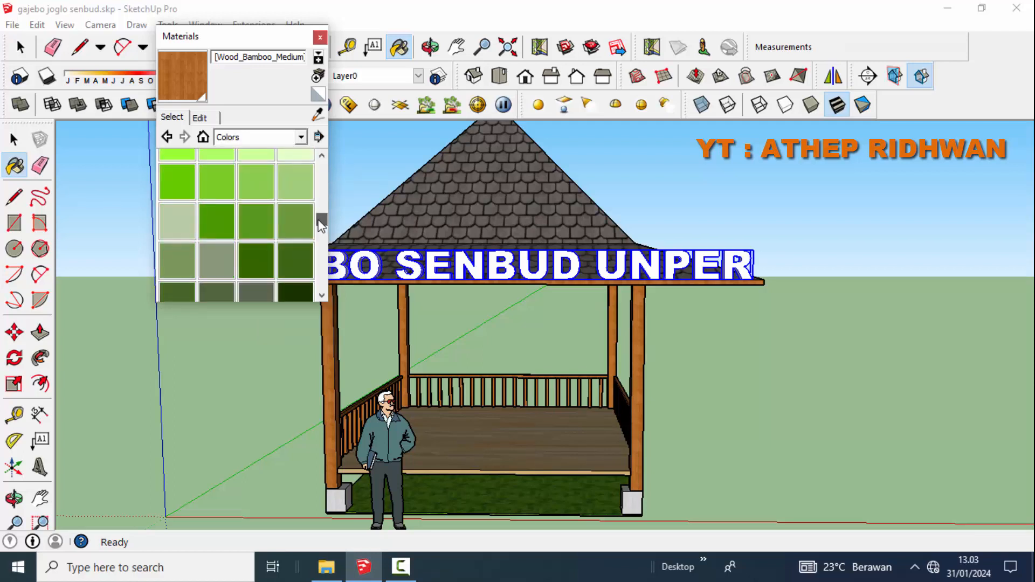
left_click(209, 222)
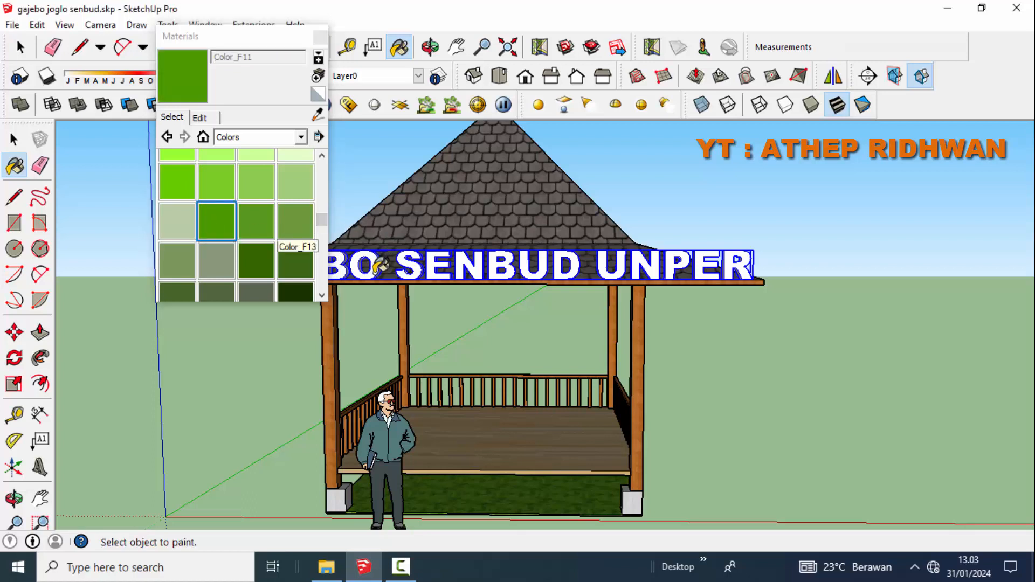
left_click(378, 264)
left_click(179, 183)
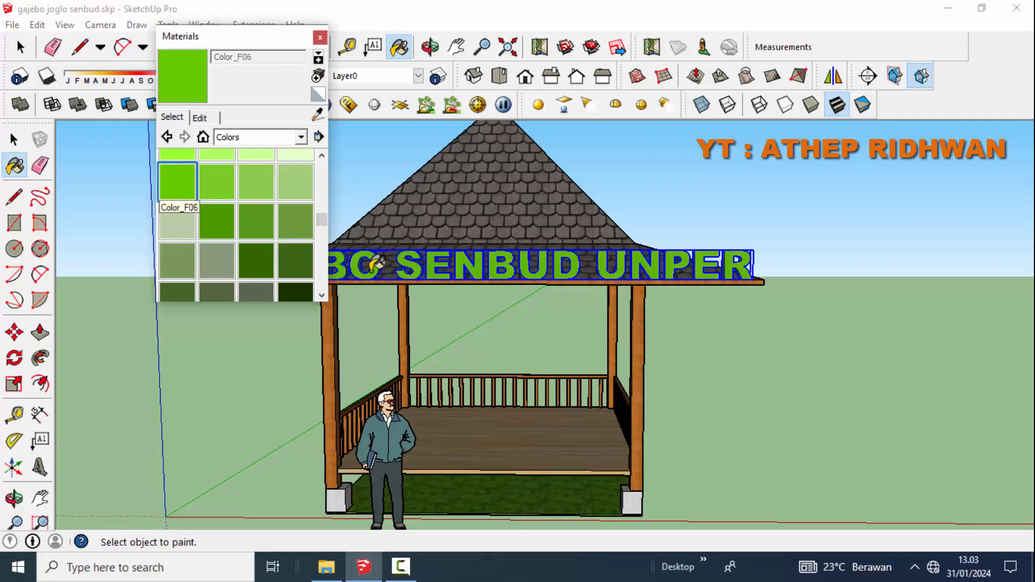
left_click(374, 266)
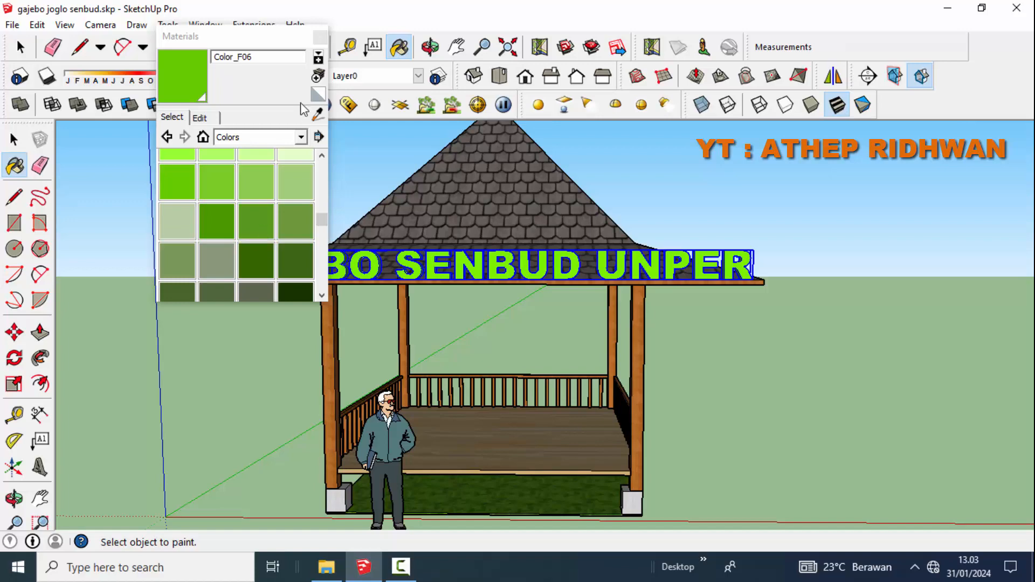
- Close the Materials window and deselect the painted text
left_click(320, 37)
left_click(12, 140)
left_click(138, 345)
scroll(598, 382, "down", 3)
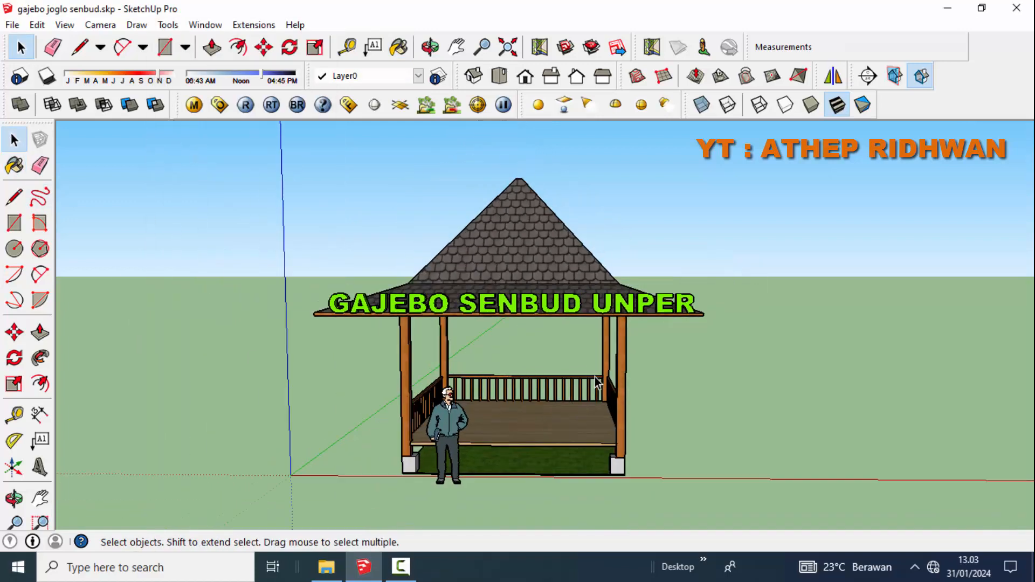
middle_click_drag(598, 383, 607, 423)
scroll(688, 410, "up", 2)
middle_click_drag(707, 389, 724, 383, "shift")
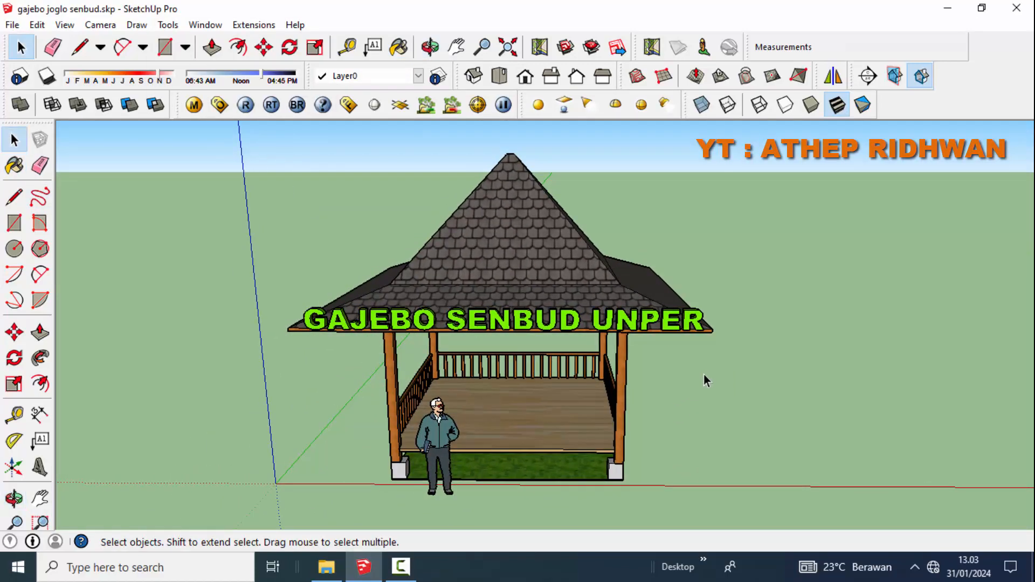
scroll(566, 322, "up", 4)
middle_click_drag(566, 323, 575, 289)
scroll(576, 289, "up", 5)
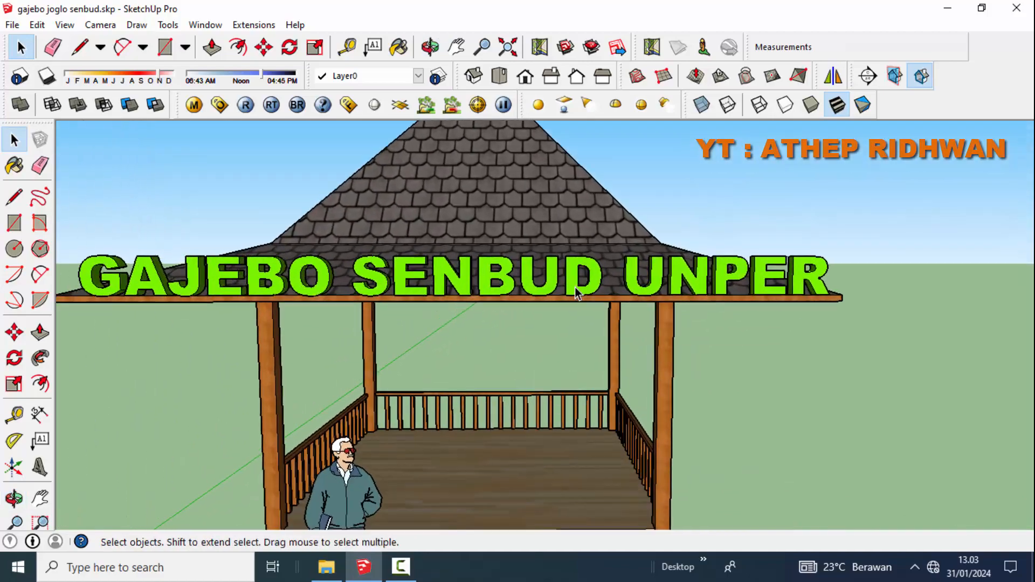
middle_click_drag(711, 249, 858, 211, "shift")
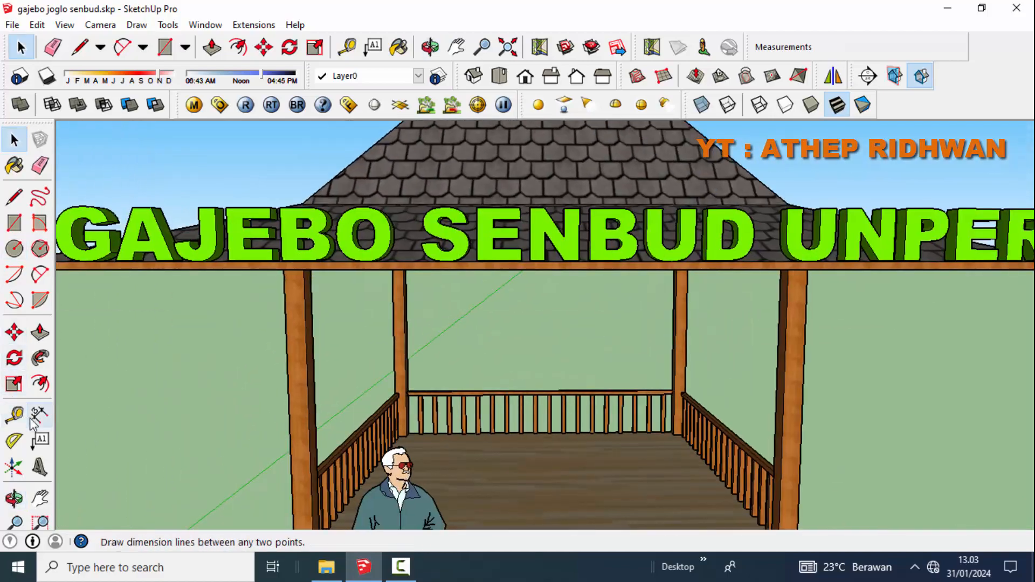
scroll(347, 264, "up", 2)
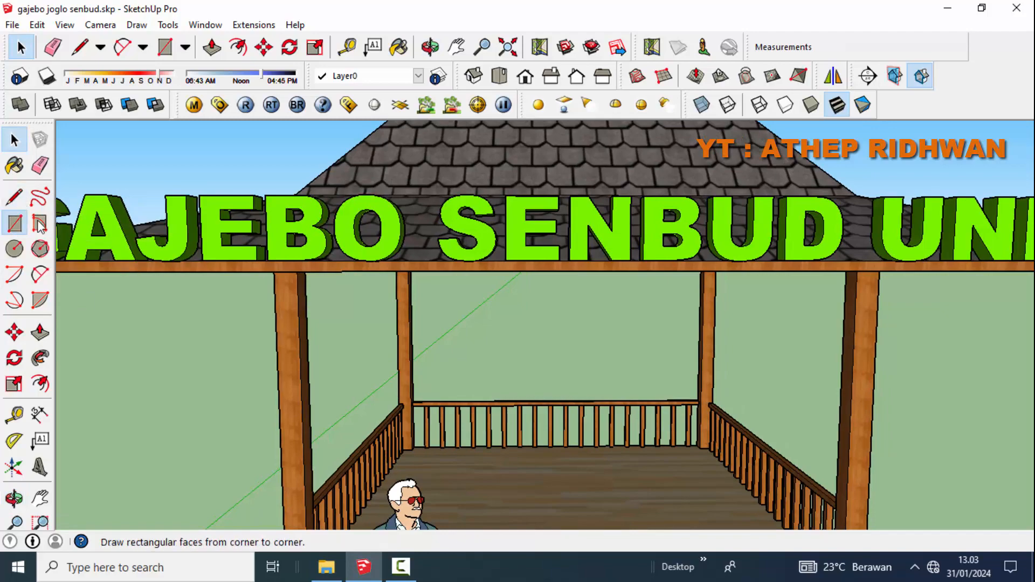
- Draw a rectangle below the front roof beam and extrude it 63,62mm into a post
left_click(14, 222)
scroll(561, 263, "down", 3)
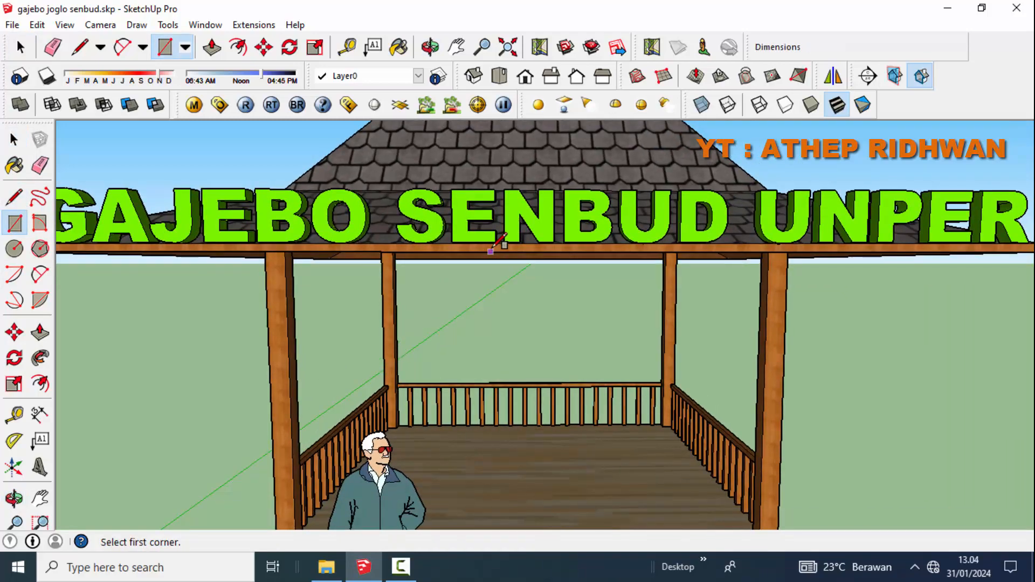
scroll(497, 241, "up", 2)
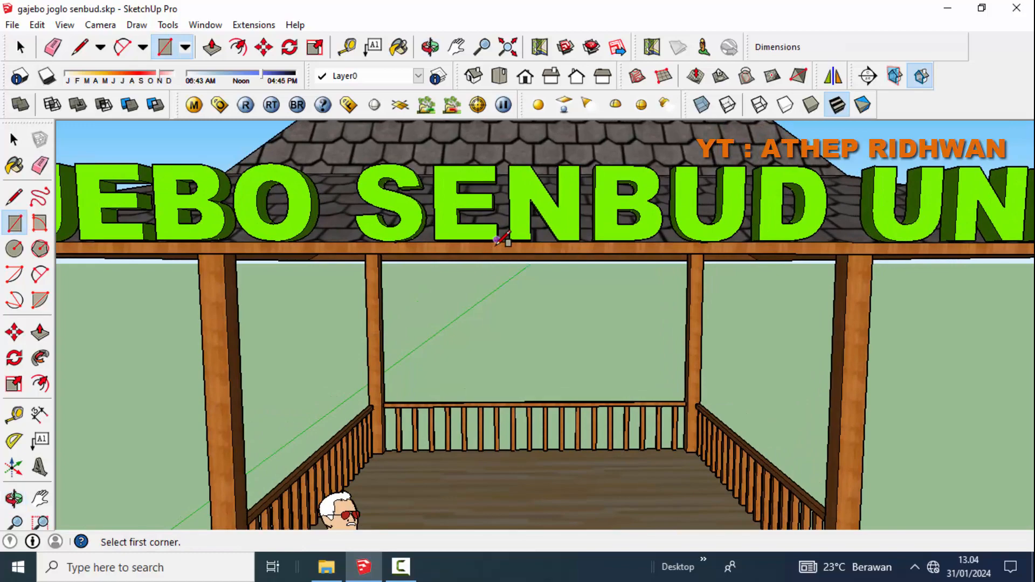
scroll(497, 241, "up", 5)
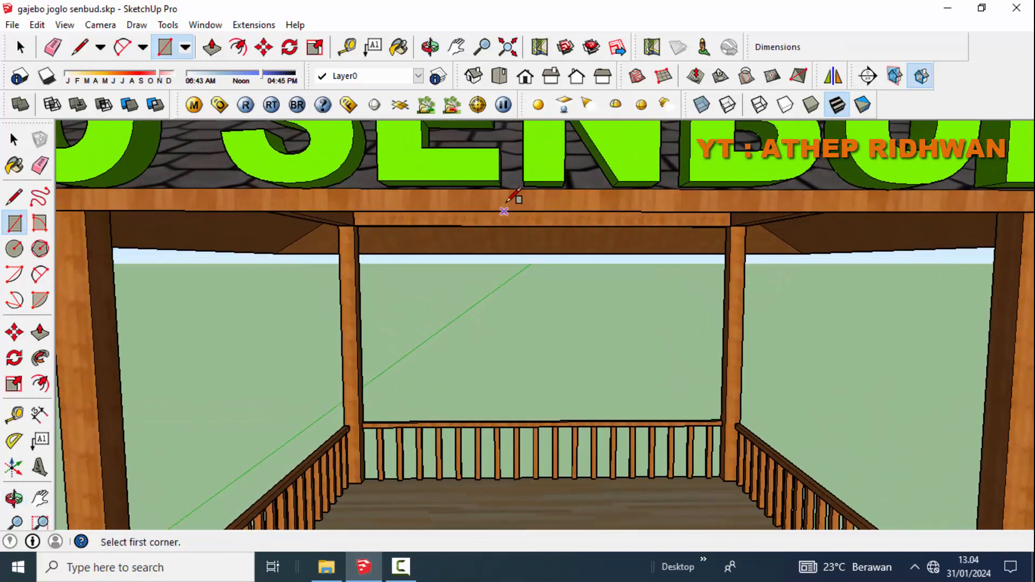
left_click(504, 211)
scroll(561, 389, "down", 3)
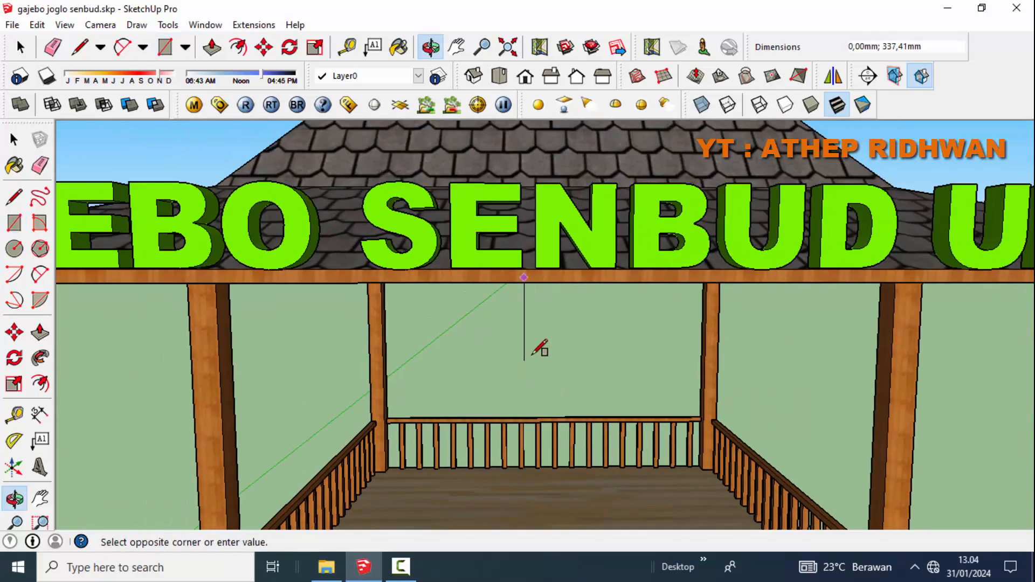
left_click(40, 331)
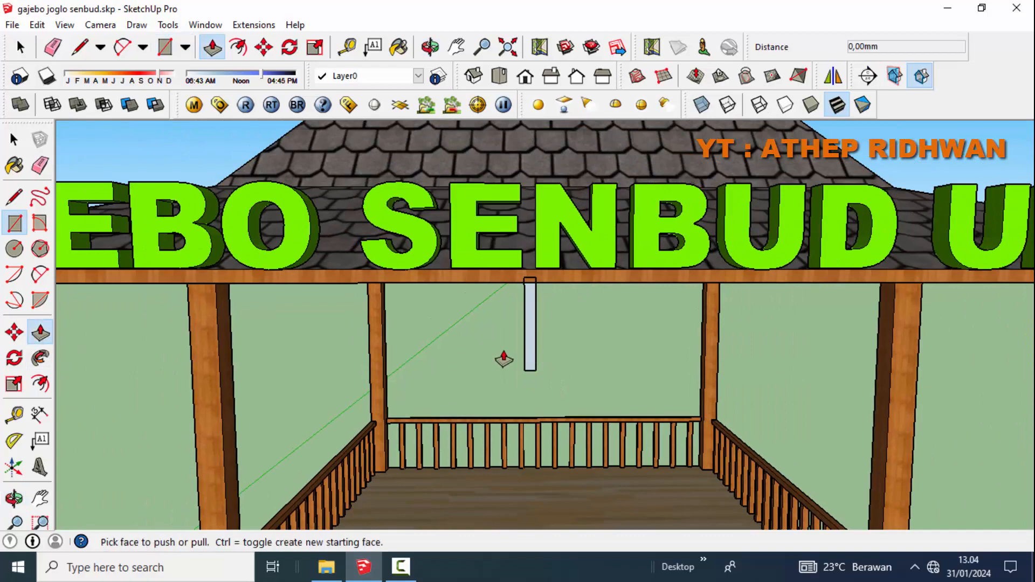
left_click(527, 347)
left_click(527, 358)
- Push/Pull the post's front face to thicken it further
middle_click_drag(527, 359, 451, 342)
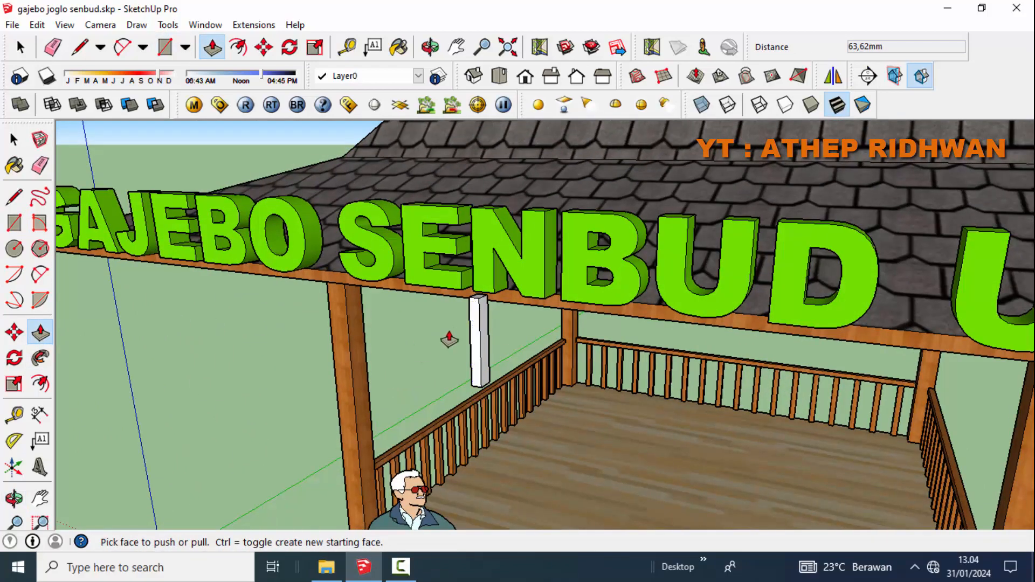
scroll(470, 342, "up", 4)
left_click(480, 356)
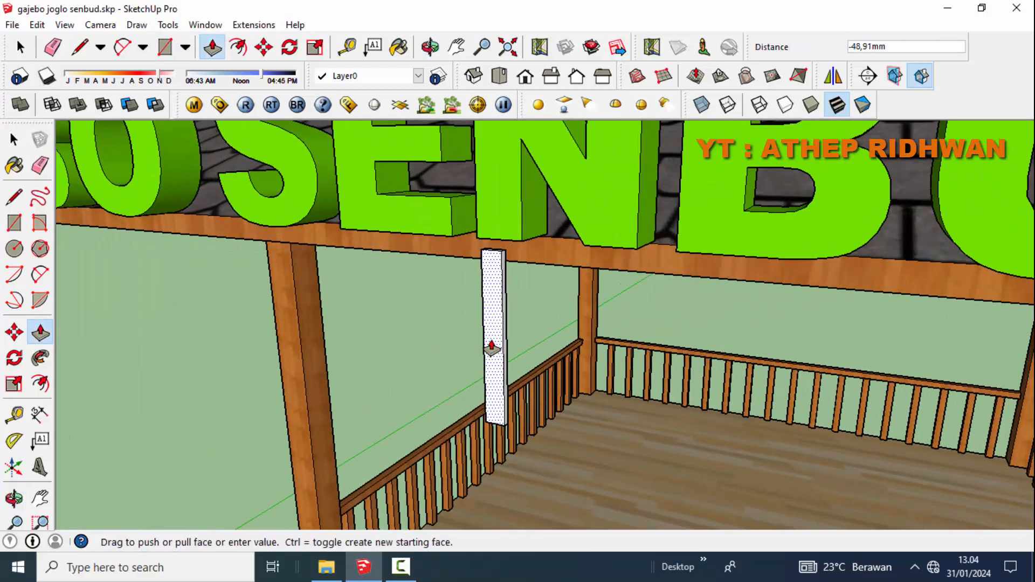
left_click(492, 348)
key("b")
key("space")
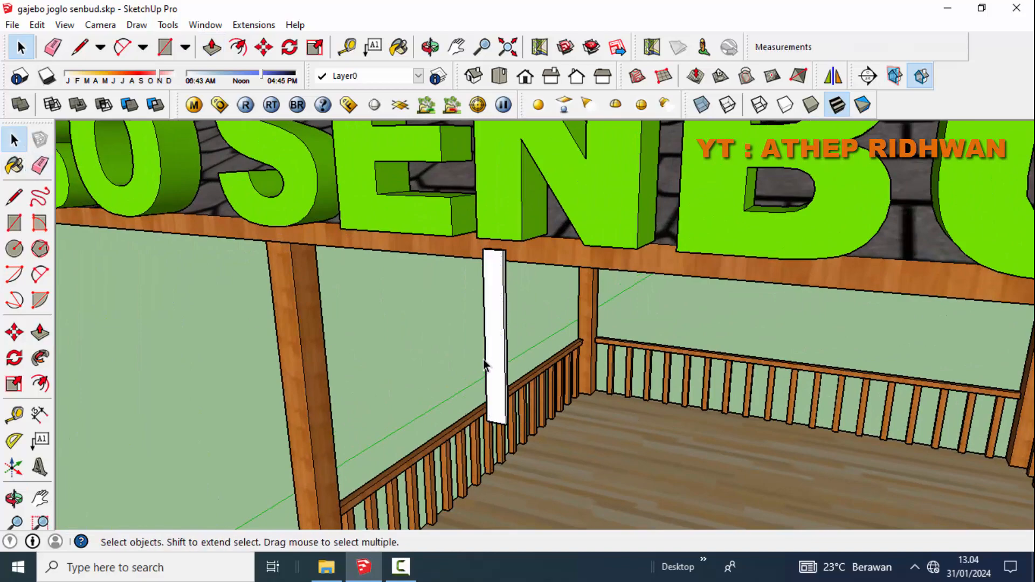
- Make the selected post a group and zoom out to the whole gazebo
right_click(497, 389)
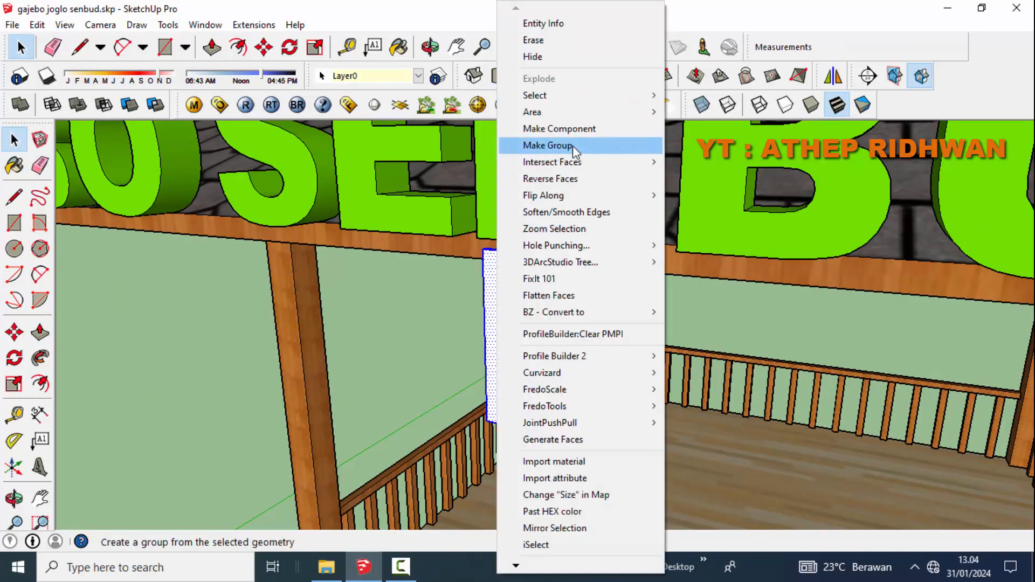
left_click(573, 145)
scroll(527, 316, "down", 5)
middle_click_drag(527, 317, 663, 353)
scroll(603, 352, "up", 1)
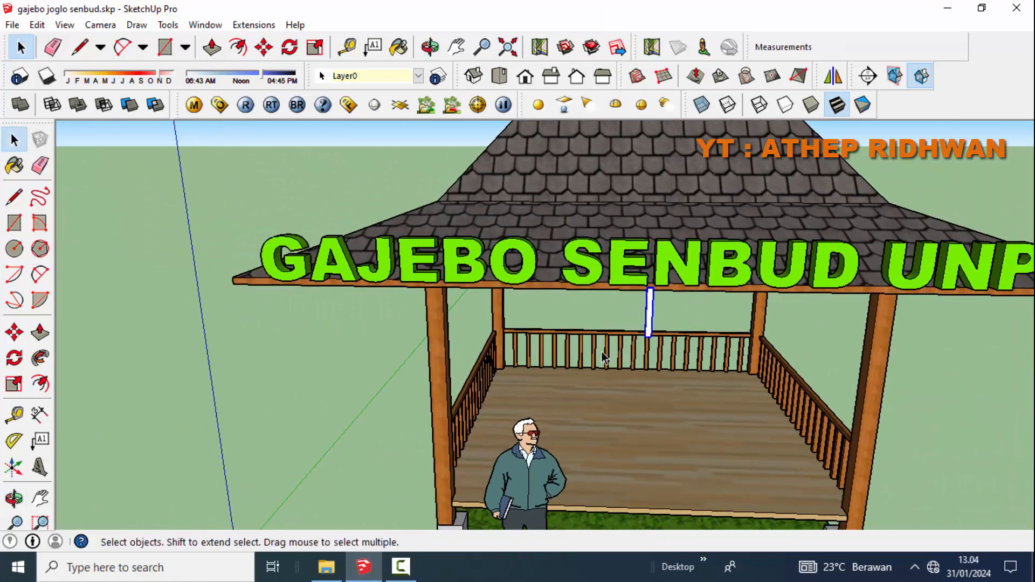
- Enter the creator's name and study programme as new 3D text and confirm it
left_click(39, 467)
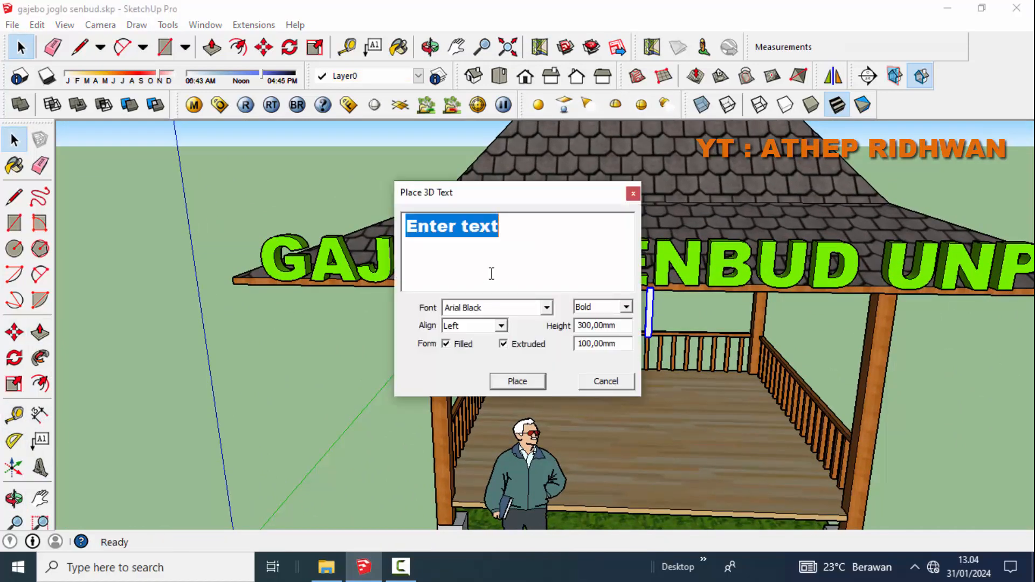
type("a")
key("BackSpace")
type("ATEP")
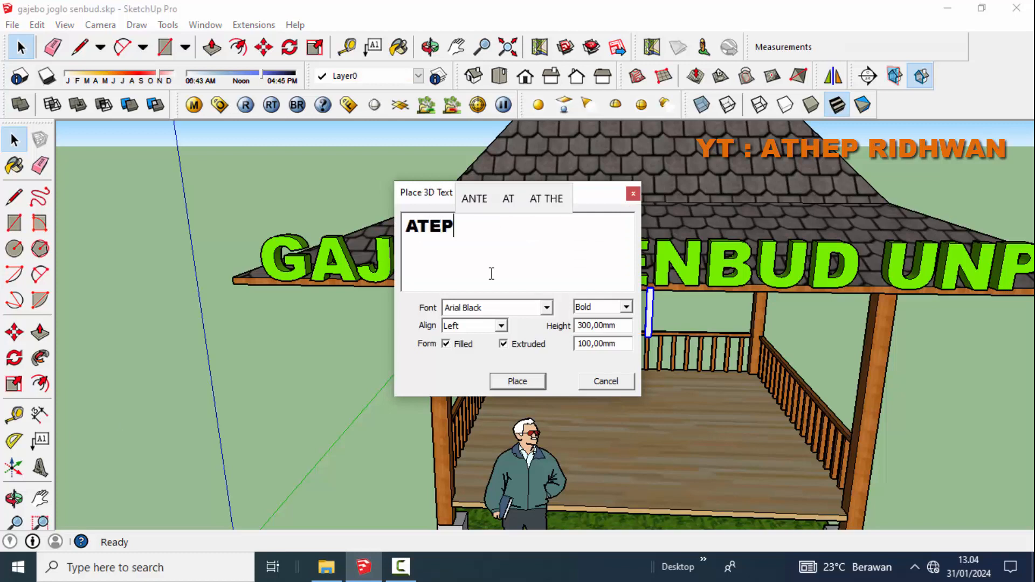
type(" RIDWAN ")
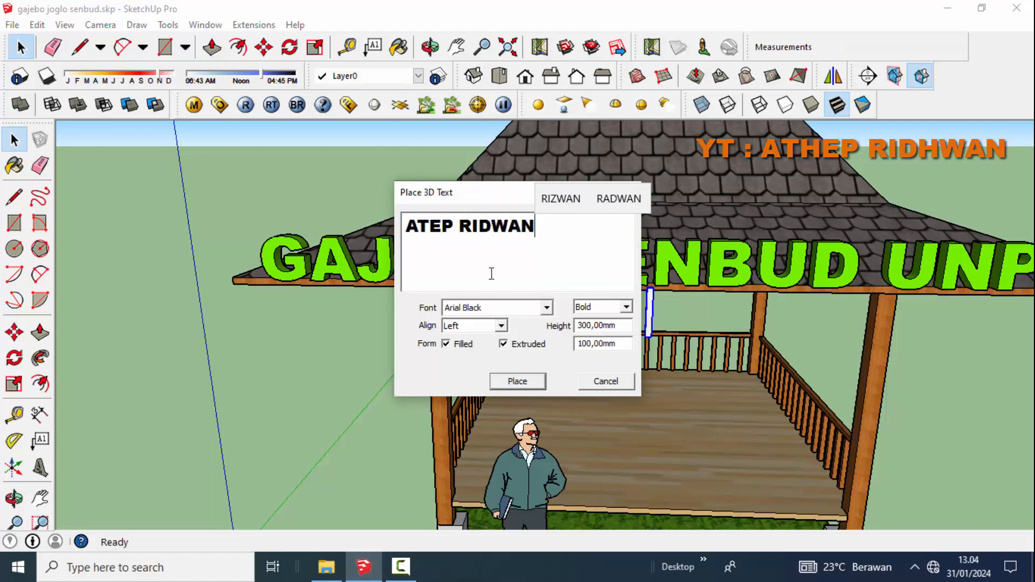
type("P")
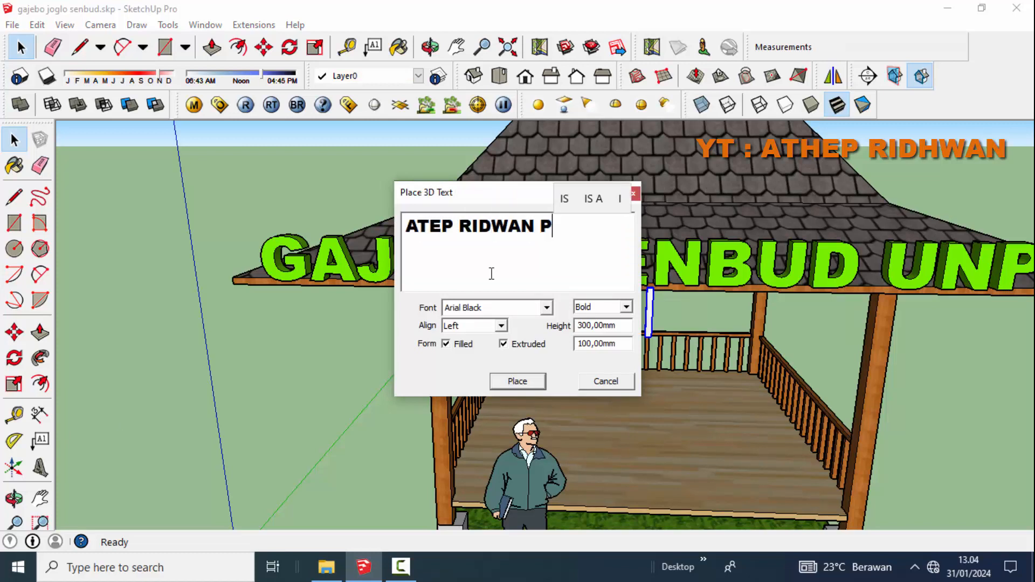
type("RODI TS")
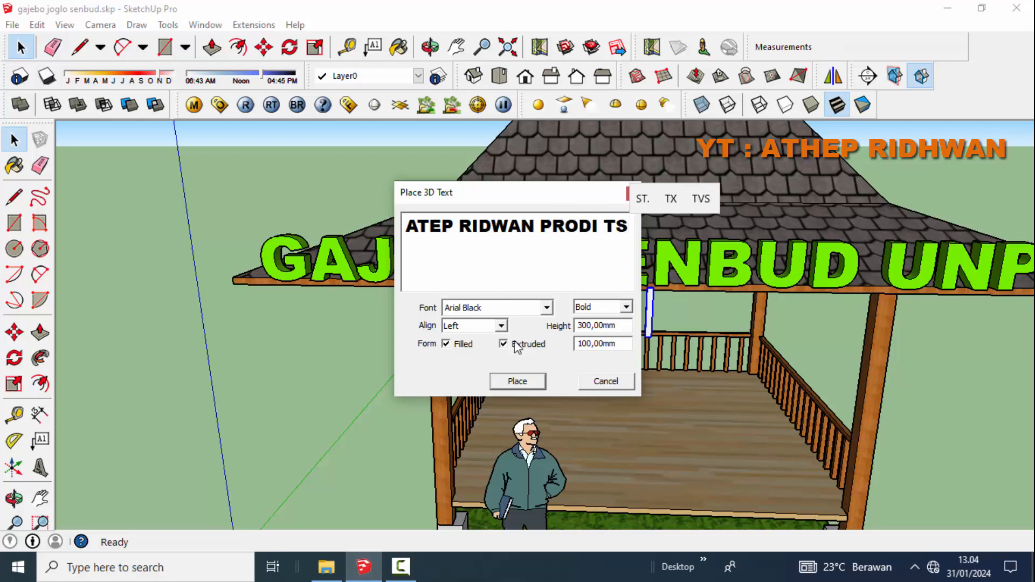
left_click(520, 382)
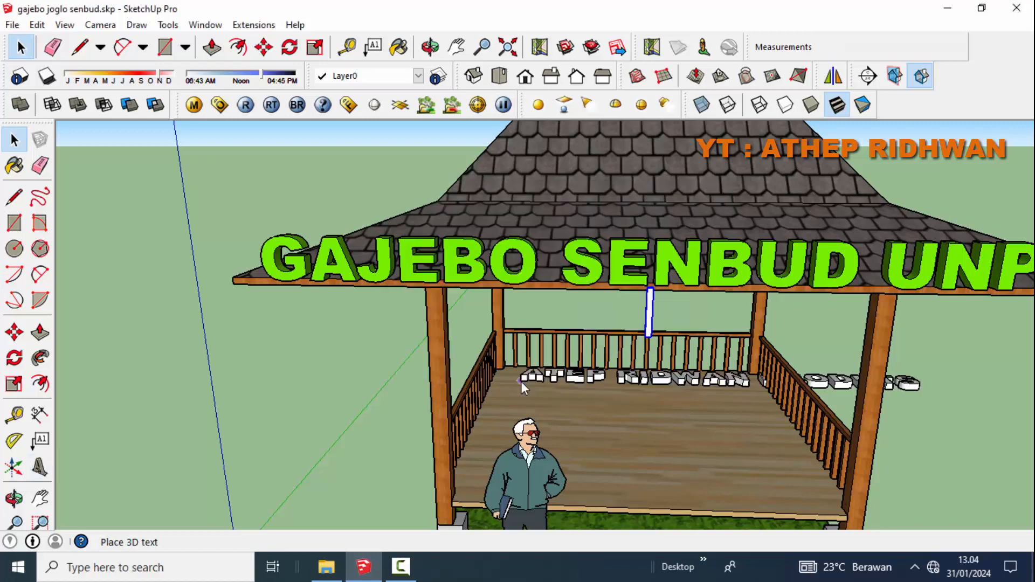
- Set the name text down in the gazebo and scale it down from its right end
left_click(650, 334)
middle_click_drag(650, 334, 537, 326)
left_click(23, 382)
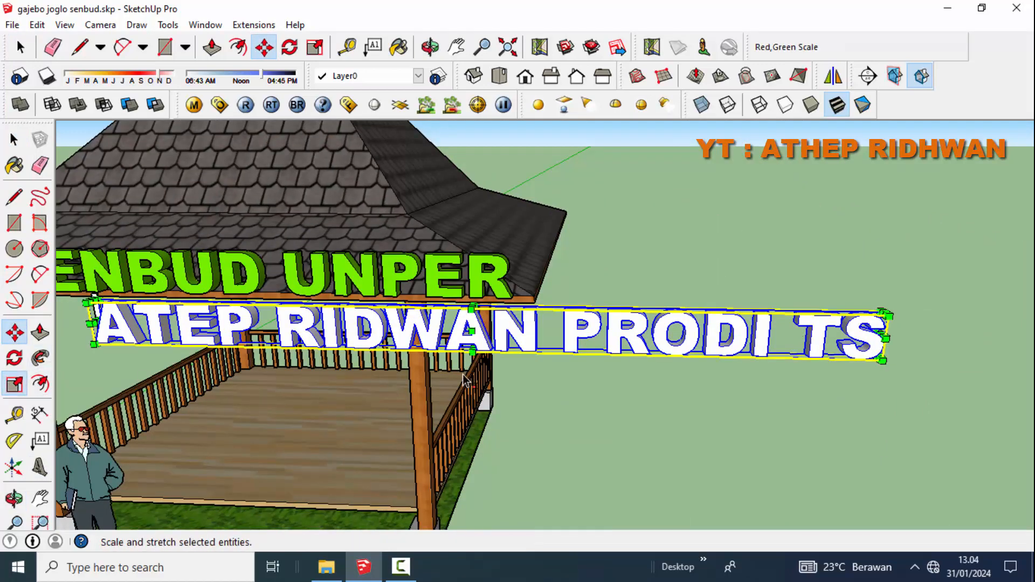
left_click_drag(886, 312, 355, 335)
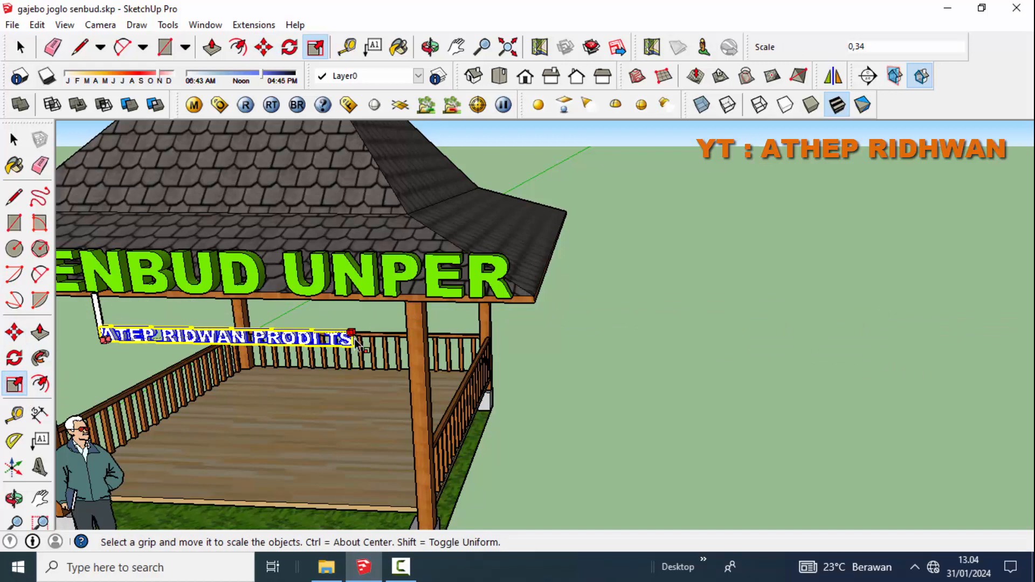
scroll(237, 338, "up", 4)
middle_click_drag(215, 334, 579, 347, "shift")
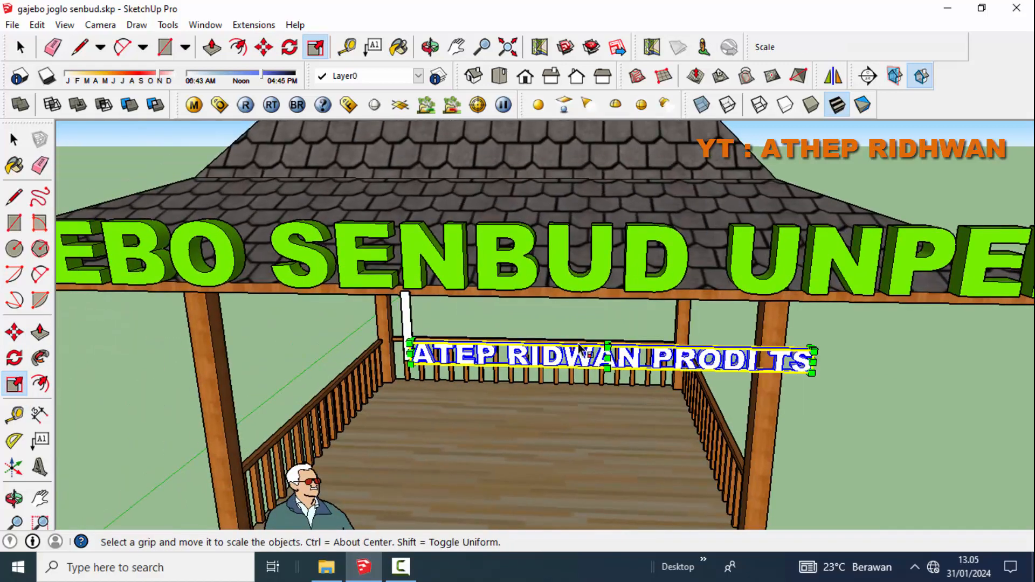
- Move the name text beneath the front roof edge and open the white post for editing
left_click(14, 332)
left_click(599, 360)
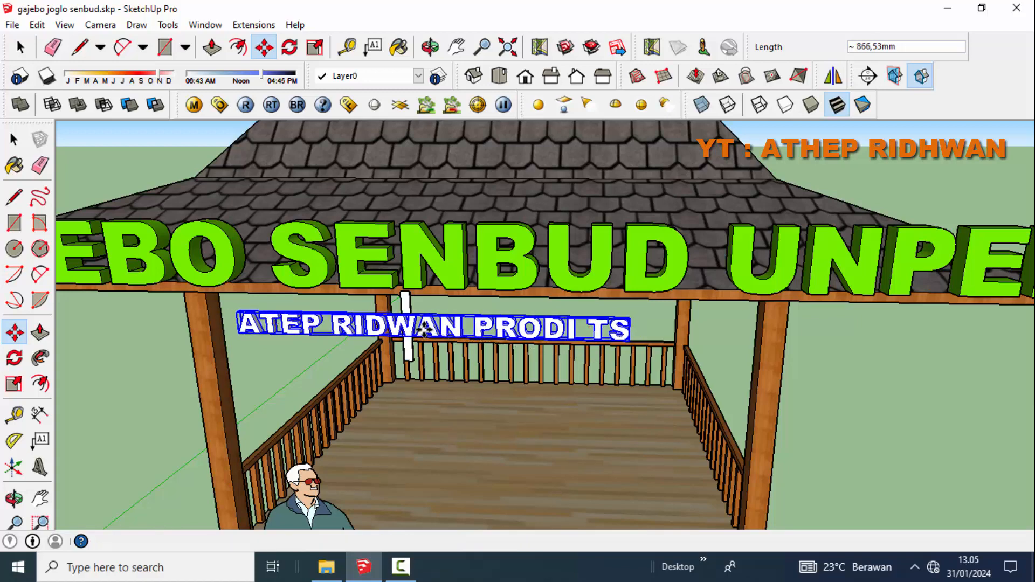
middle_click_drag(424, 327, 522, 329)
left_click(15, 140)
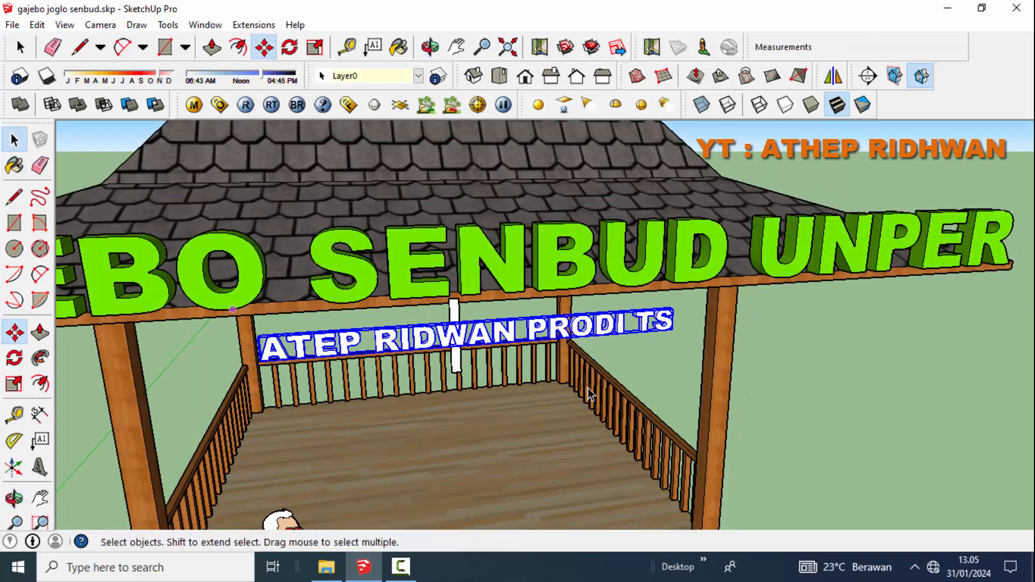
scroll(420, 345, "up", 1)
scroll(454, 366, "up", 5)
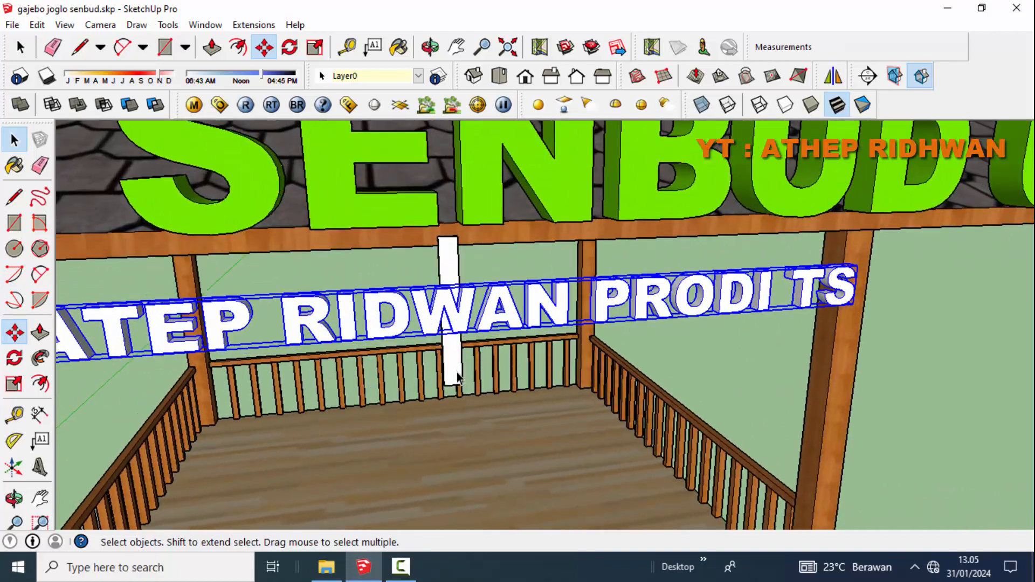
double_click(456, 372)
middle_click_drag(457, 372, 465, 205)
- Push/Pull the post's bottom face upward so it hangs just below the roof beam
key("p")
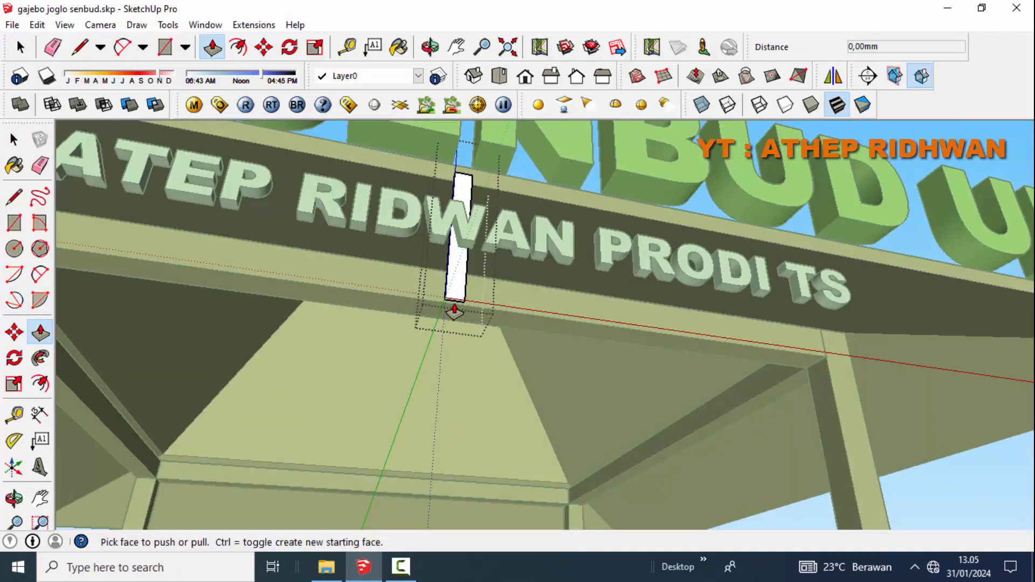
scroll(455, 294, "up", 2)
scroll(456, 294, "up", 1)
left_click(456, 309)
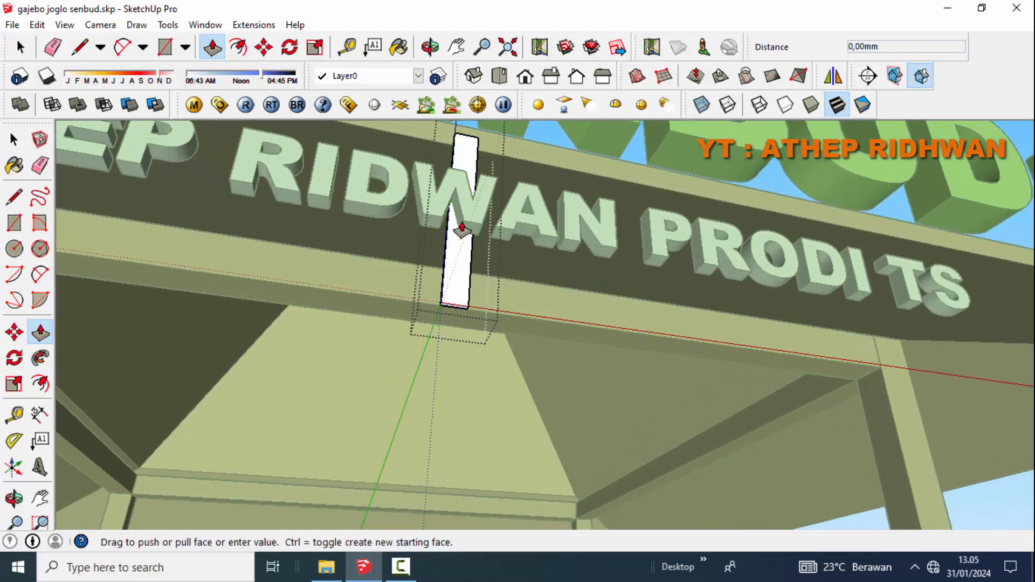
left_click(475, 236)
middle_click_drag(462, 259, 432, 386)
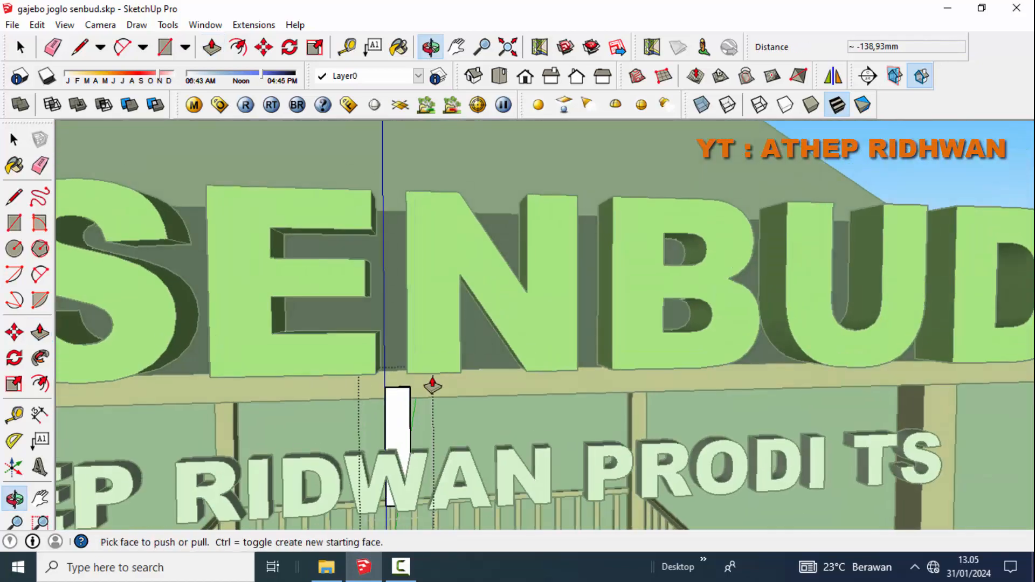
- Zoom out and bring up the Materials window for painting
left_click(15, 139)
scroll(586, 281, "down", 1)
scroll(585, 286, "down", 6)
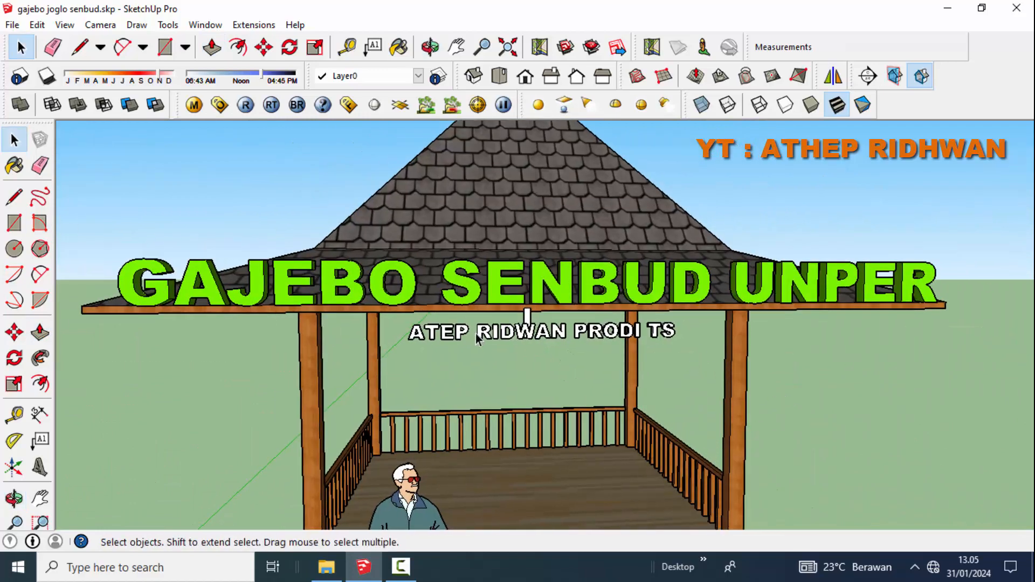
left_click(398, 49)
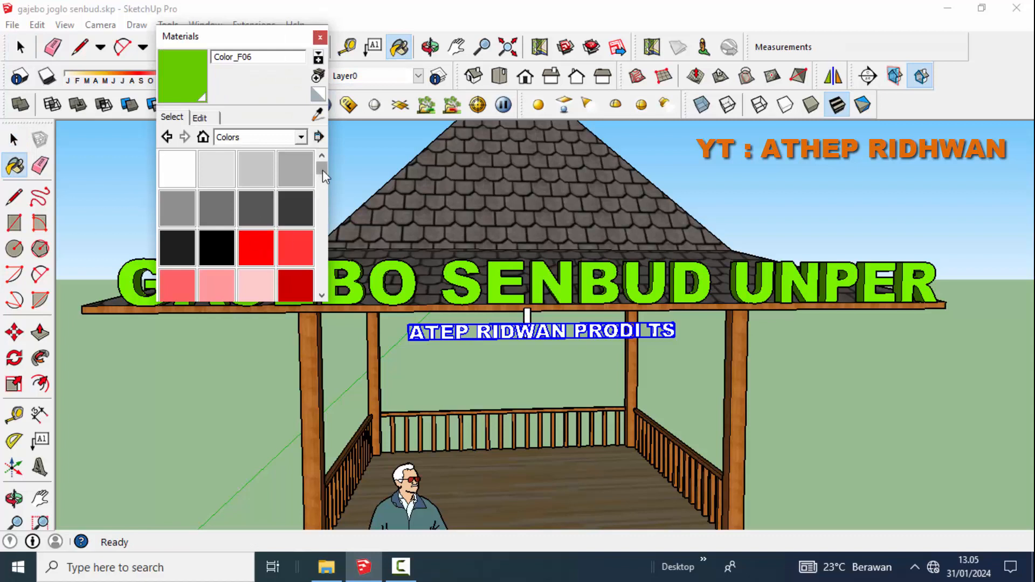
- Paint the name-and-programme text orange-red with Color_B07
left_click_drag(323, 170, 325, 185)
left_click(222, 153)
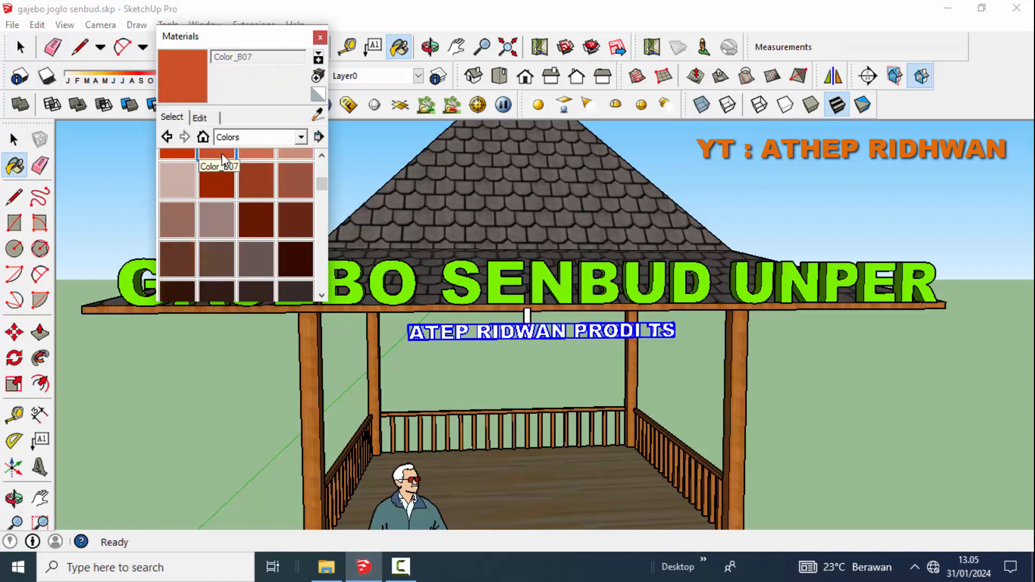
left_click(563, 330)
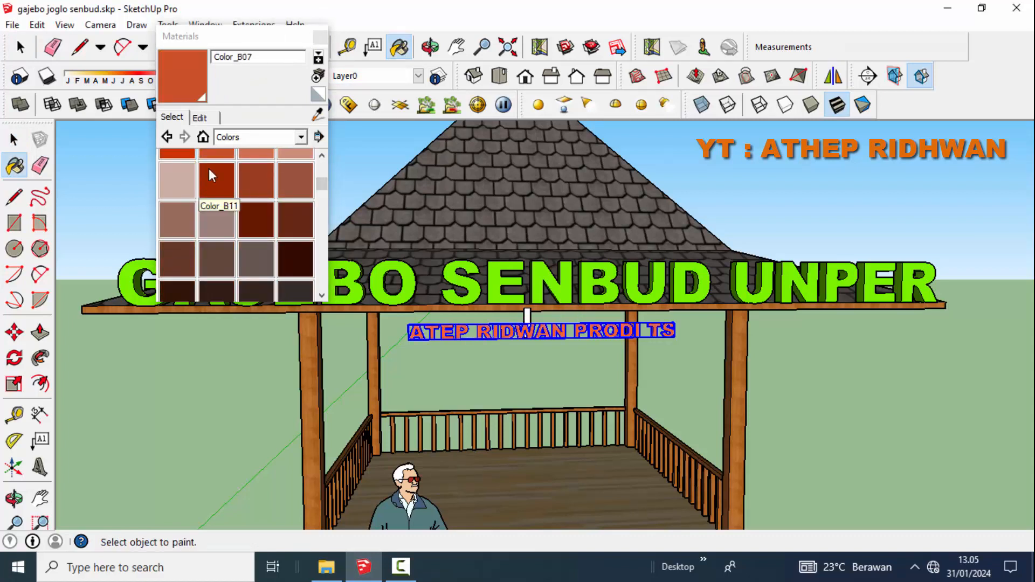
- Close the Materials panel, deselect the text and zoom out to the whole gazebo
left_click(320, 37)
left_click(14, 139)
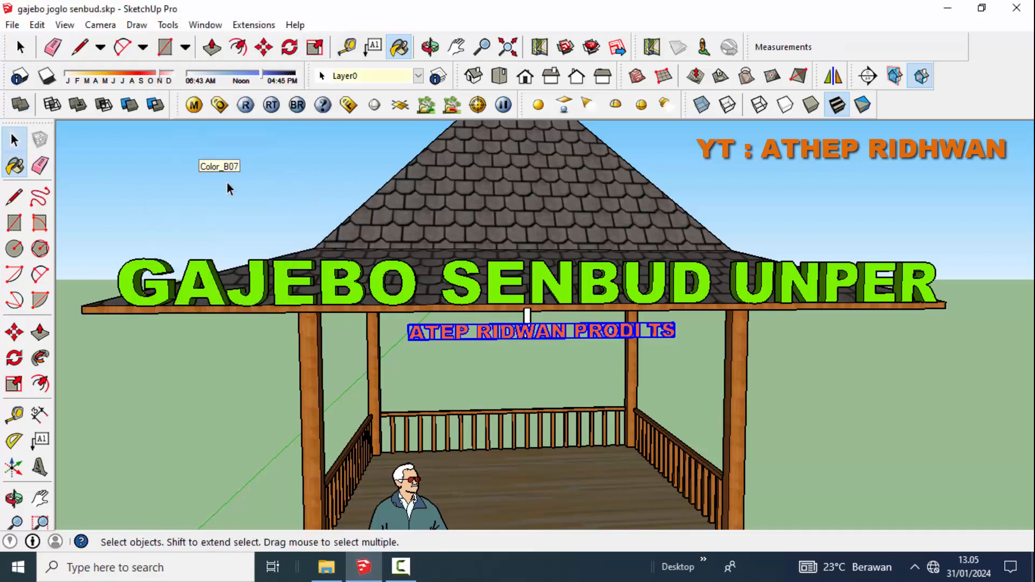
left_click(227, 183)
scroll(312, 217, "down", 2)
middle_click_drag(311, 216, 303, 225)
scroll(383, 221, "down", 1)
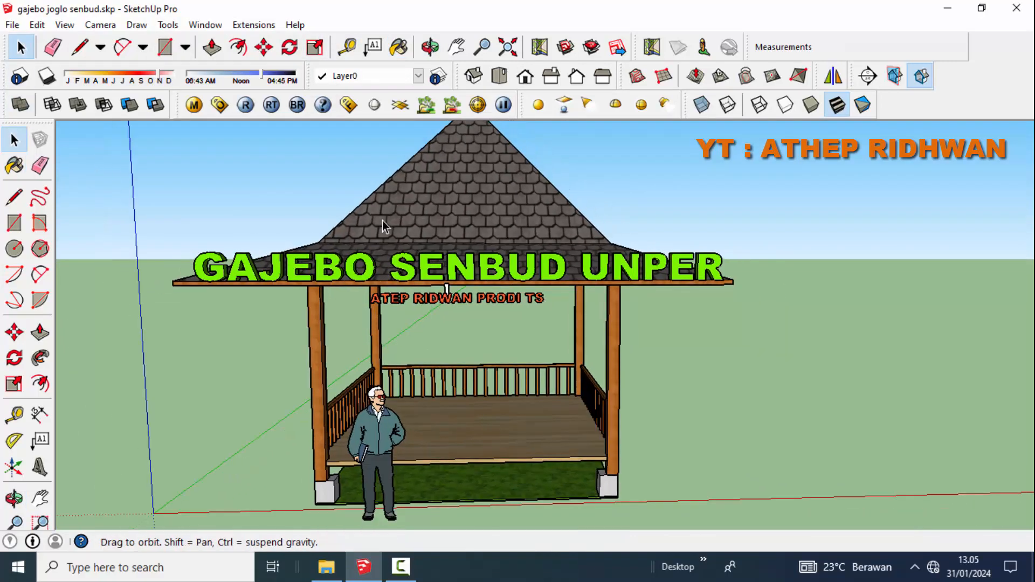